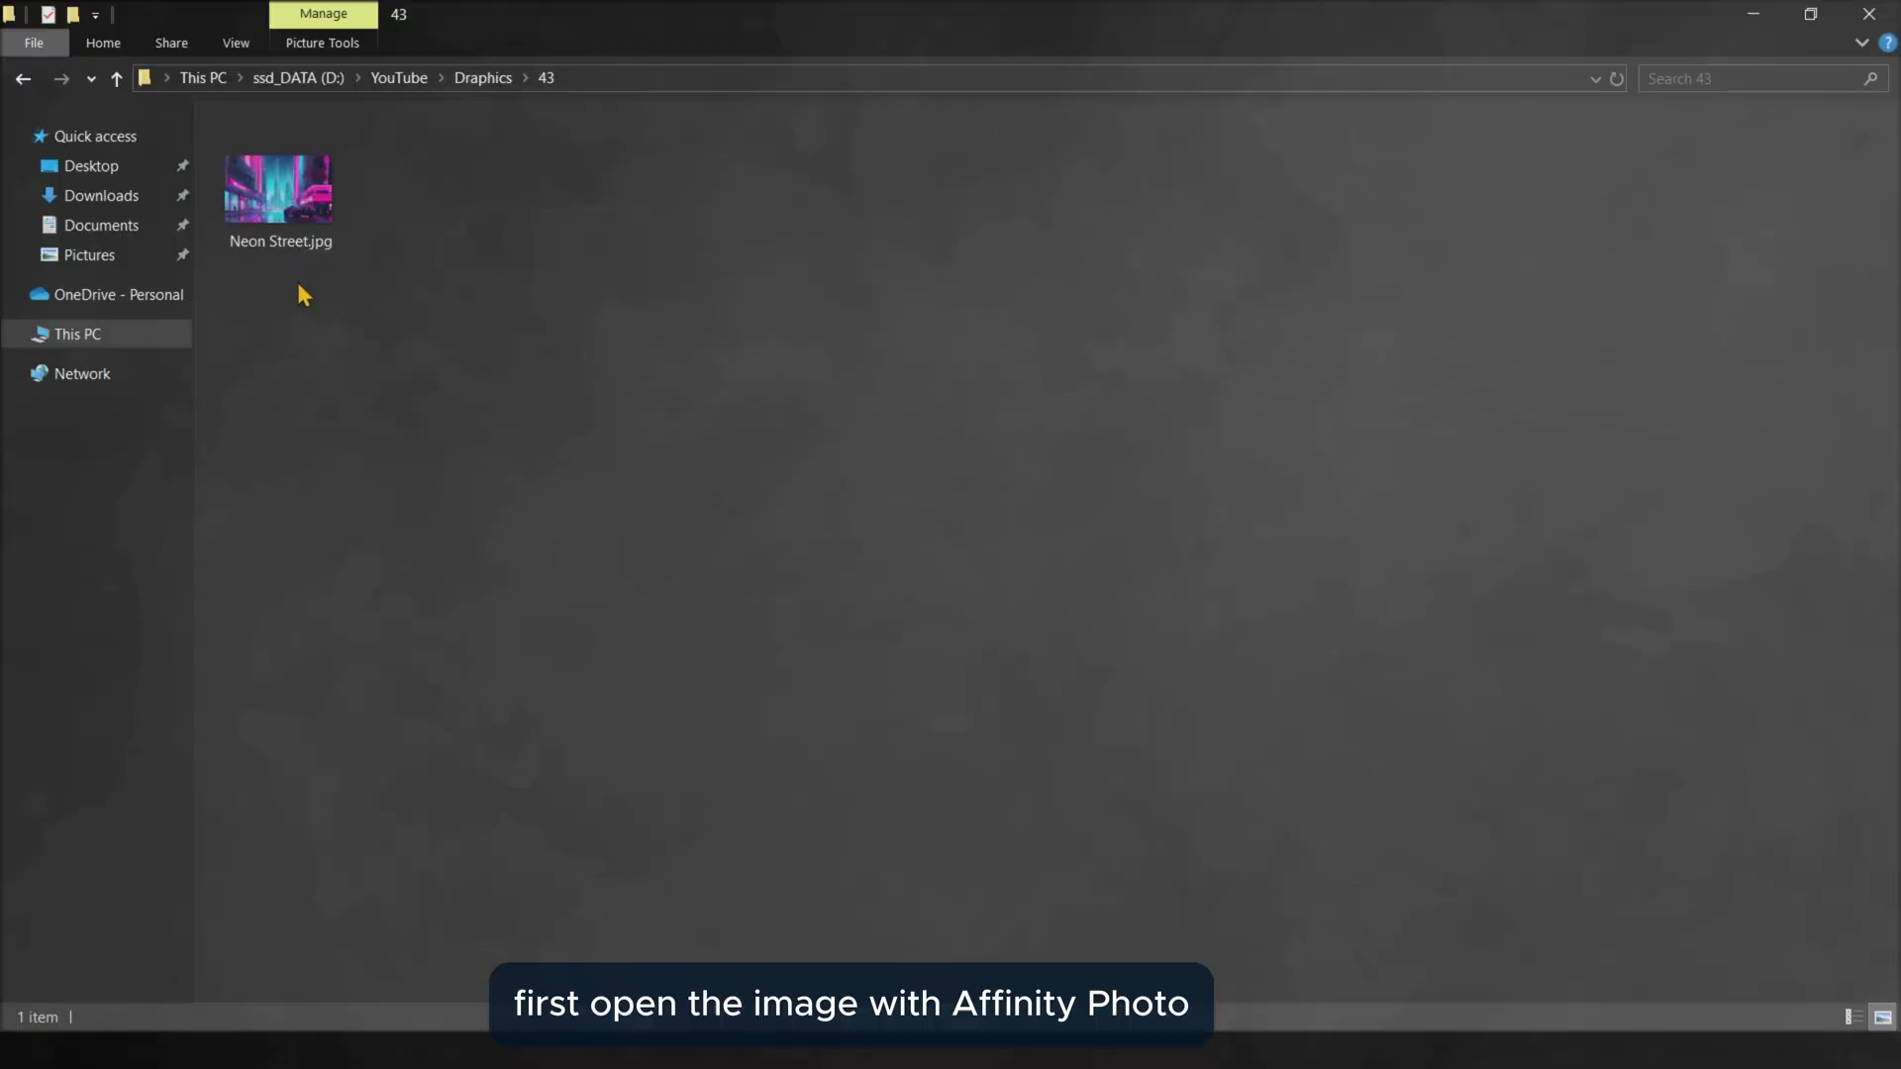
- Open the image file Neon Street.jpg in Affinity Photo 2
right_click(307, 182)
mouse_move(491, 555)
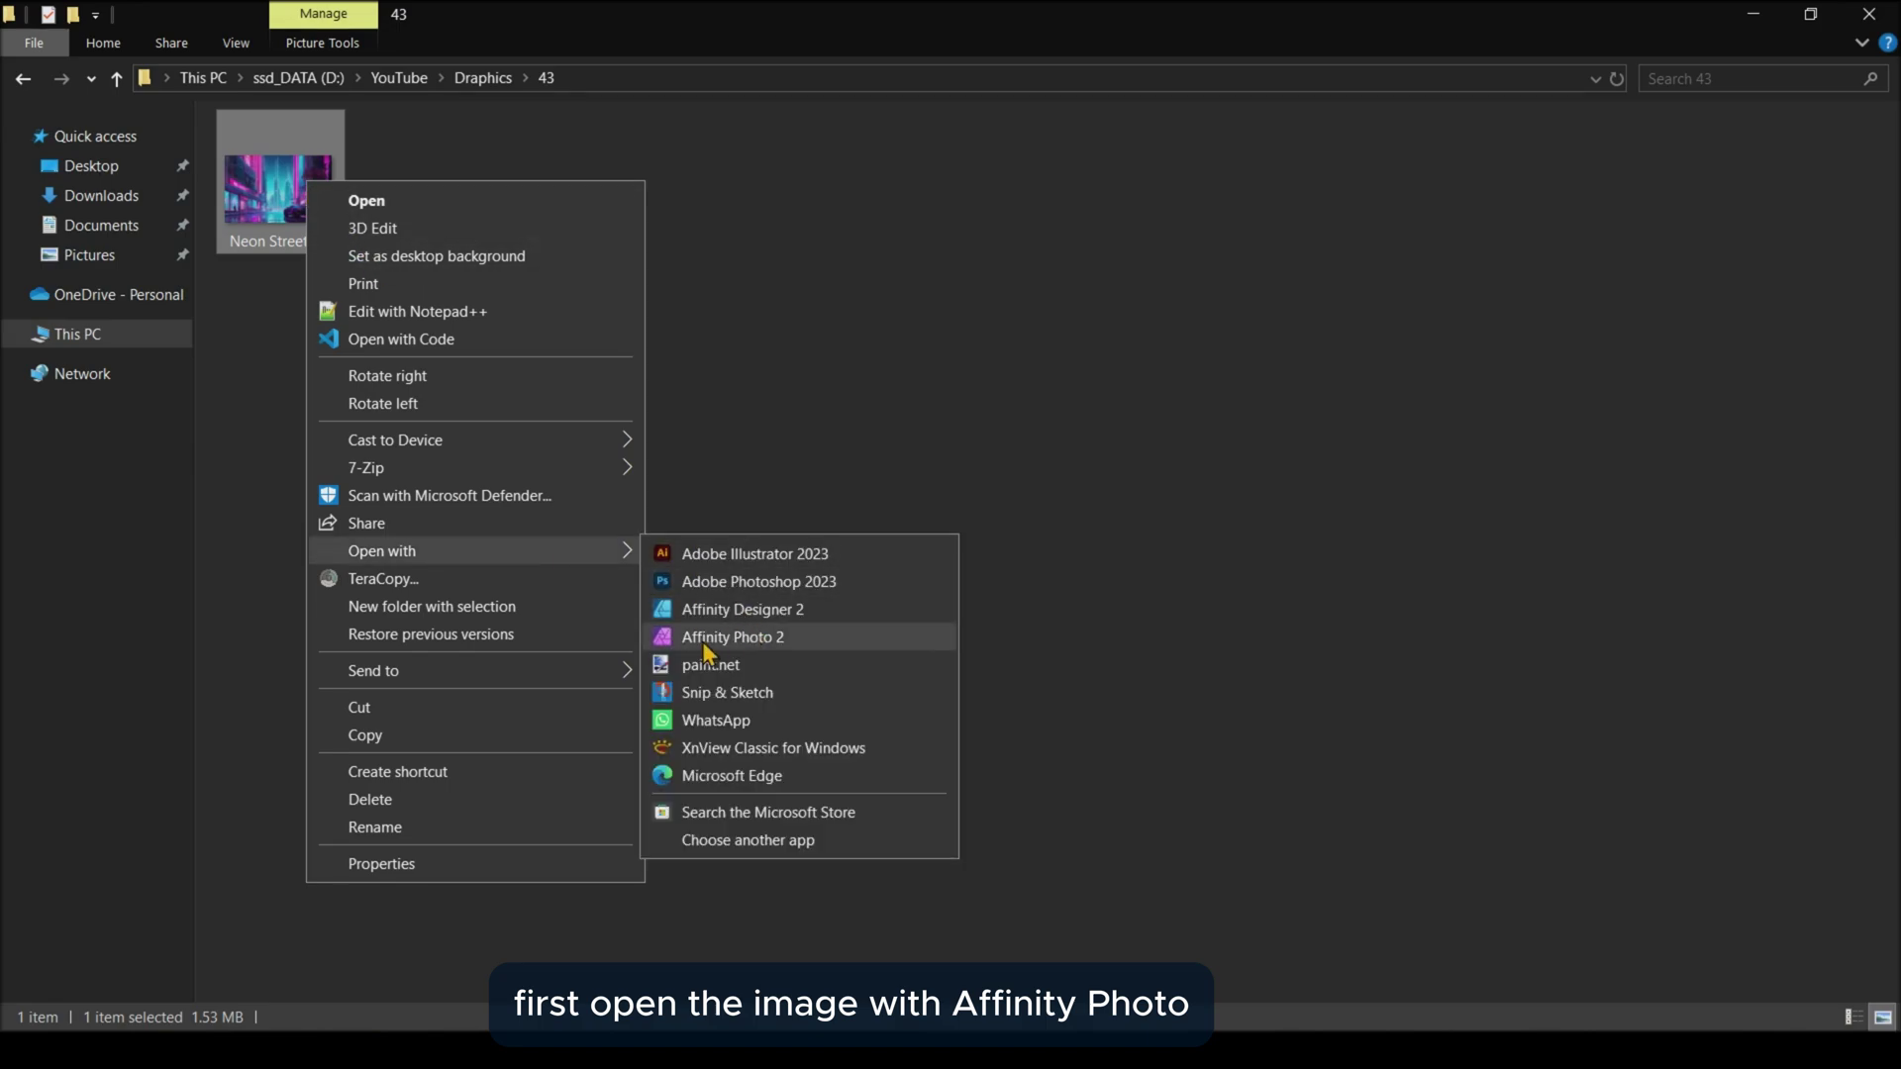
left_click(686, 623)
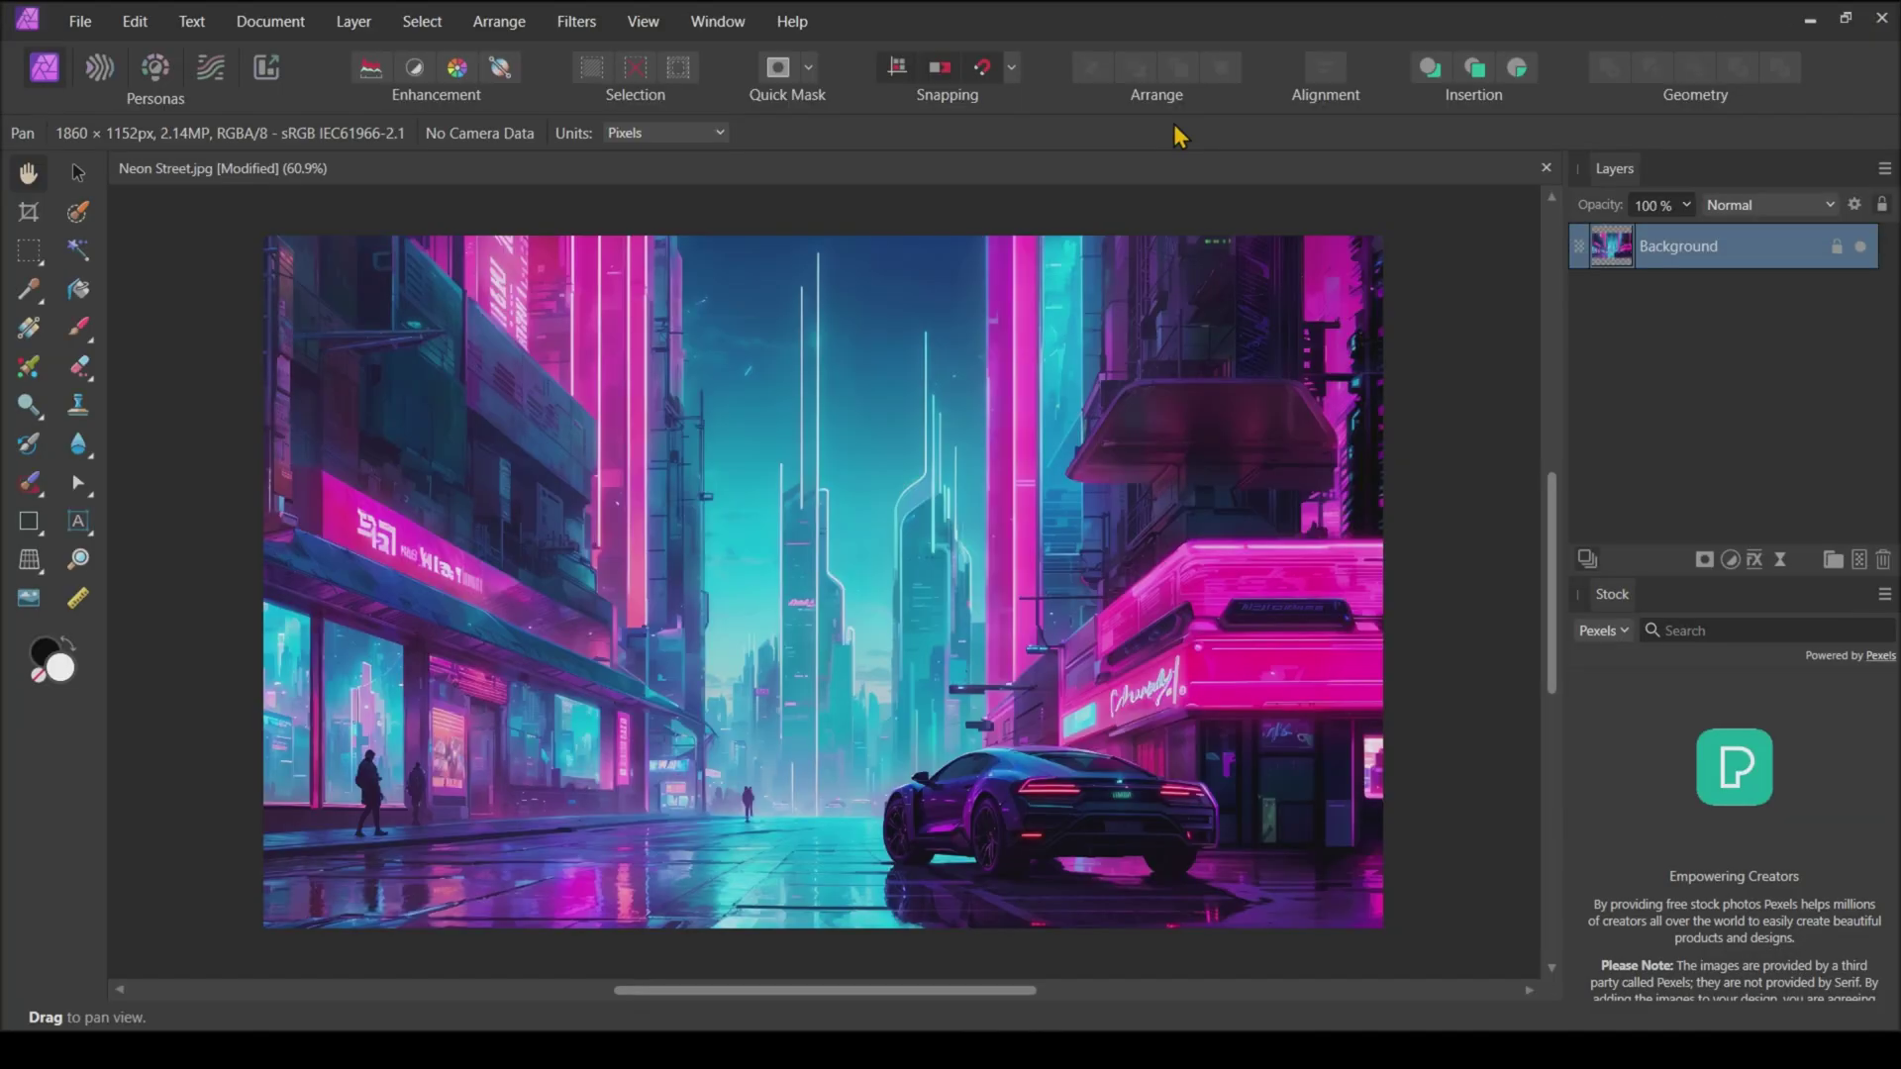
- Turn on the rulers and the grid for the Neon Street image
left_click(643, 22)
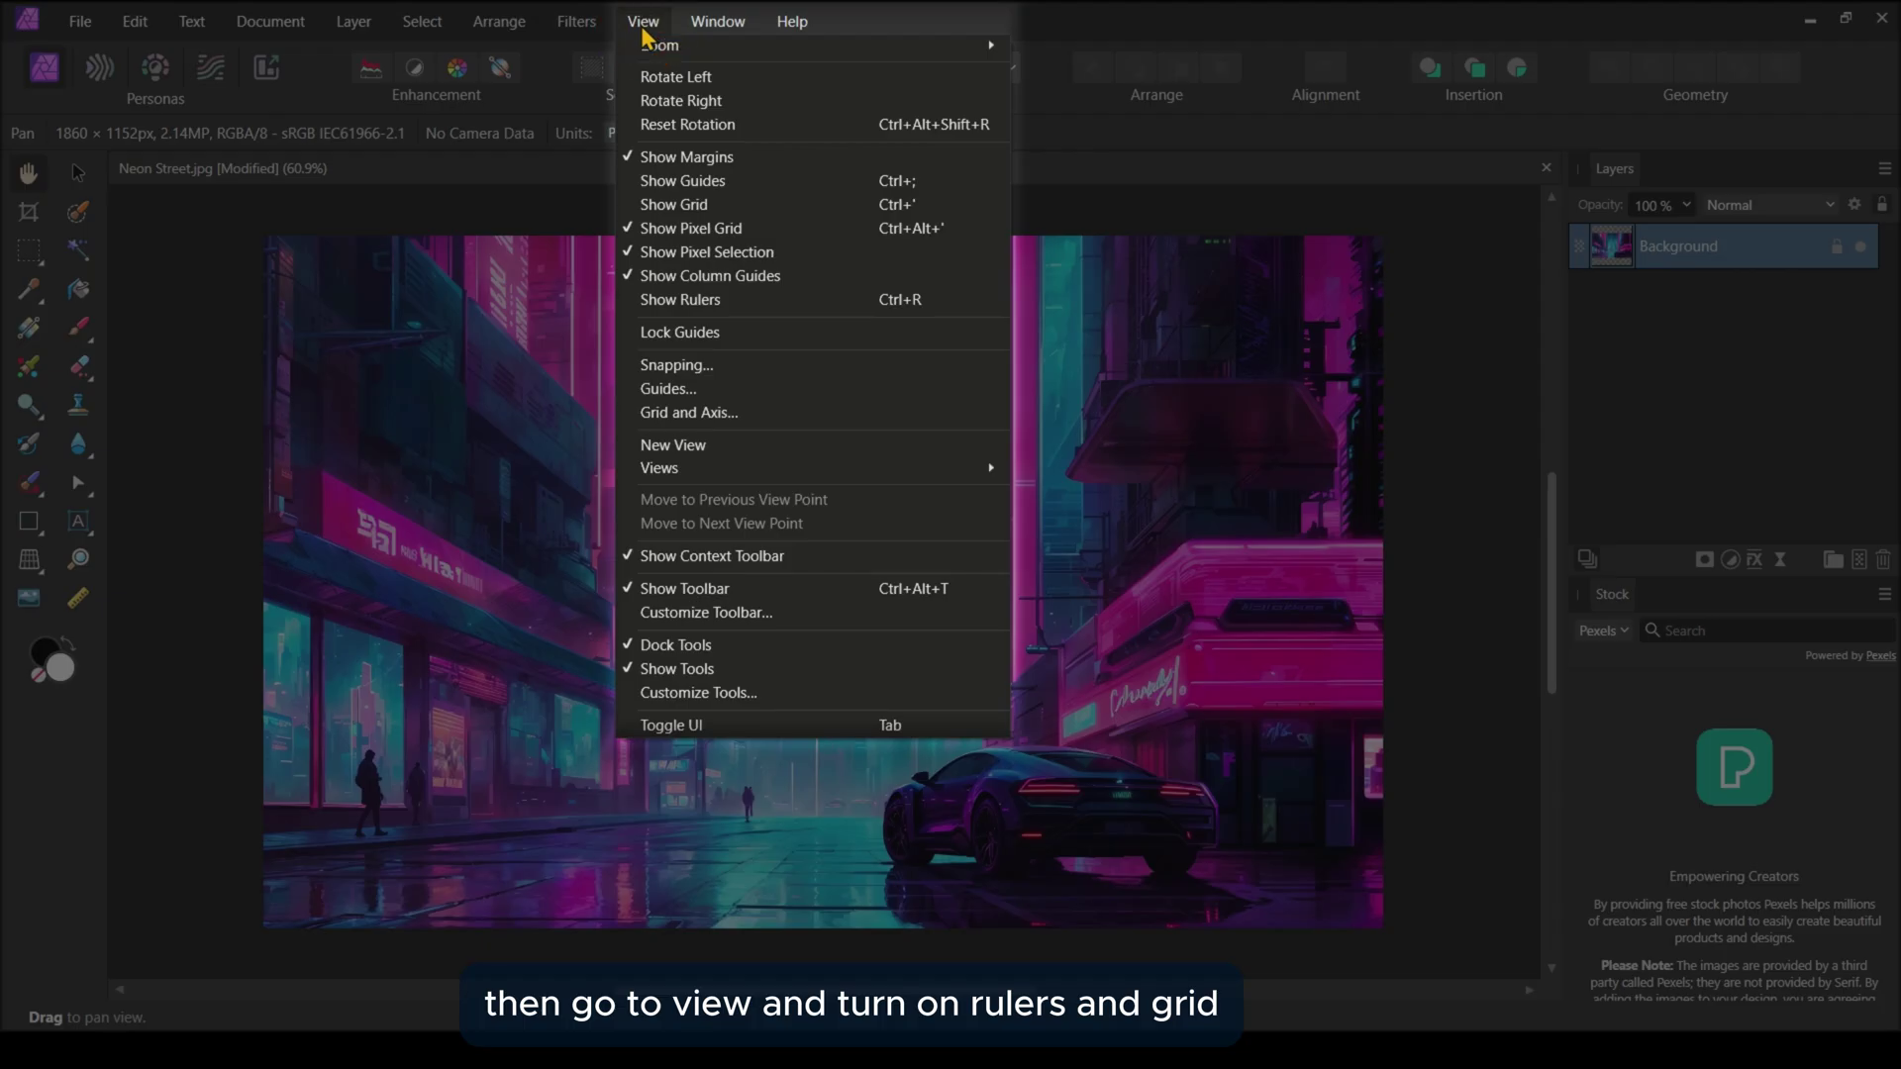
left_click(651, 303)
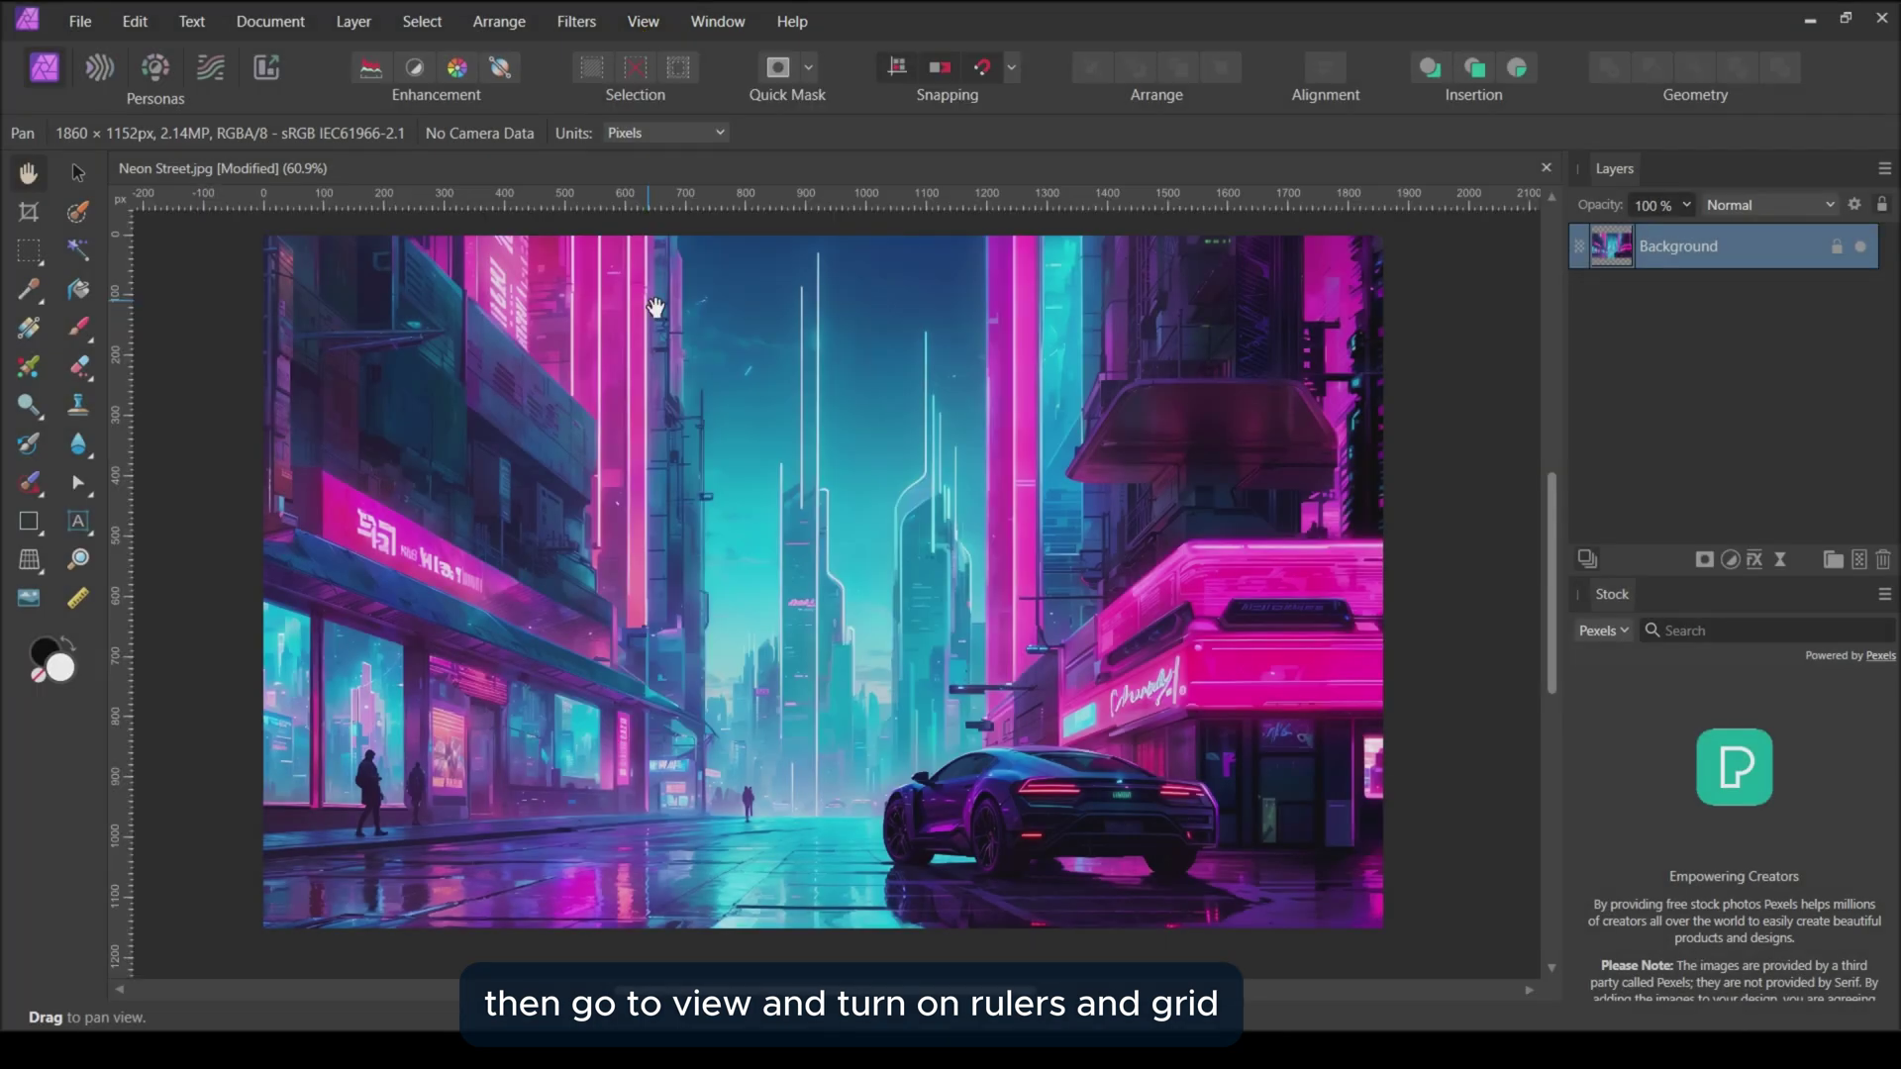
left_click(643, 22)
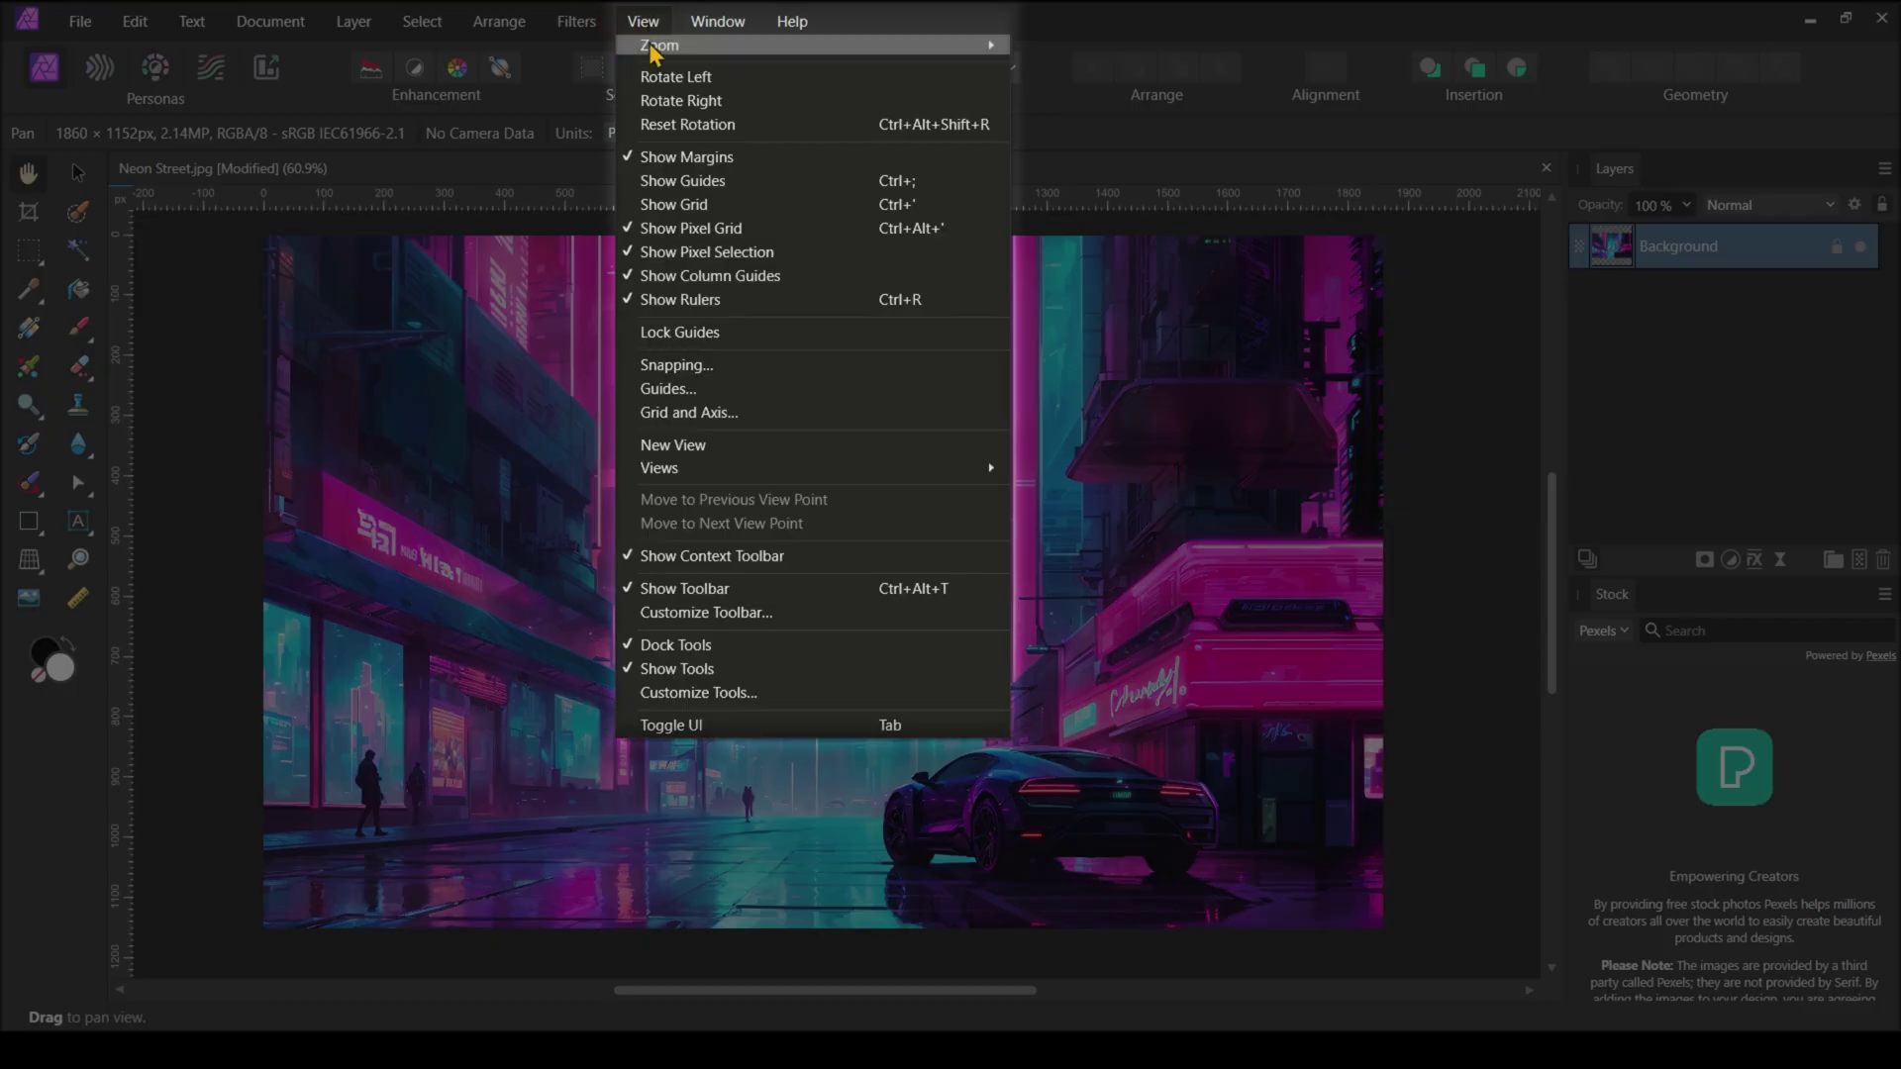
left_click(693, 206)
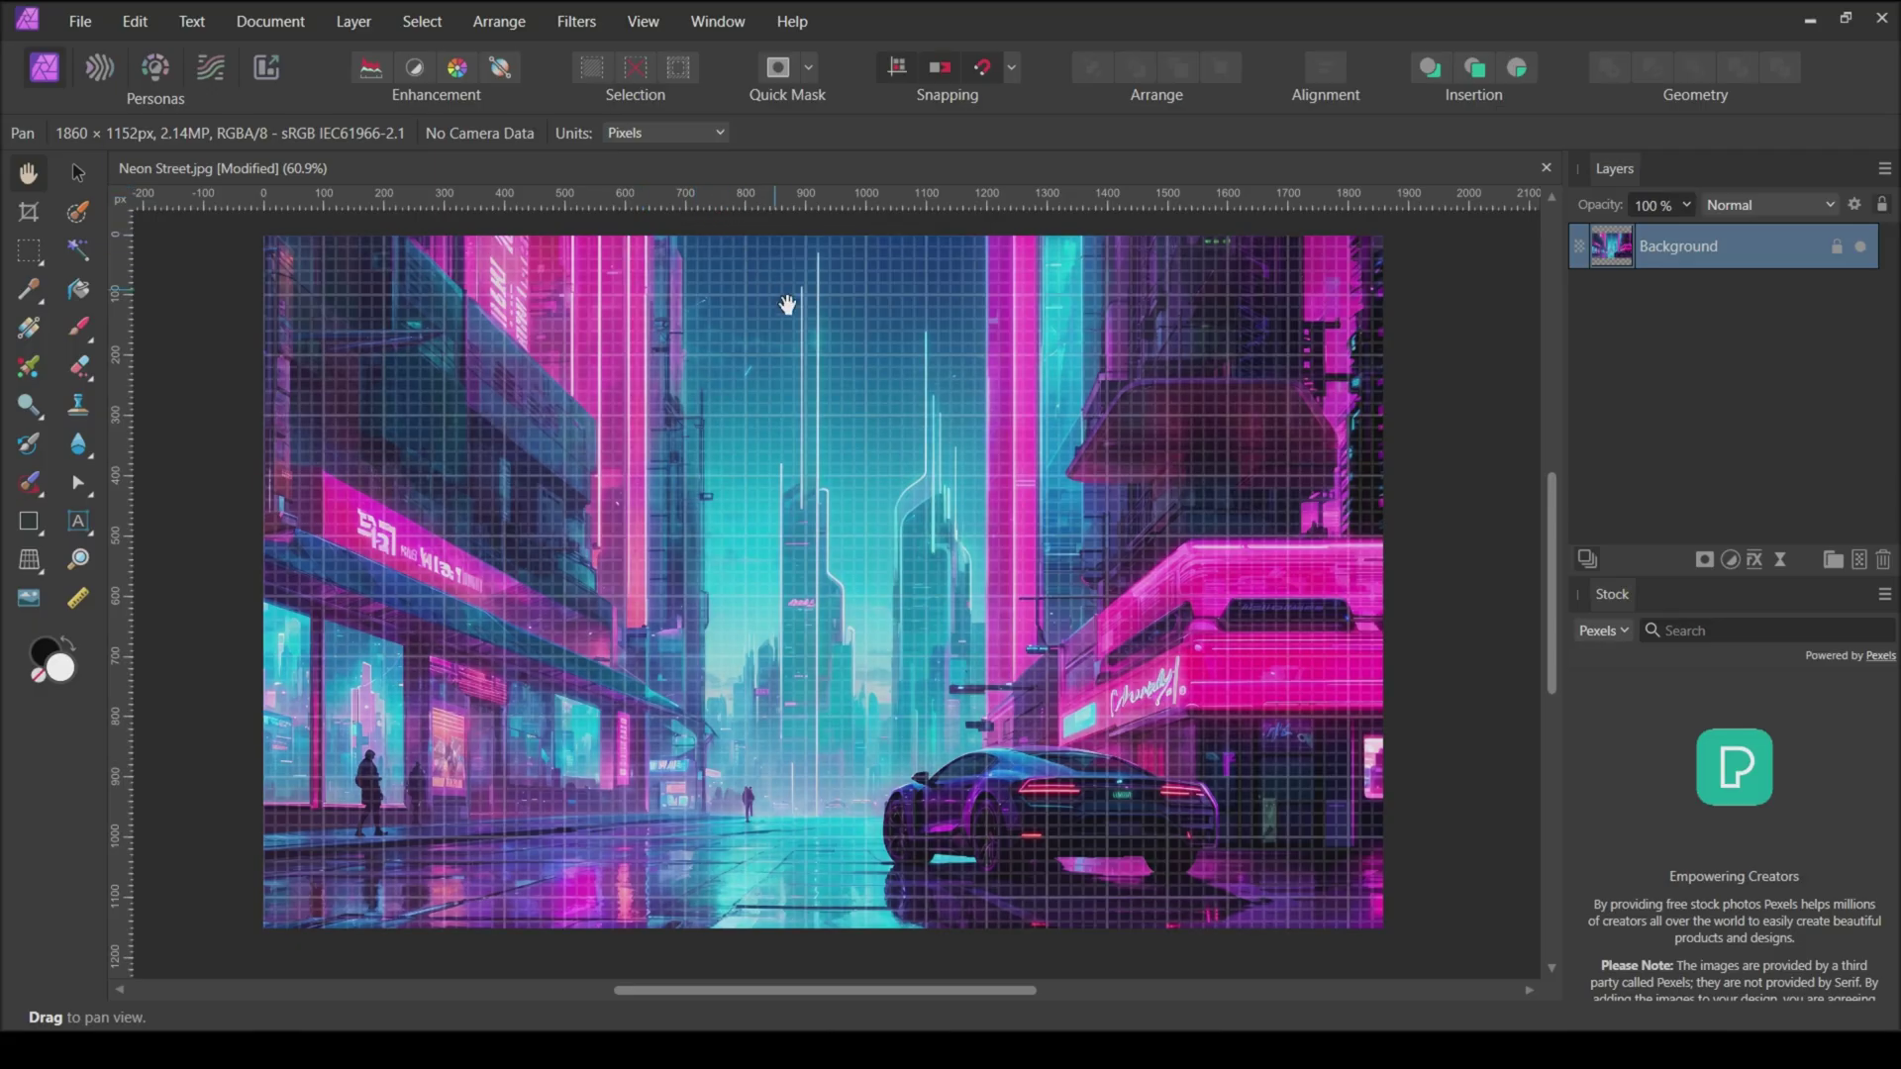
- Raise the opacity of the main grid lines to 100% in the grid and snapping axis settings
left_click(642, 22)
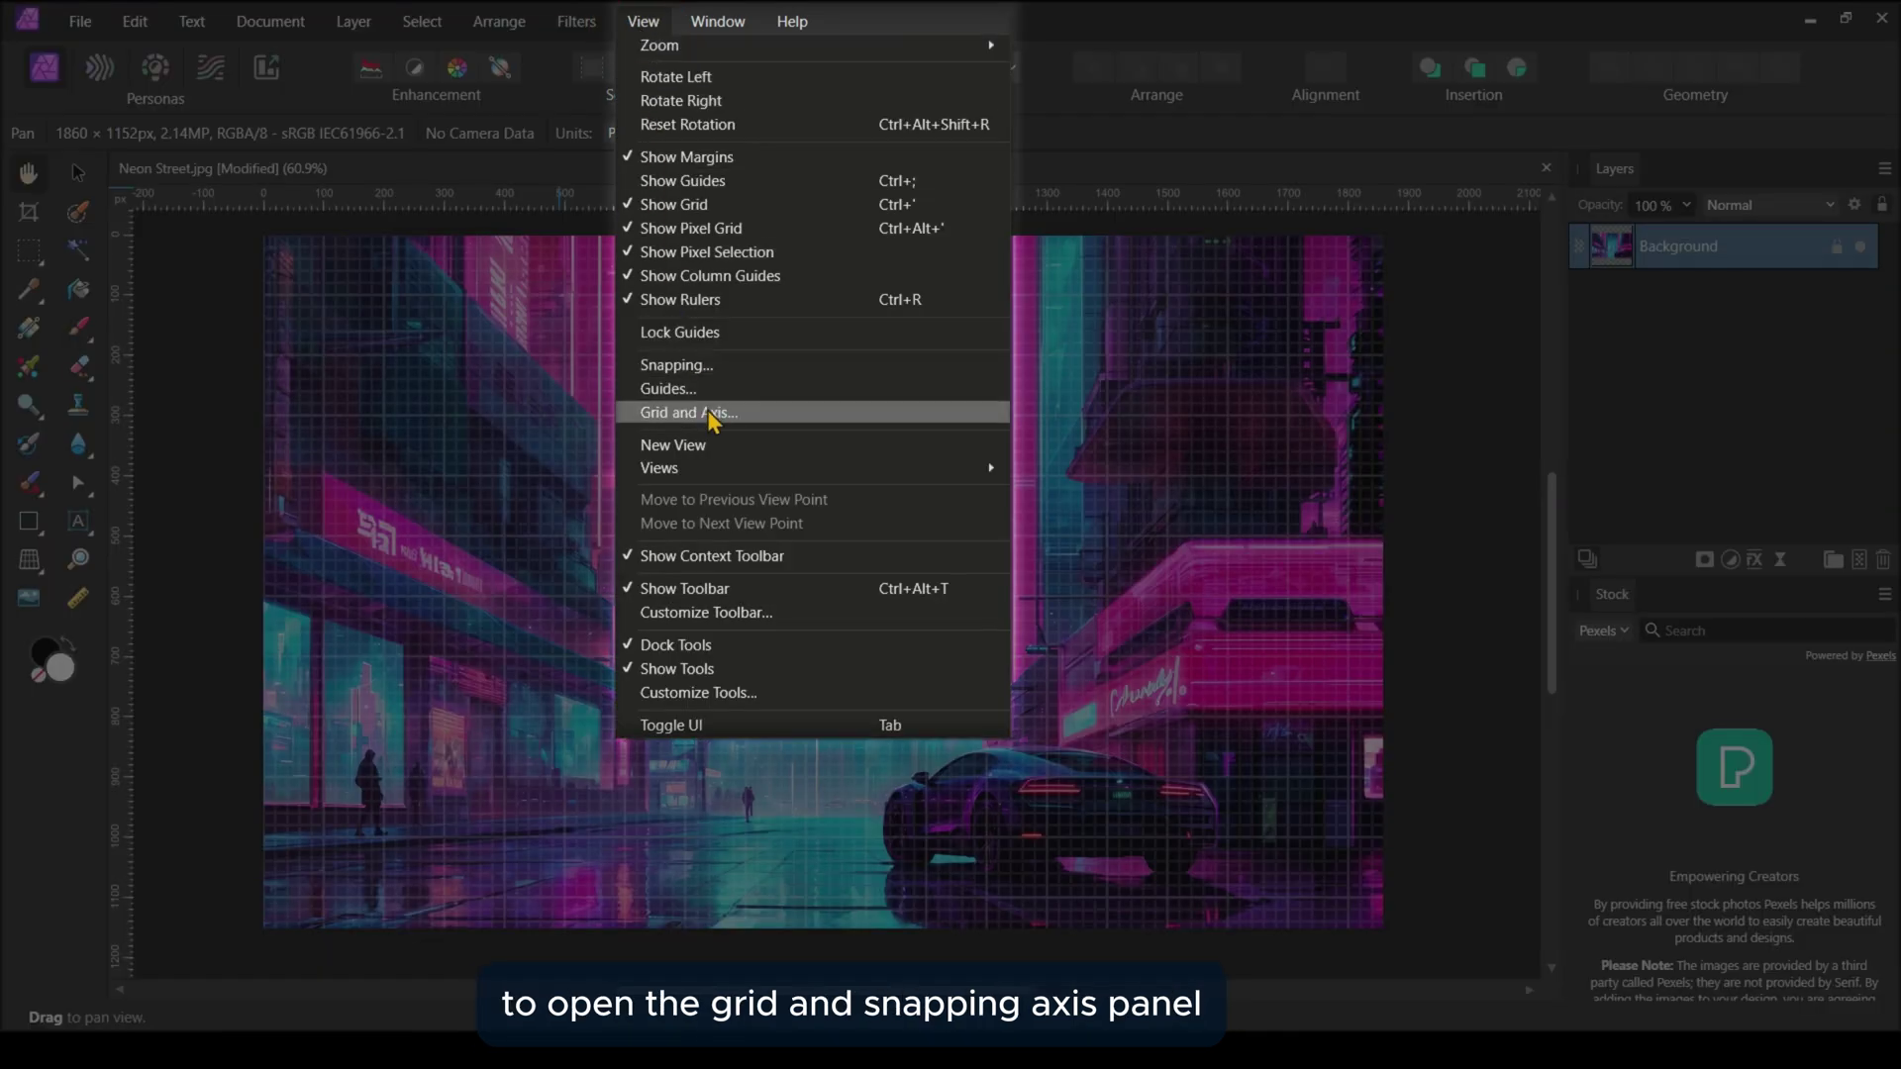
left_click(676, 415)
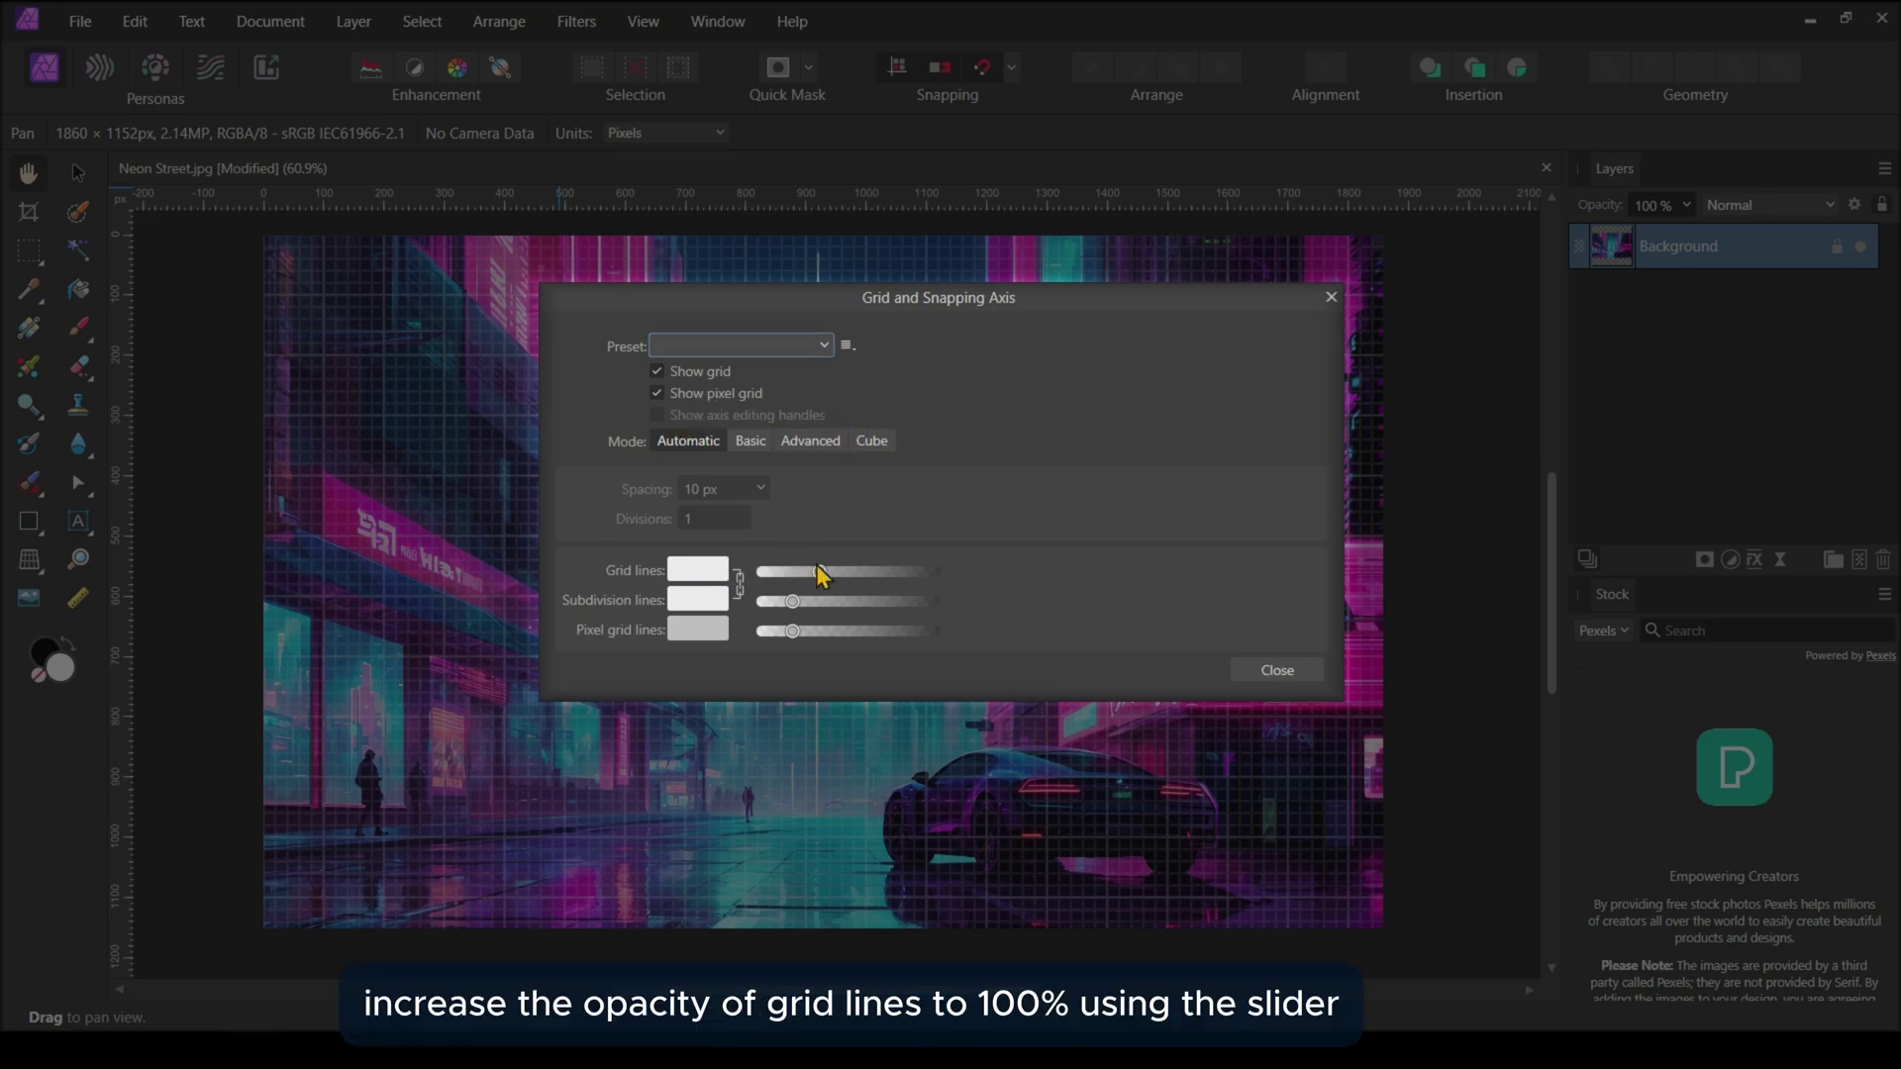
left_click_drag(818, 573, 942, 572)
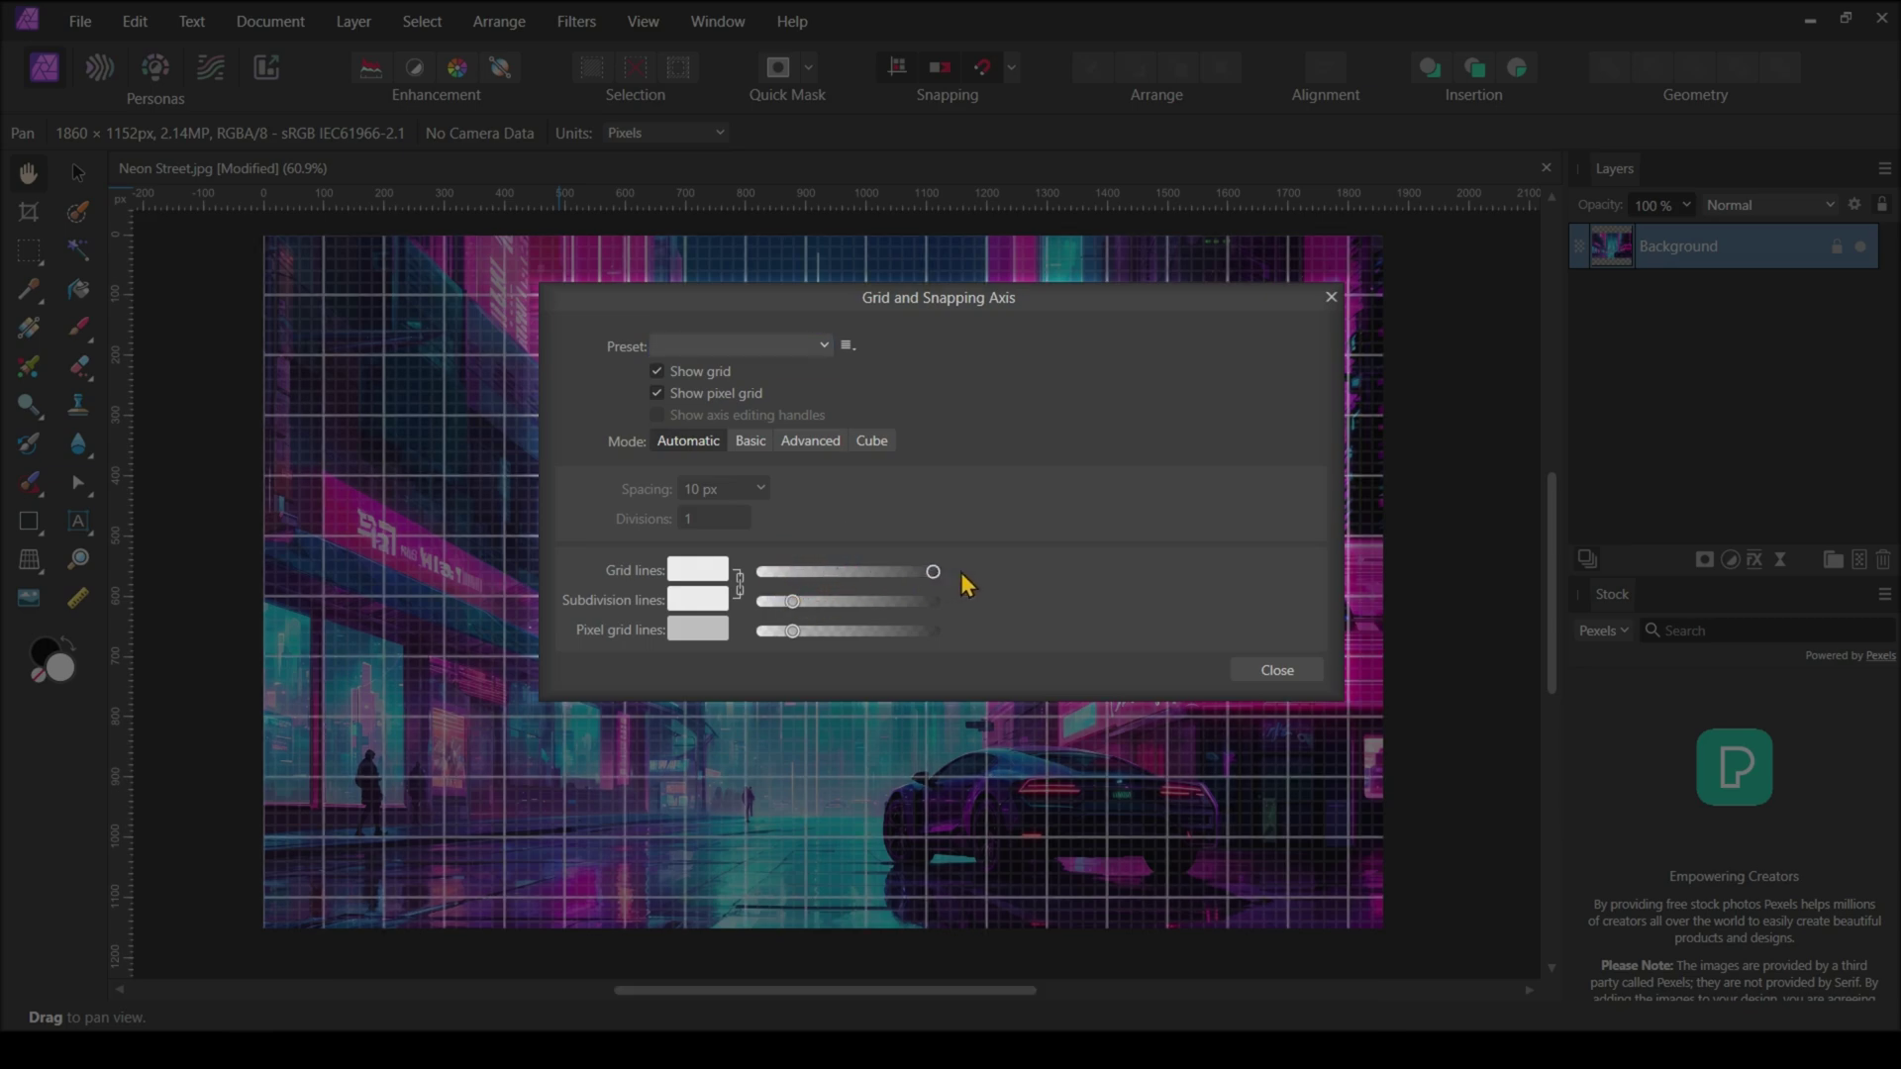
left_click(1279, 671)
- Draw in the crop's right edge to a width of about 1802 px, keeping 18 large grid squares across
scroll(1344, 535, "up", 1)
key("v")
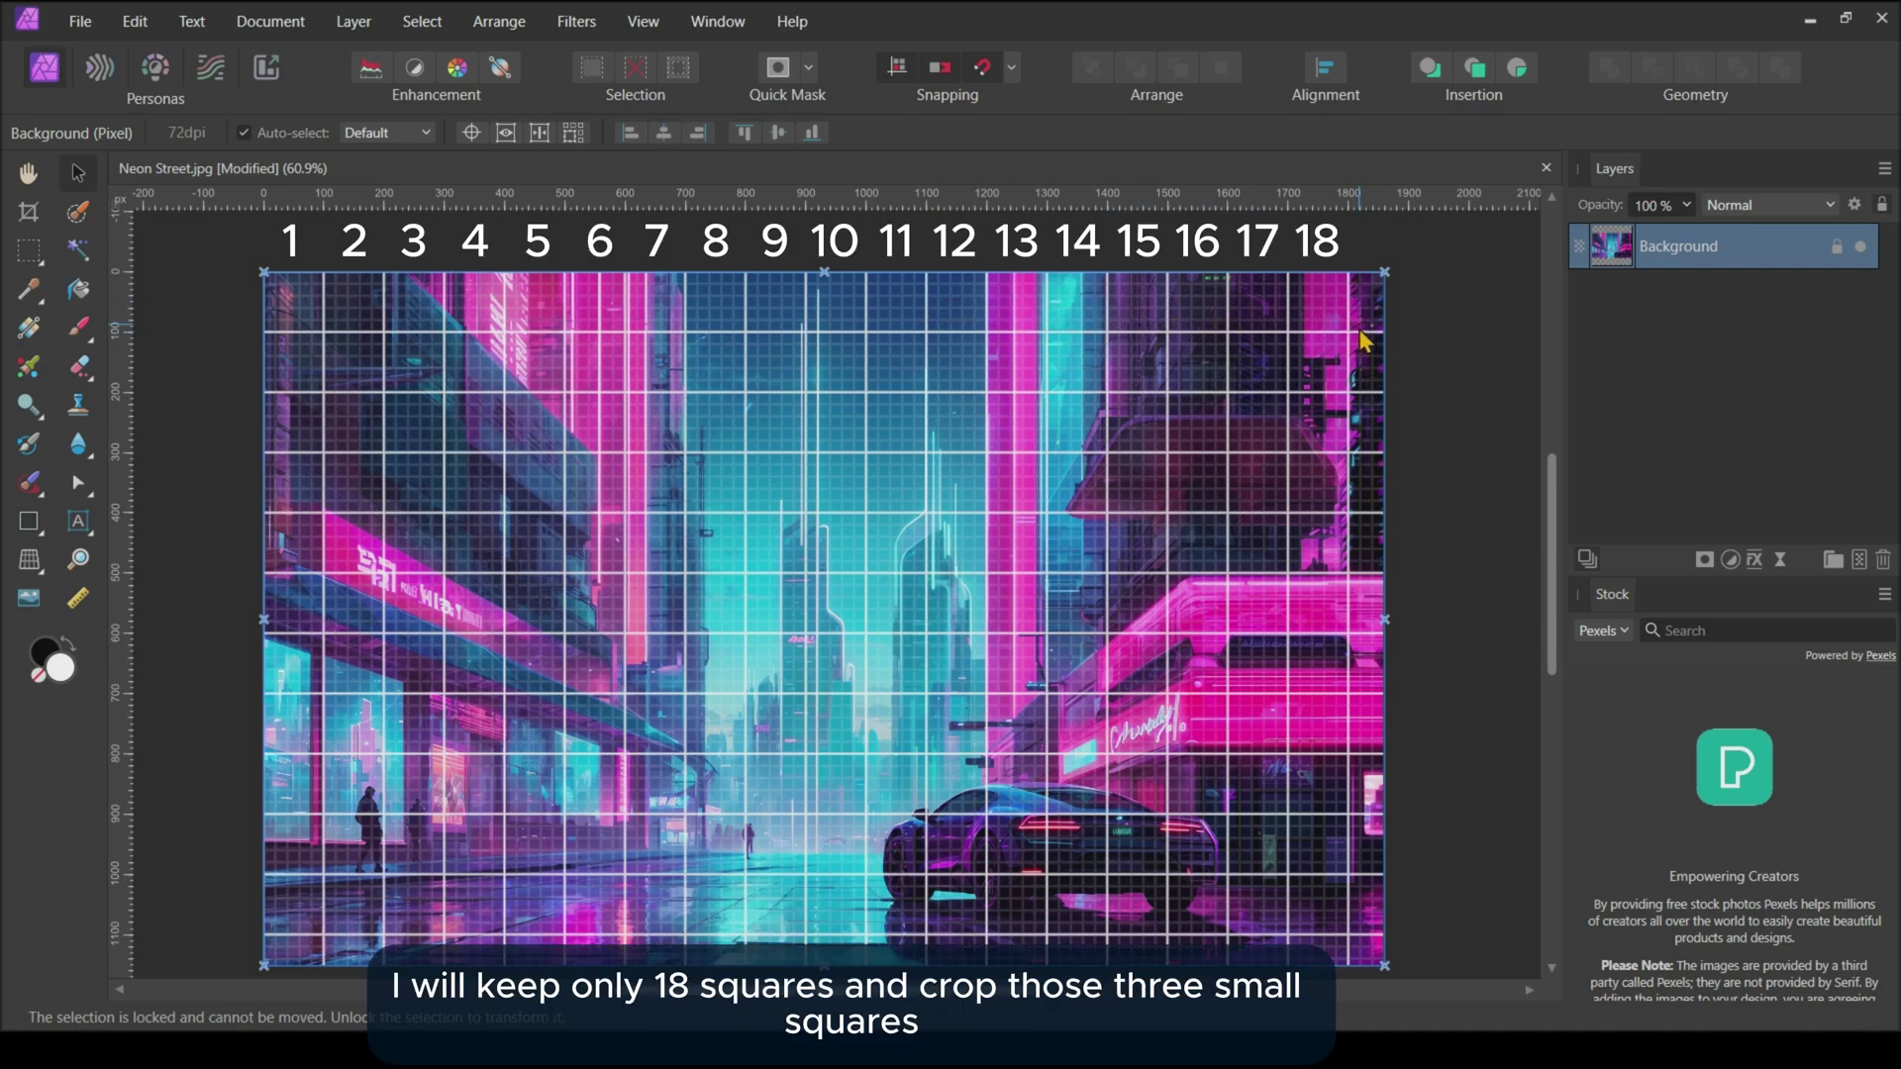
scroll(1106, 446, "down", 2)
left_click(29, 212)
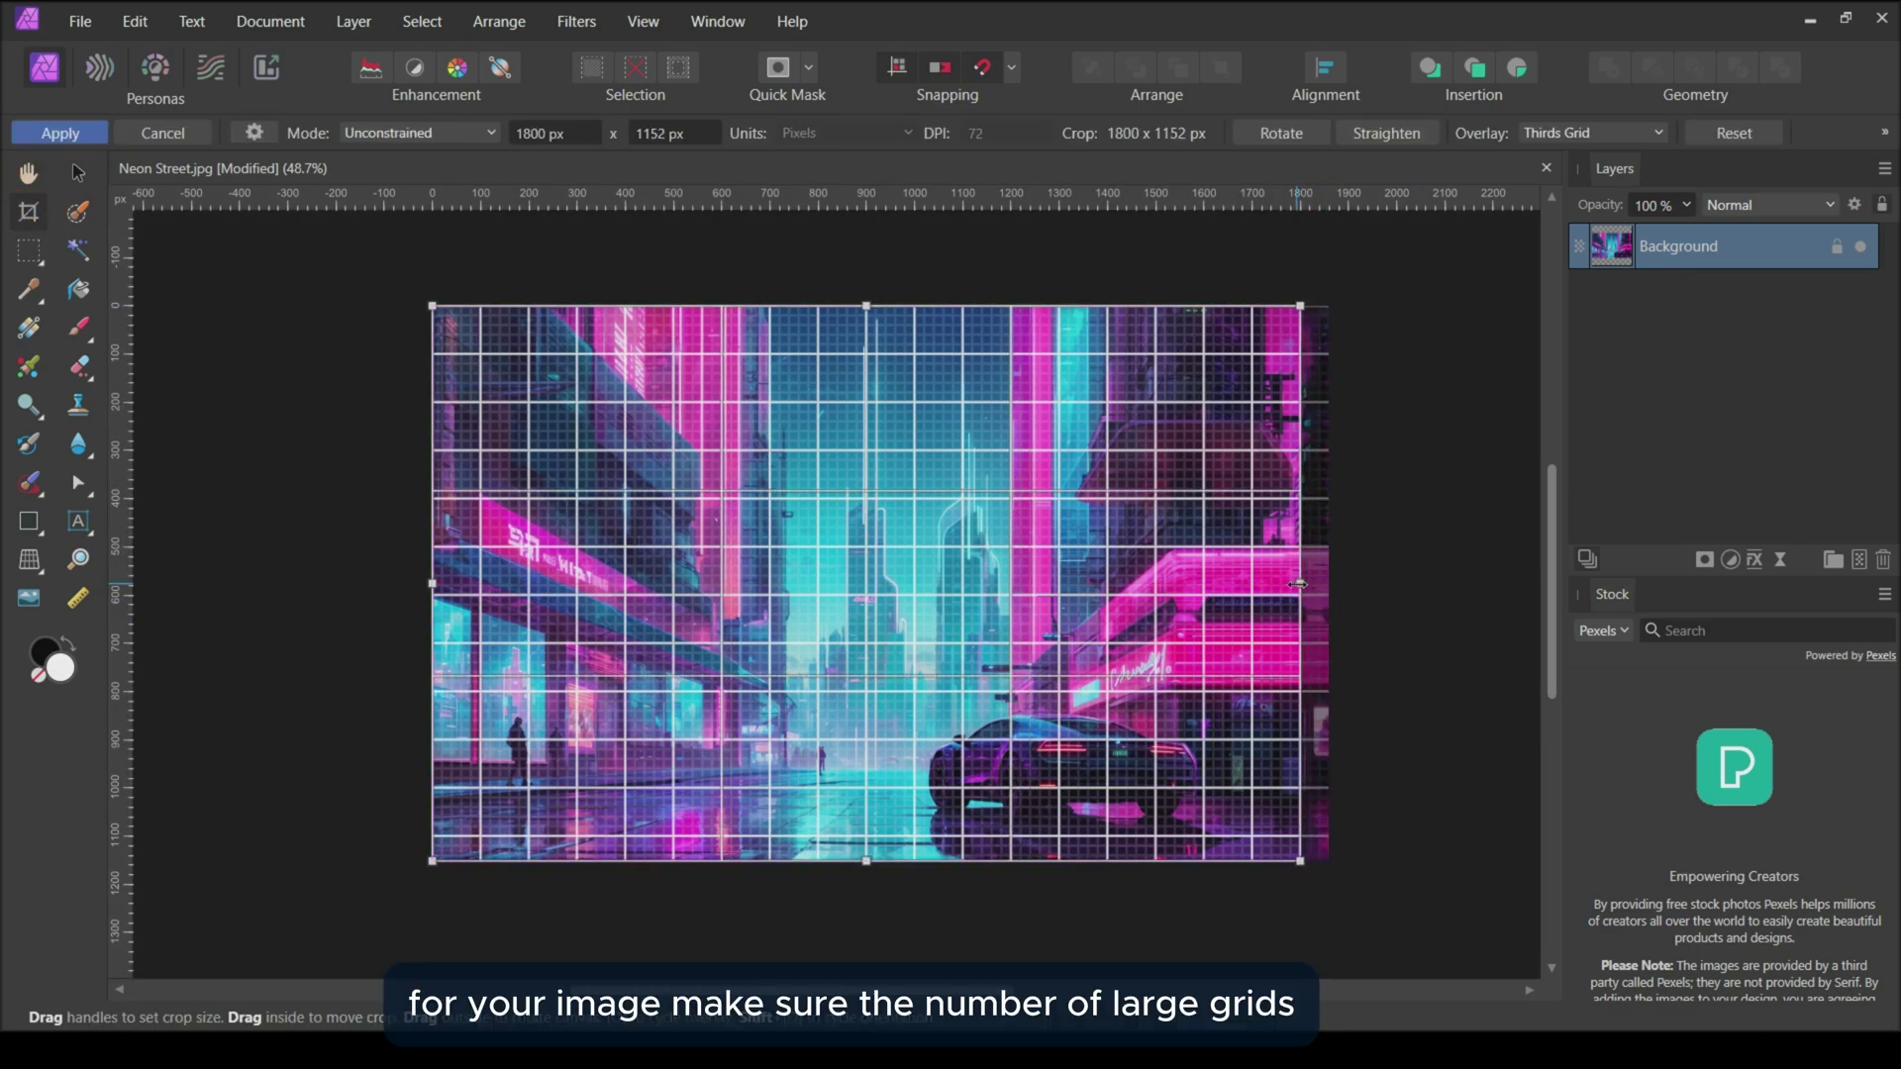
key("z")
left_click(1347, 469)
left_click(1347, 469)
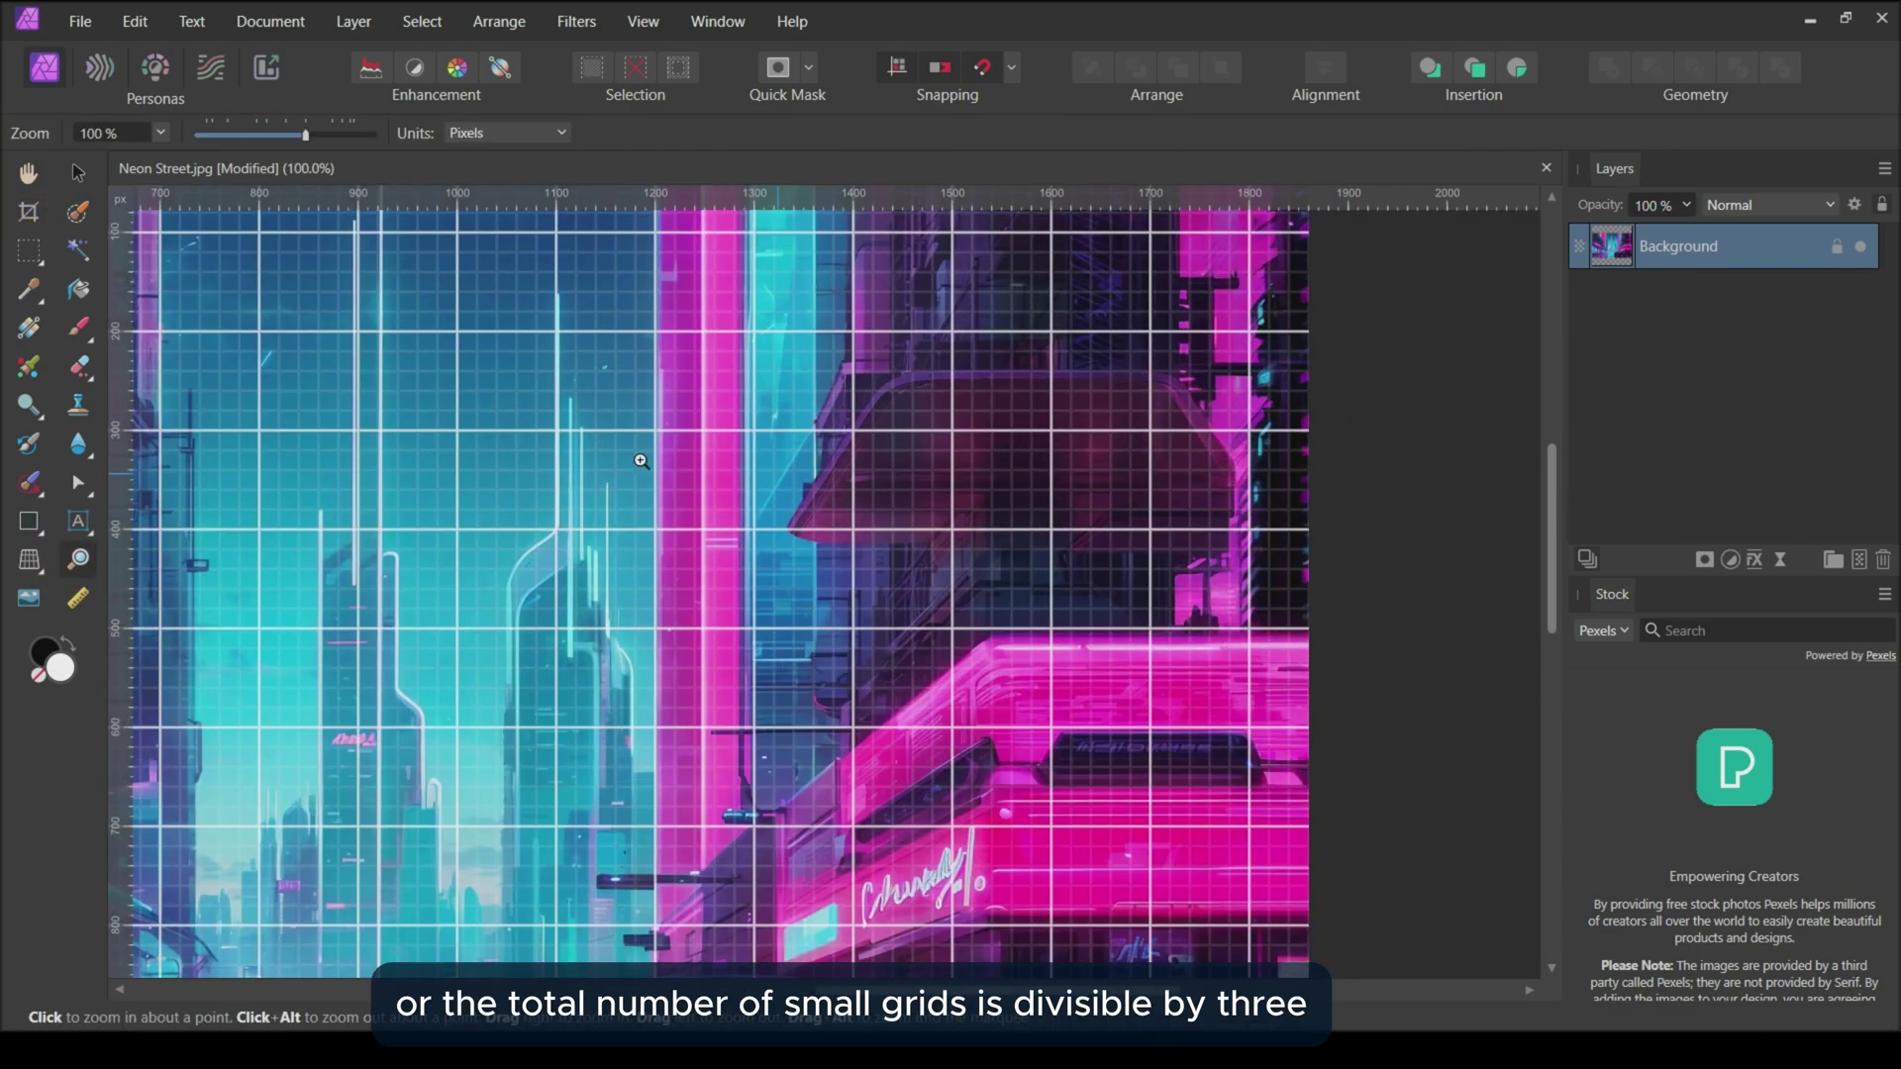
key("c")
left_click_drag(1272, 705, 1250, 705)
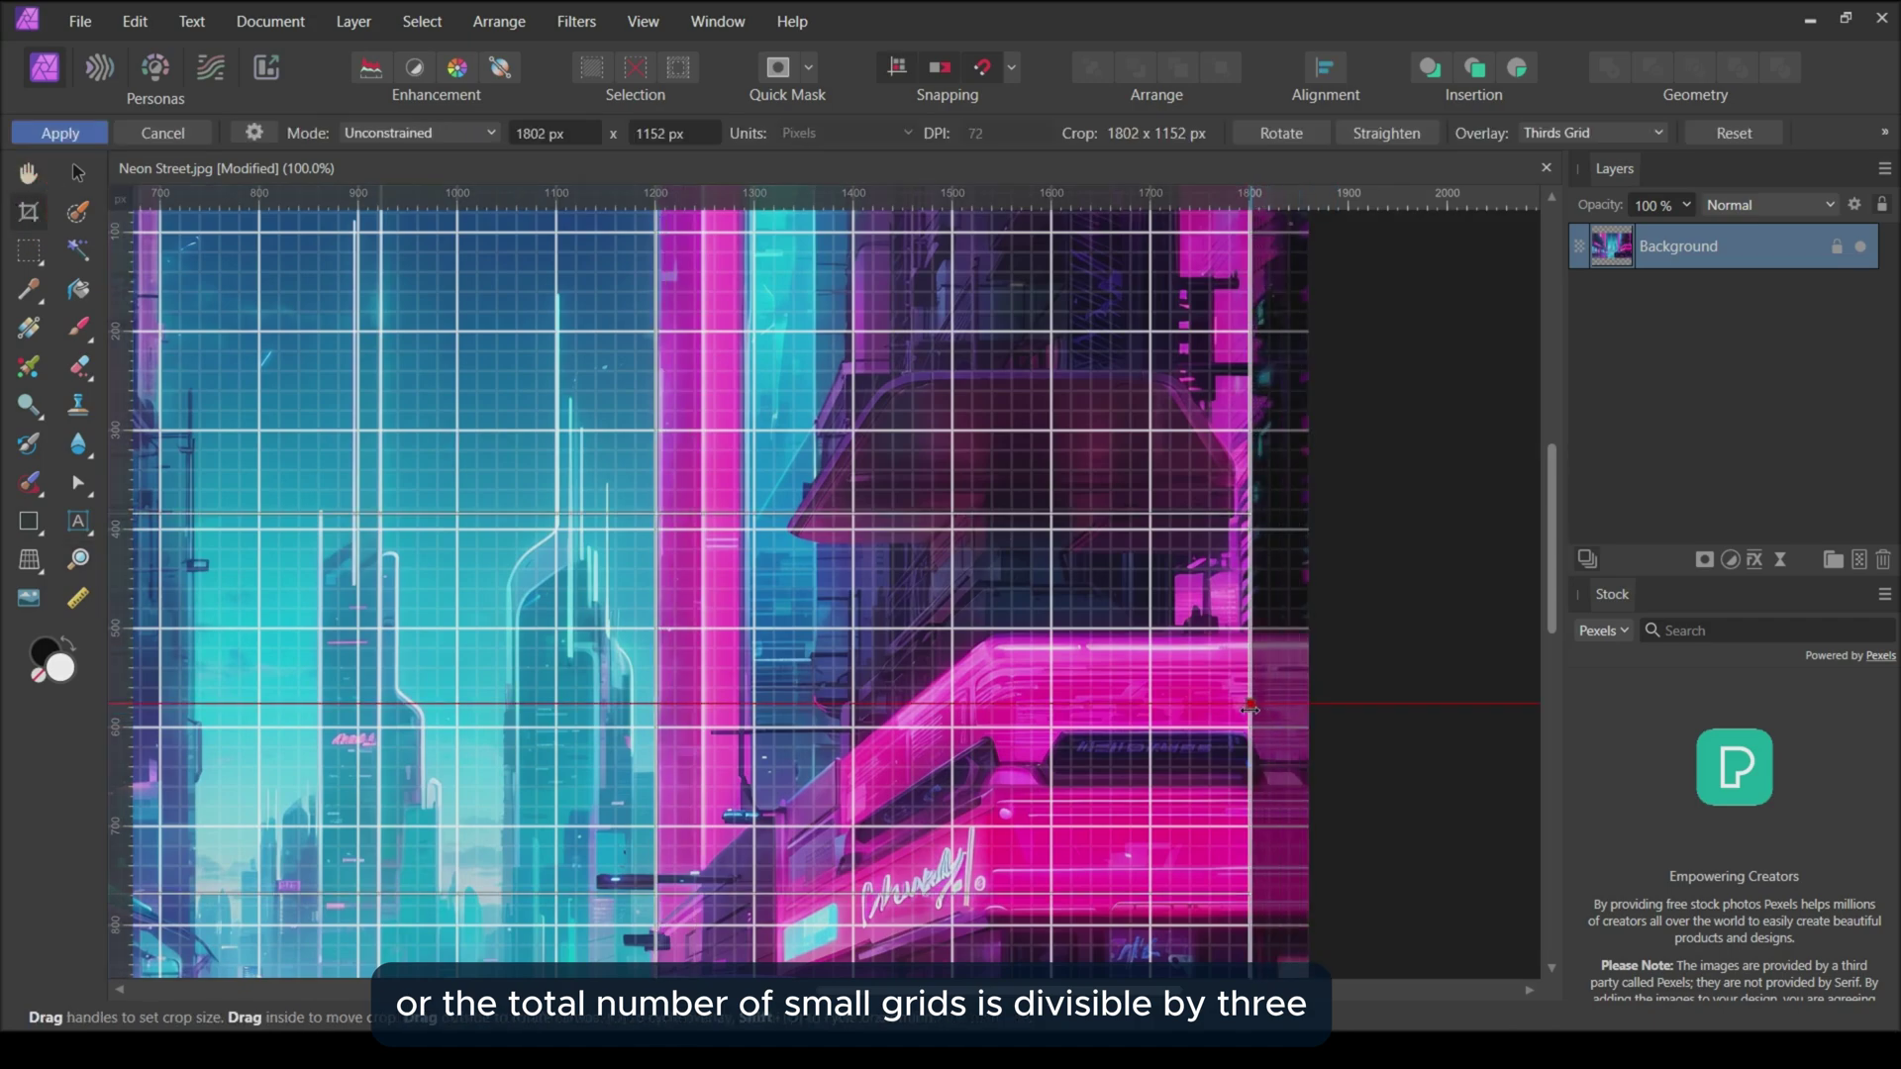
- Turn on snap to grid, snap the crop's right edge to a width of 1800 px and apply the 1800 x 1152 px crop
left_click(1011, 67)
left_click(847, 442)
left_click_drag(1250, 705, 1249, 704)
scroll(1517, 507, "down", 5)
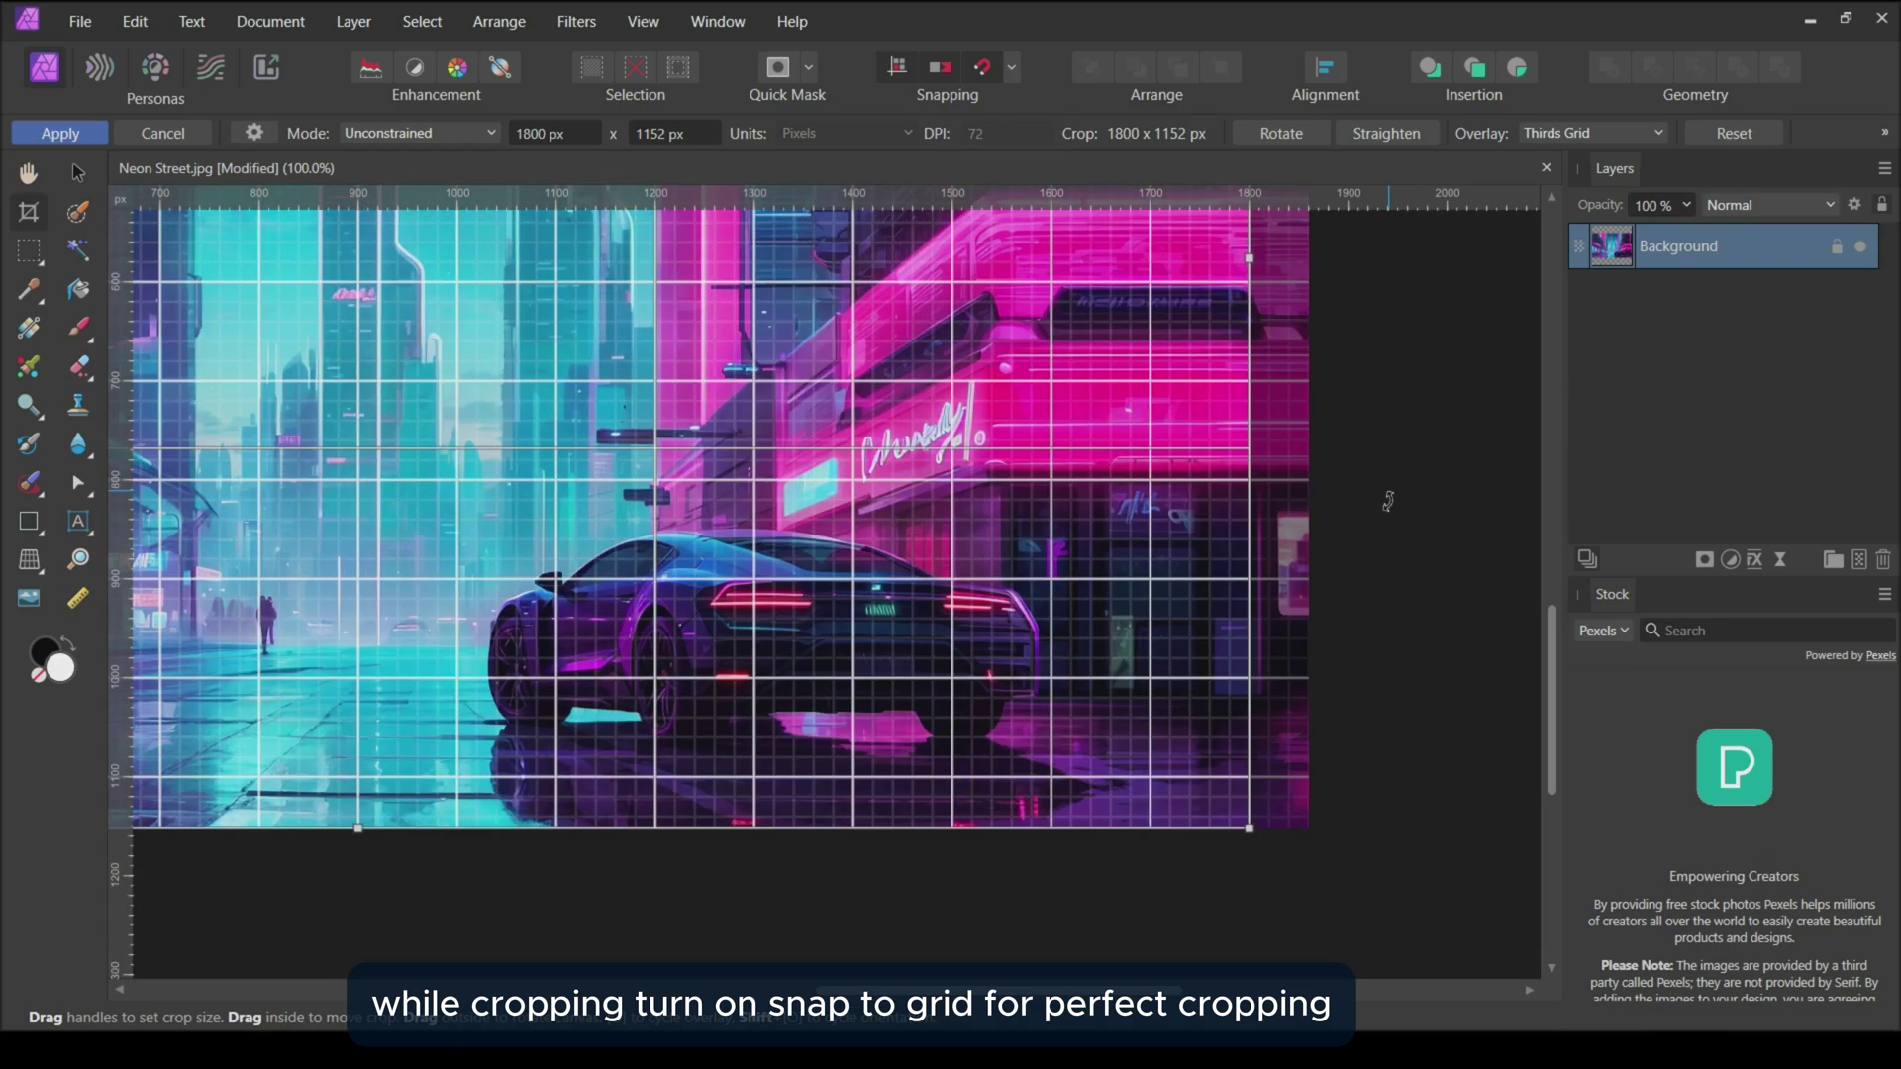
scroll(1397, 452, "up", 4)
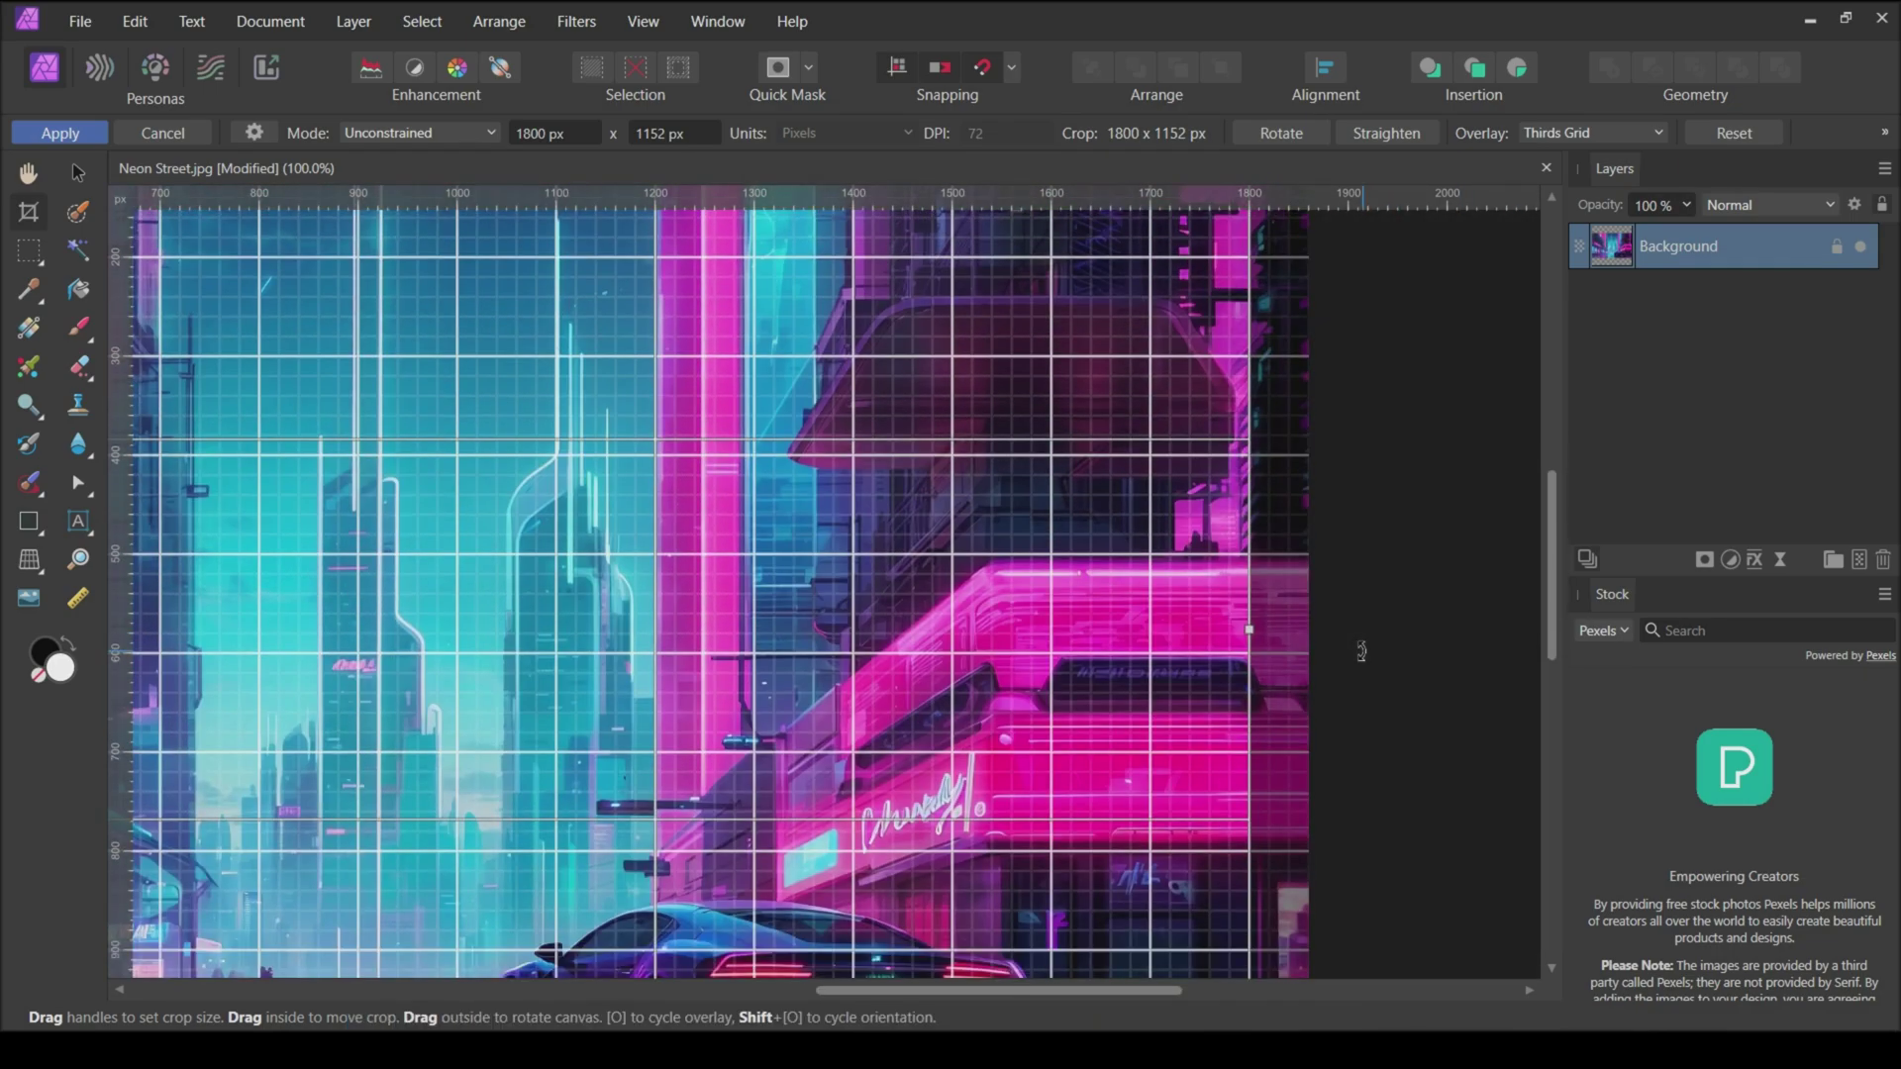
key("Return")
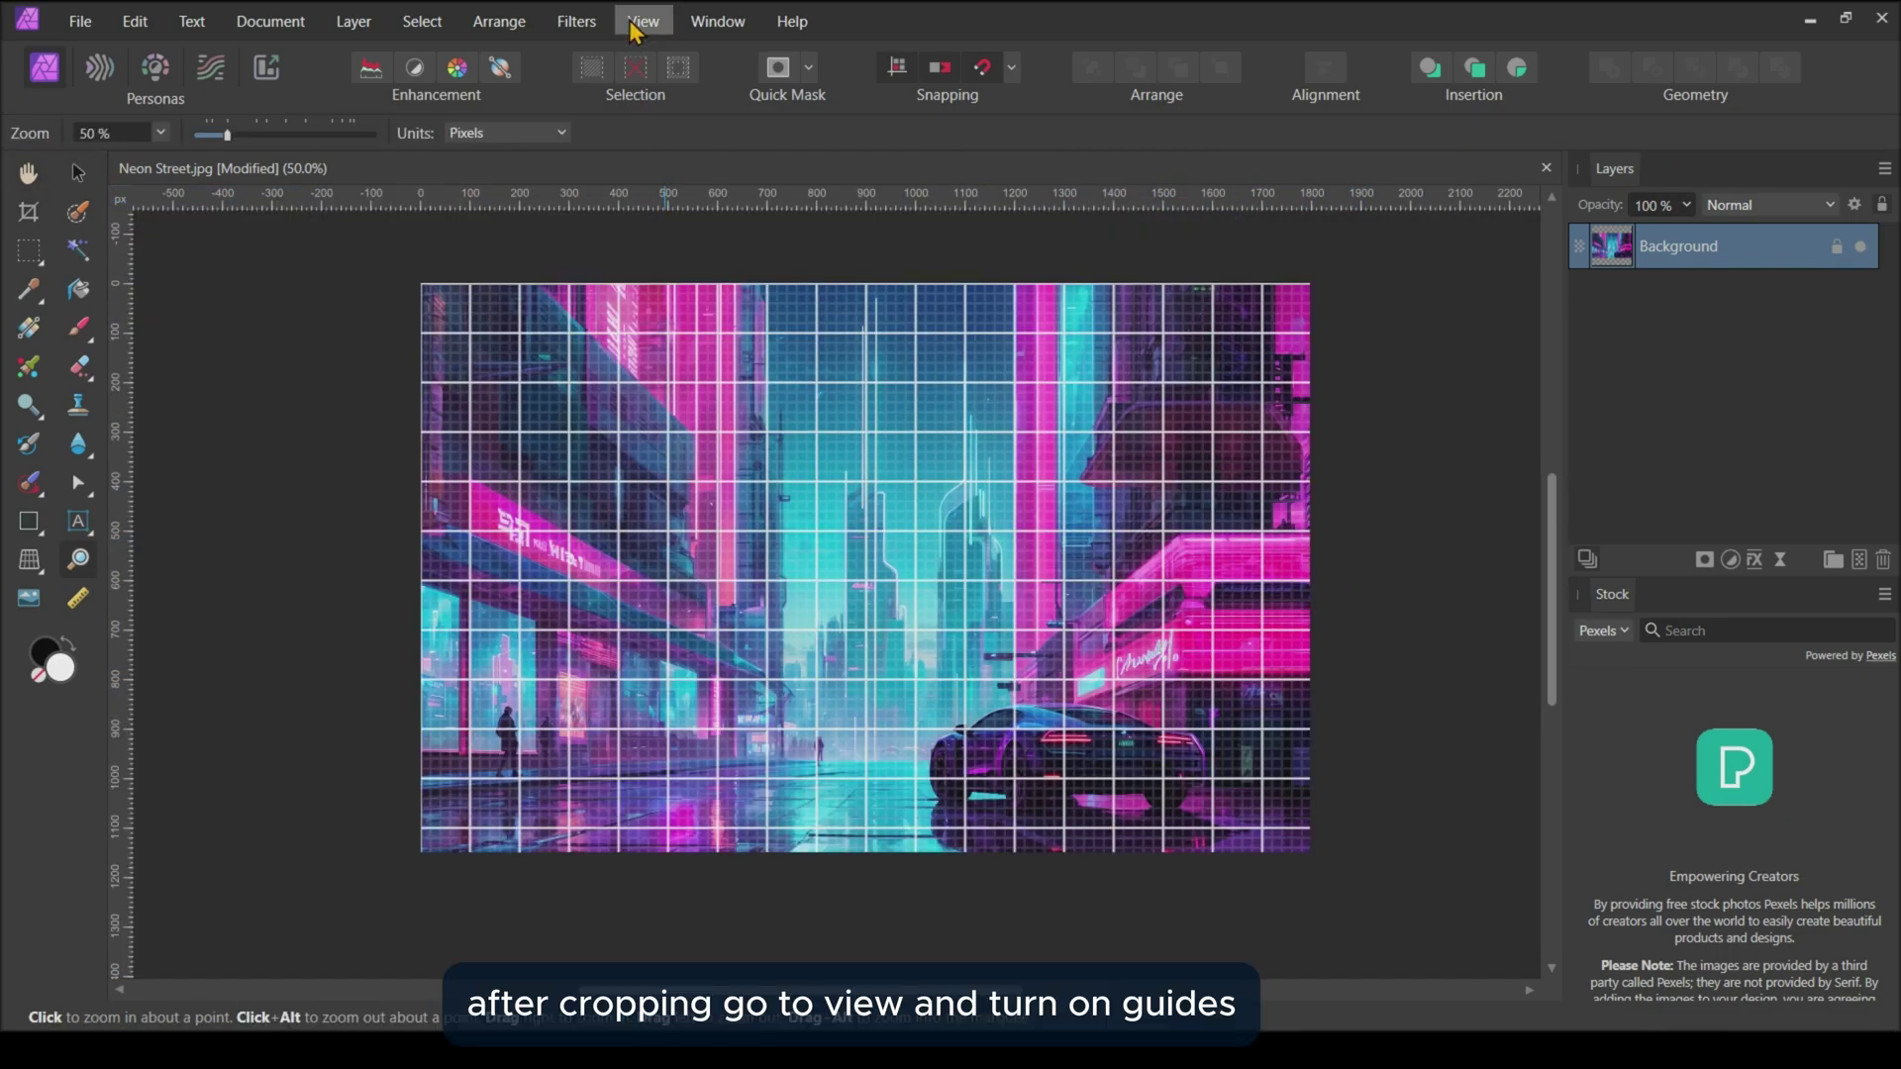
- Turn on the display of guides and open the guide settings, moving the dialog aside so the image can be seen
left_click(642, 20)
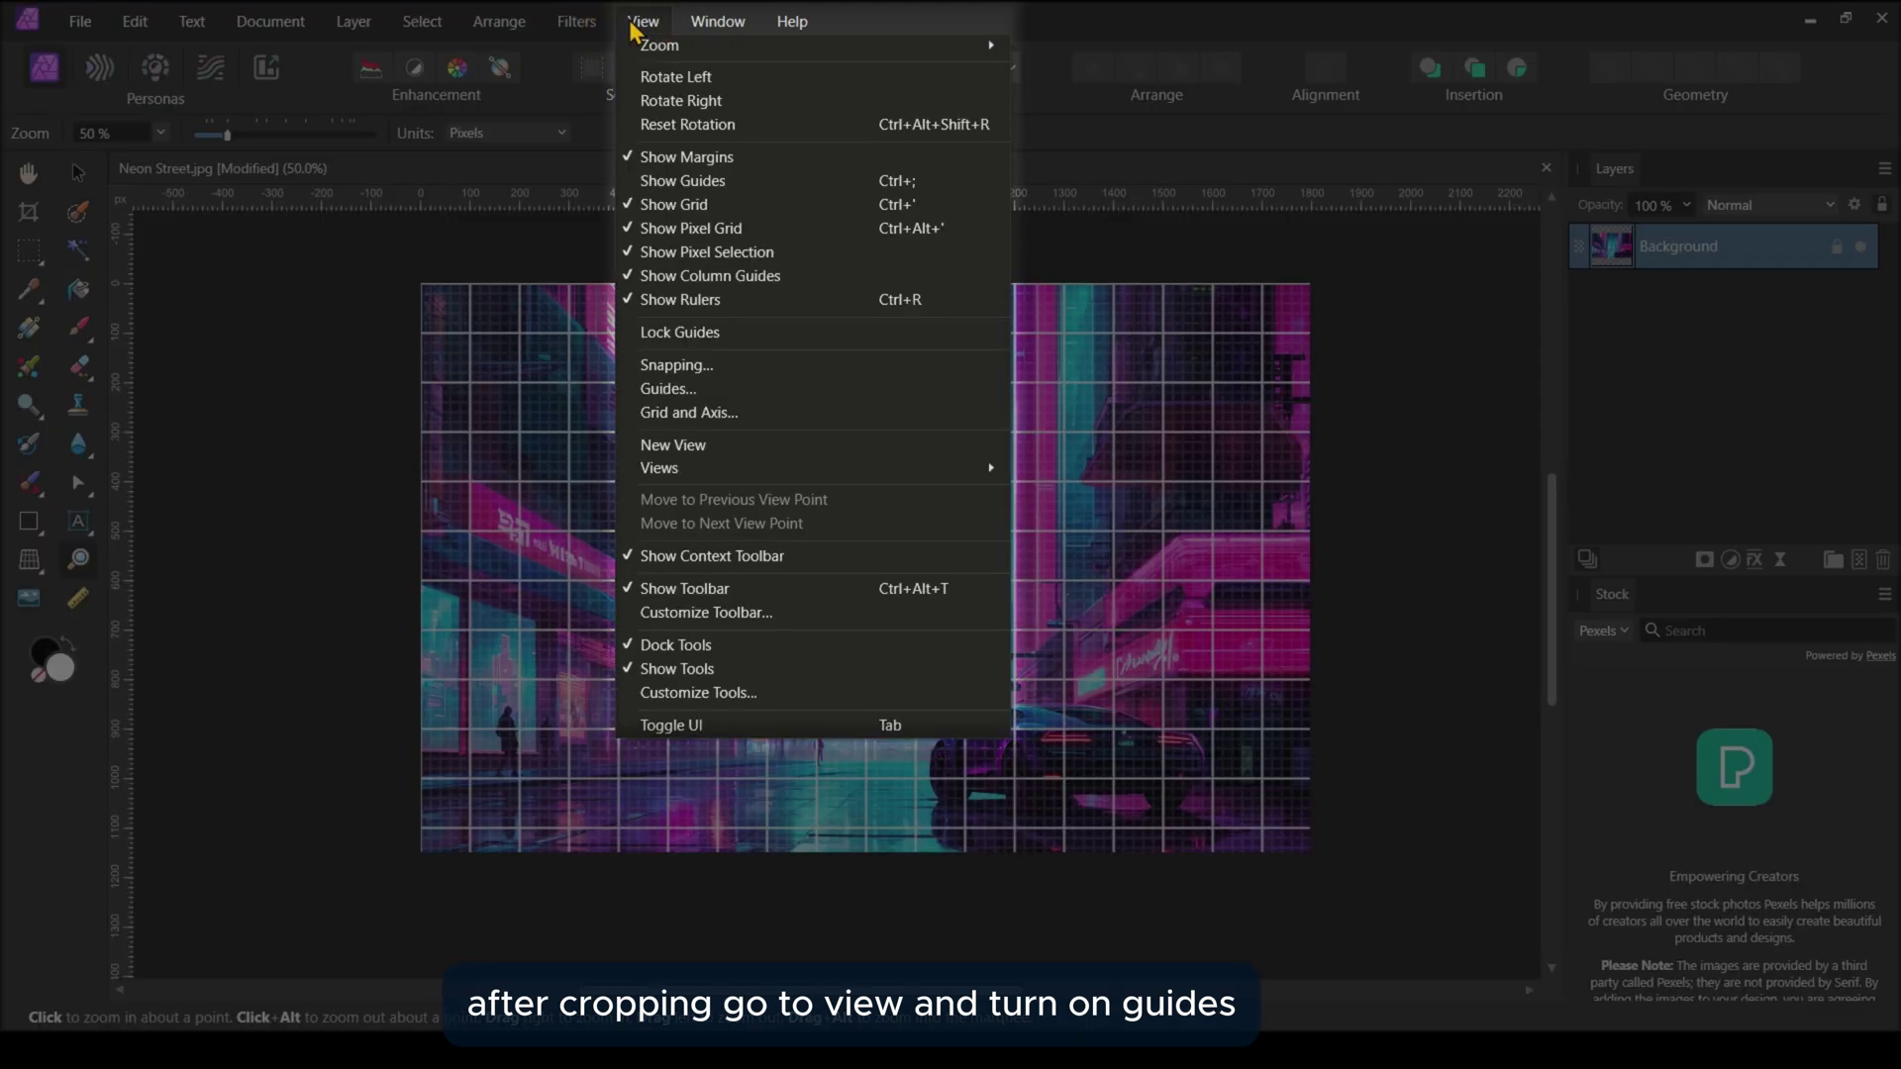
left_click(653, 181)
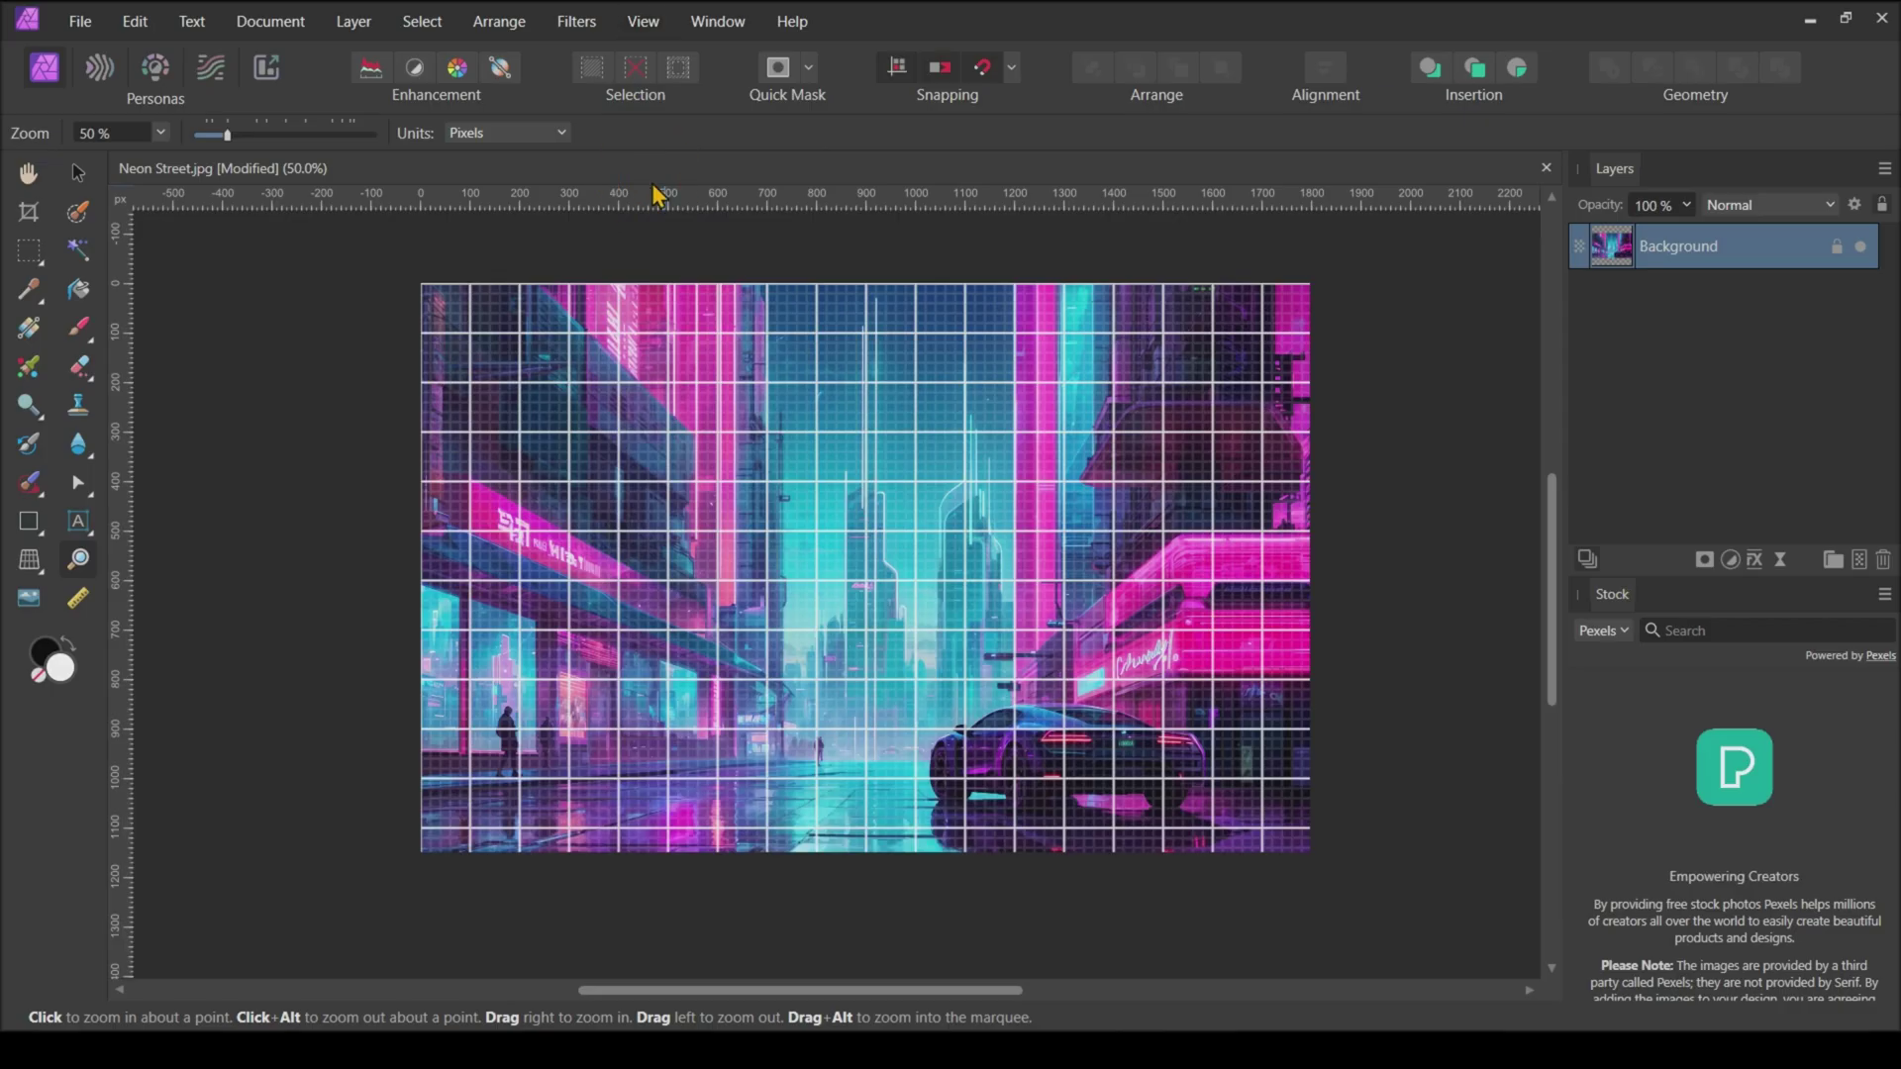
left_click(643, 21)
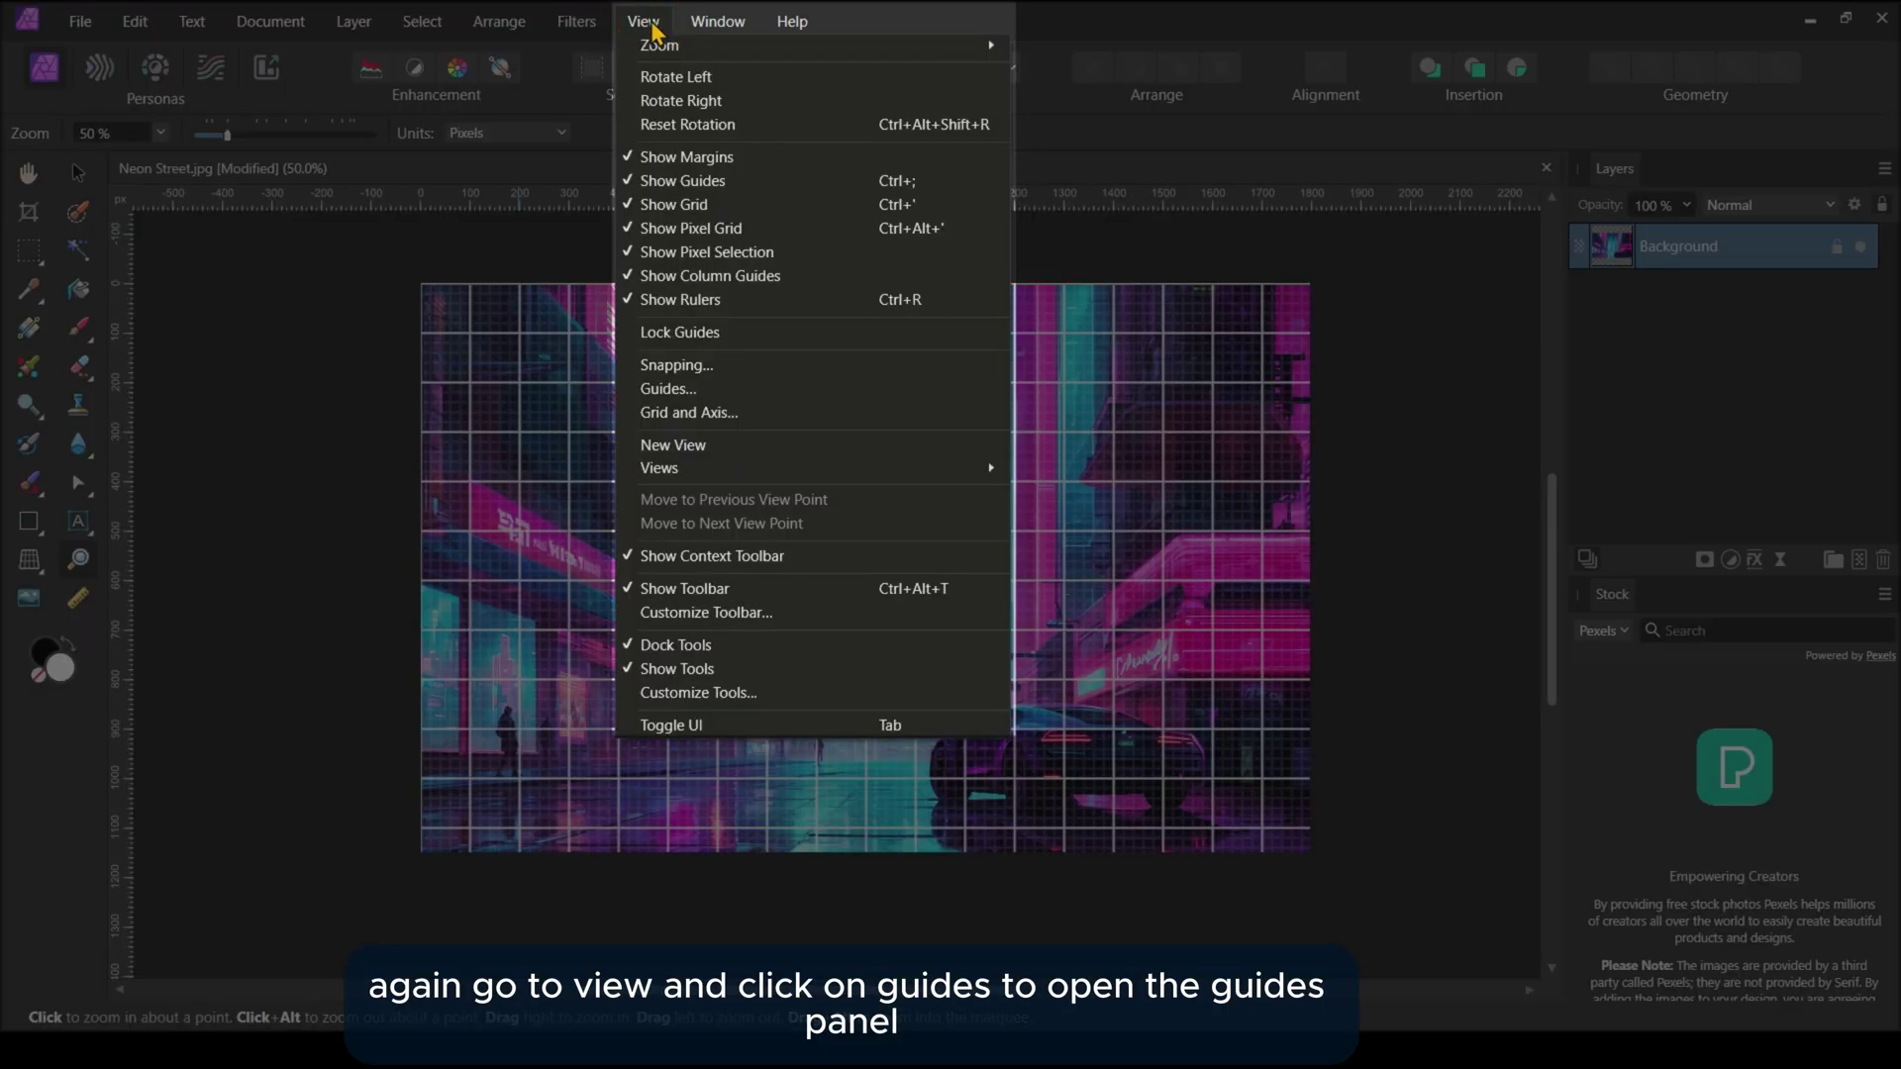
left_click(769, 389)
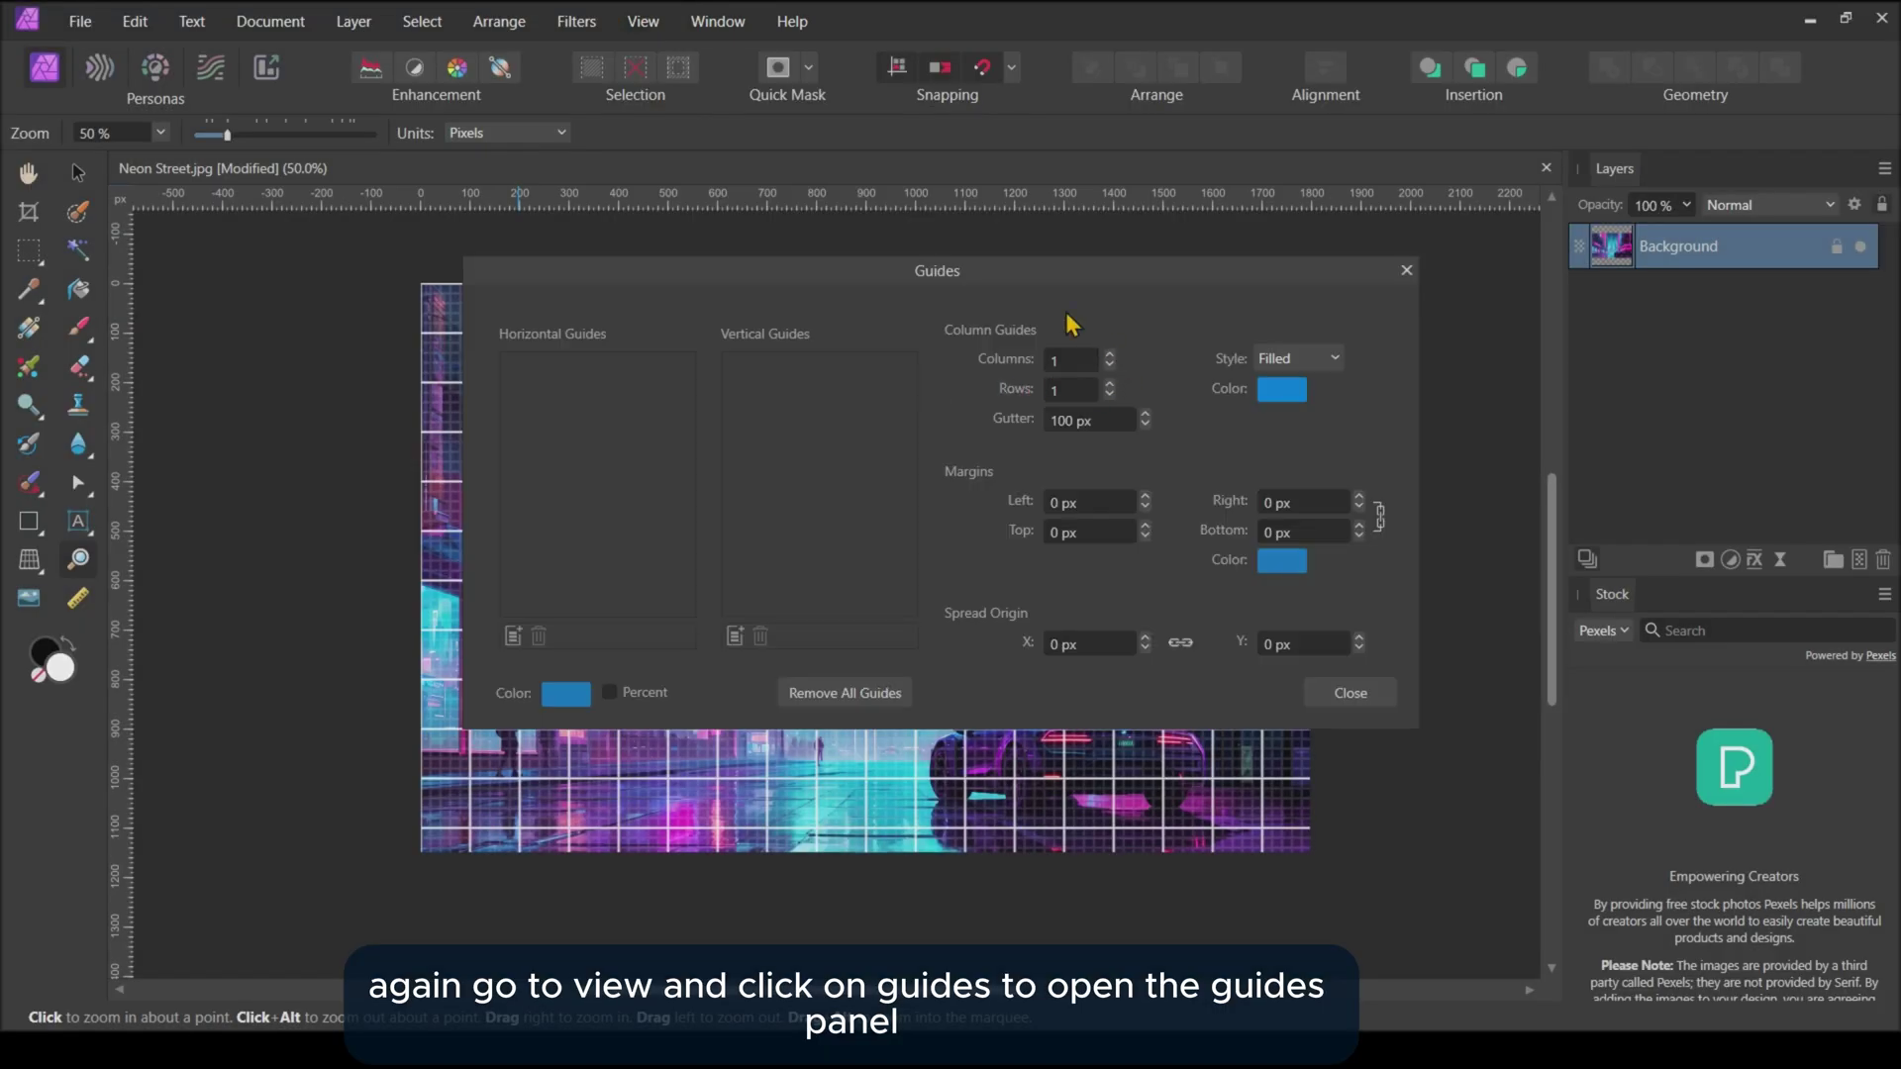
left_click_drag(823, 276, 1109, 289)
left_click_drag(955, 985, 1054, 985)
key("v")
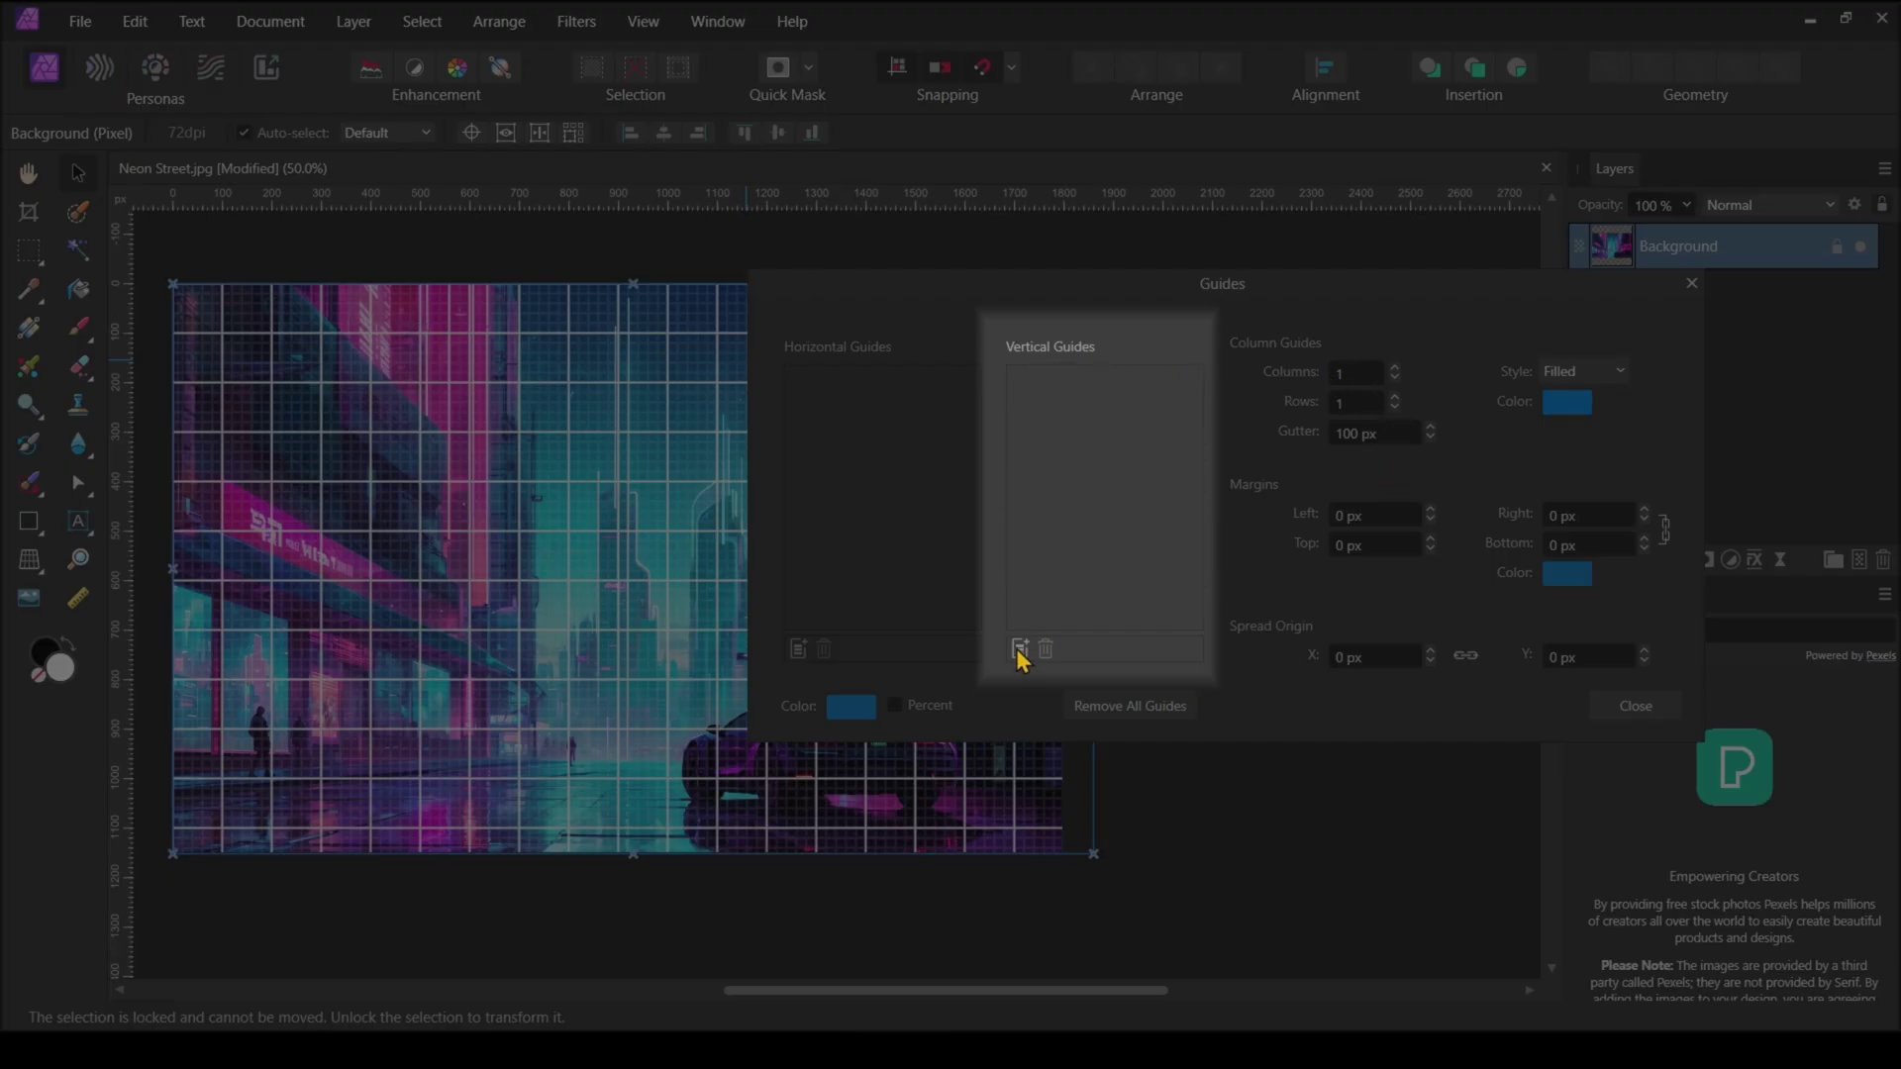
- Add two vertical guides at 600 px and 1200 px
left_click(1020, 651)
double_click(1027, 384)
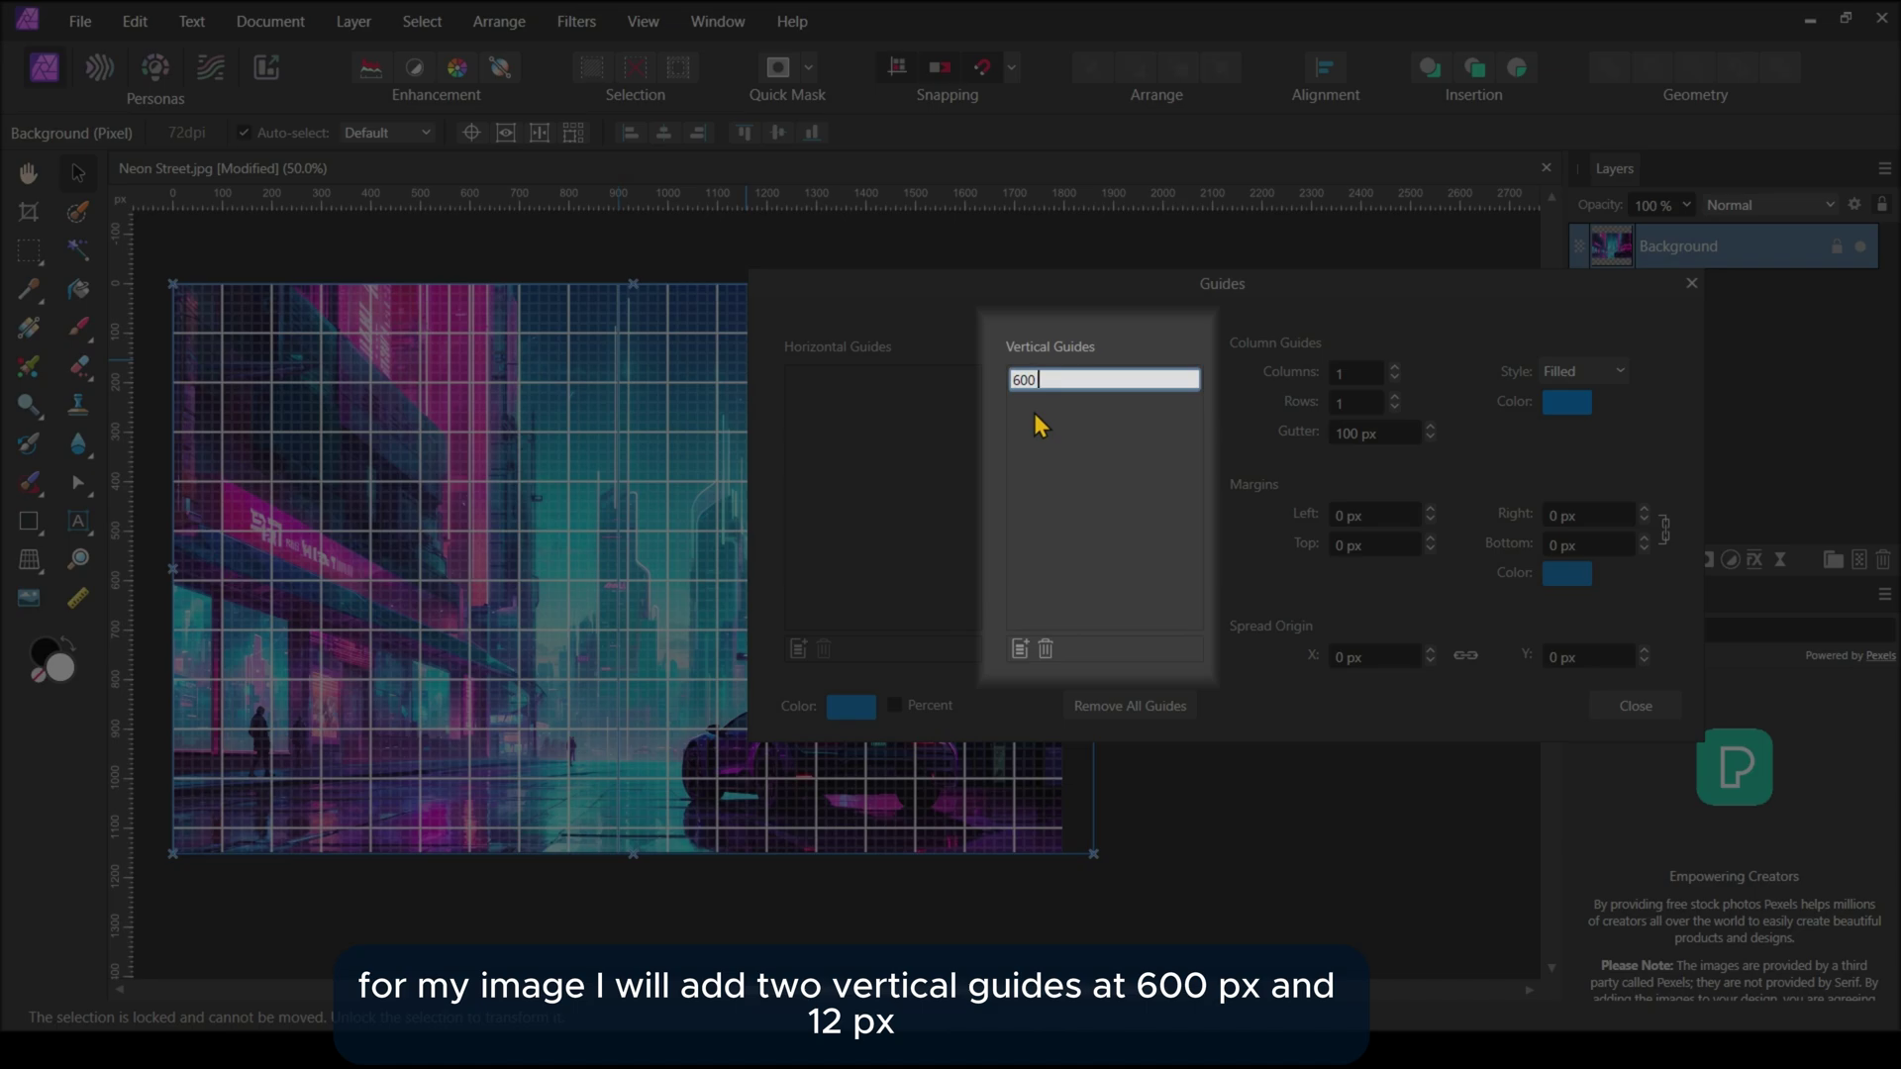
type("600 px")
key("Return")
left_click(1019, 650)
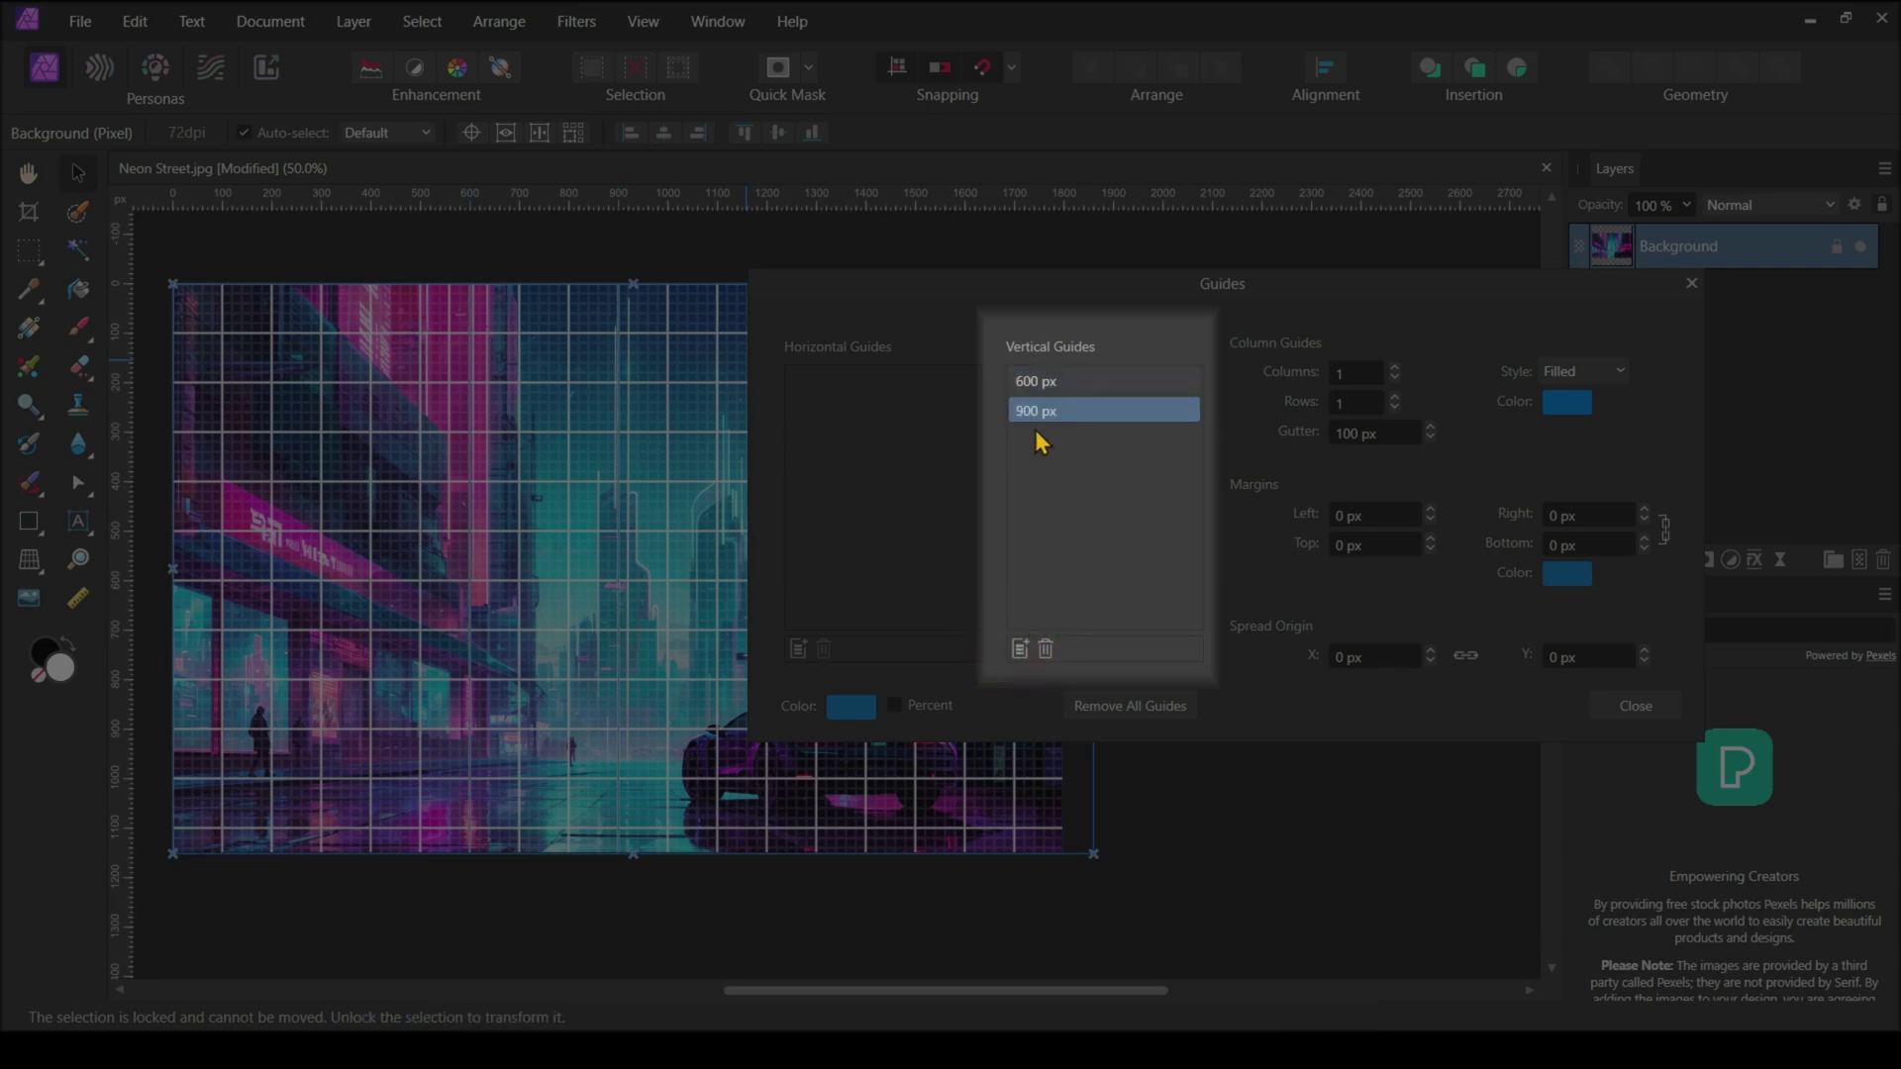
double_click(1030, 410)
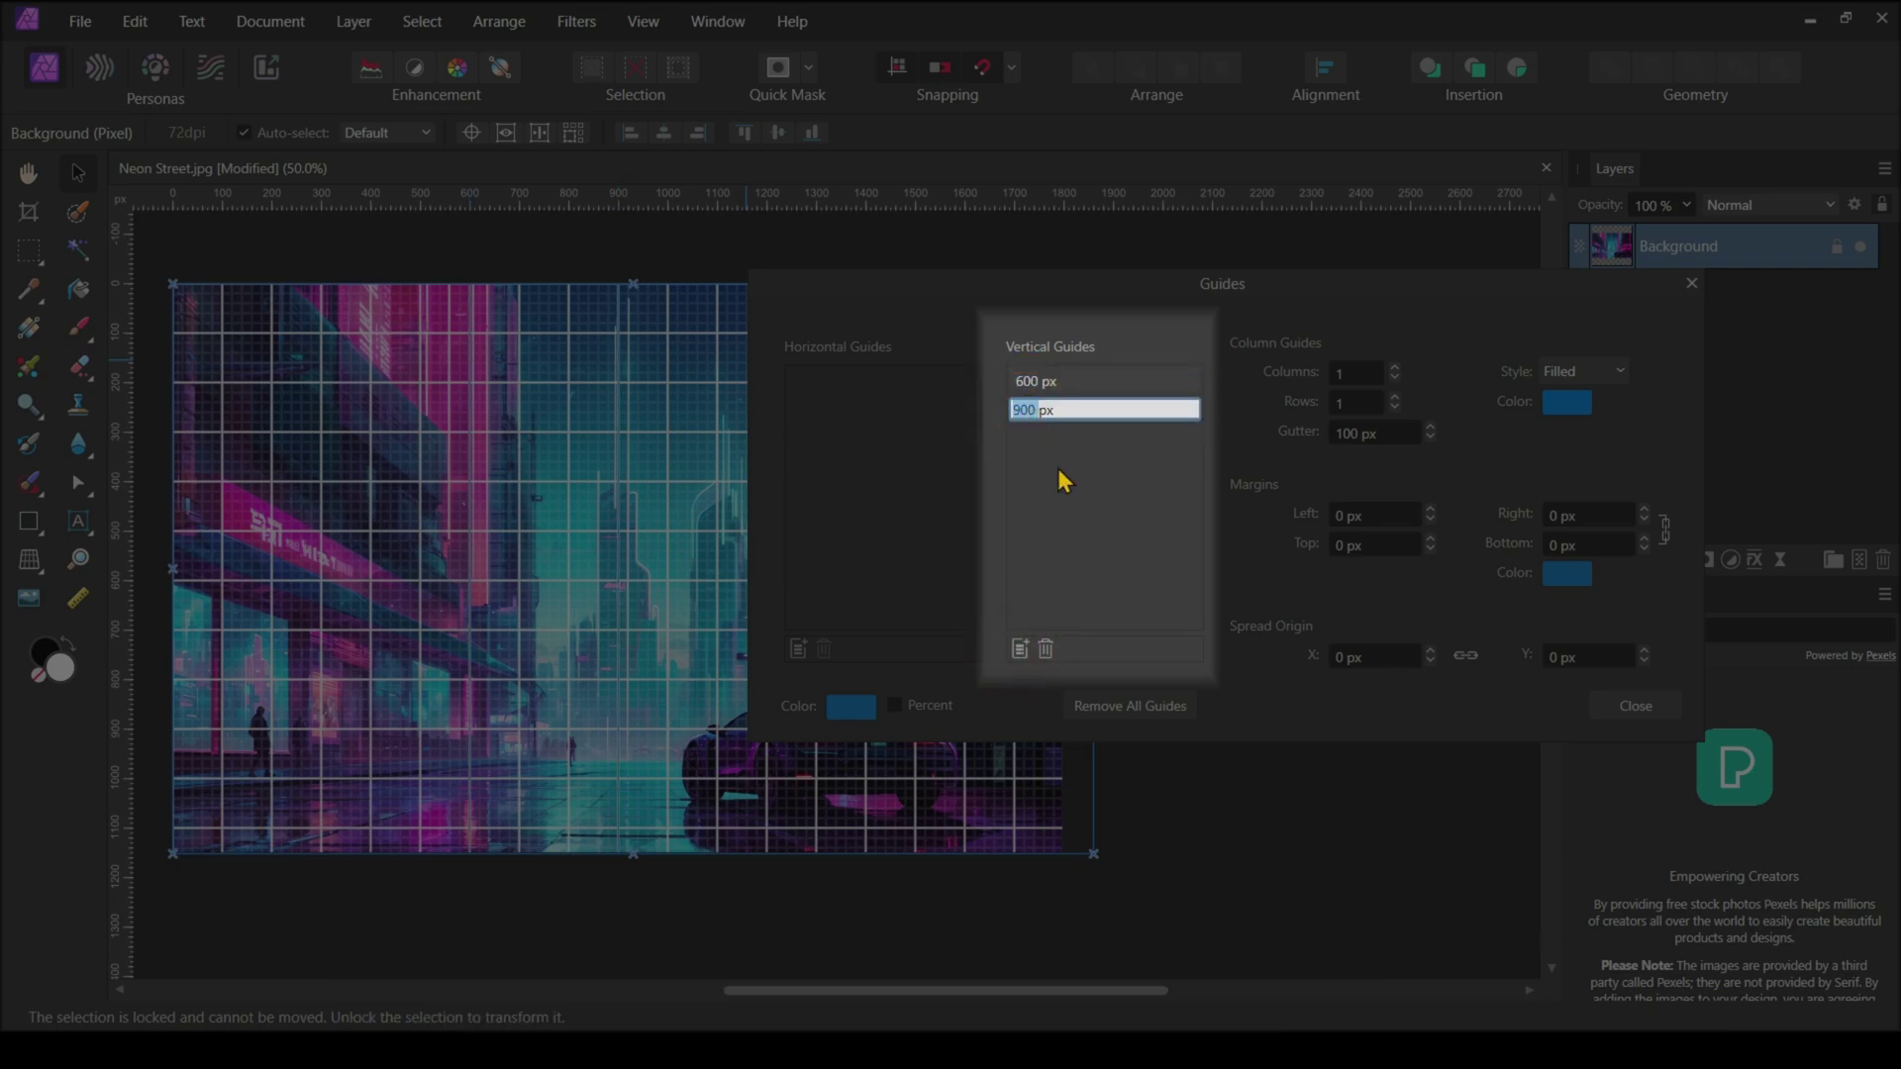
type("1200")
key("Return")
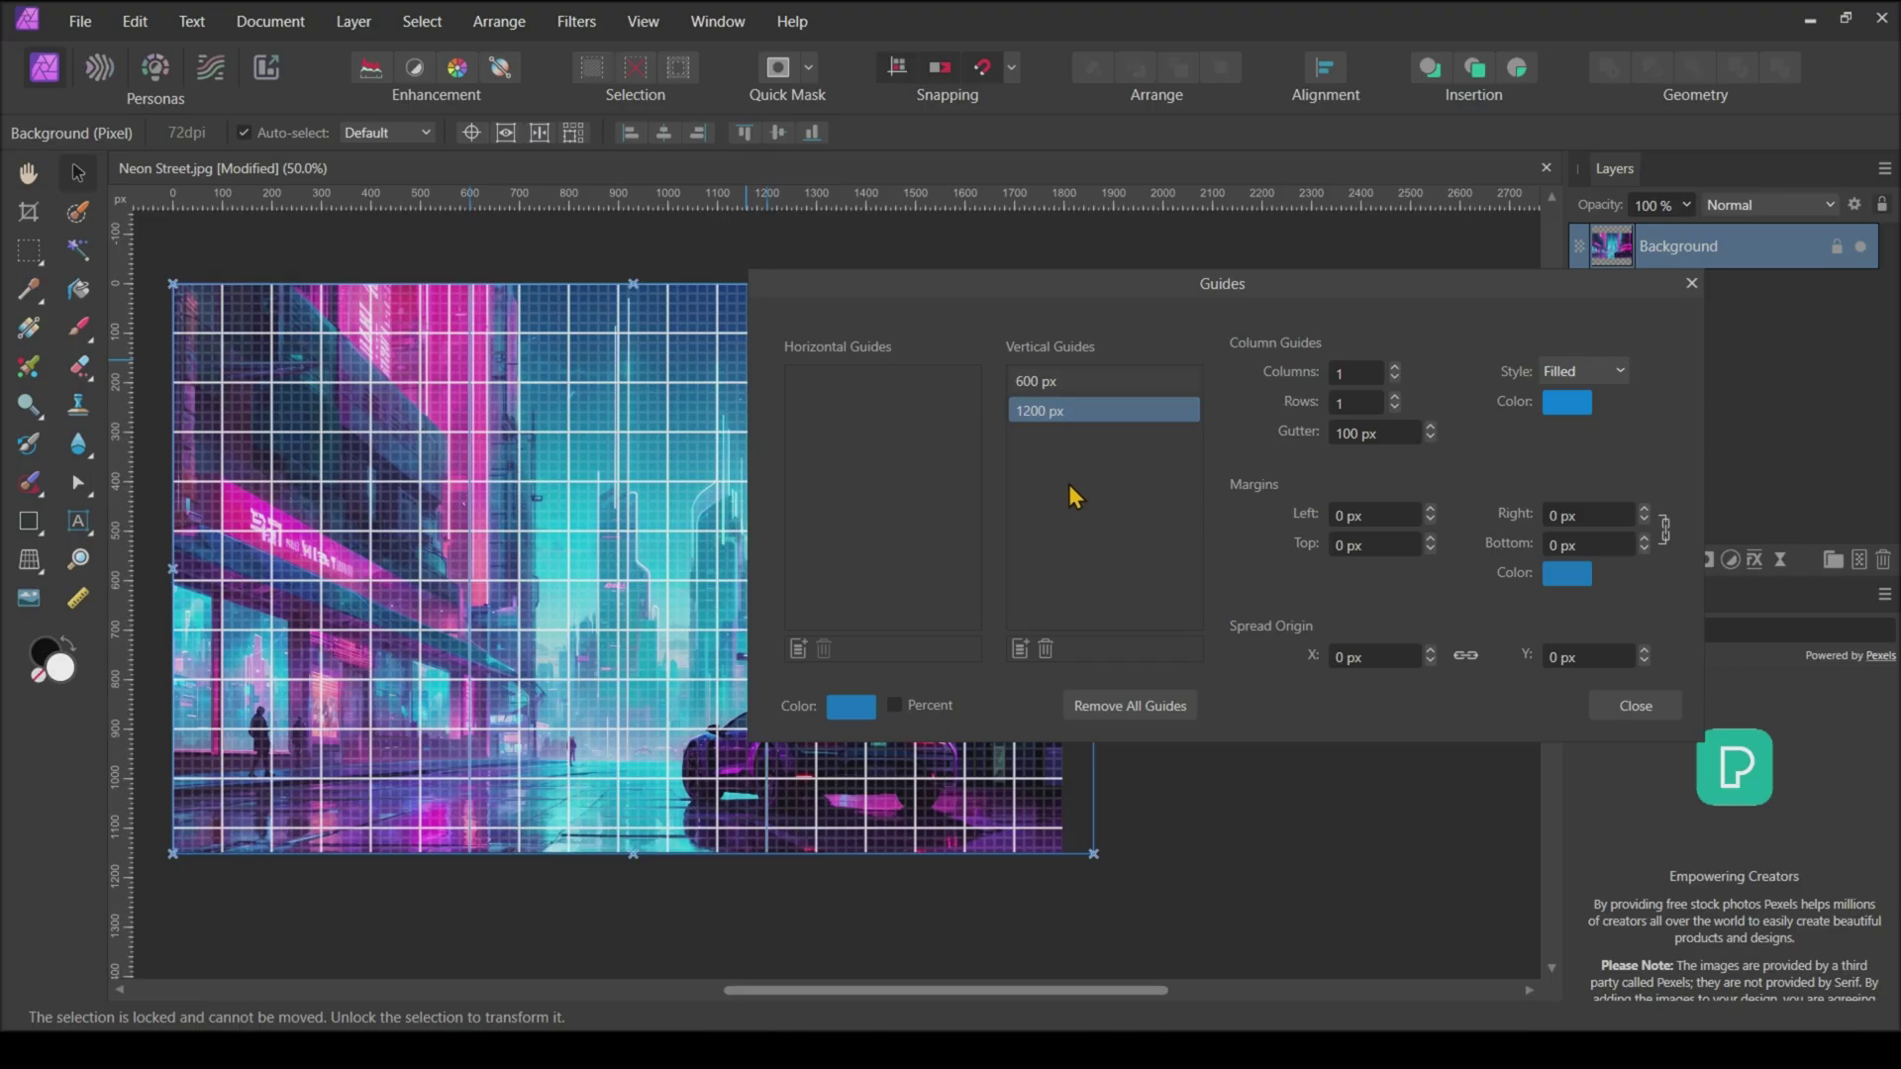
- Change the guide colour to black (RGB 0, 0, 0) and close the guide settings
left_click(853, 708)
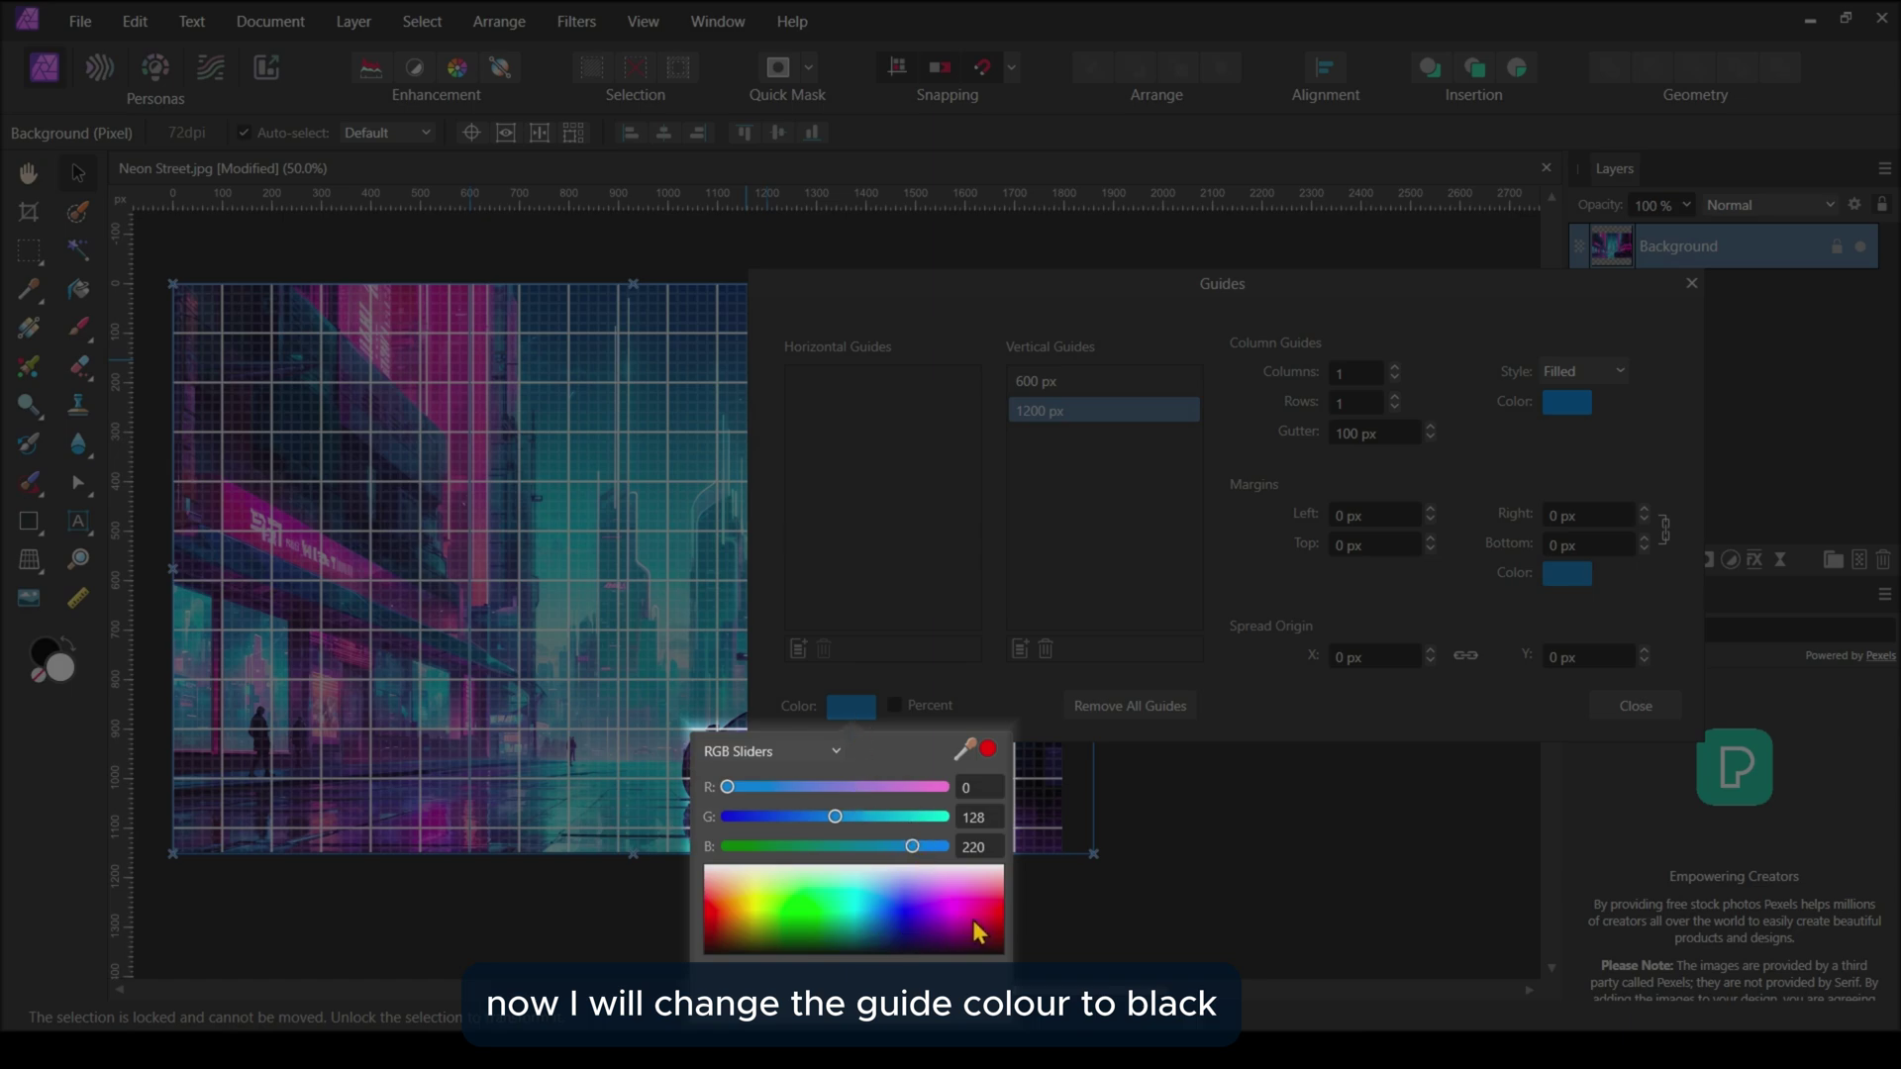
left_click_drag(973, 931, 1023, 918)
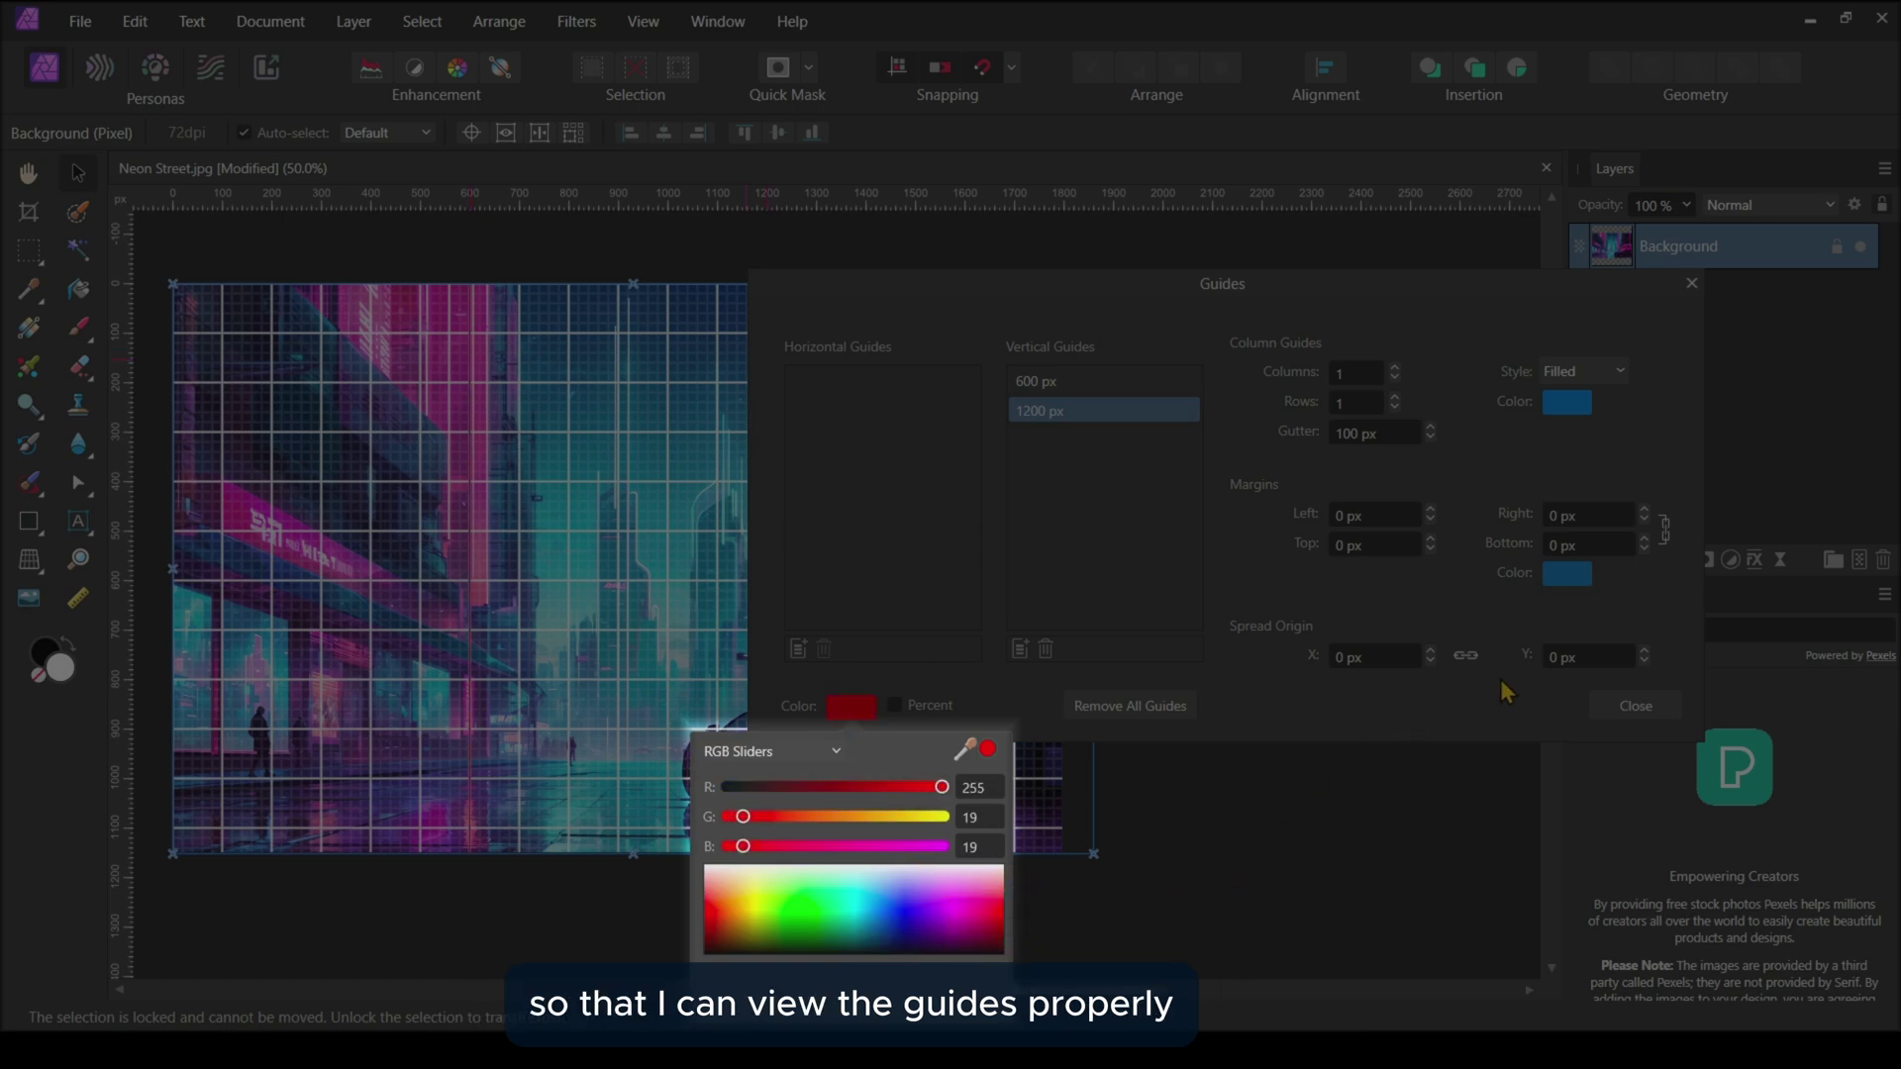
left_click_drag(900, 906, 895, 962)
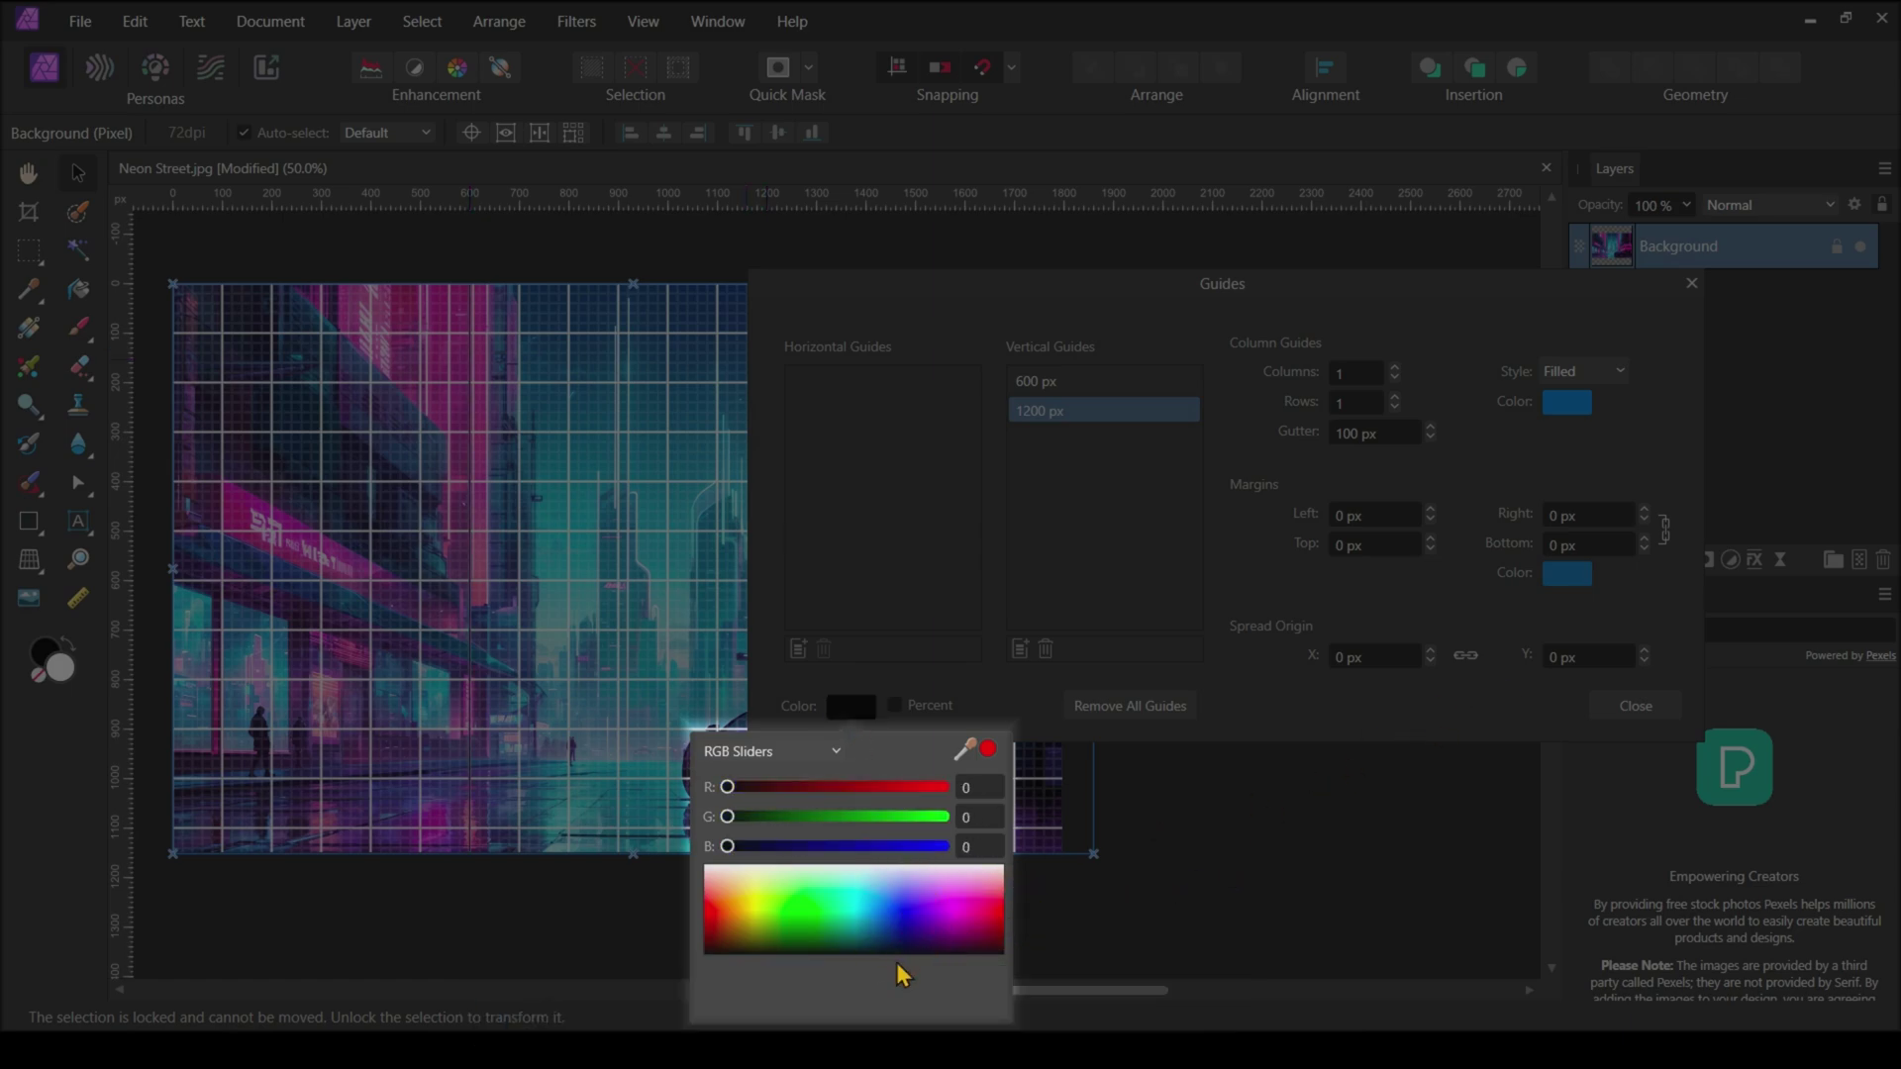
left_click(1631, 702)
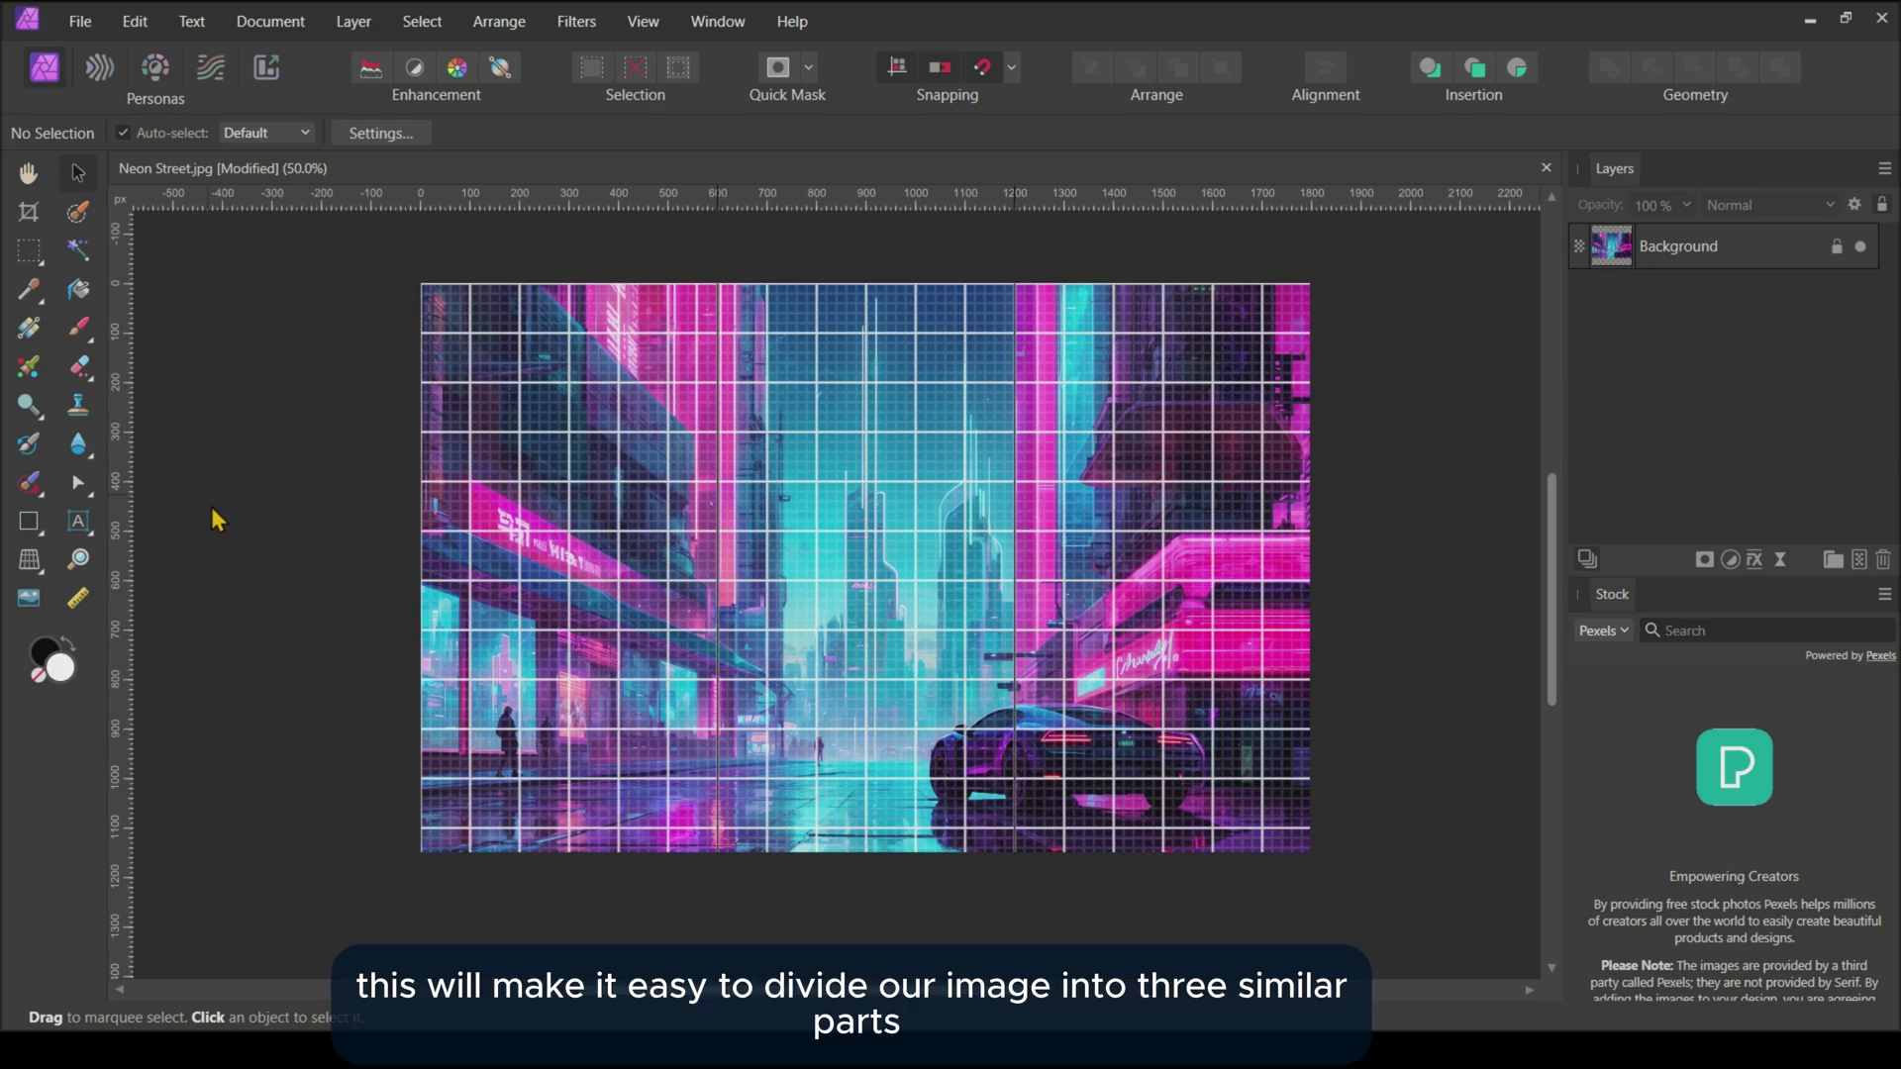
- Choose the Rectangular Marquee tool and make sure snapping to guides is enabled
left_click(29, 250)
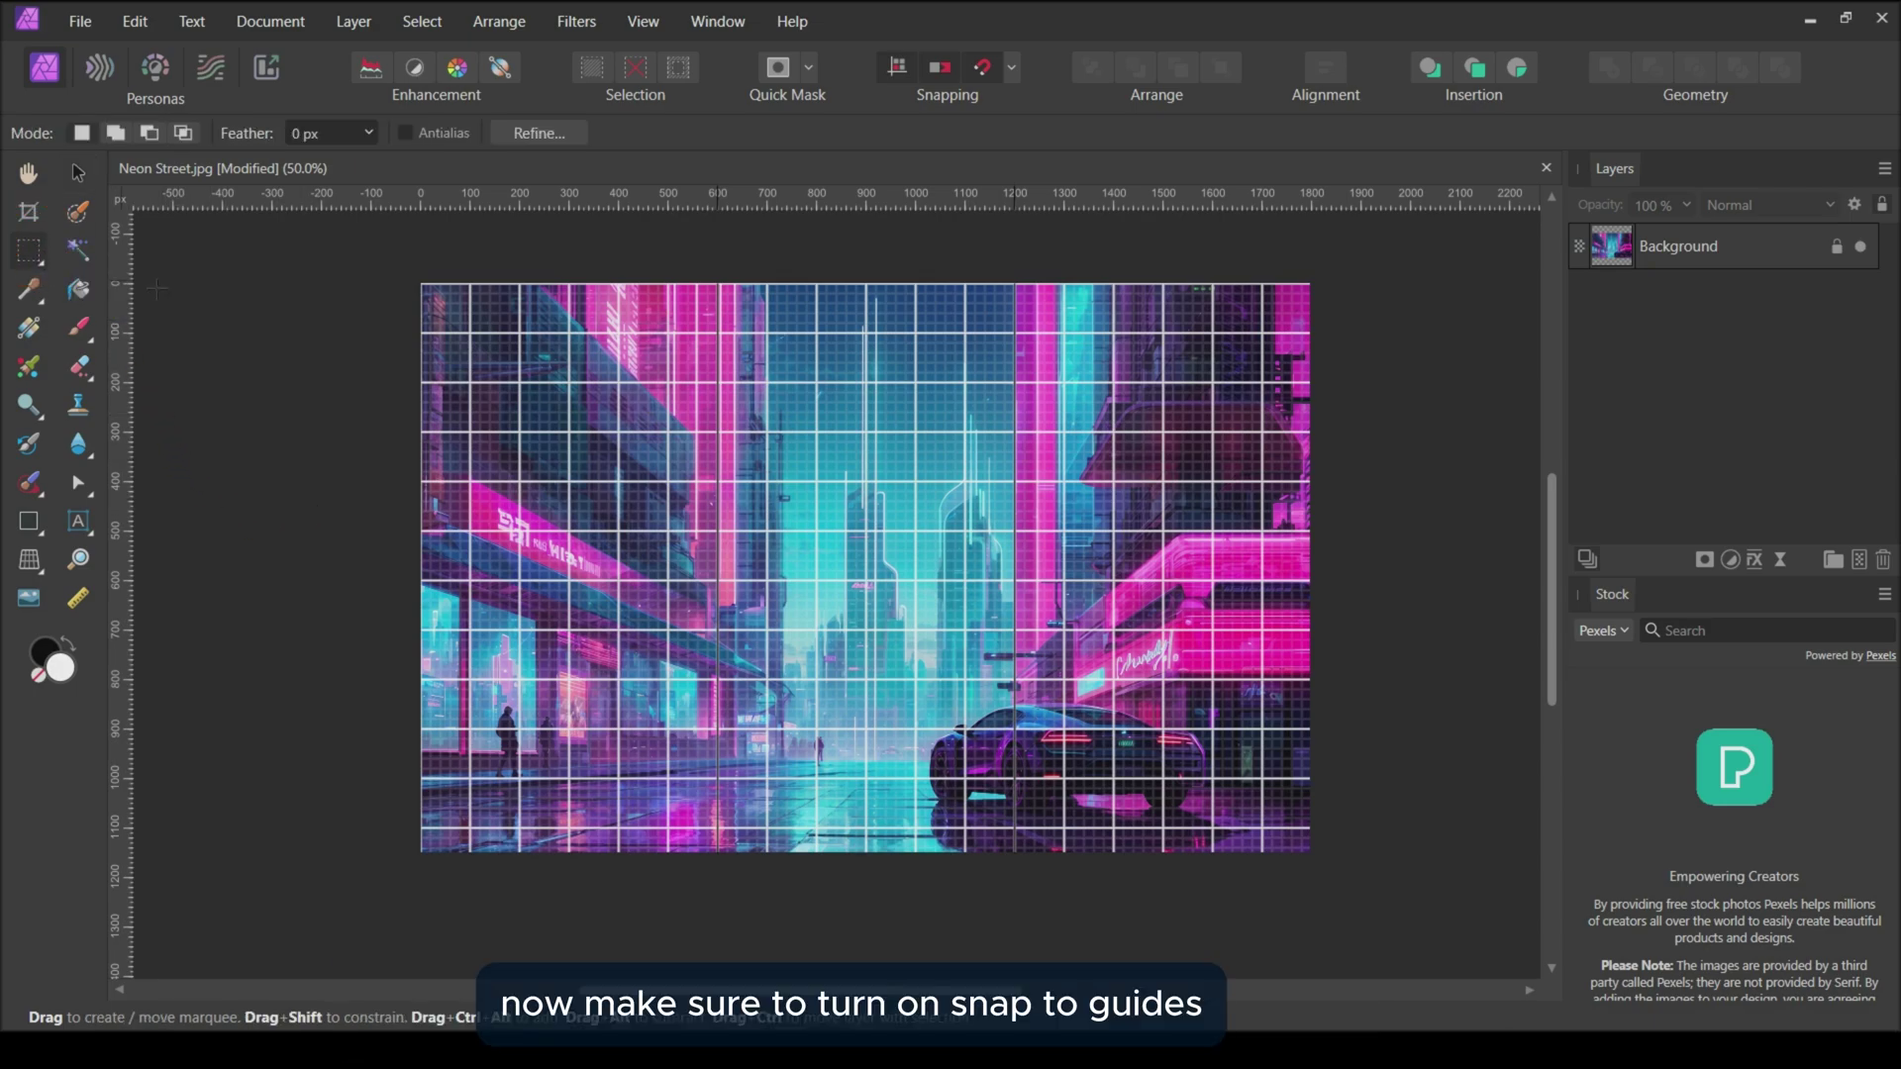
left_click(1013, 70)
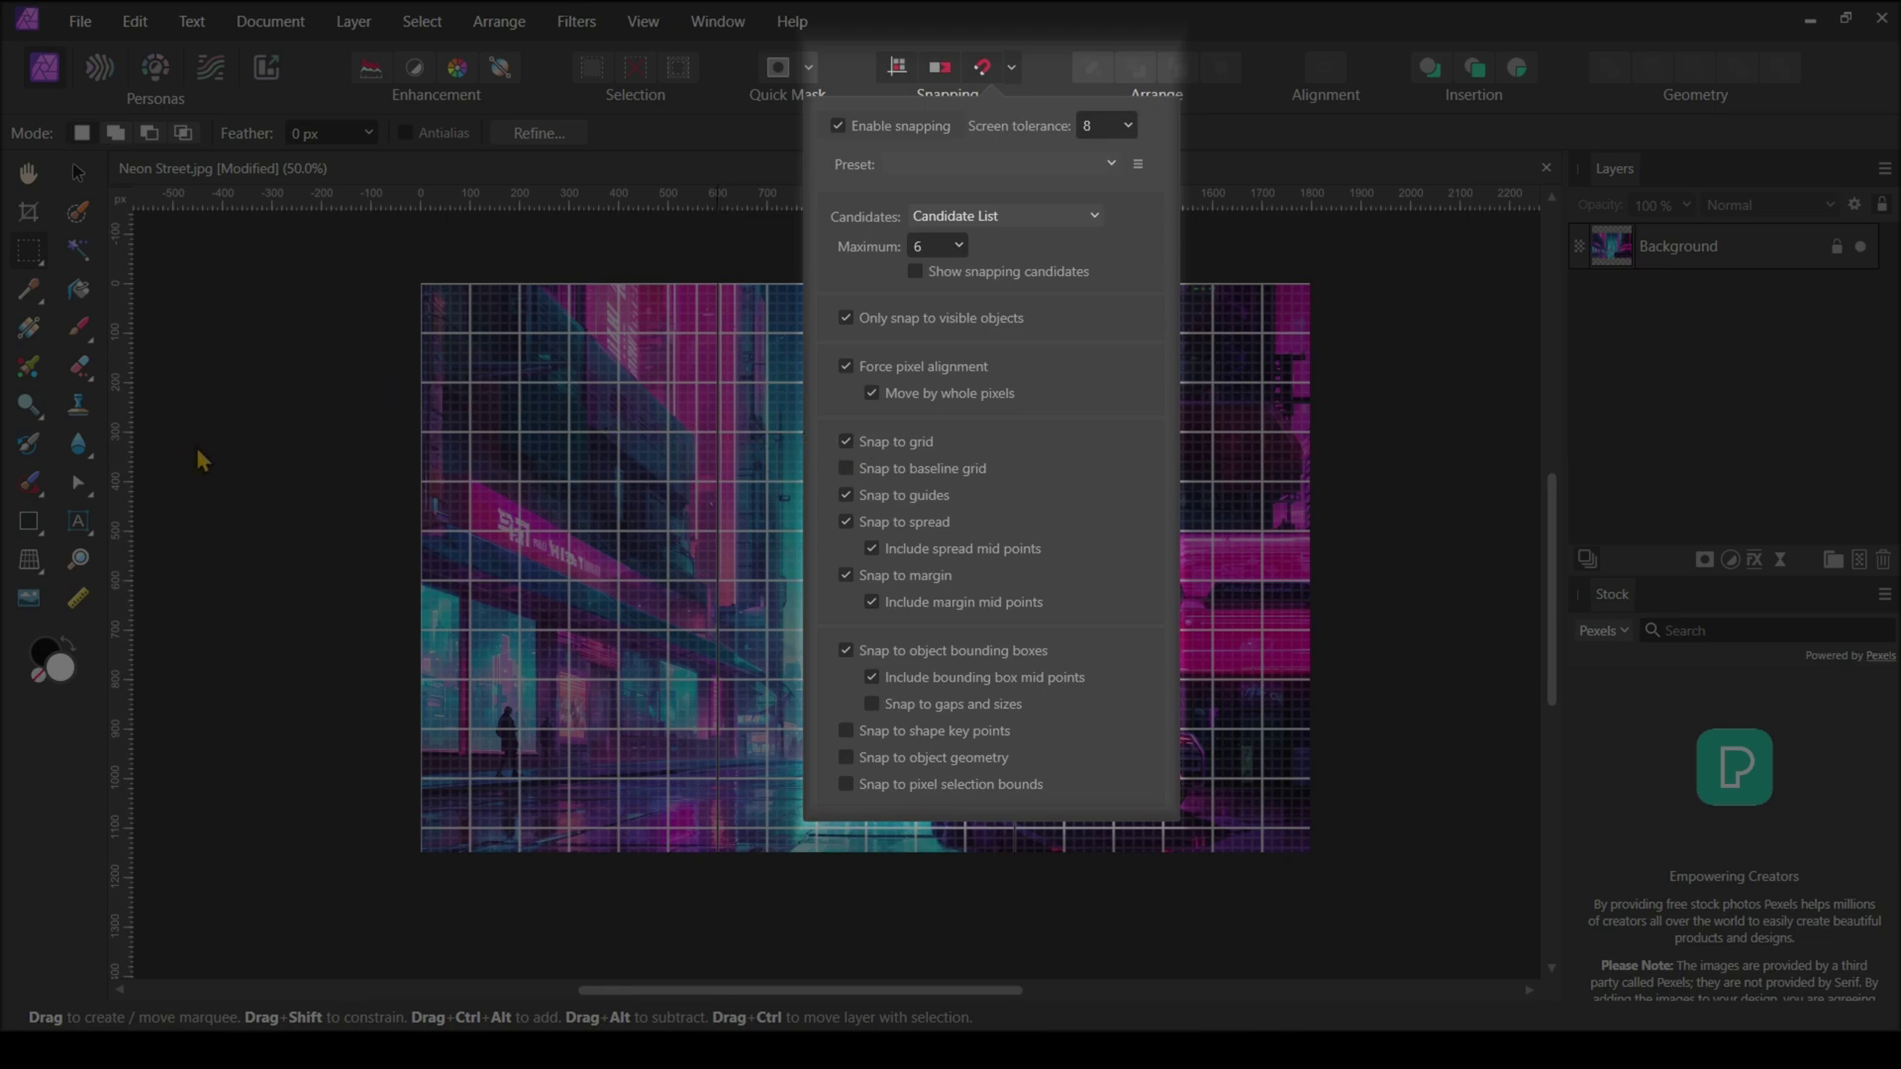
left_click(365, 249)
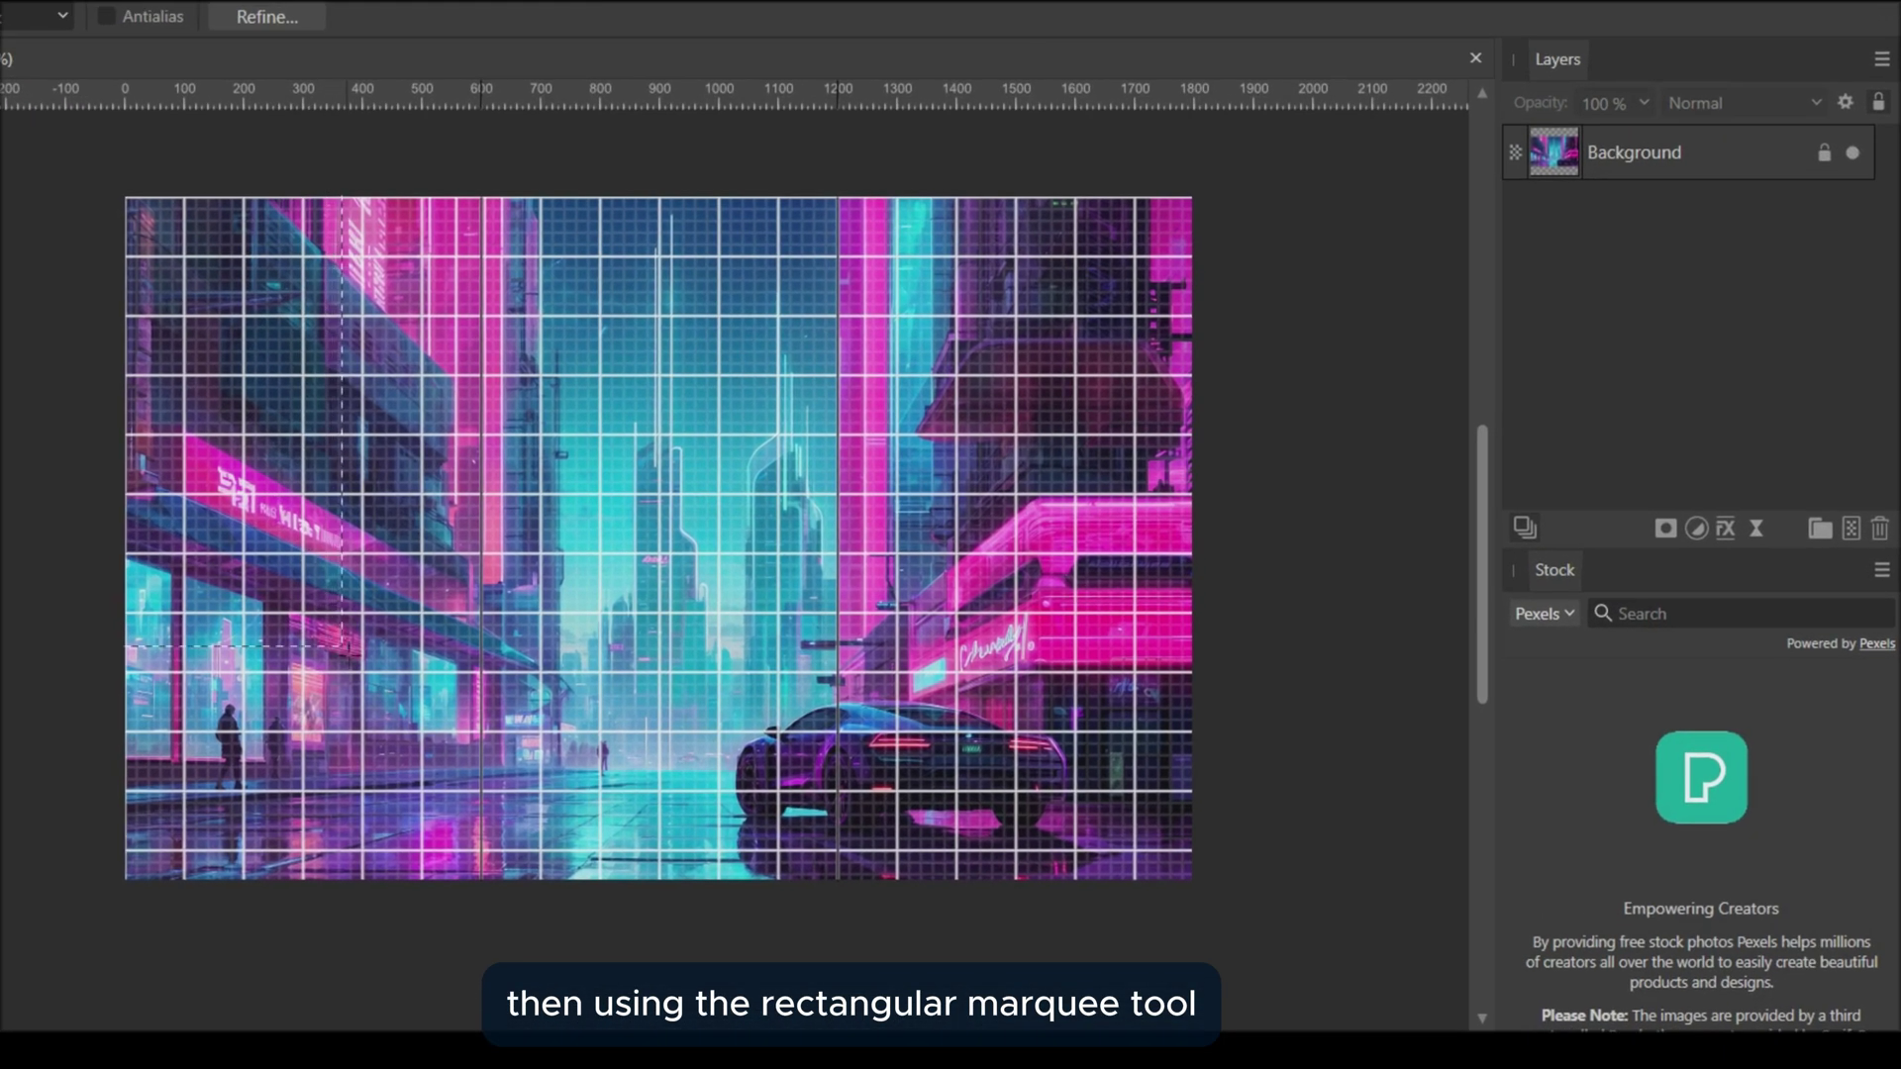
- Select the image's left third at full height up to the 600 px guide and duplicate it from the Background onto a new layer
left_click_drag(419, 284, 718, 851)
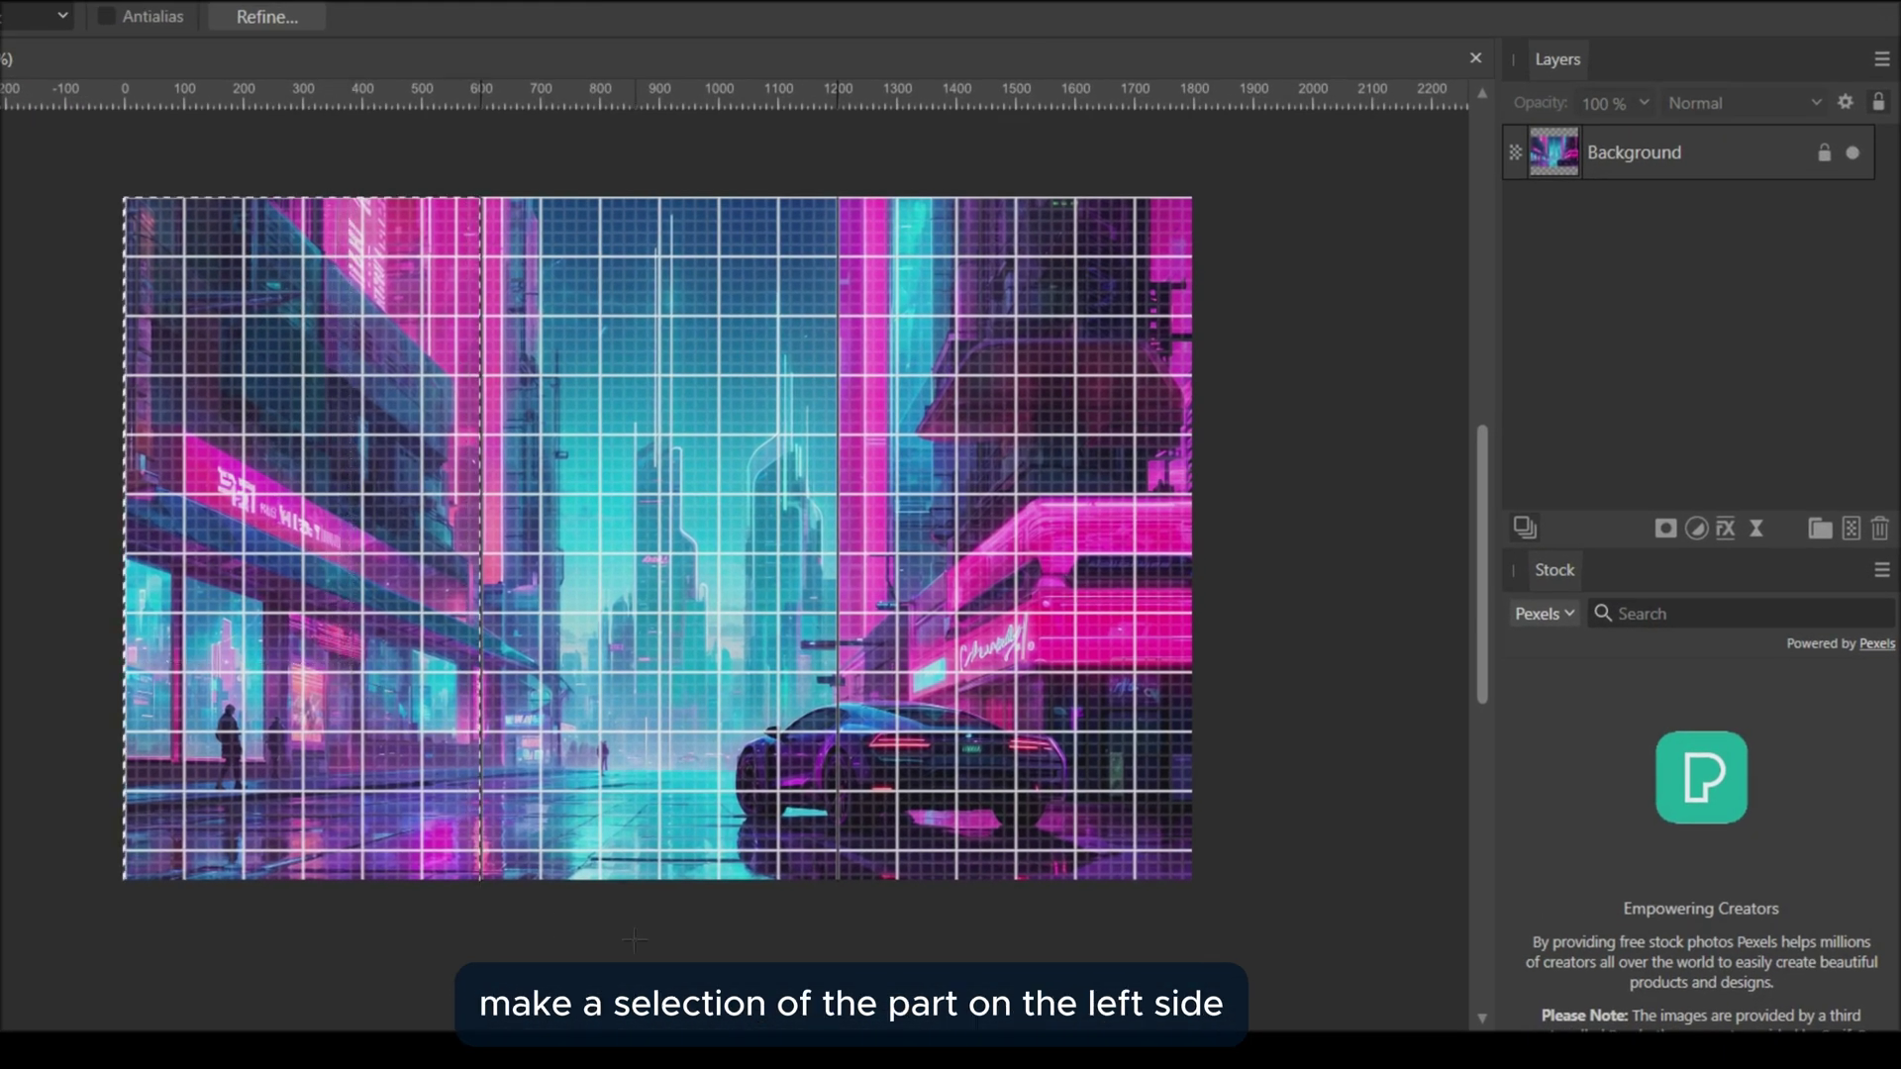
left_click(1685, 159)
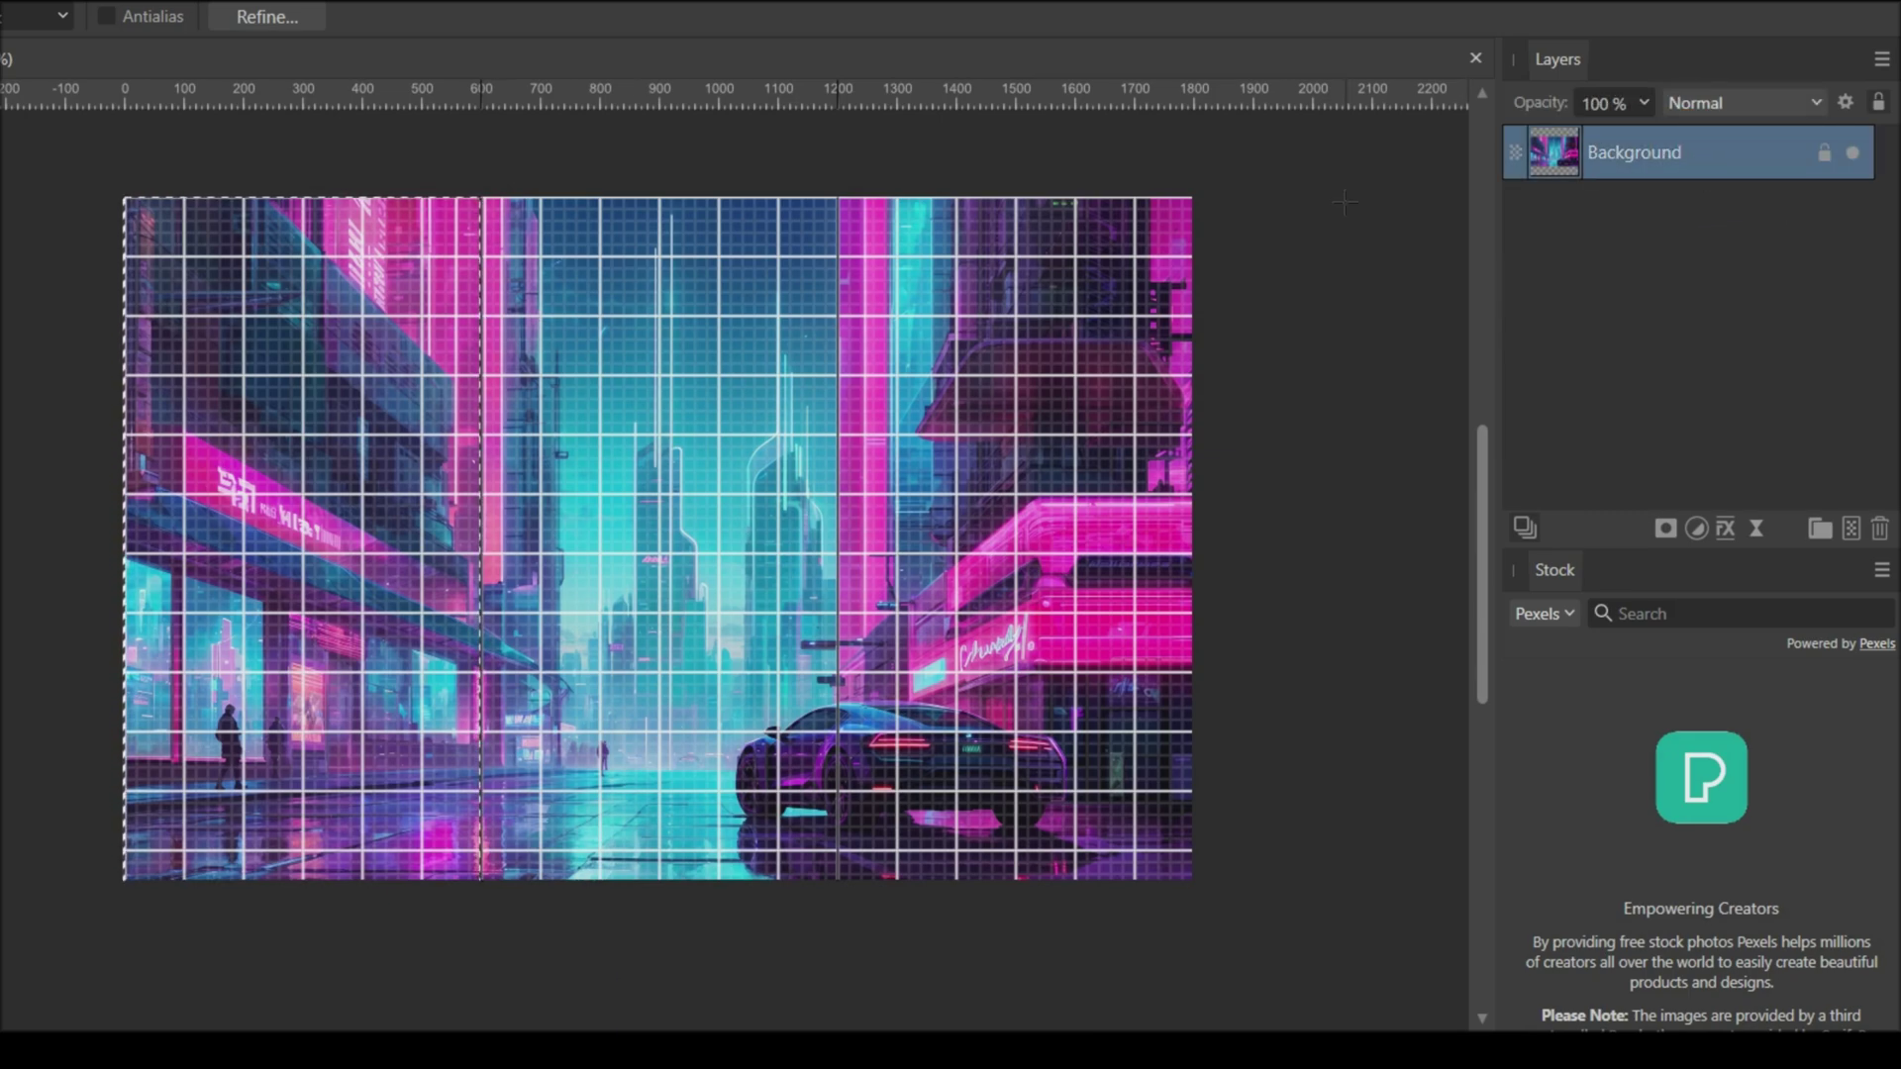
key("ctrl+j")
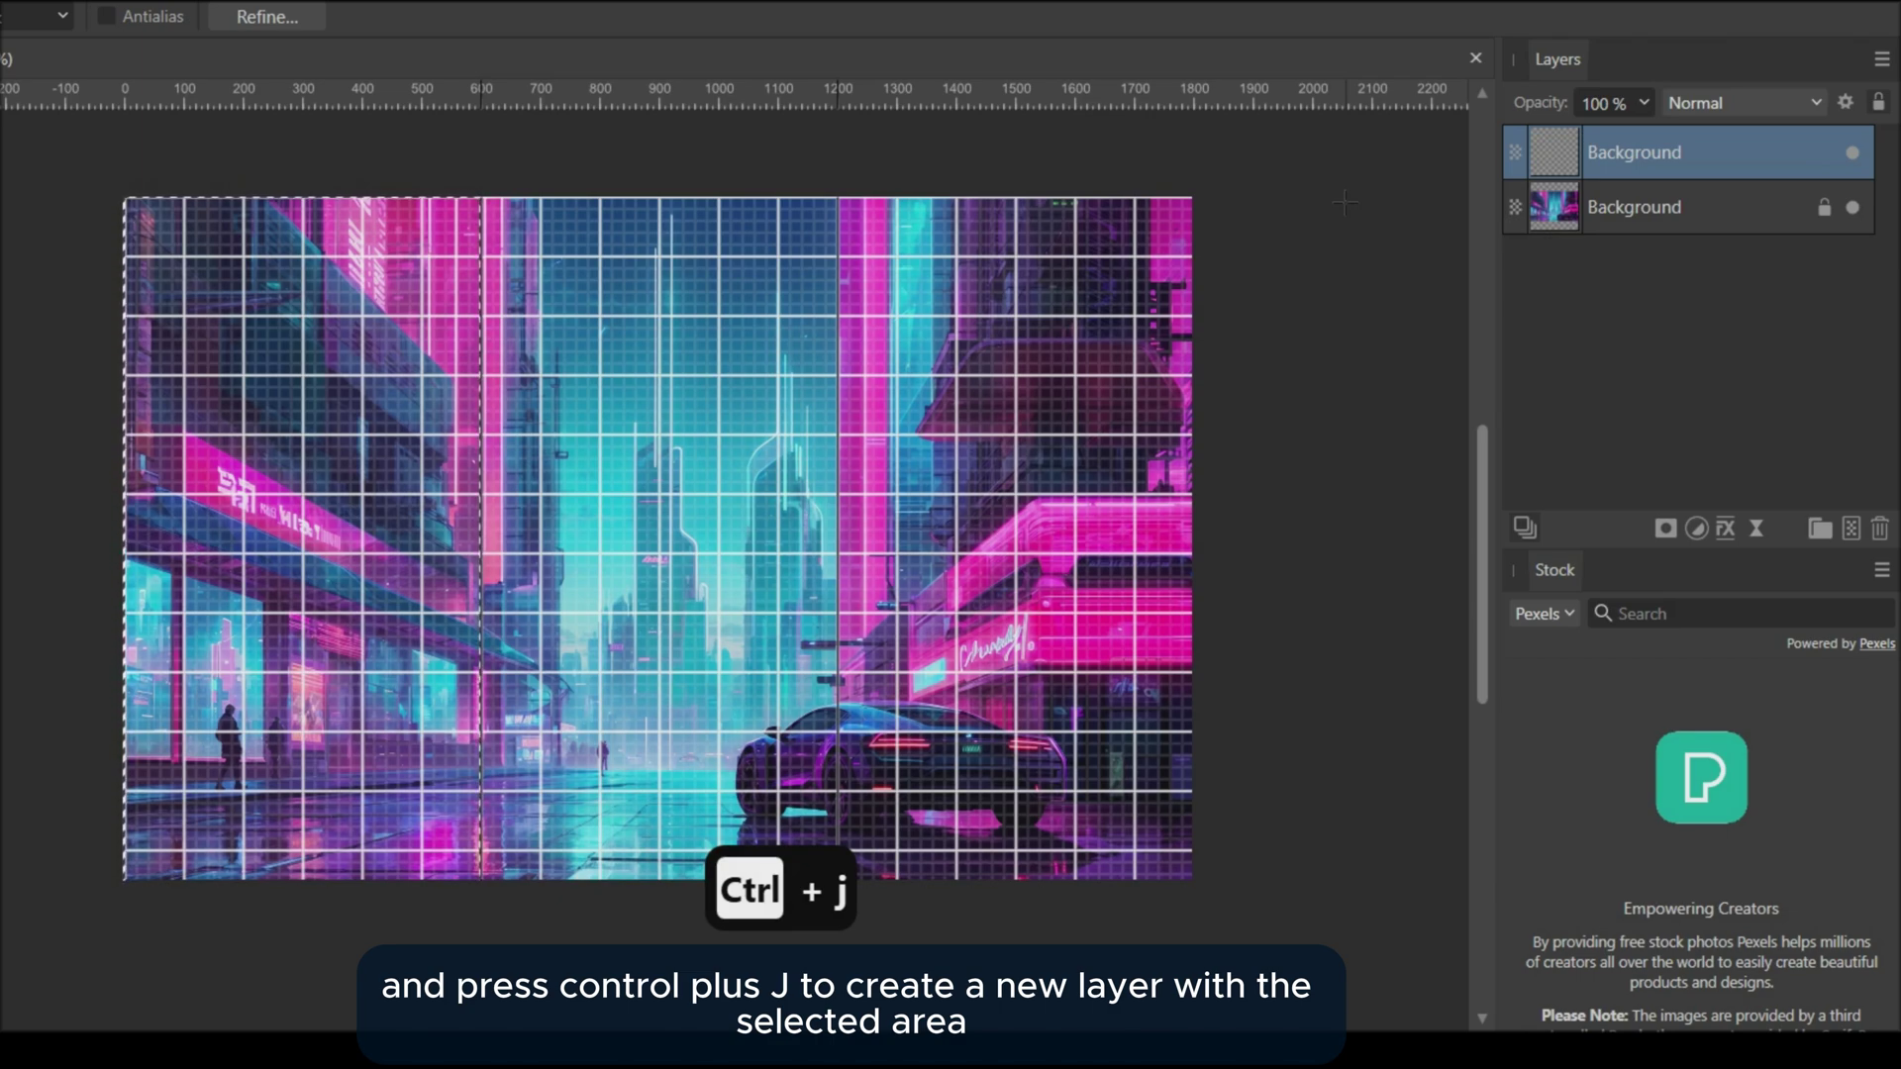
- Select the image's middle third at full height between the 600 px and 1200 px guides and duplicate it from the Background onto a new layer
left_click(1639, 212)
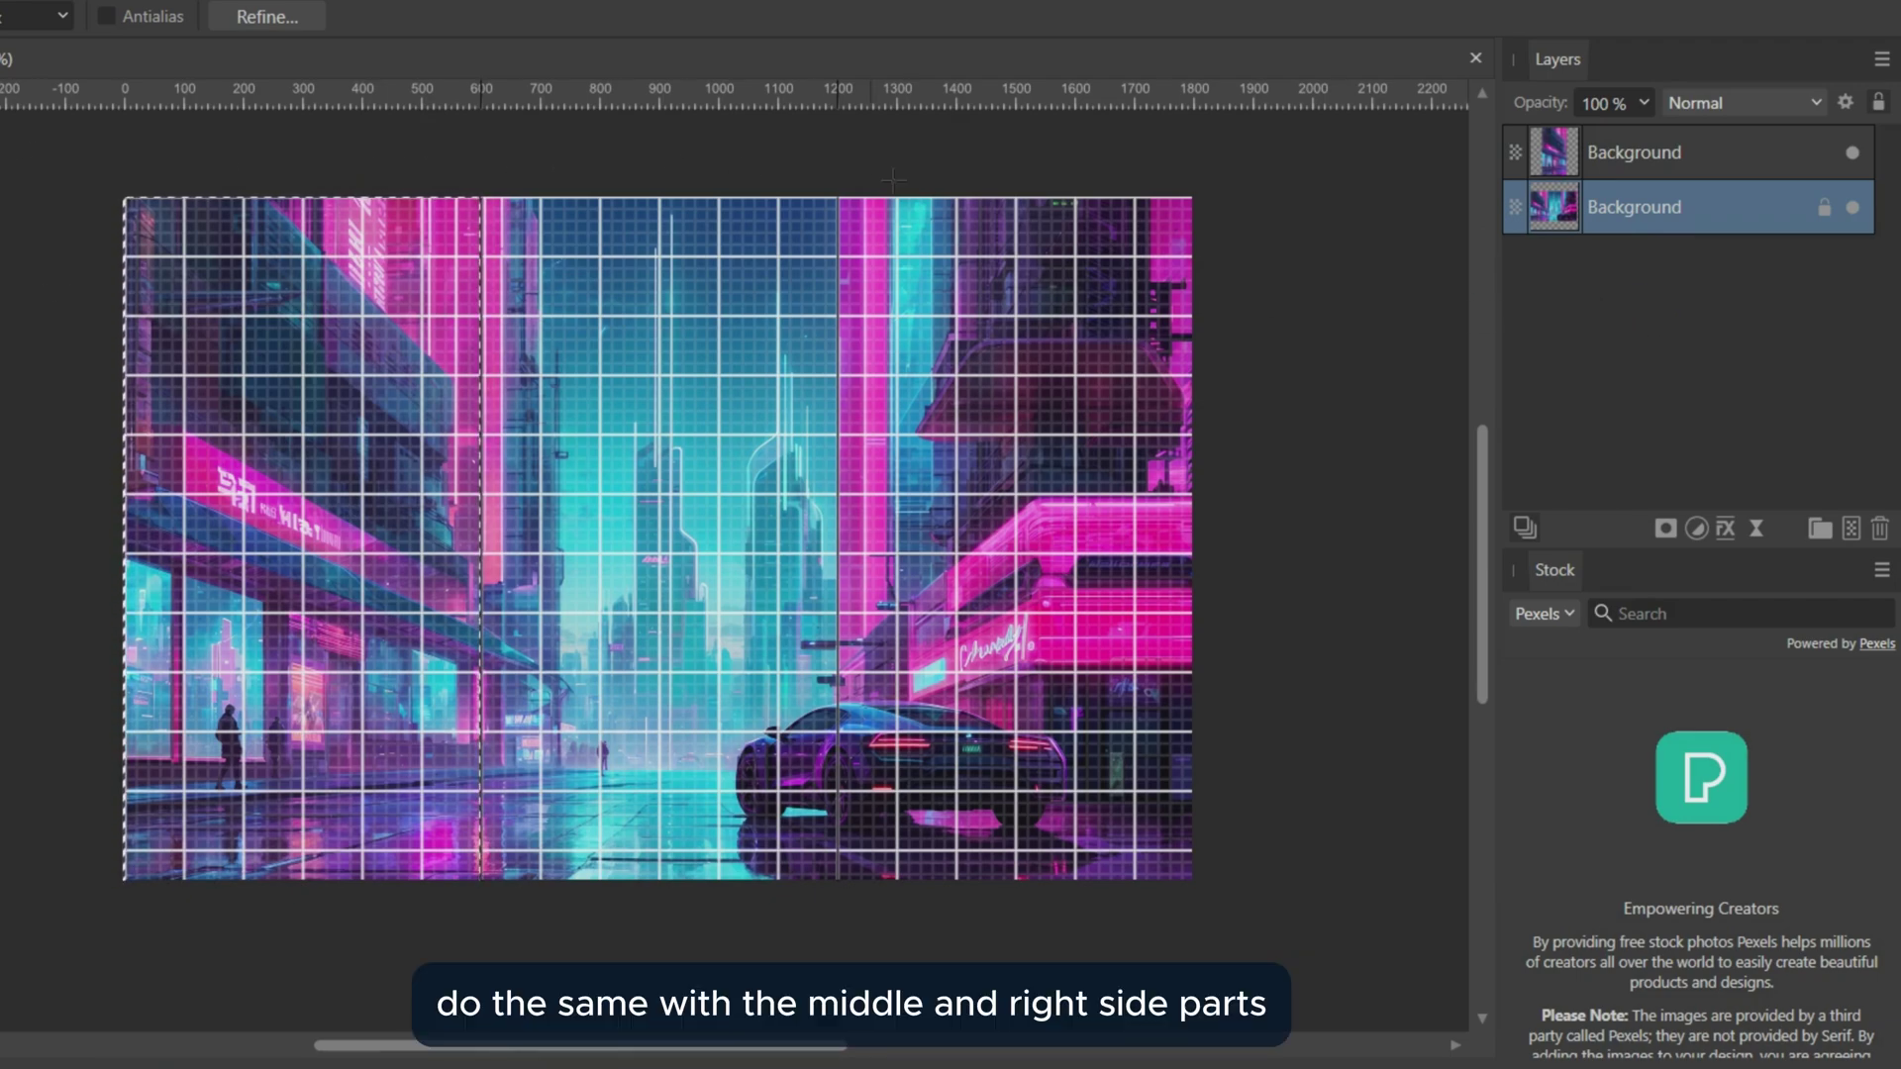
left_click_drag(483, 197, 838, 879)
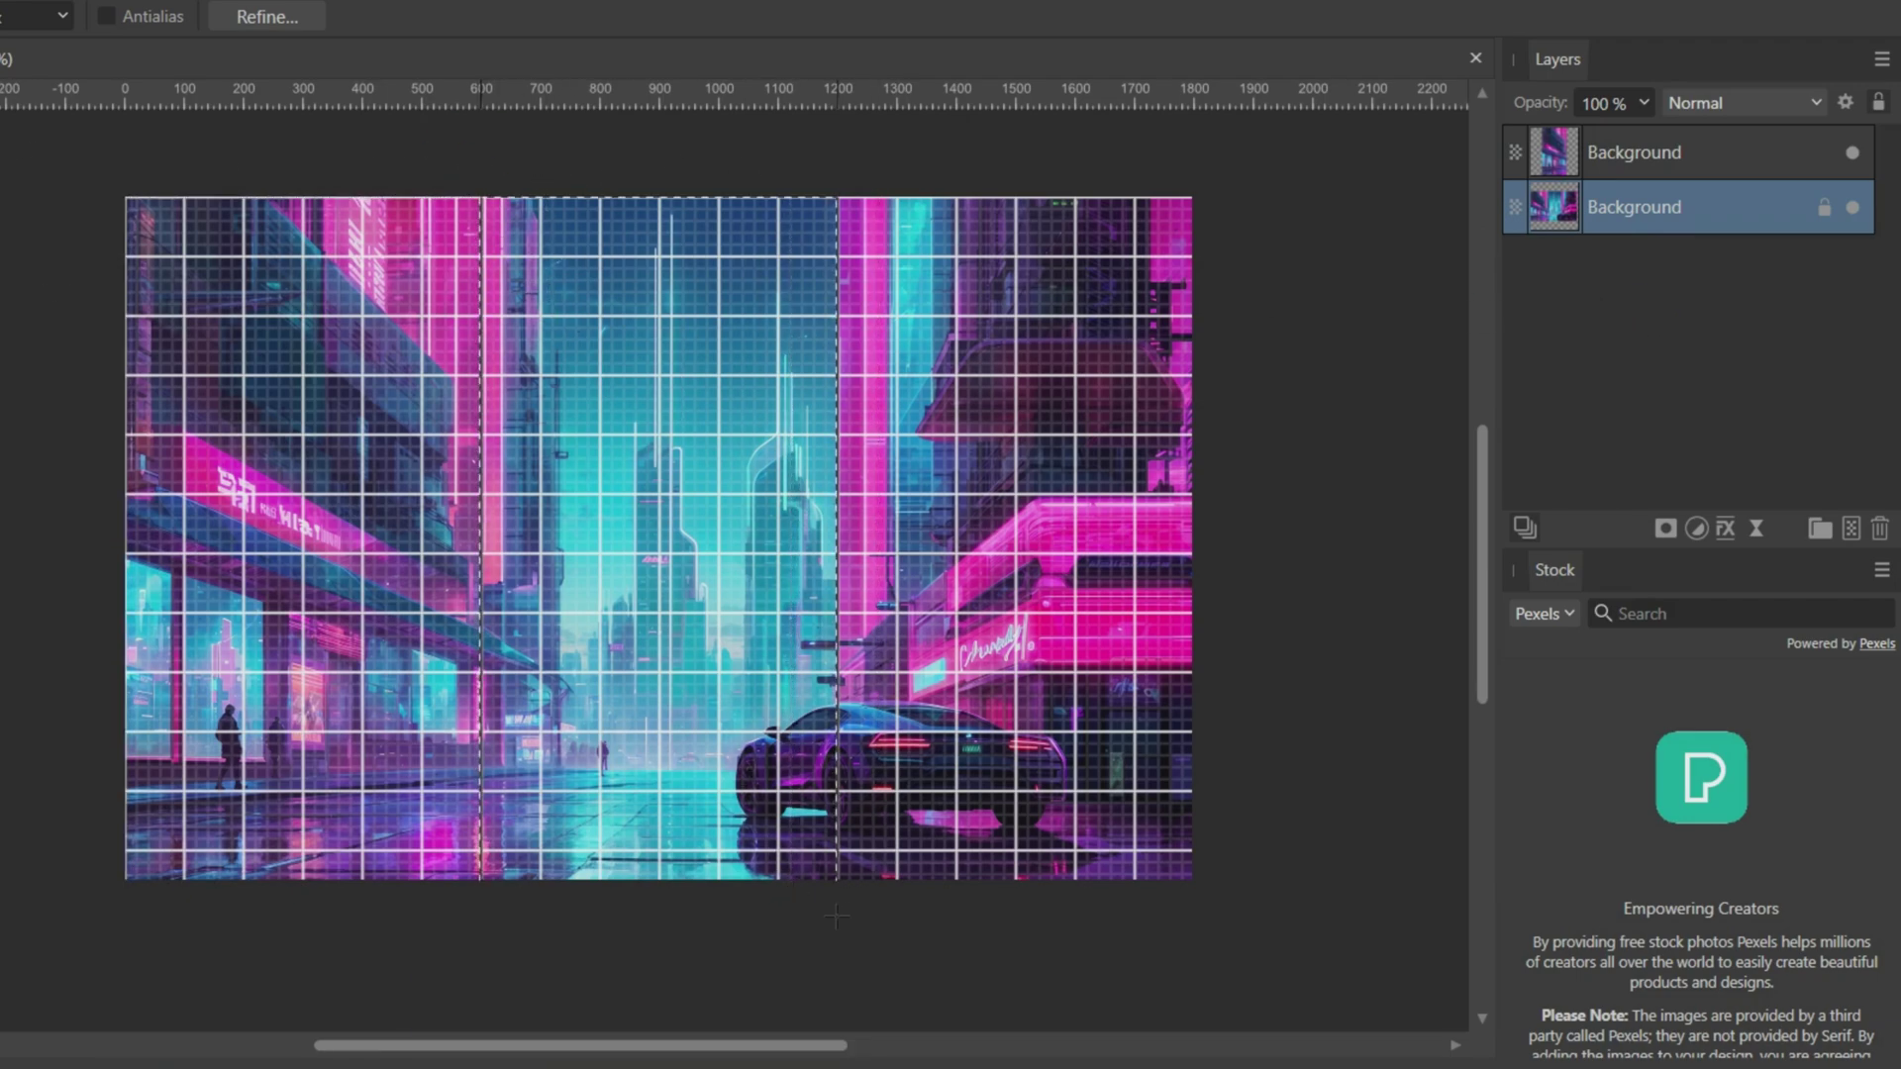
key("v")
key("ctrl+j")
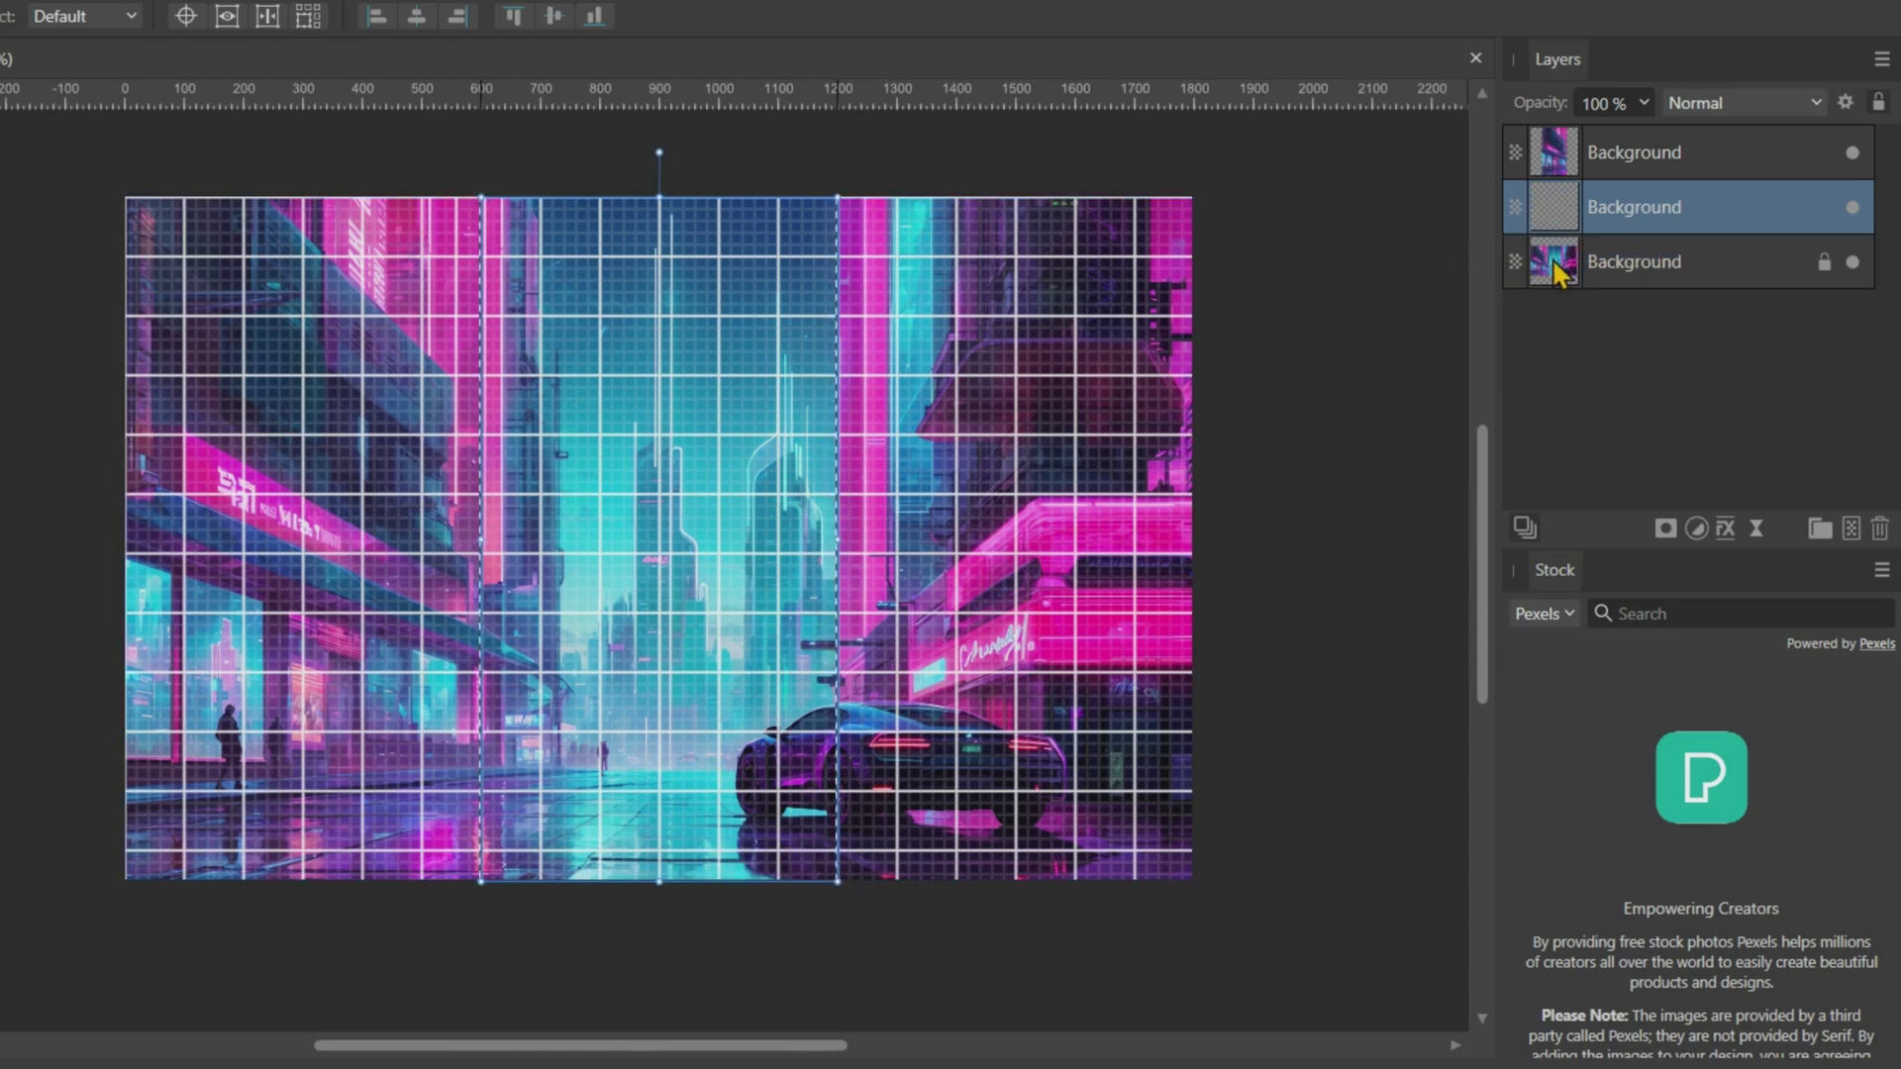
- Select the right third of the original Background layer at full height from the 1200 px guide to the image edge and duplicate it to a new layer
left_click(1663, 272)
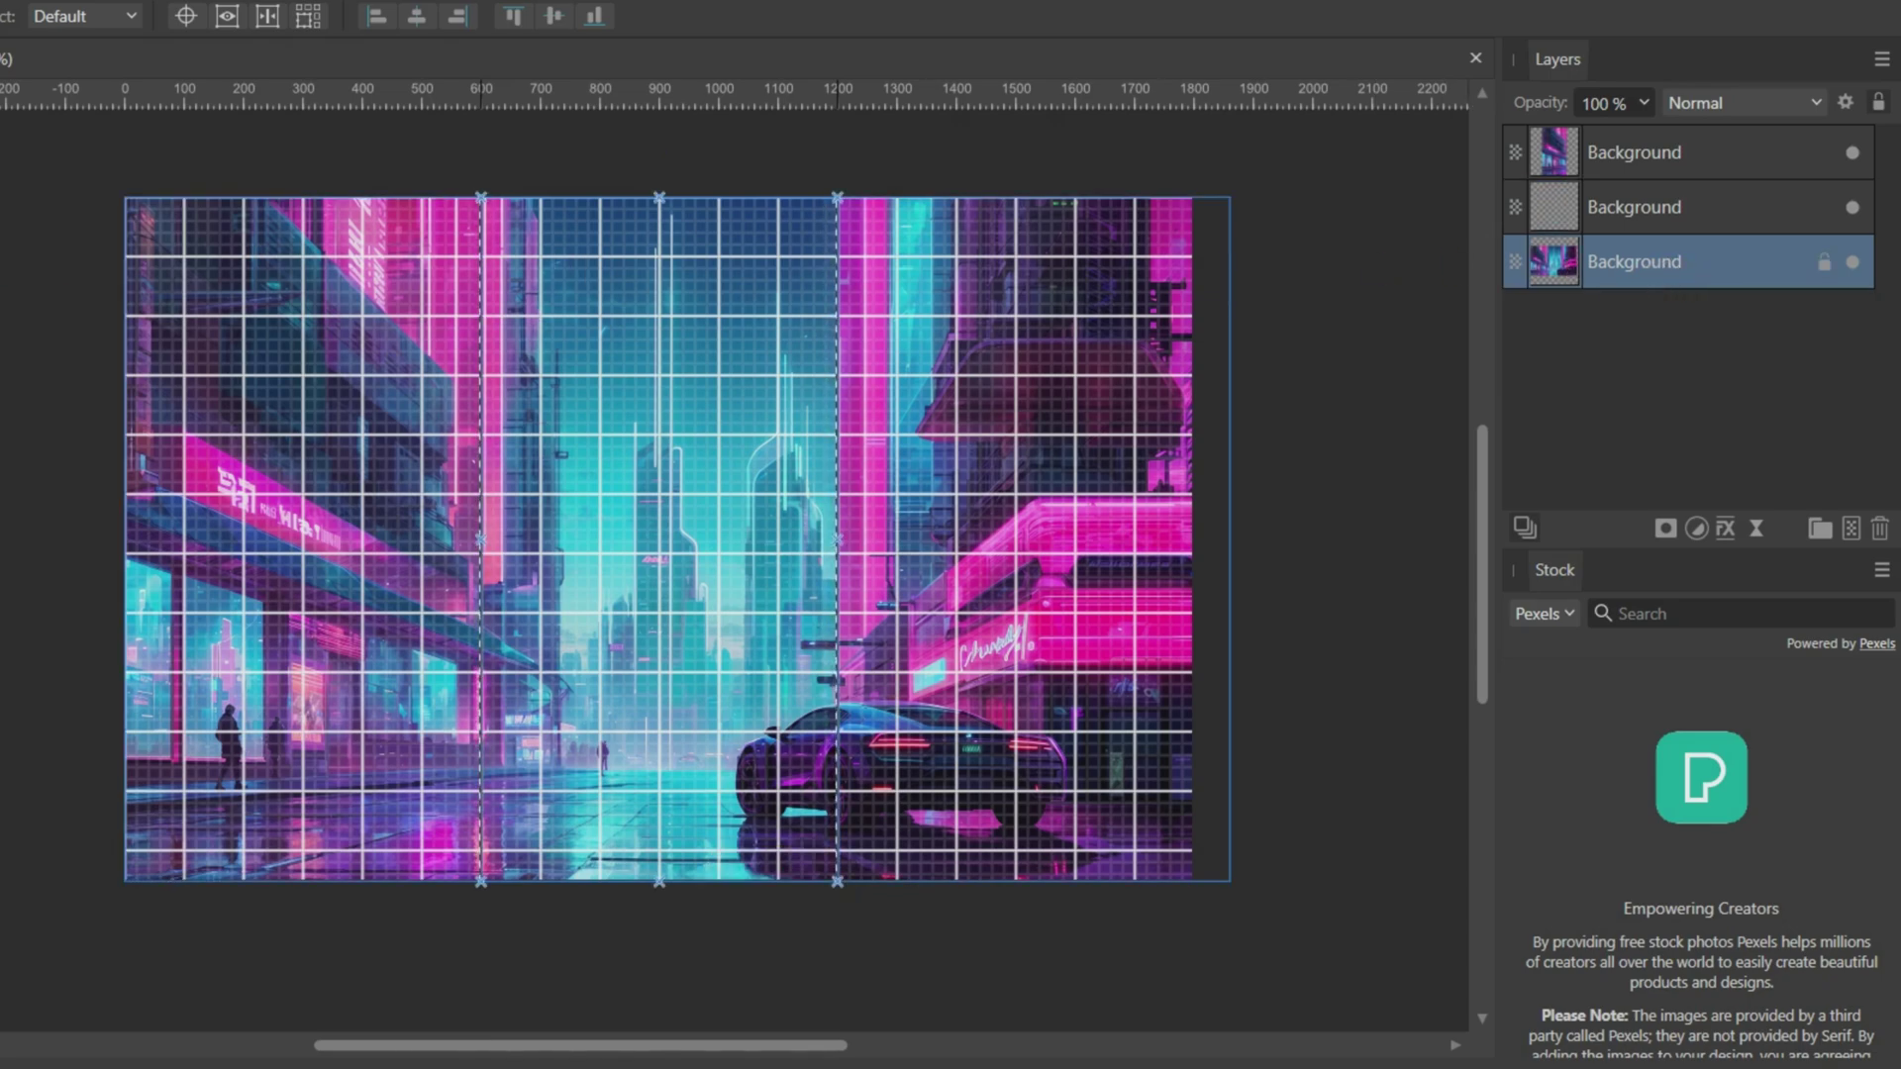
key("m")
left_click_drag(838, 197, 1193, 879)
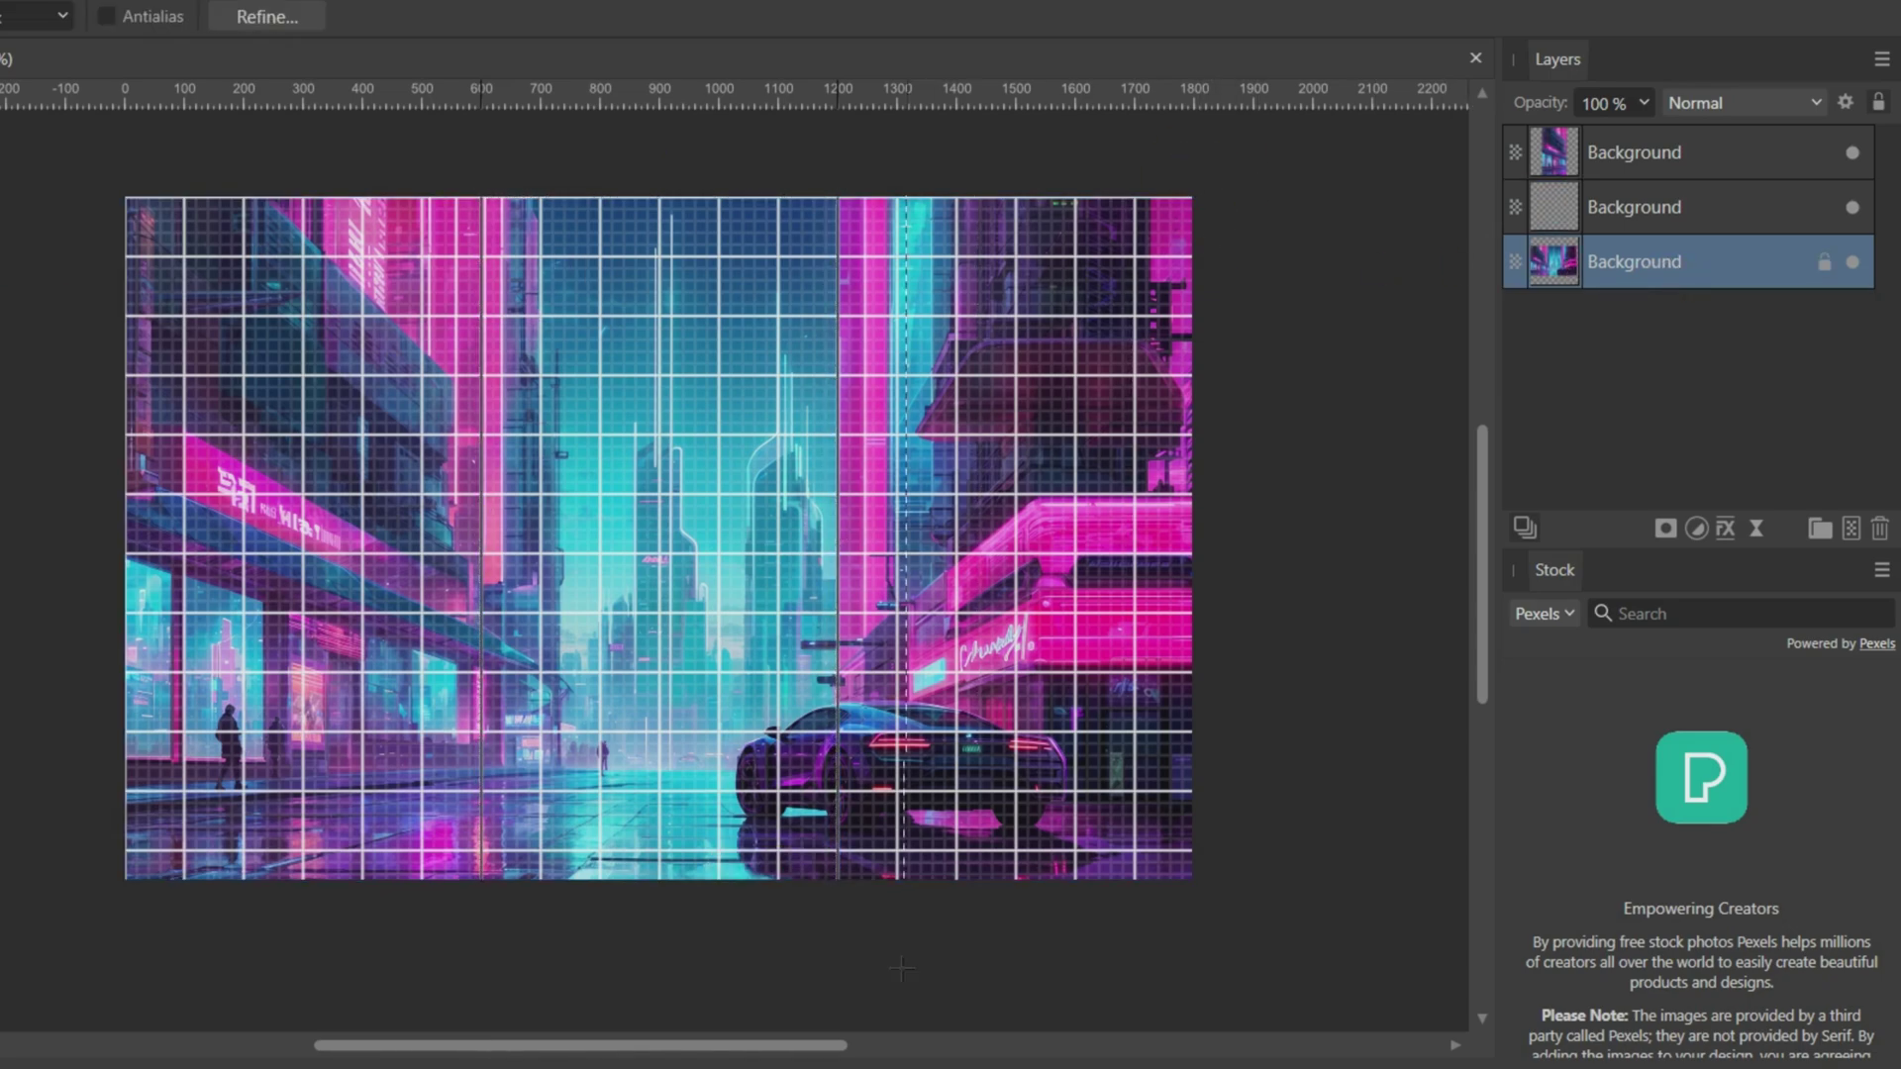
key("ctrl+j")
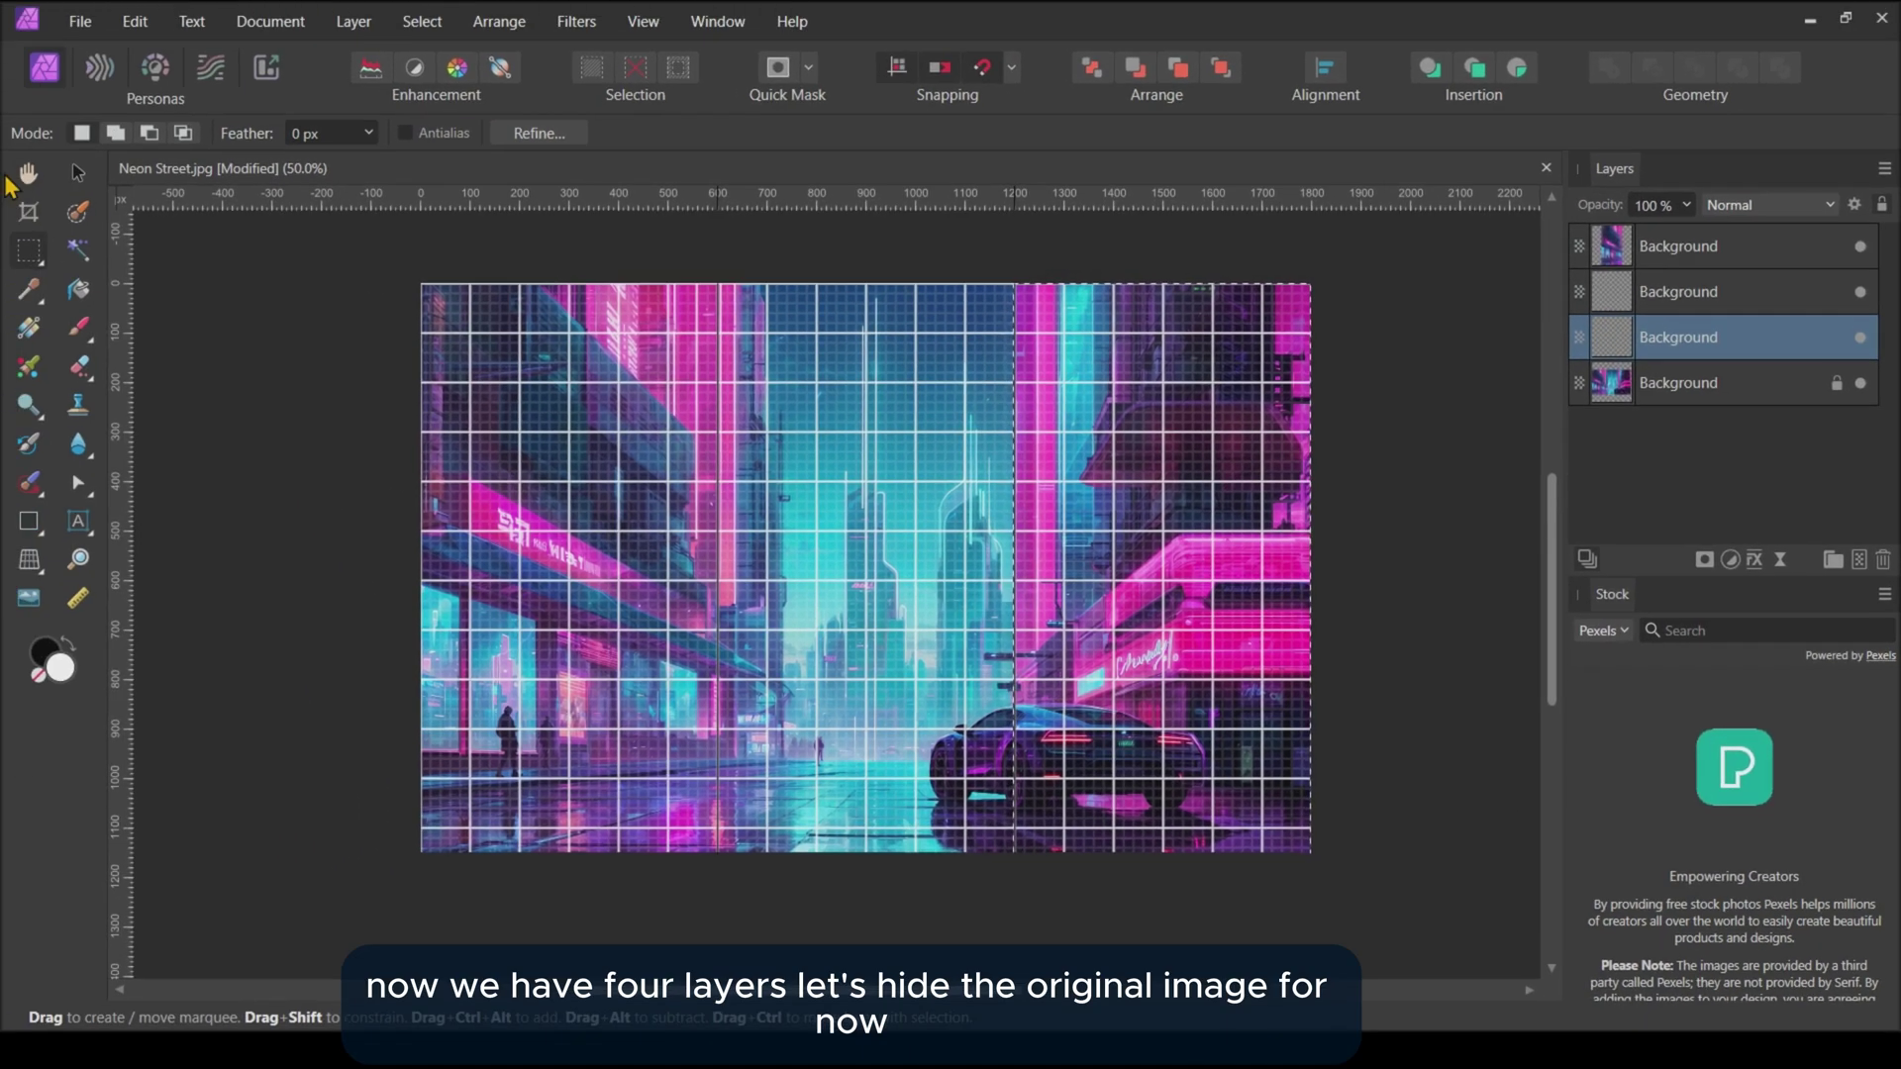
- Switch to the Move tool and hide the locked original Background layer
left_click(75, 175)
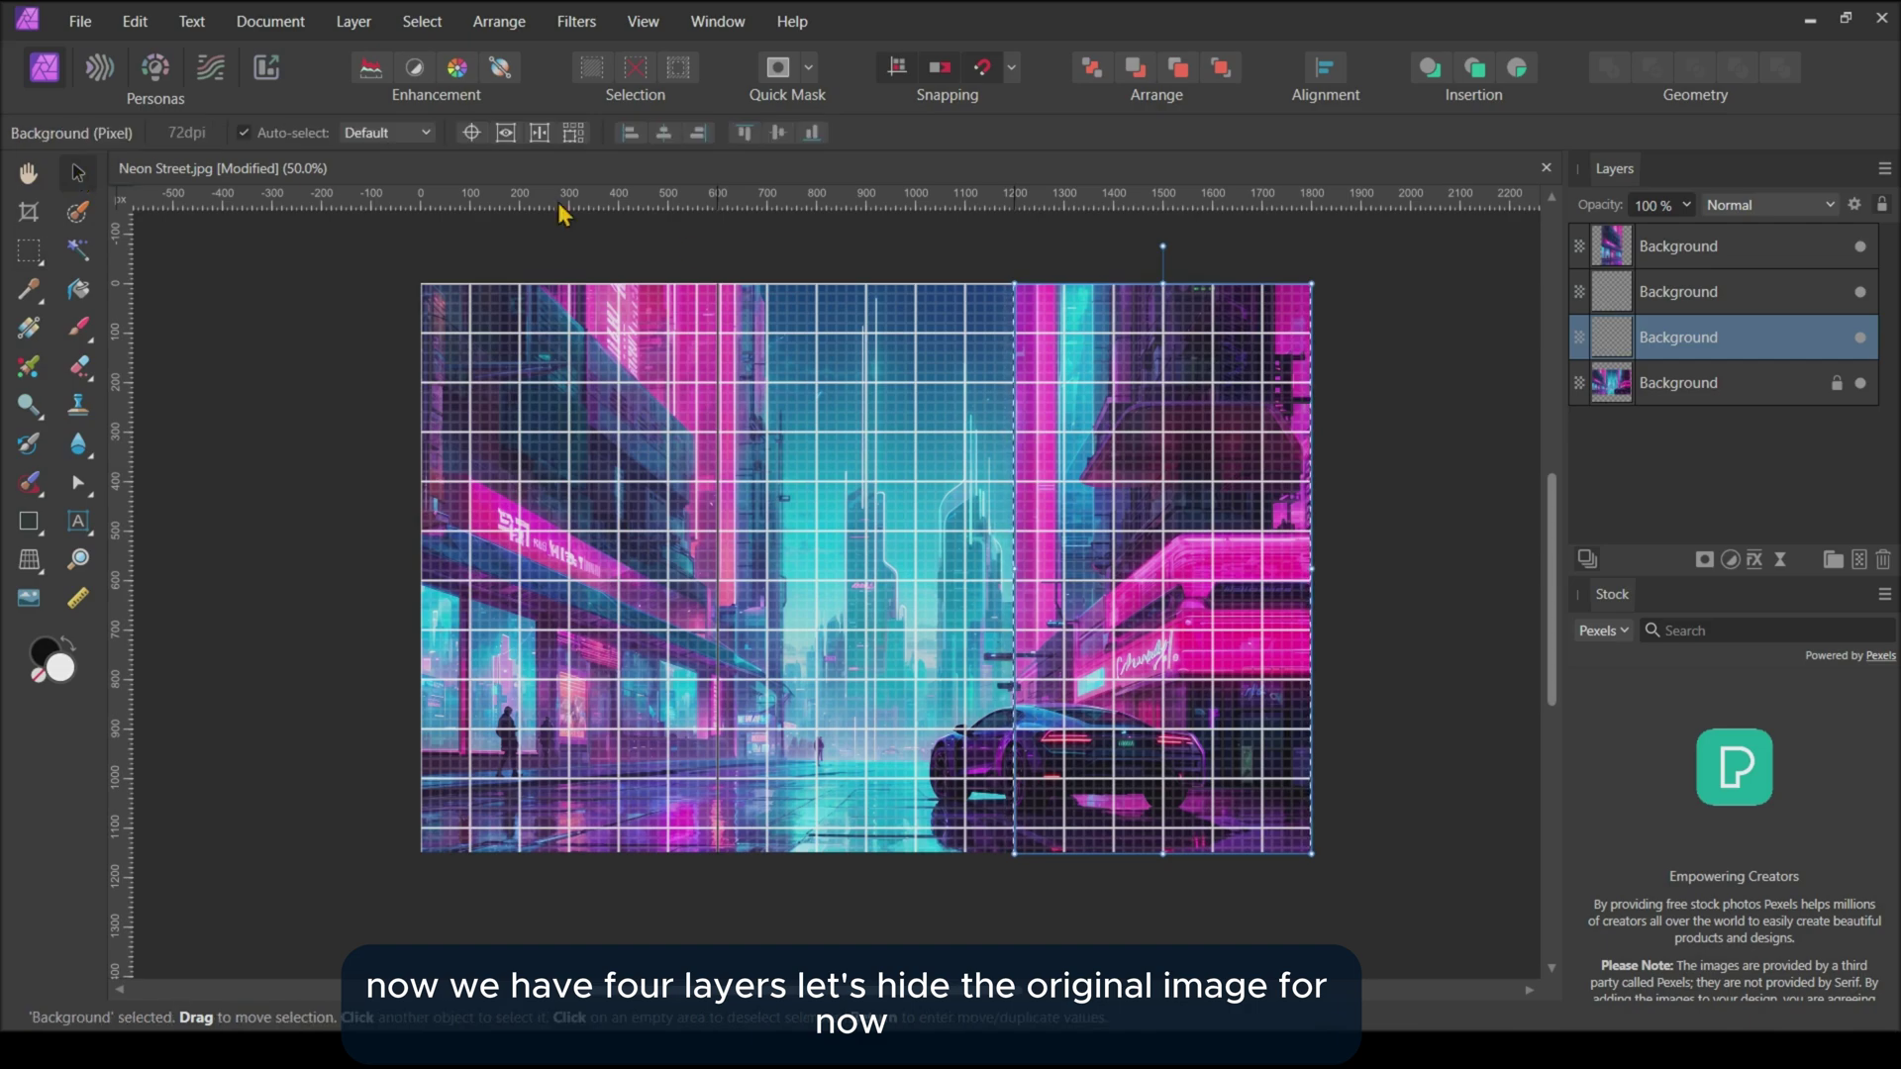
left_click(1860, 385)
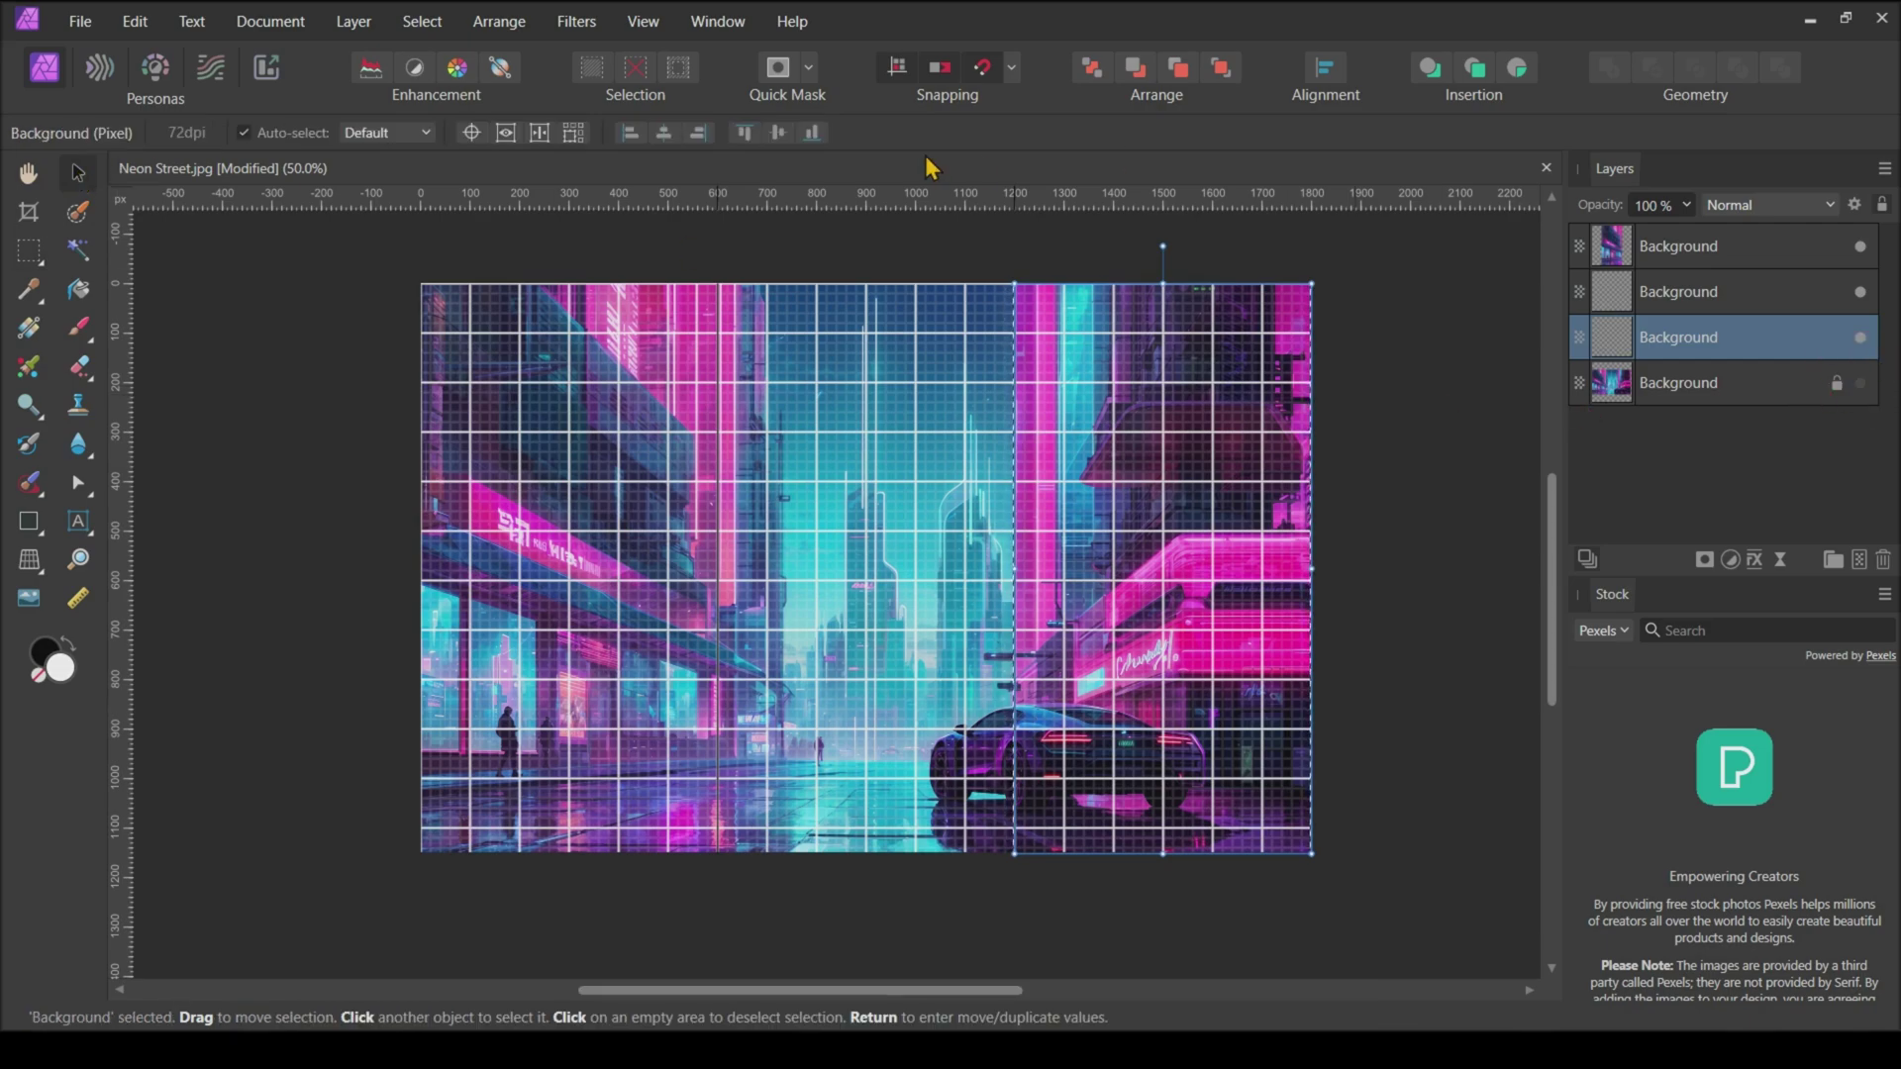
- Turn off the display of rulers, grid and guides, and deselect everything
left_click(650, 30)
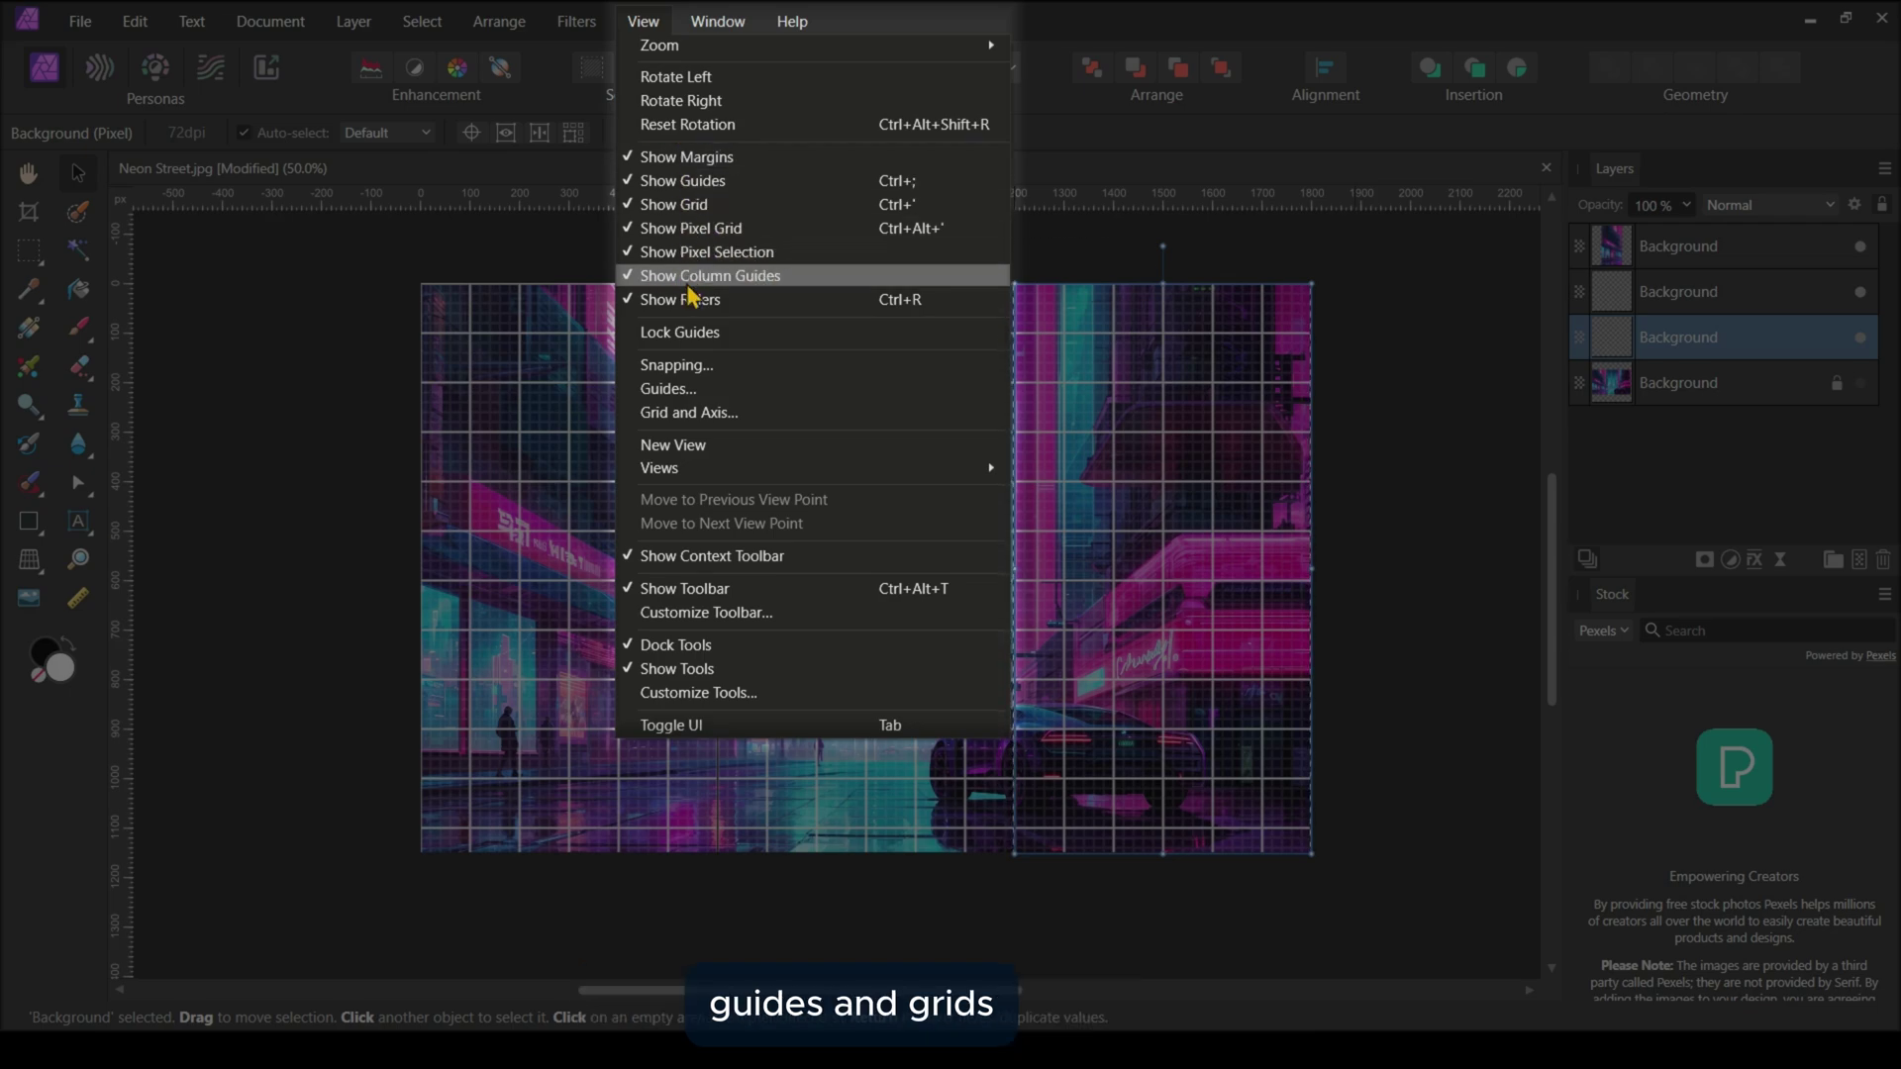
left_click(690, 299)
left_click(644, 21)
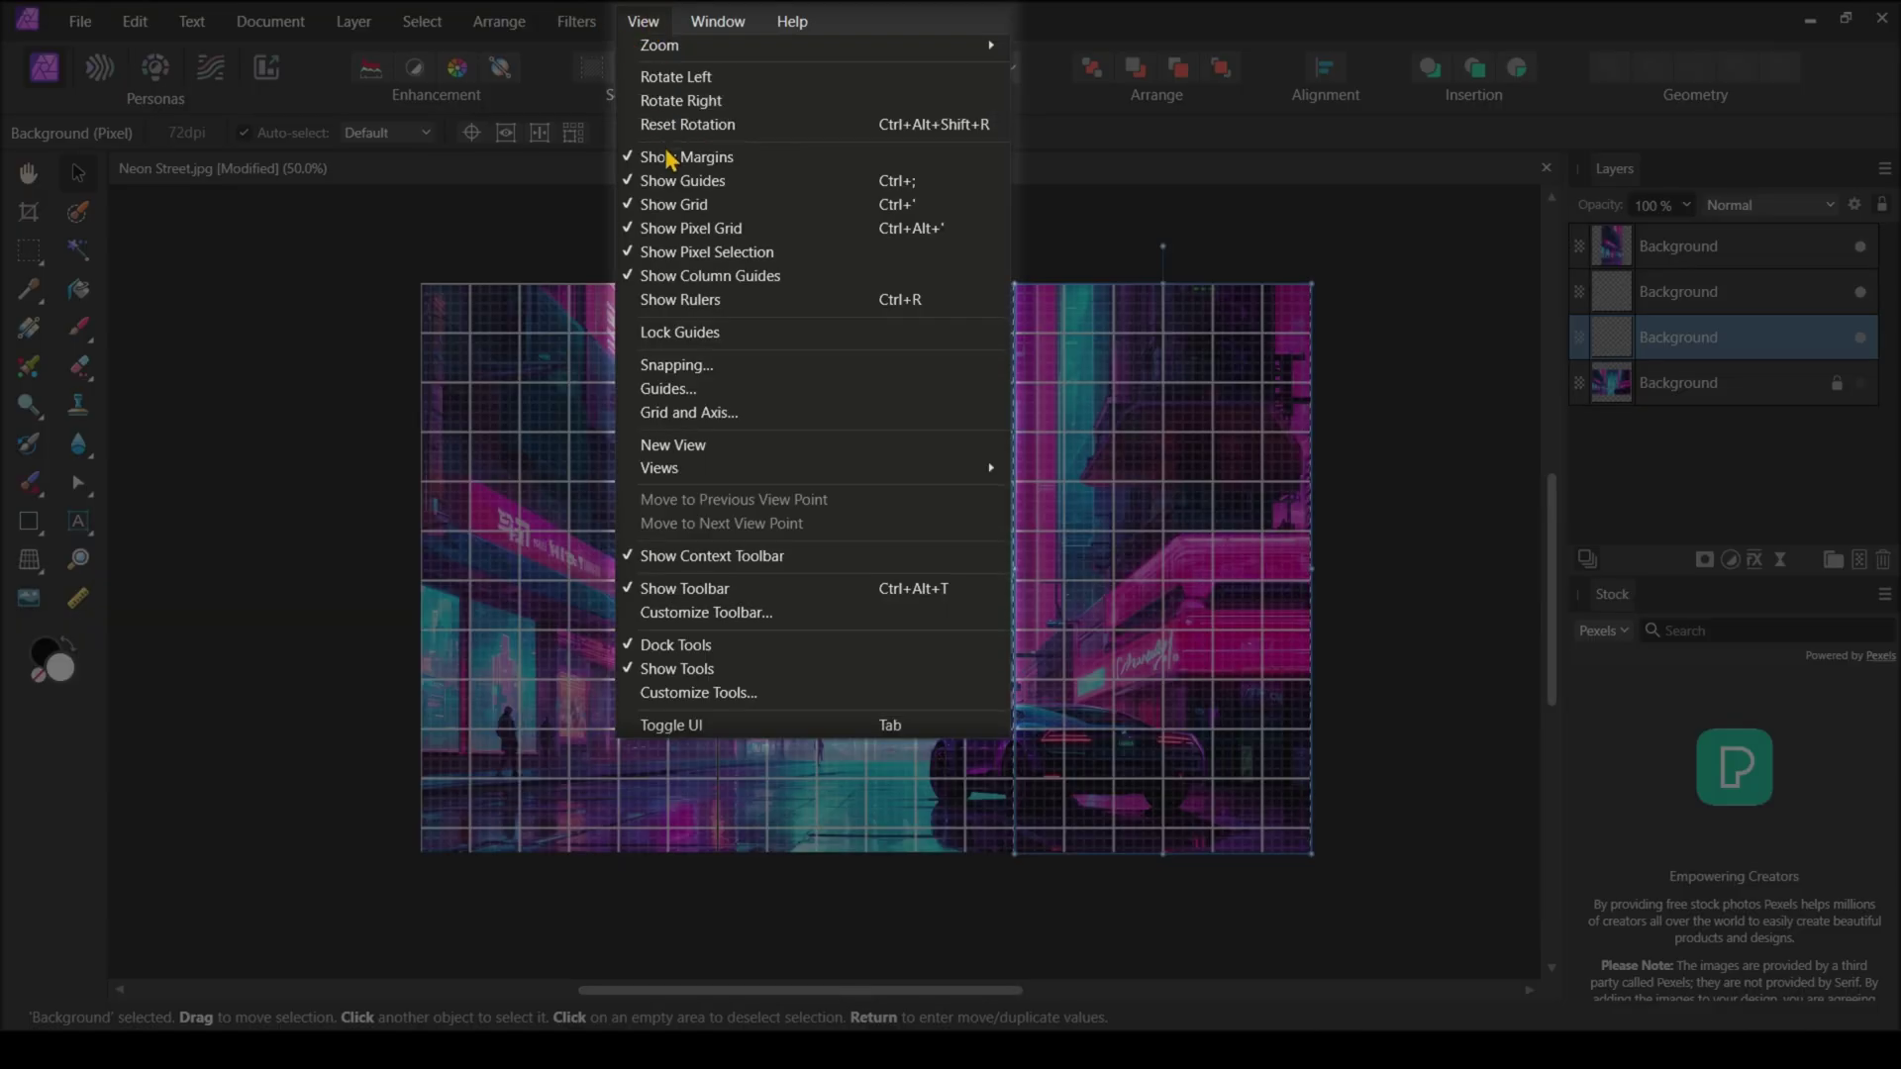
left_click(675, 202)
left_click(644, 21)
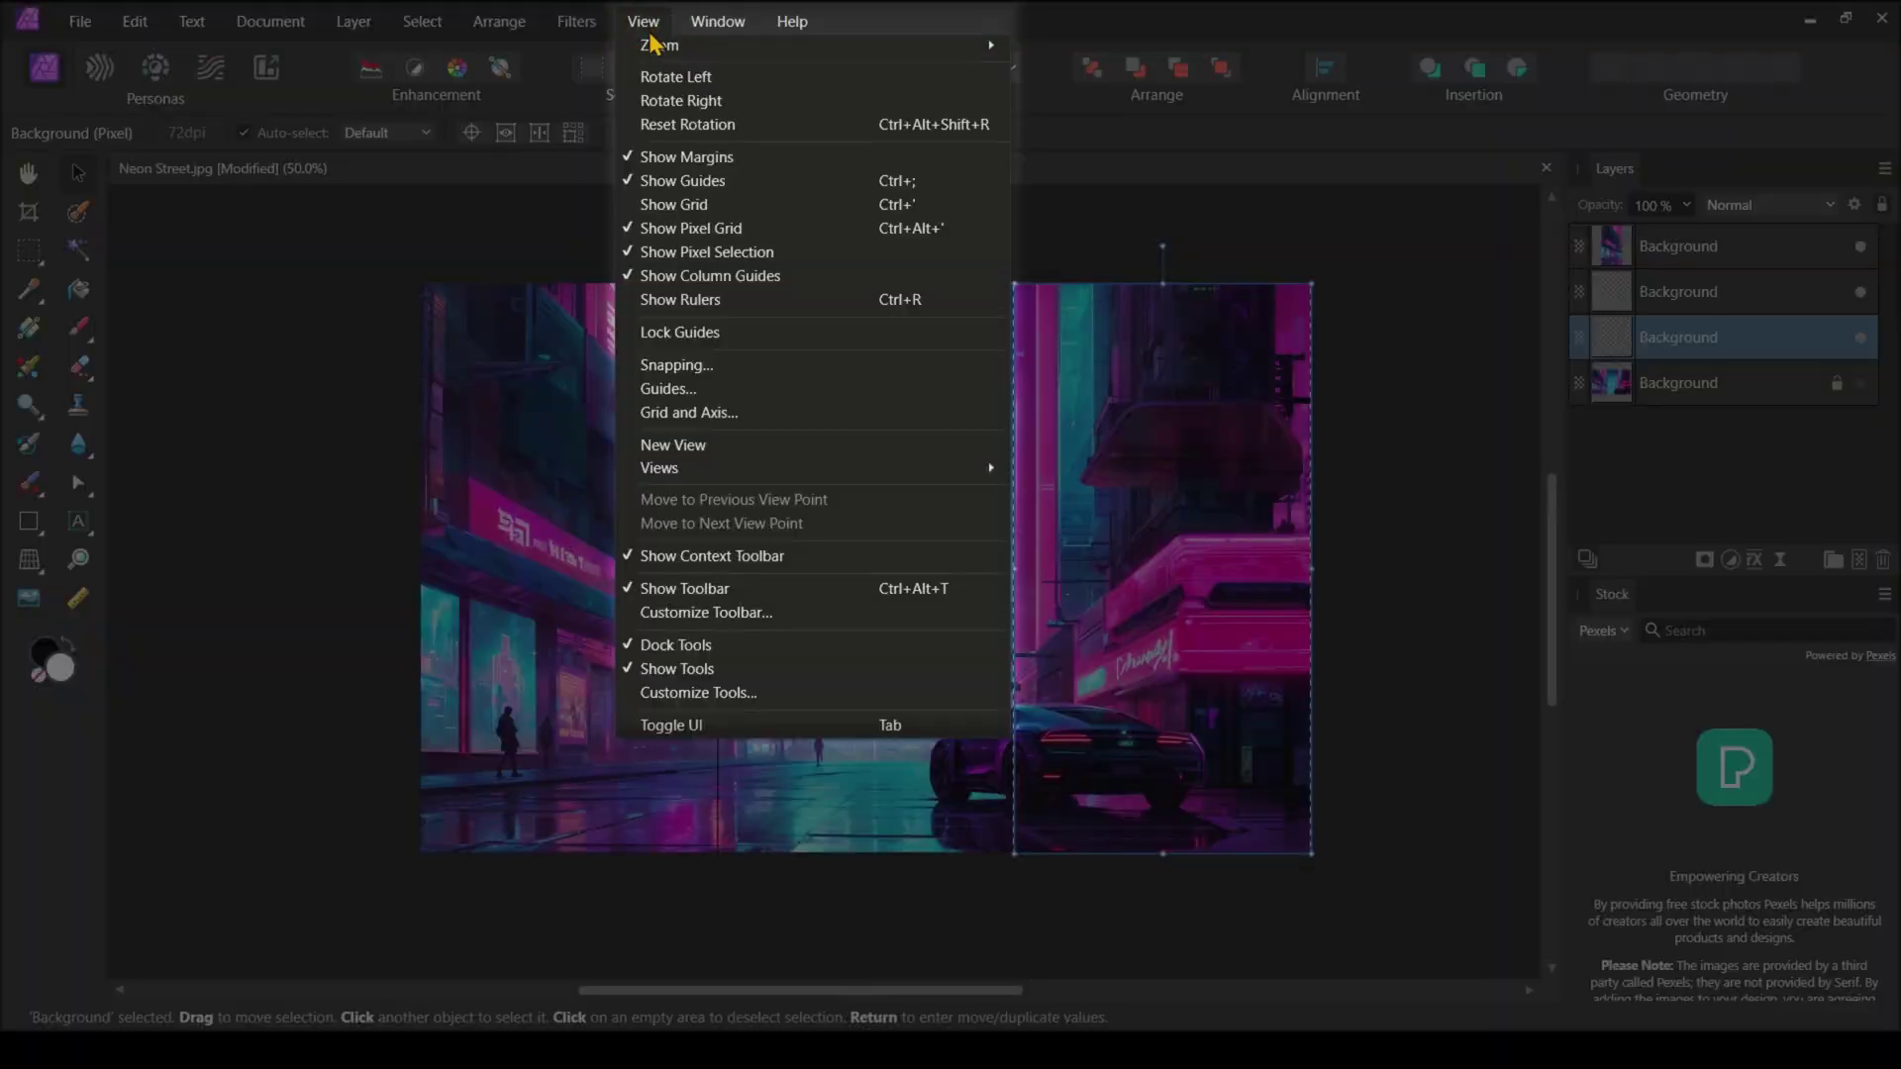
left_click(715, 188)
key("ctrl+d")
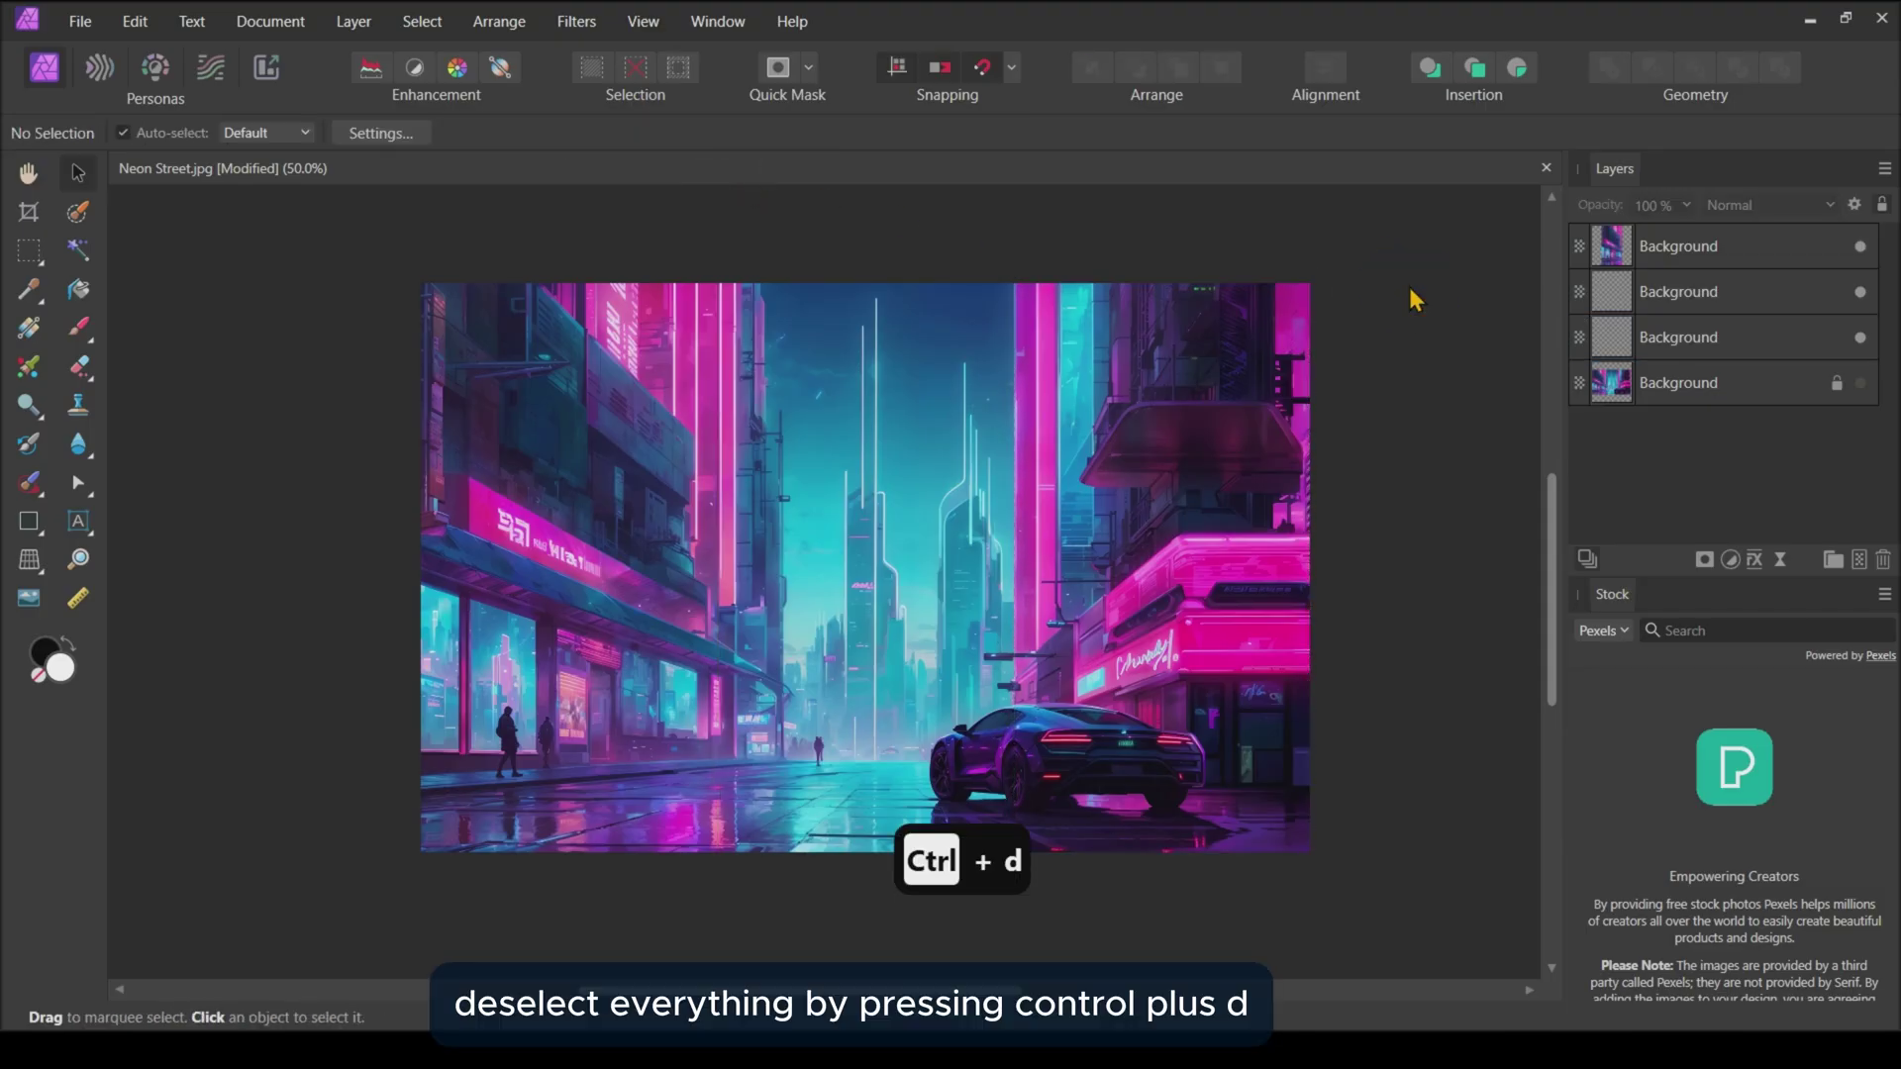
- Unhide and unlock the original Background layer
left_click(1742, 388)
left_click(1860, 388)
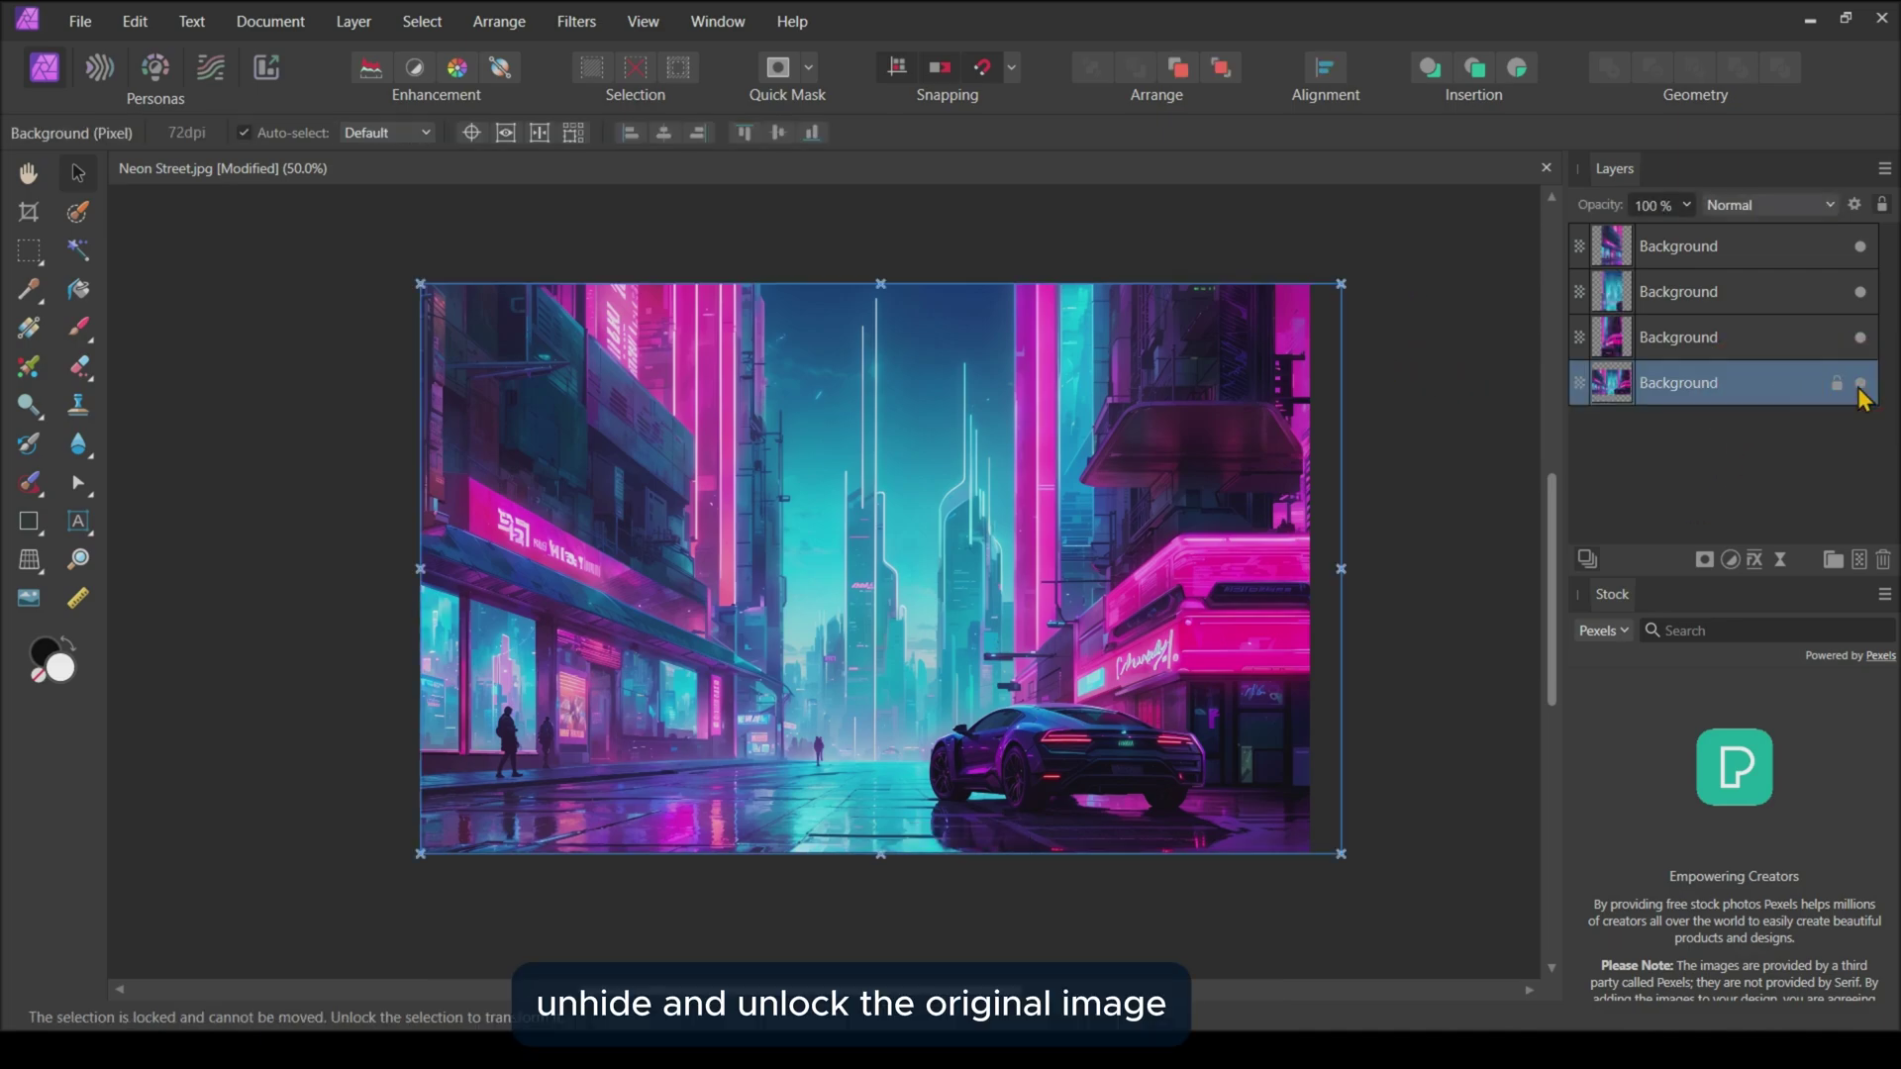
left_click(1836, 383)
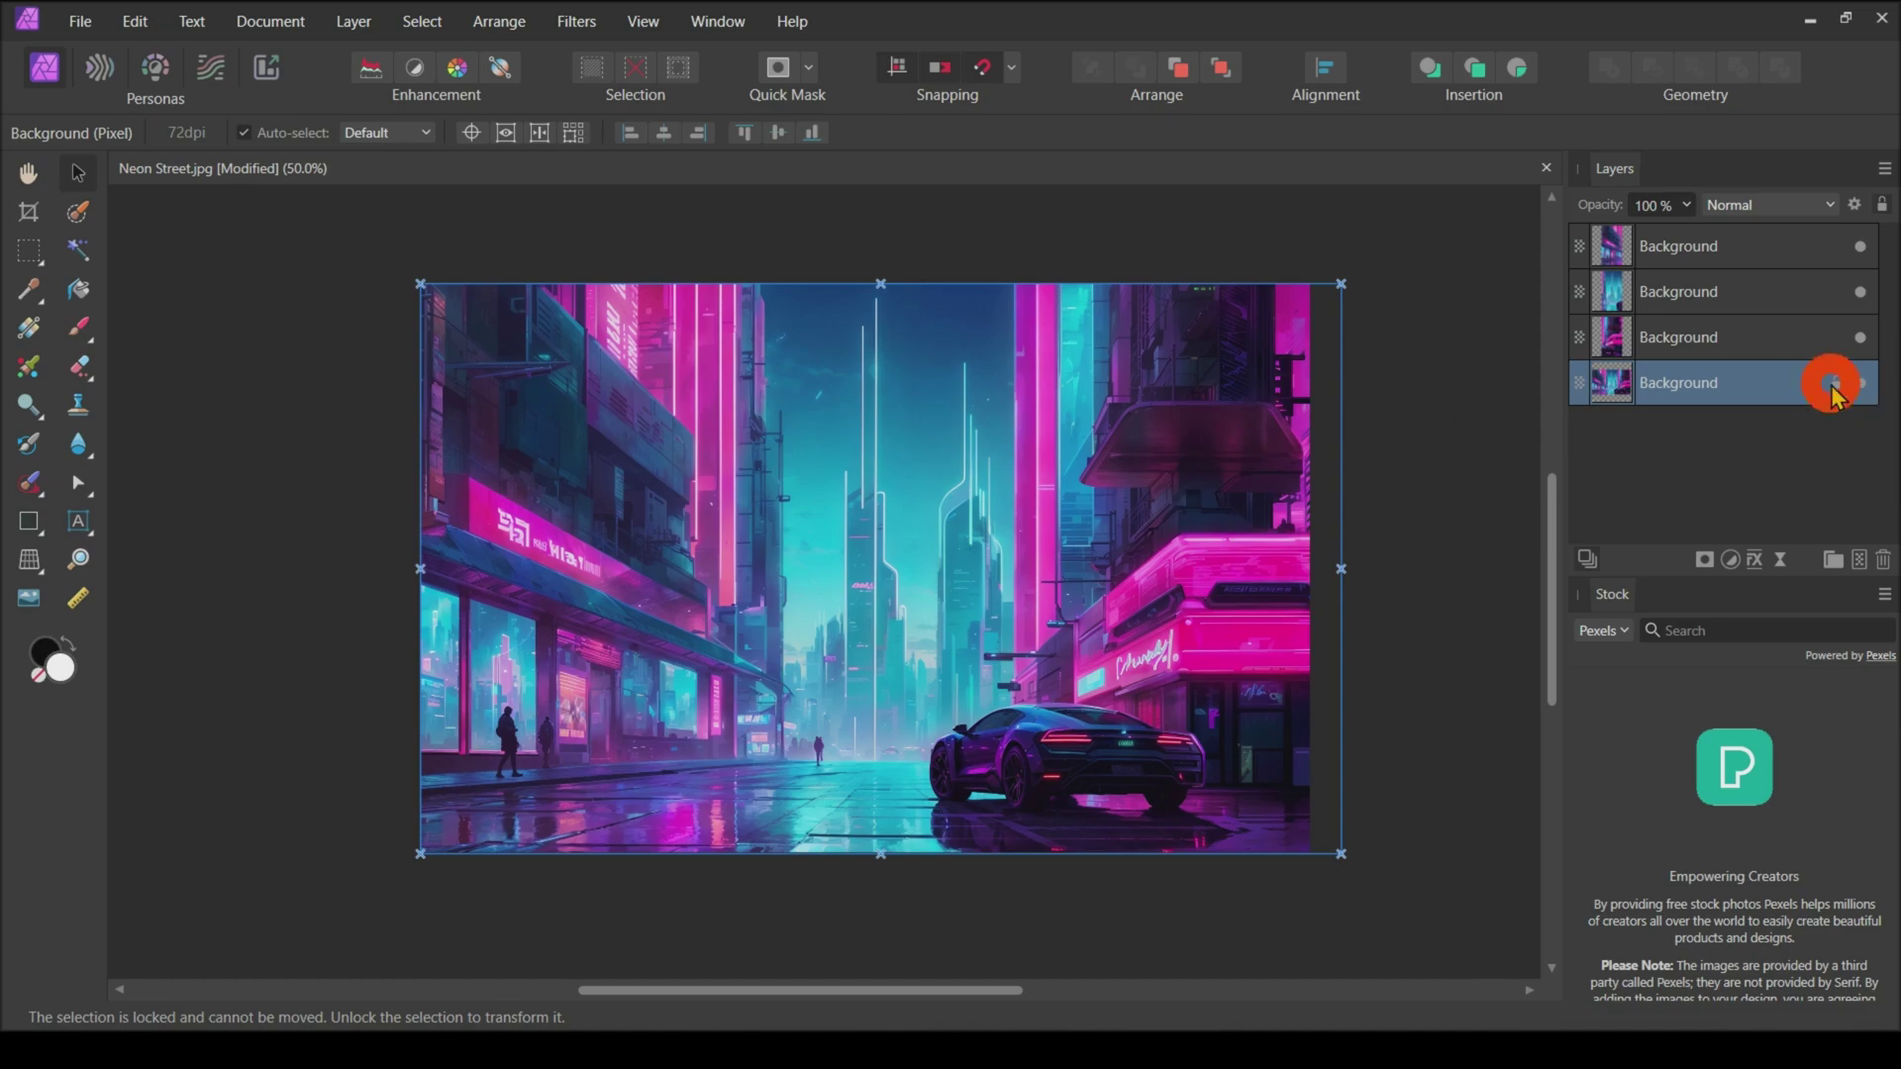
- Rasterize and trim the original Background layer and rename it "original img"
right_click(1700, 383)
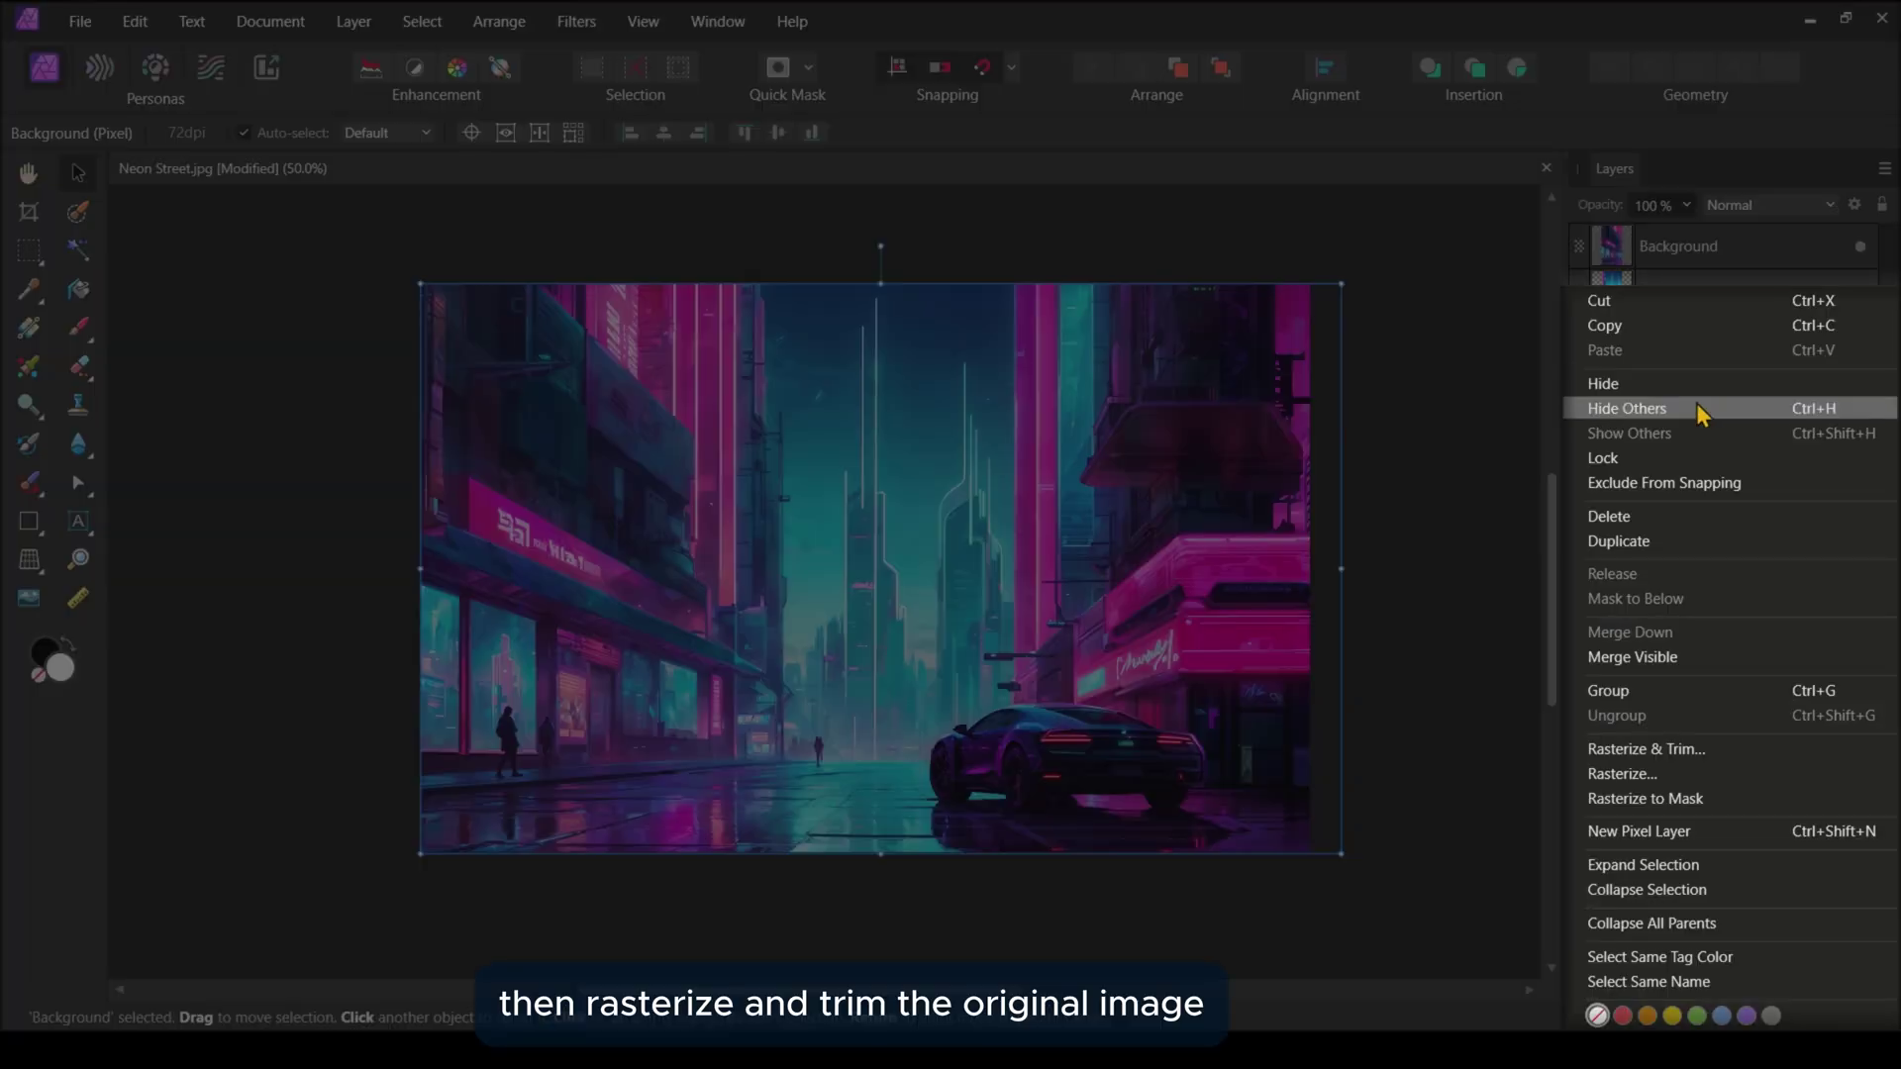
left_click(1691, 752)
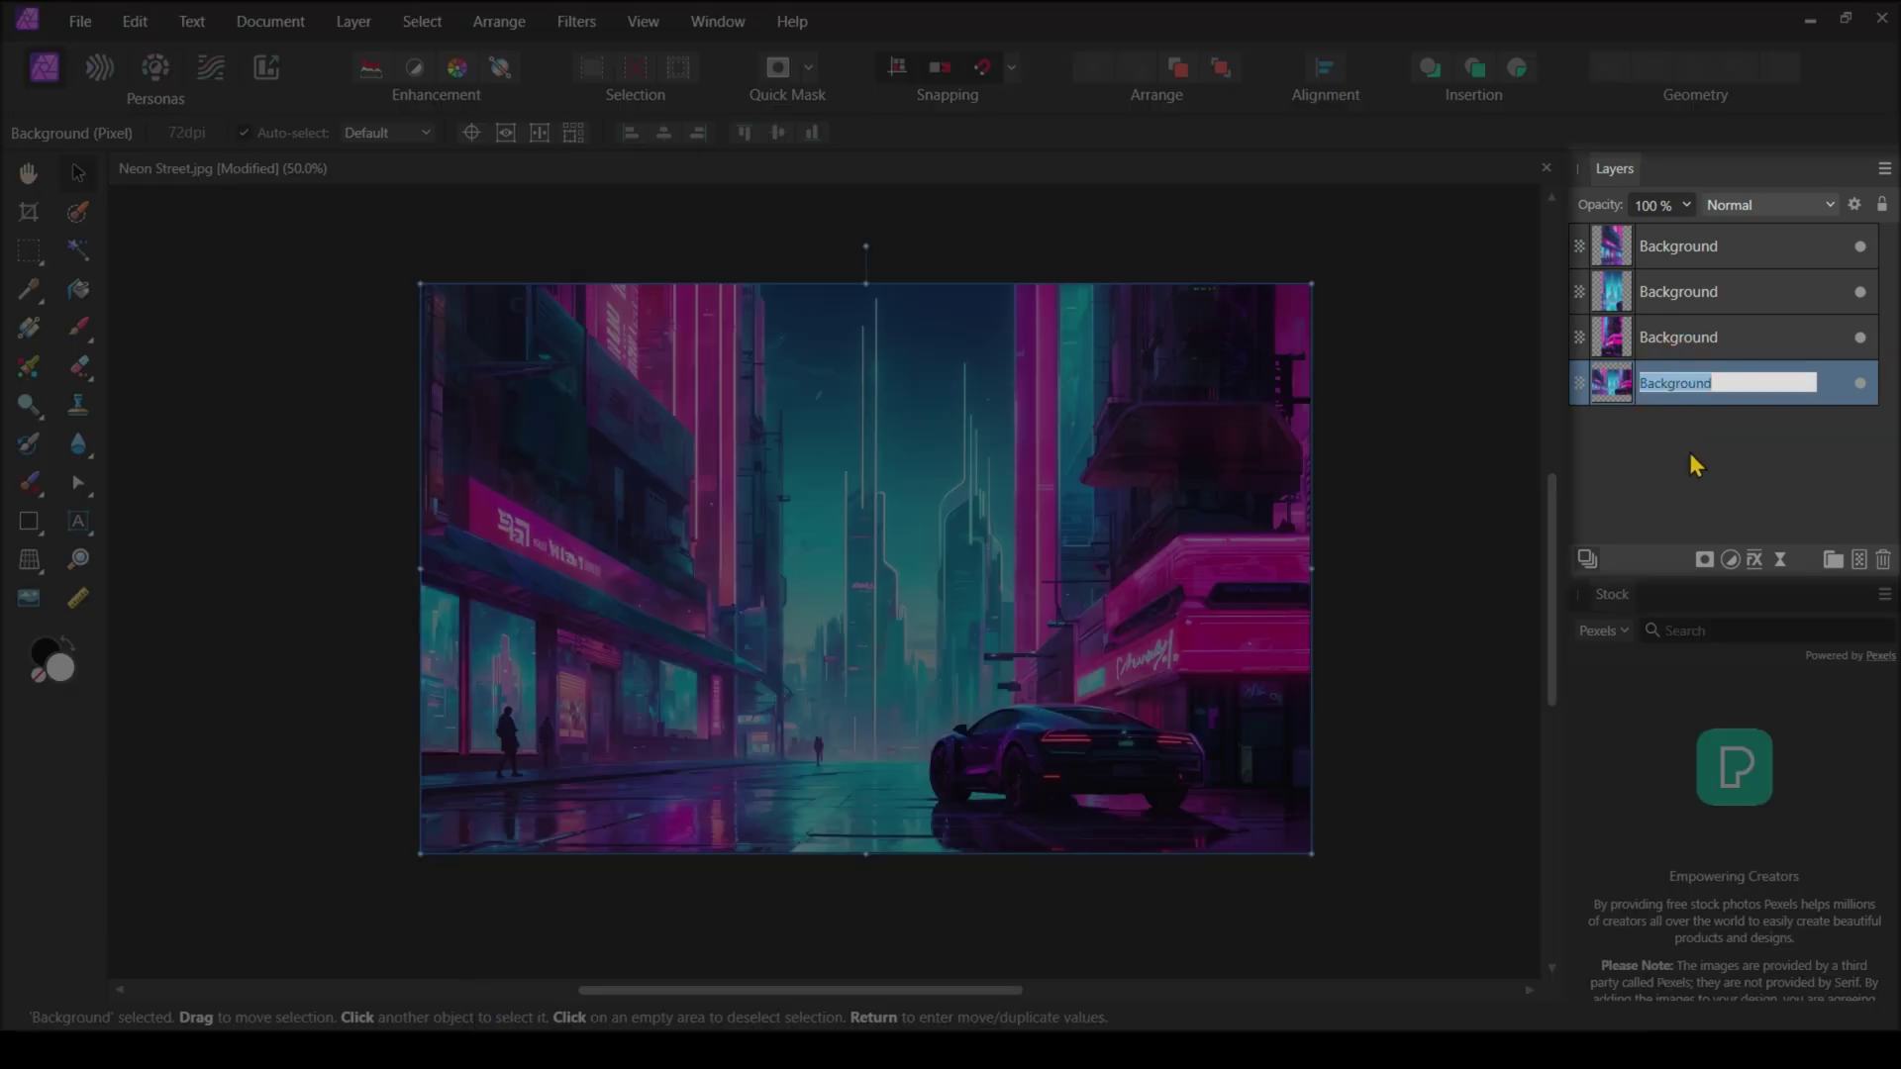
type("original img")
key("Return")
- Rename the layers holding the left, middle and right thirds as 01, 02 and 03
double_click(1713, 246)
type("01")
double_click(1667, 293)
type("02")
double_click(1673, 337)
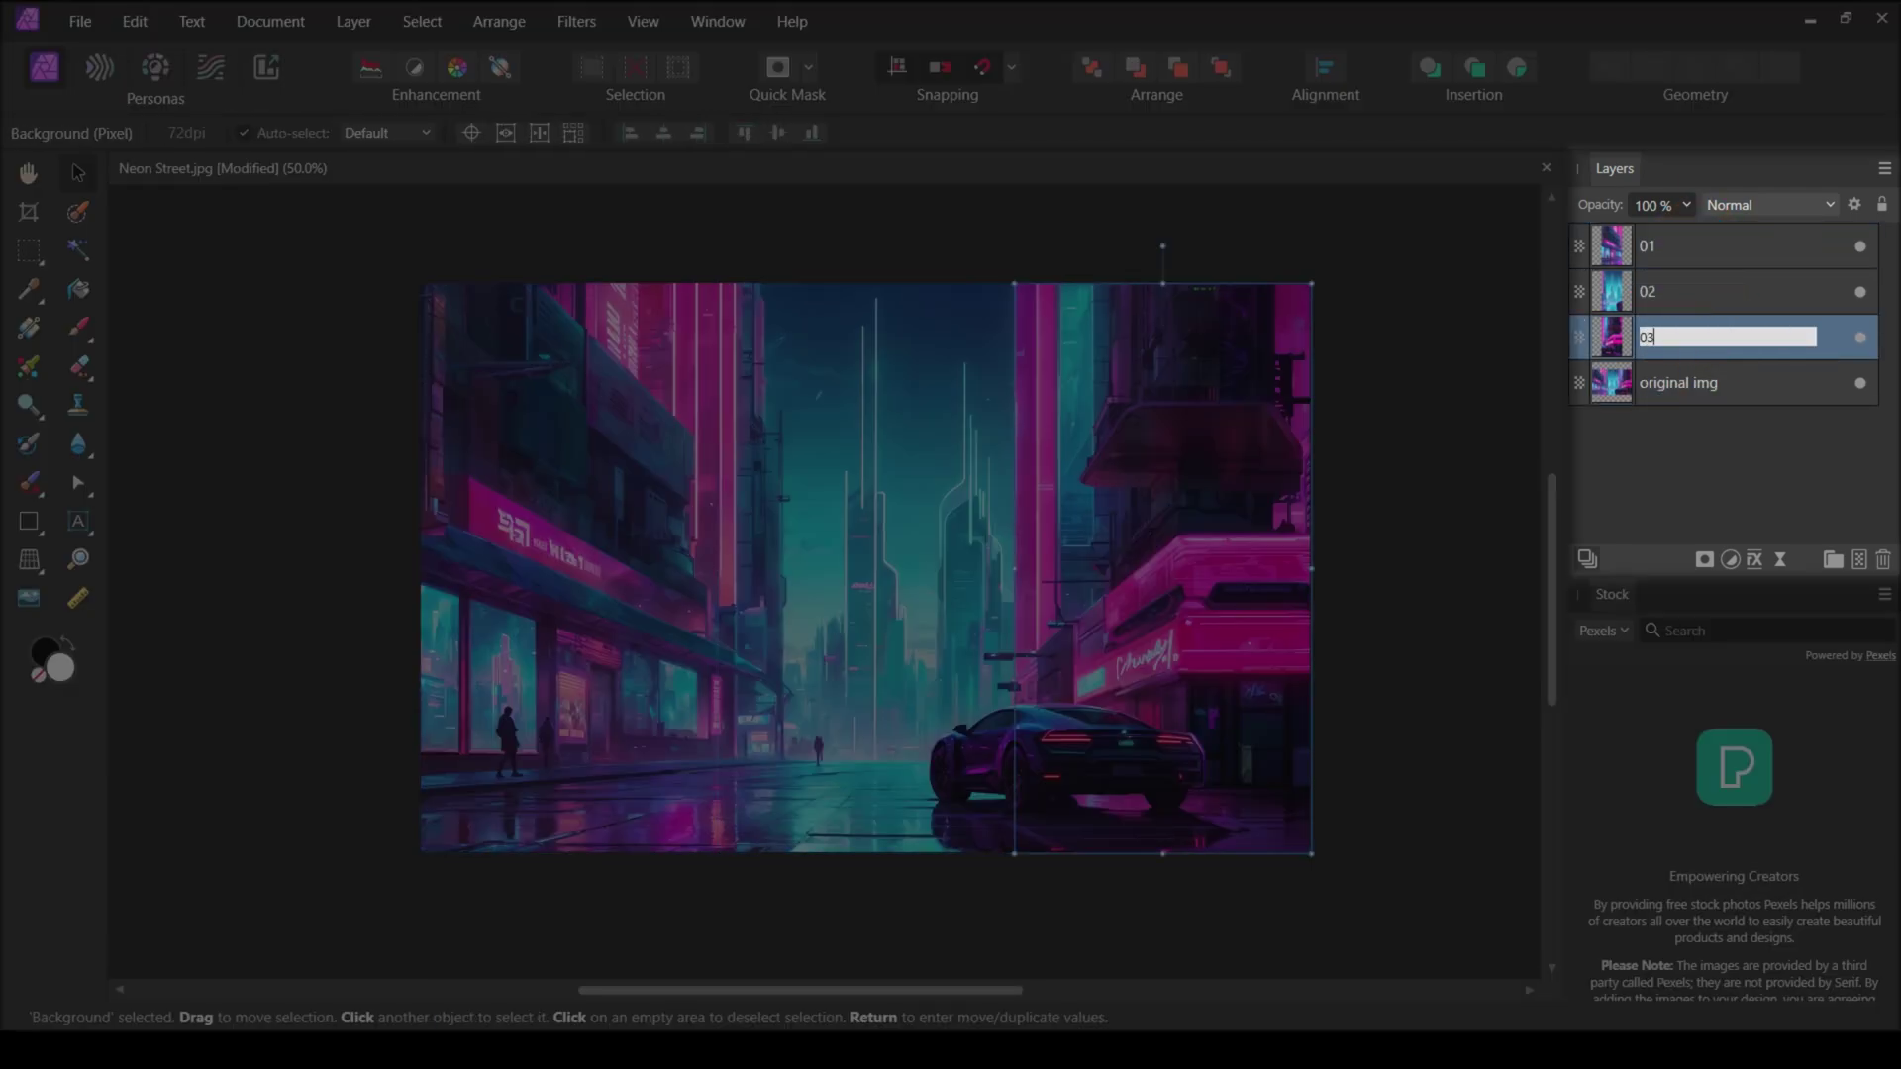
type("03")
left_click(1435, 388)
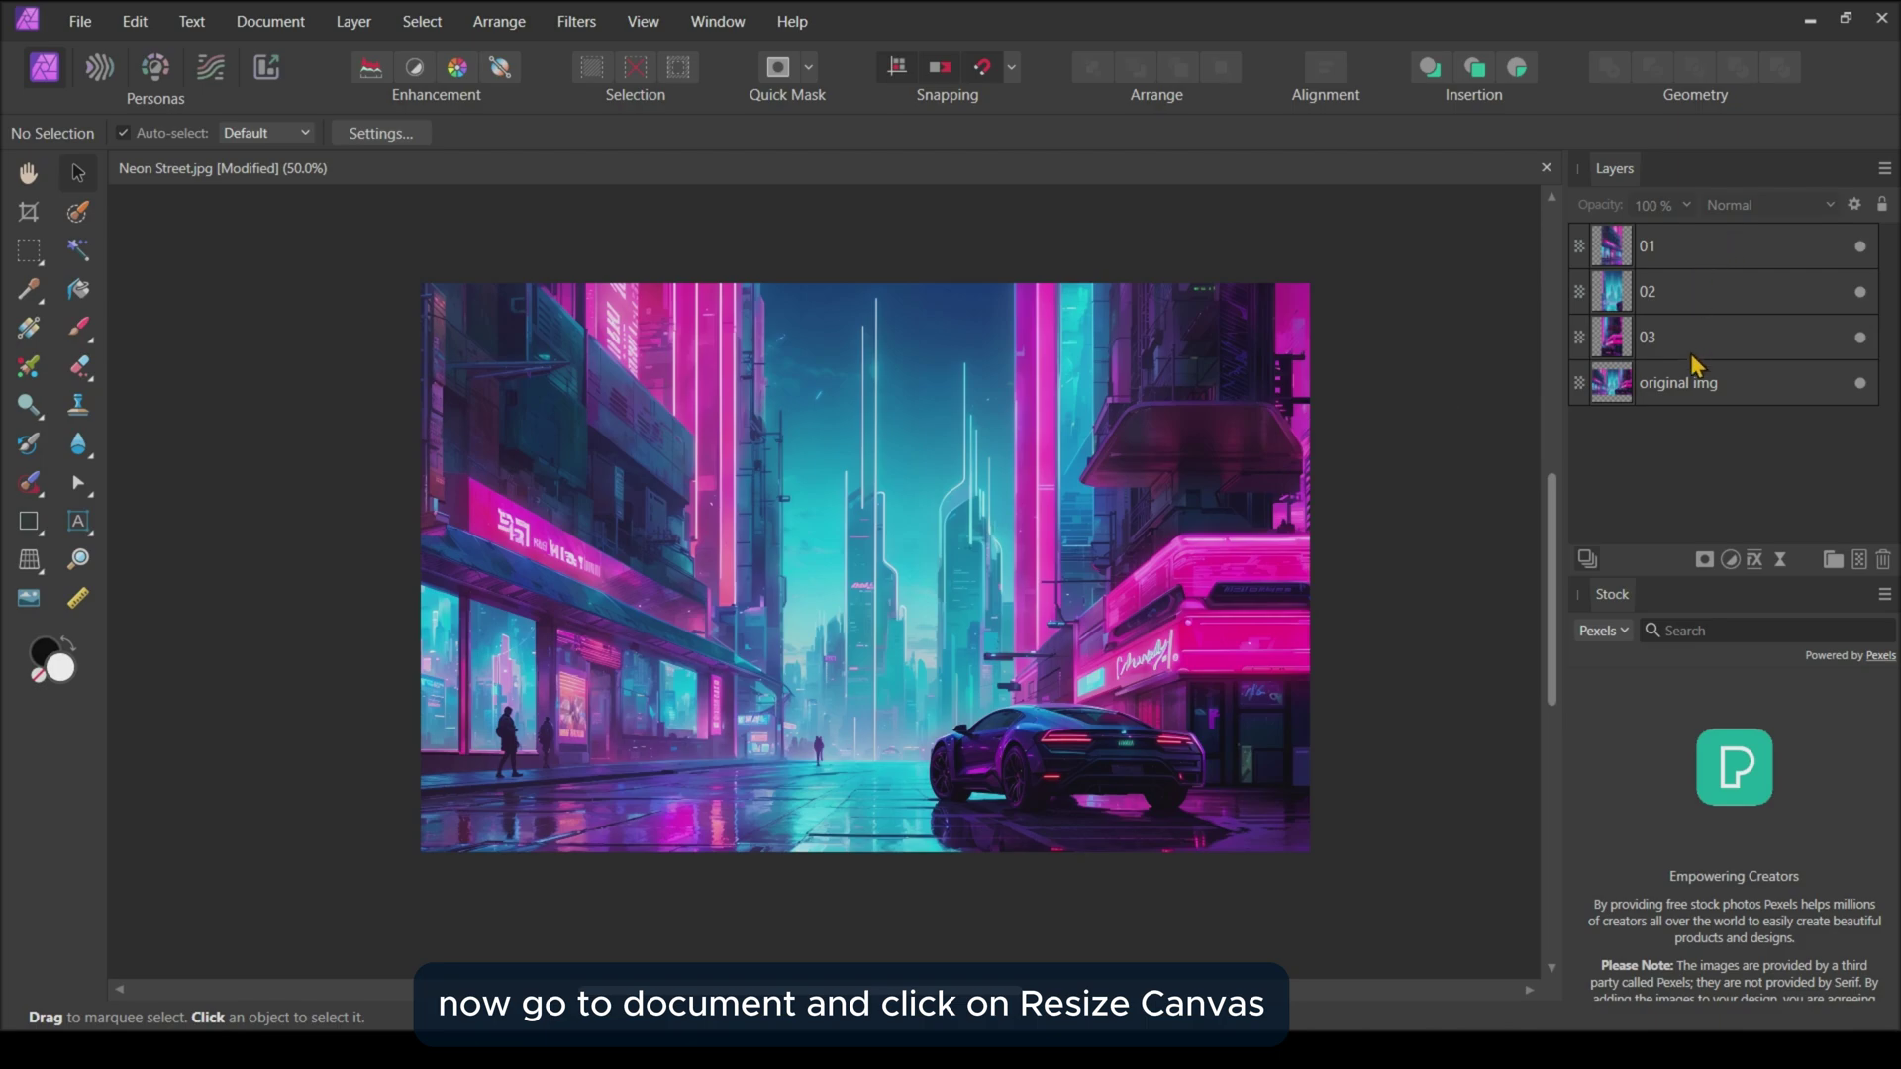
- With the original img layer selected, prepare a canvas resize with unlocked aspect ratio, inches as units and a centre anchor
left_click(1670, 391)
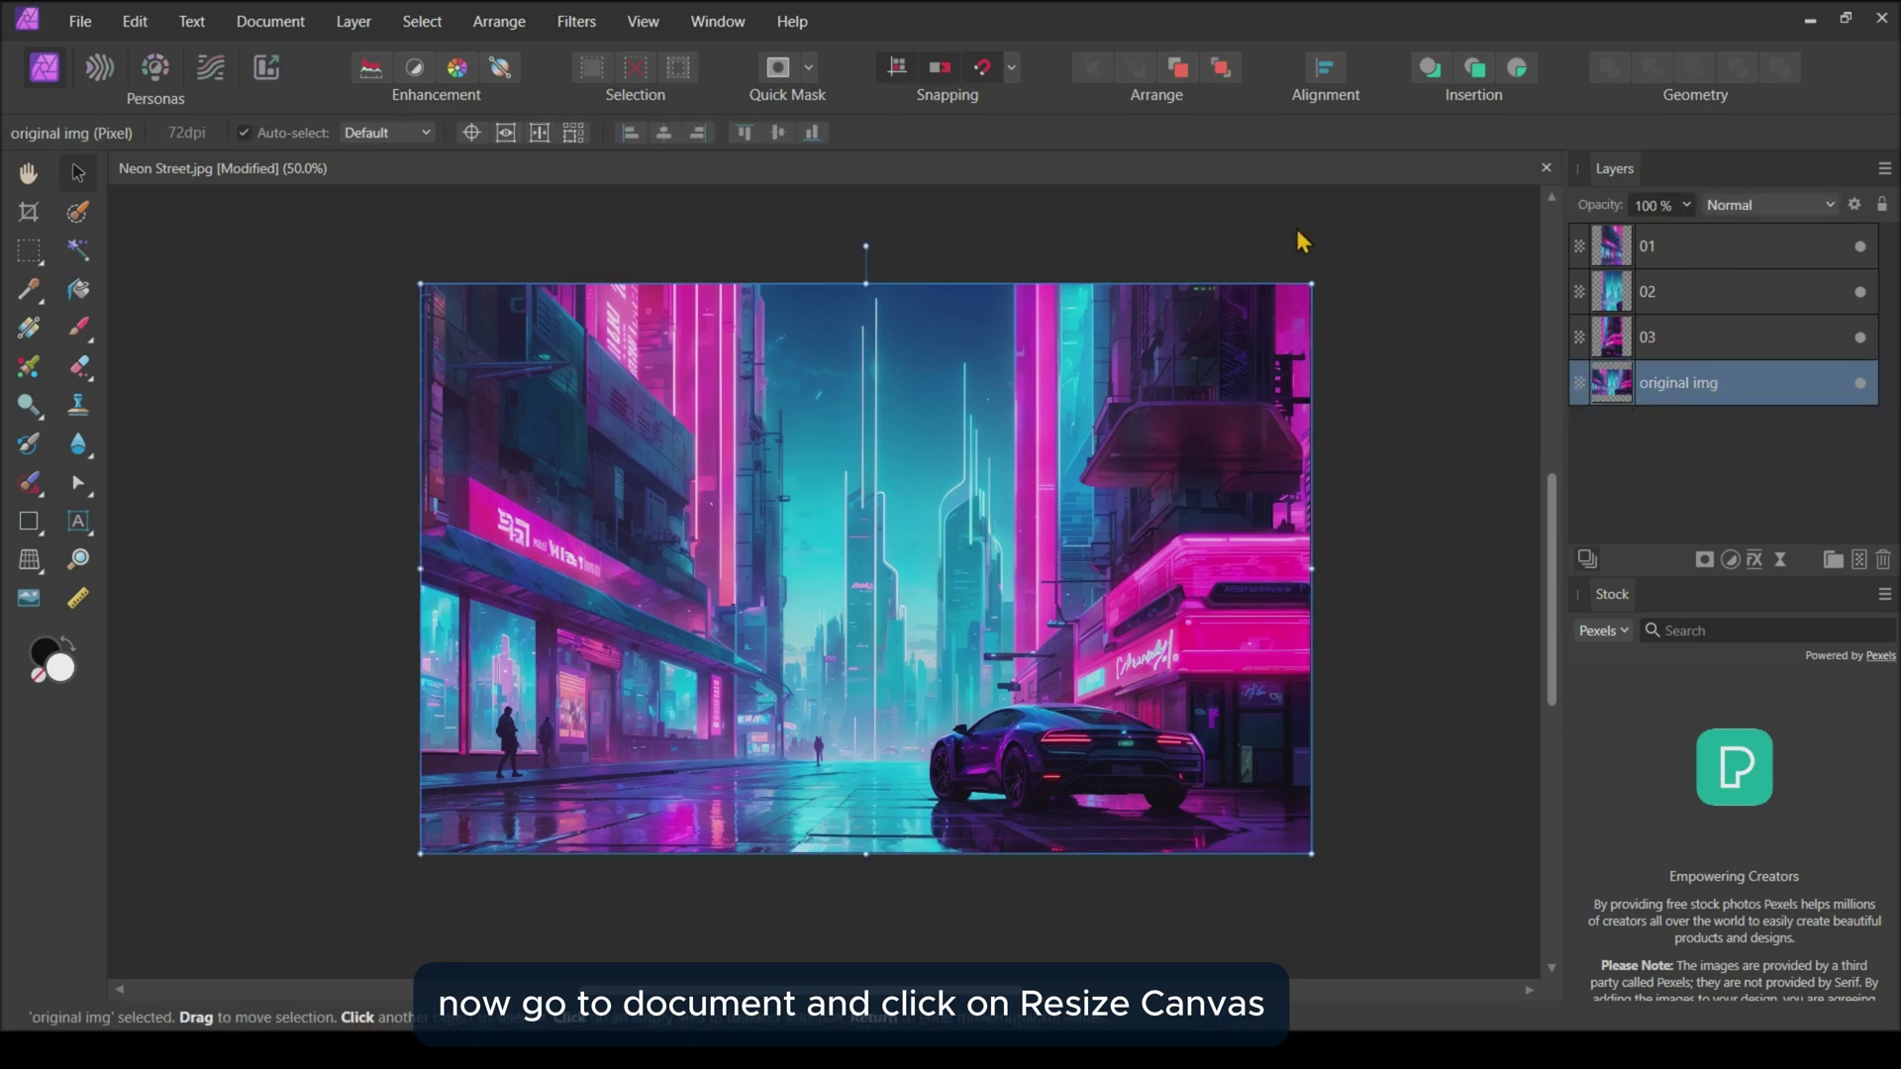
scroll(1434, 396, "up", 1)
left_click(270, 20)
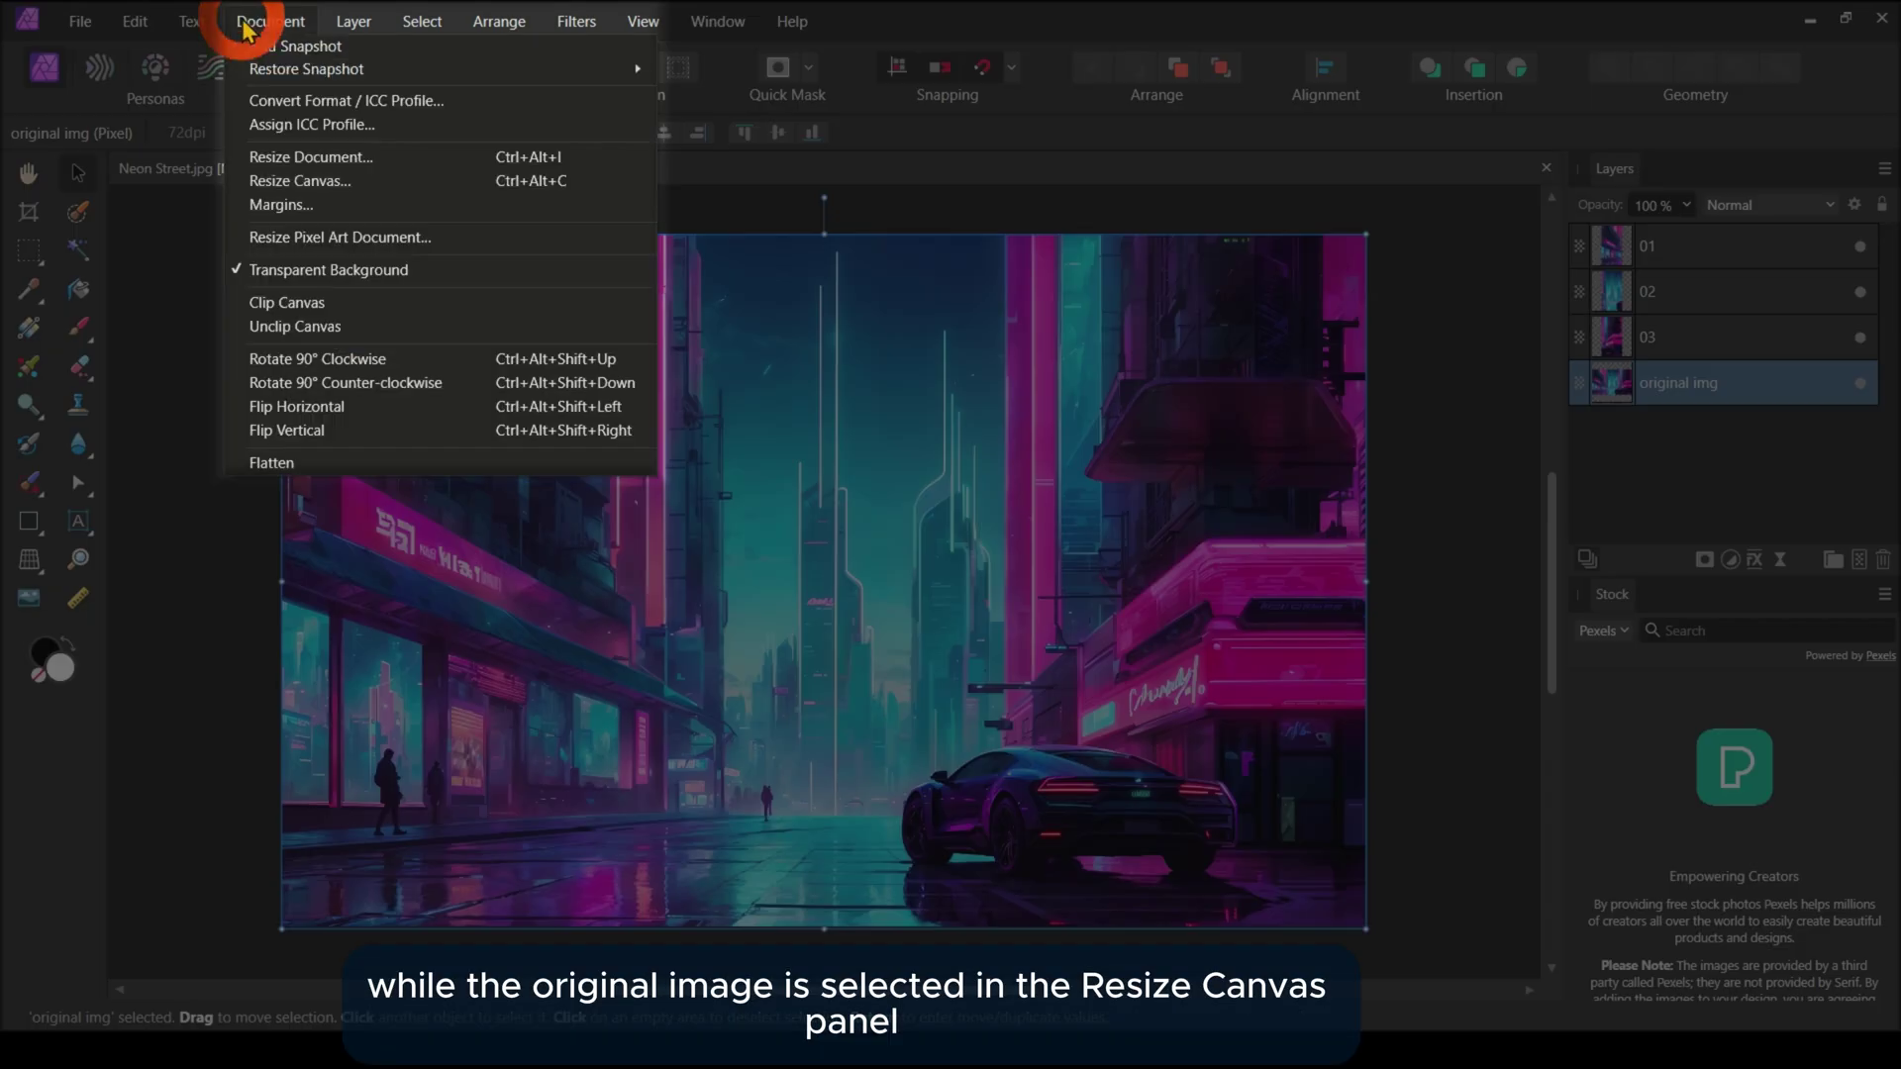
left_click(332, 180)
left_click_drag(995, 381, 1502, 220)
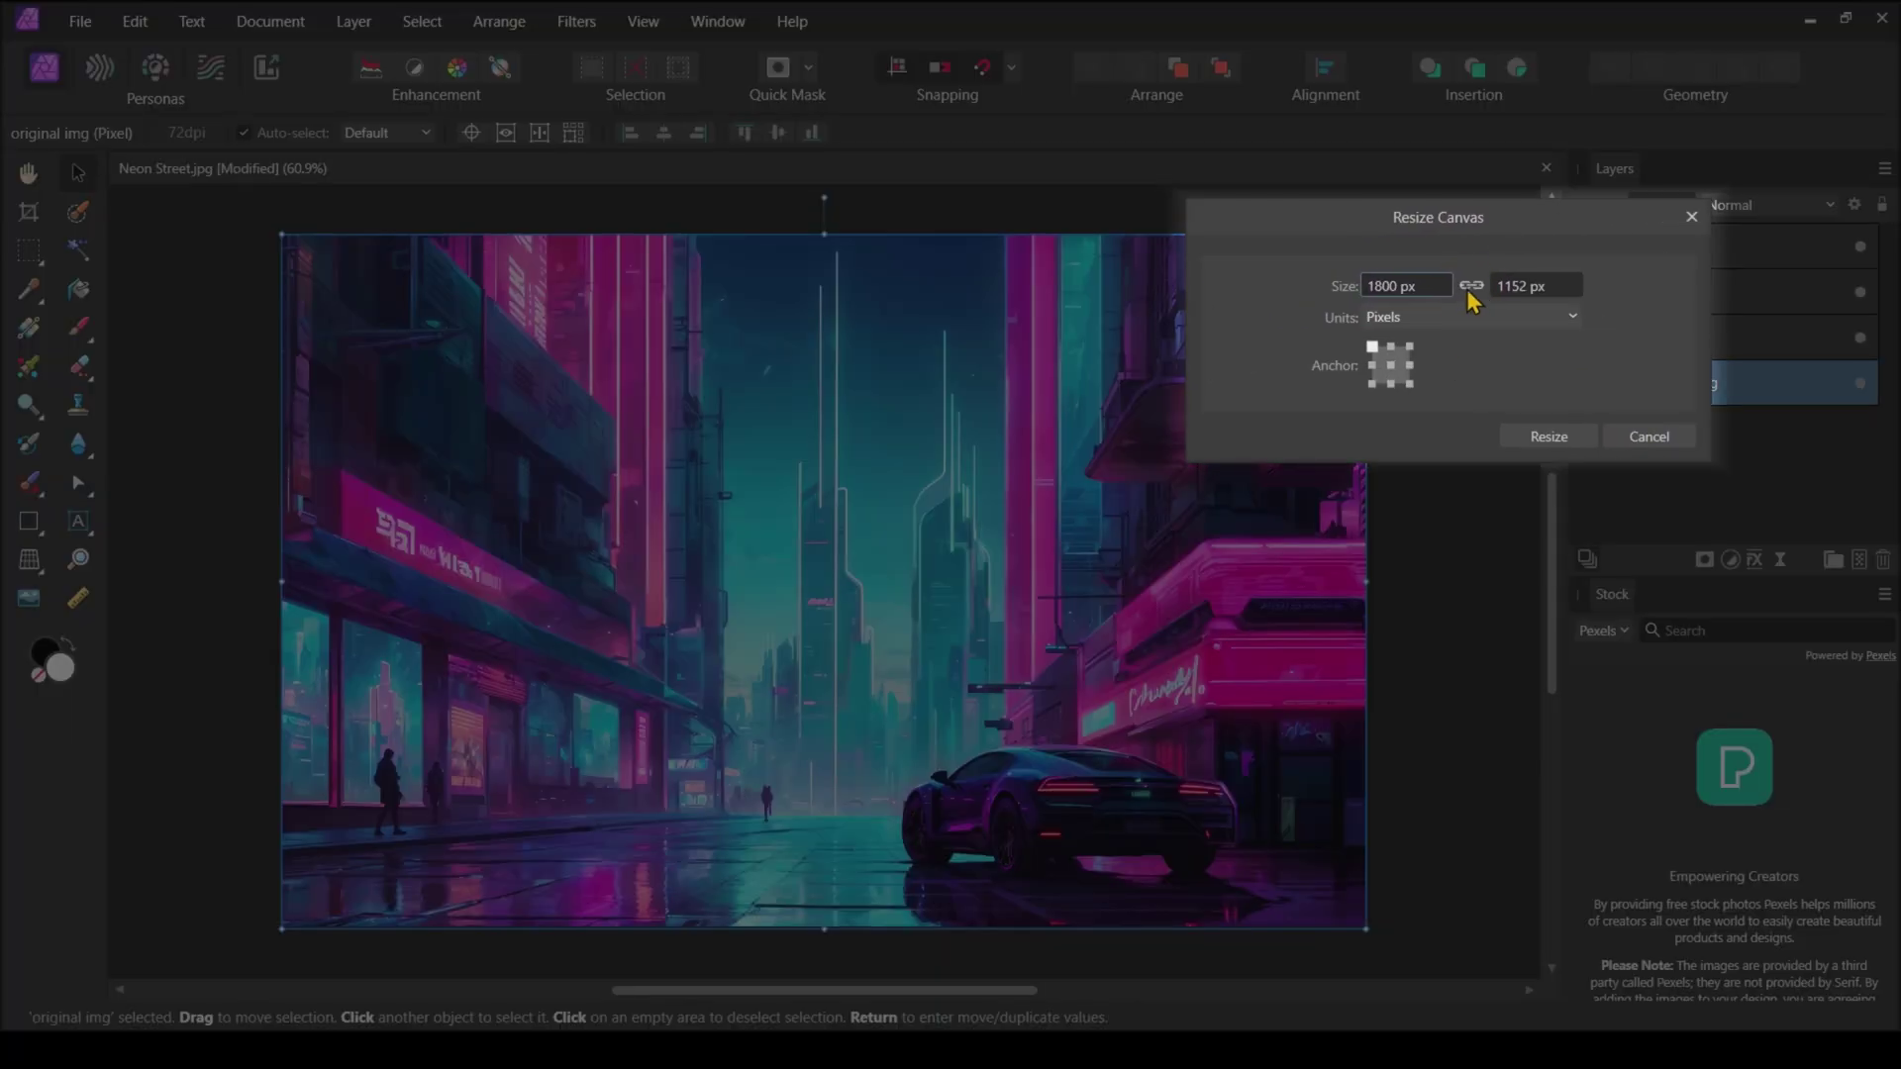
left_click(1471, 286)
left_click(1397, 318)
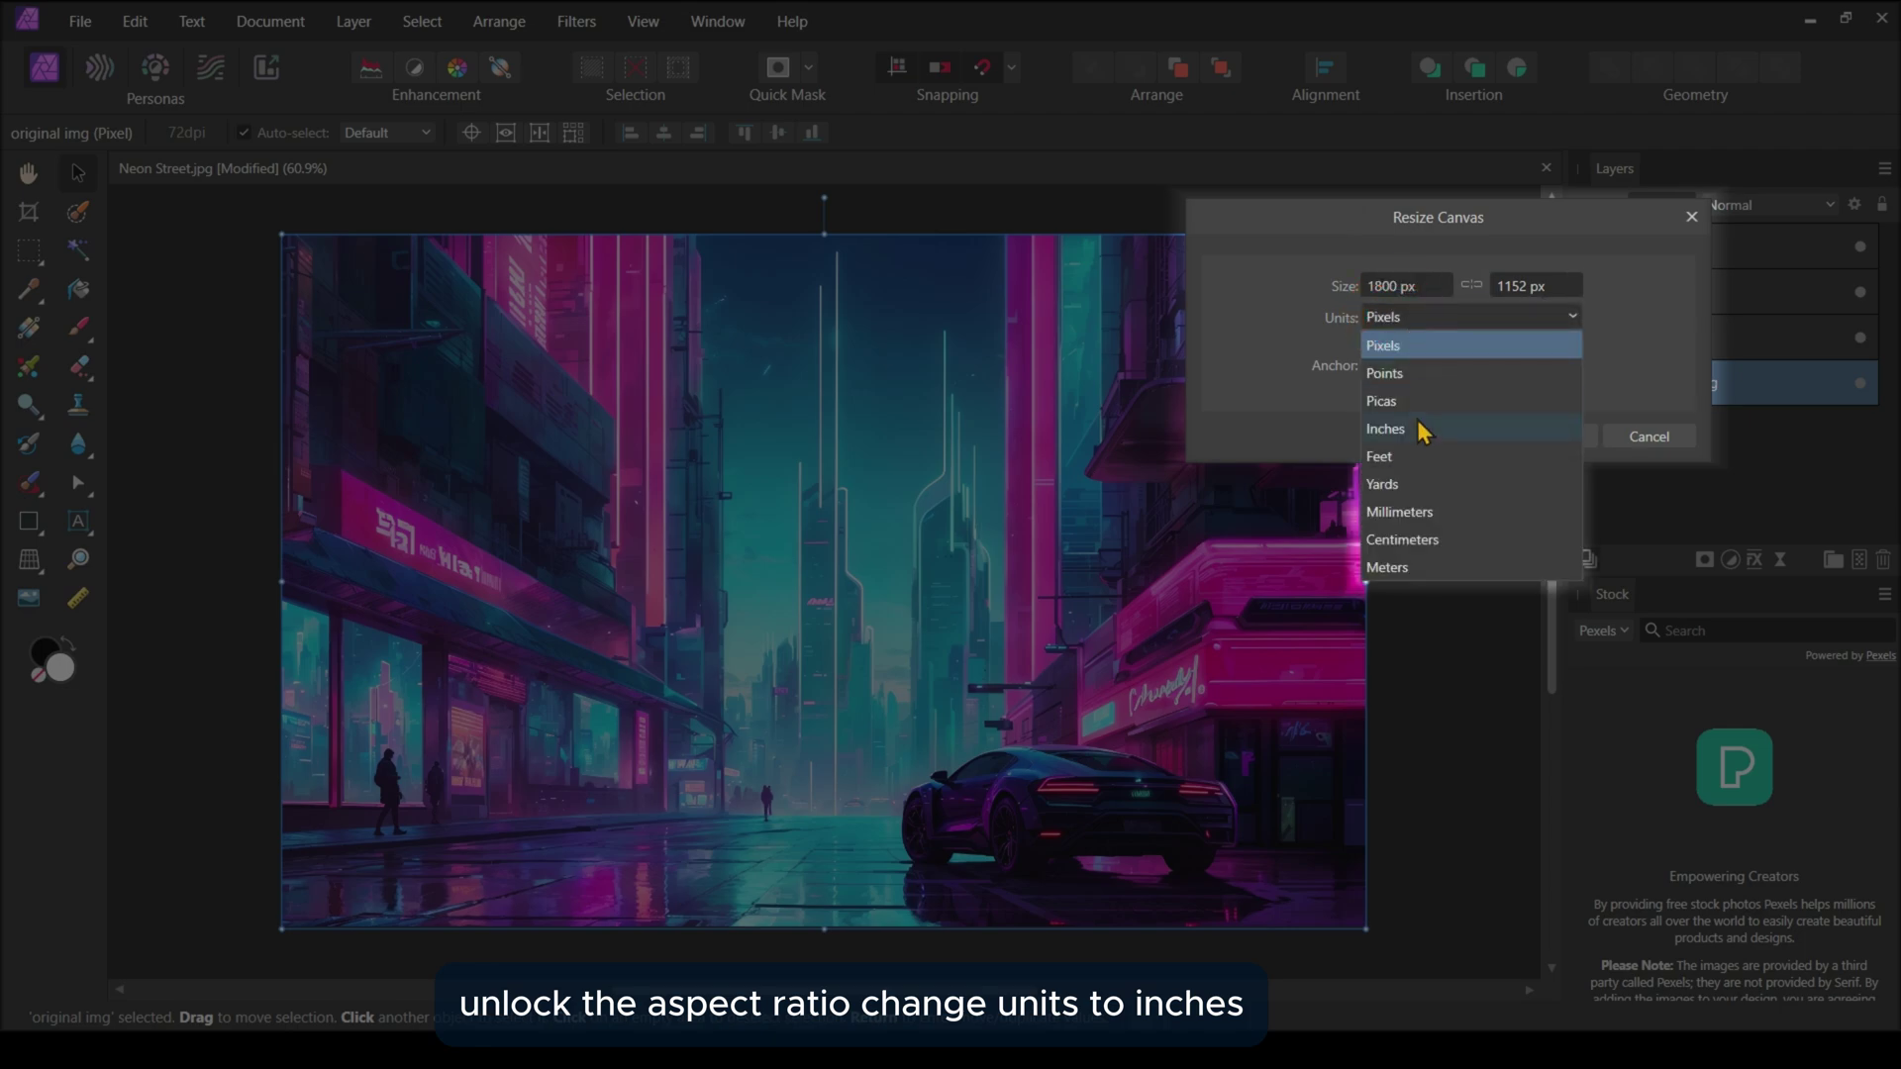
left_click(1418, 423)
left_click(1391, 365)
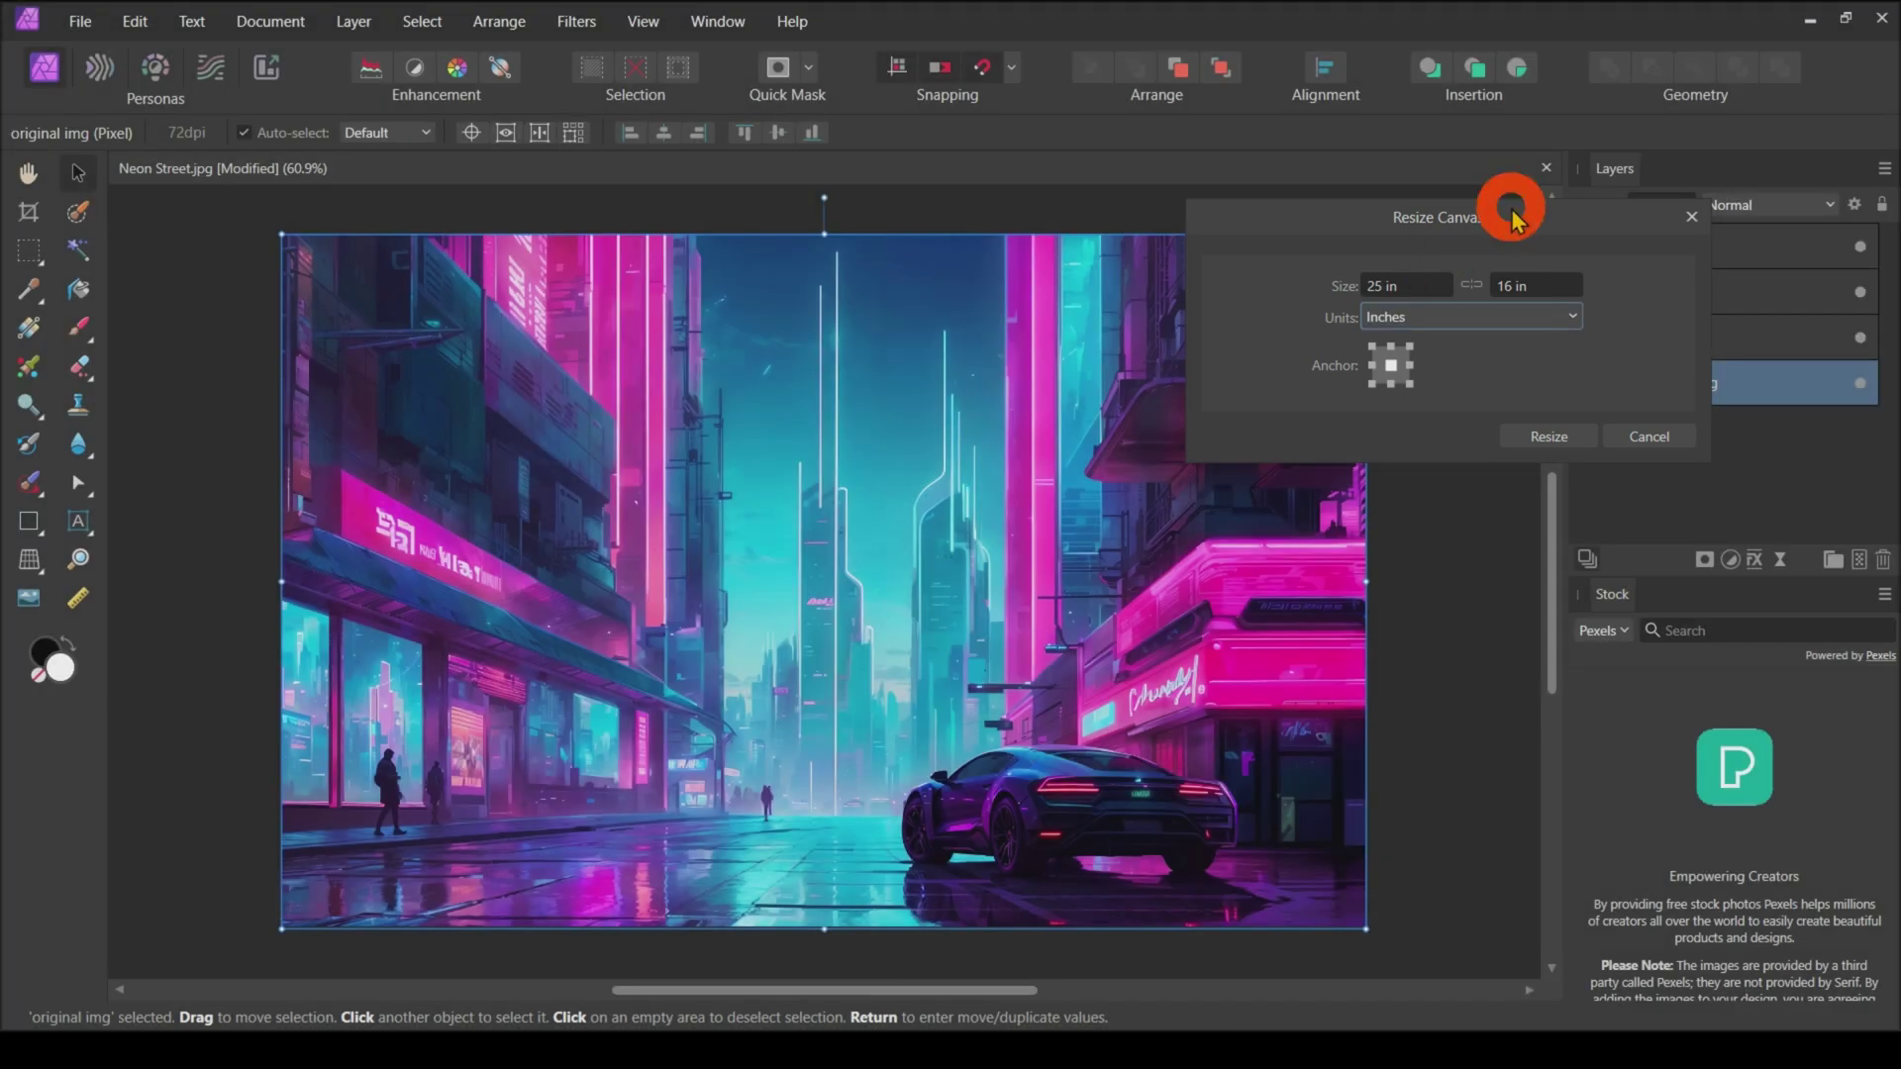
- Resize the canvas to 28 in wide by 19 in high
left_click_drag(1392, 201, 1340, 204)
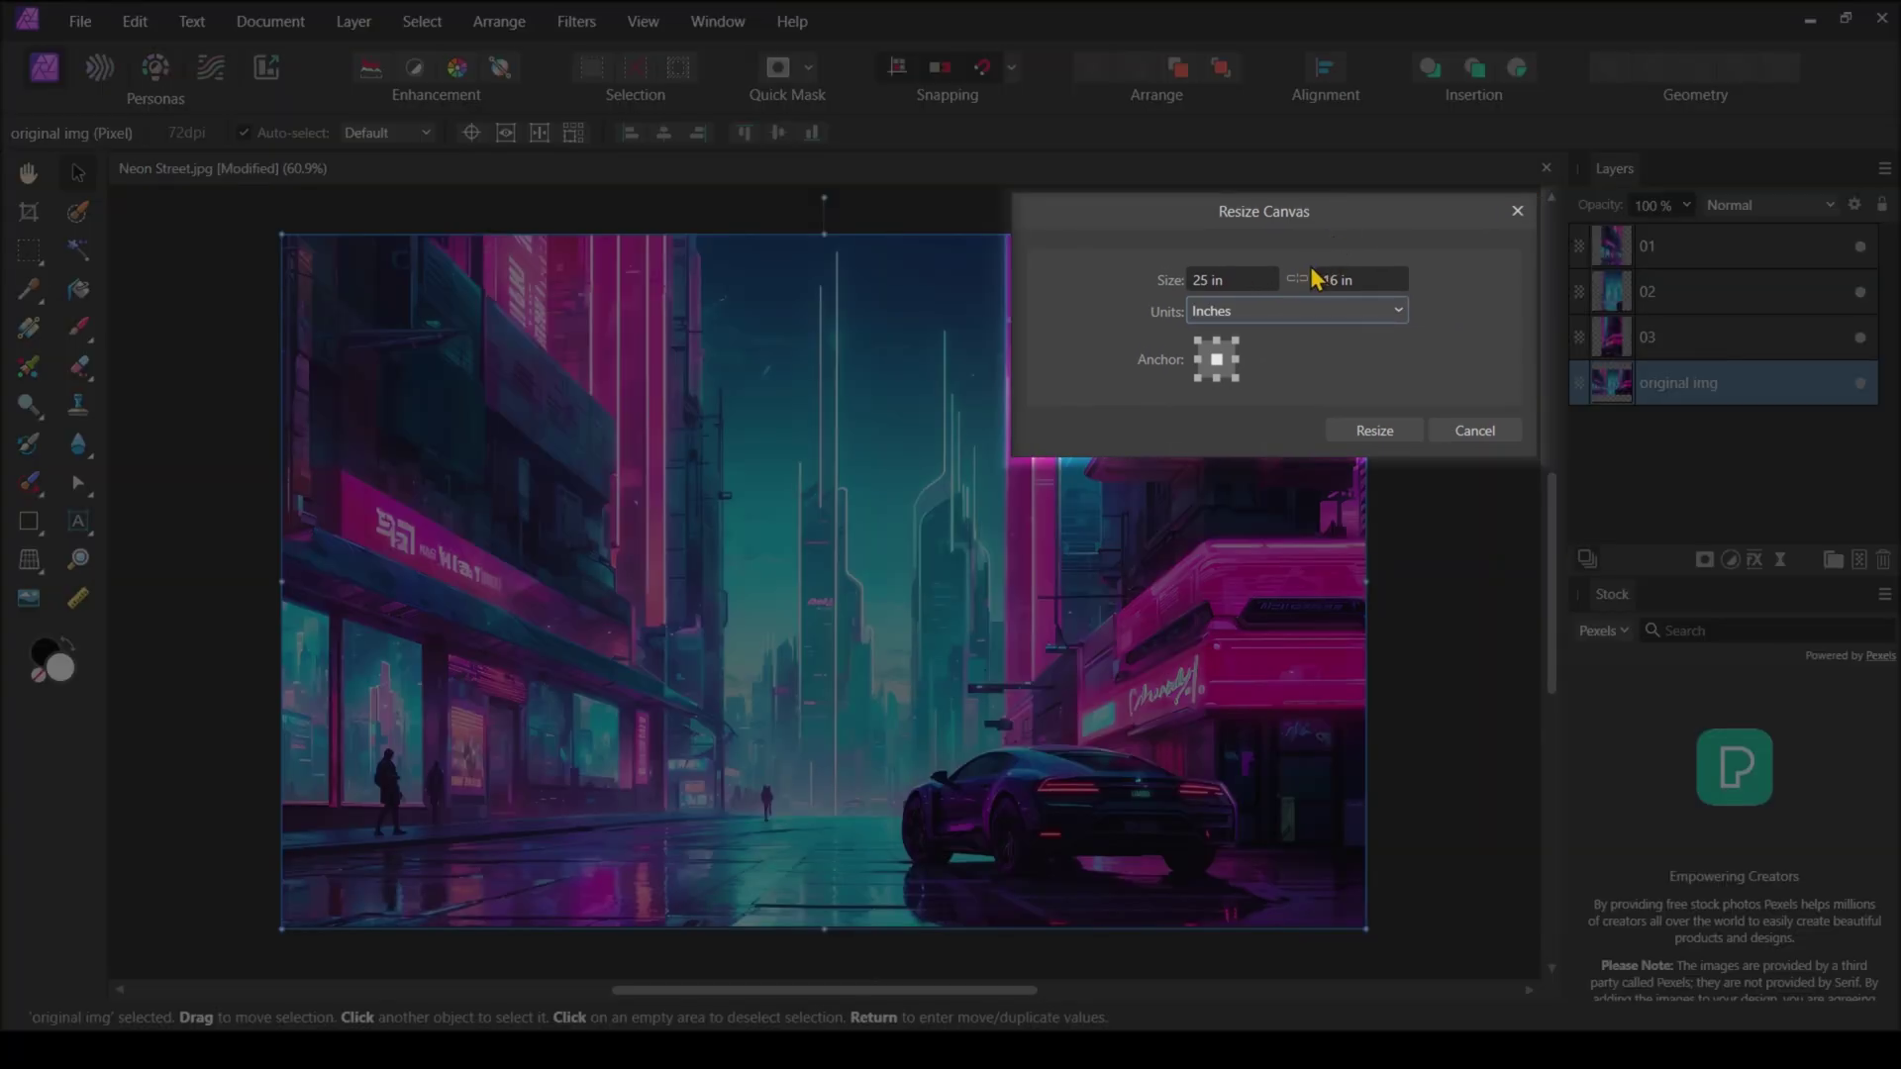
left_click(1208, 280)
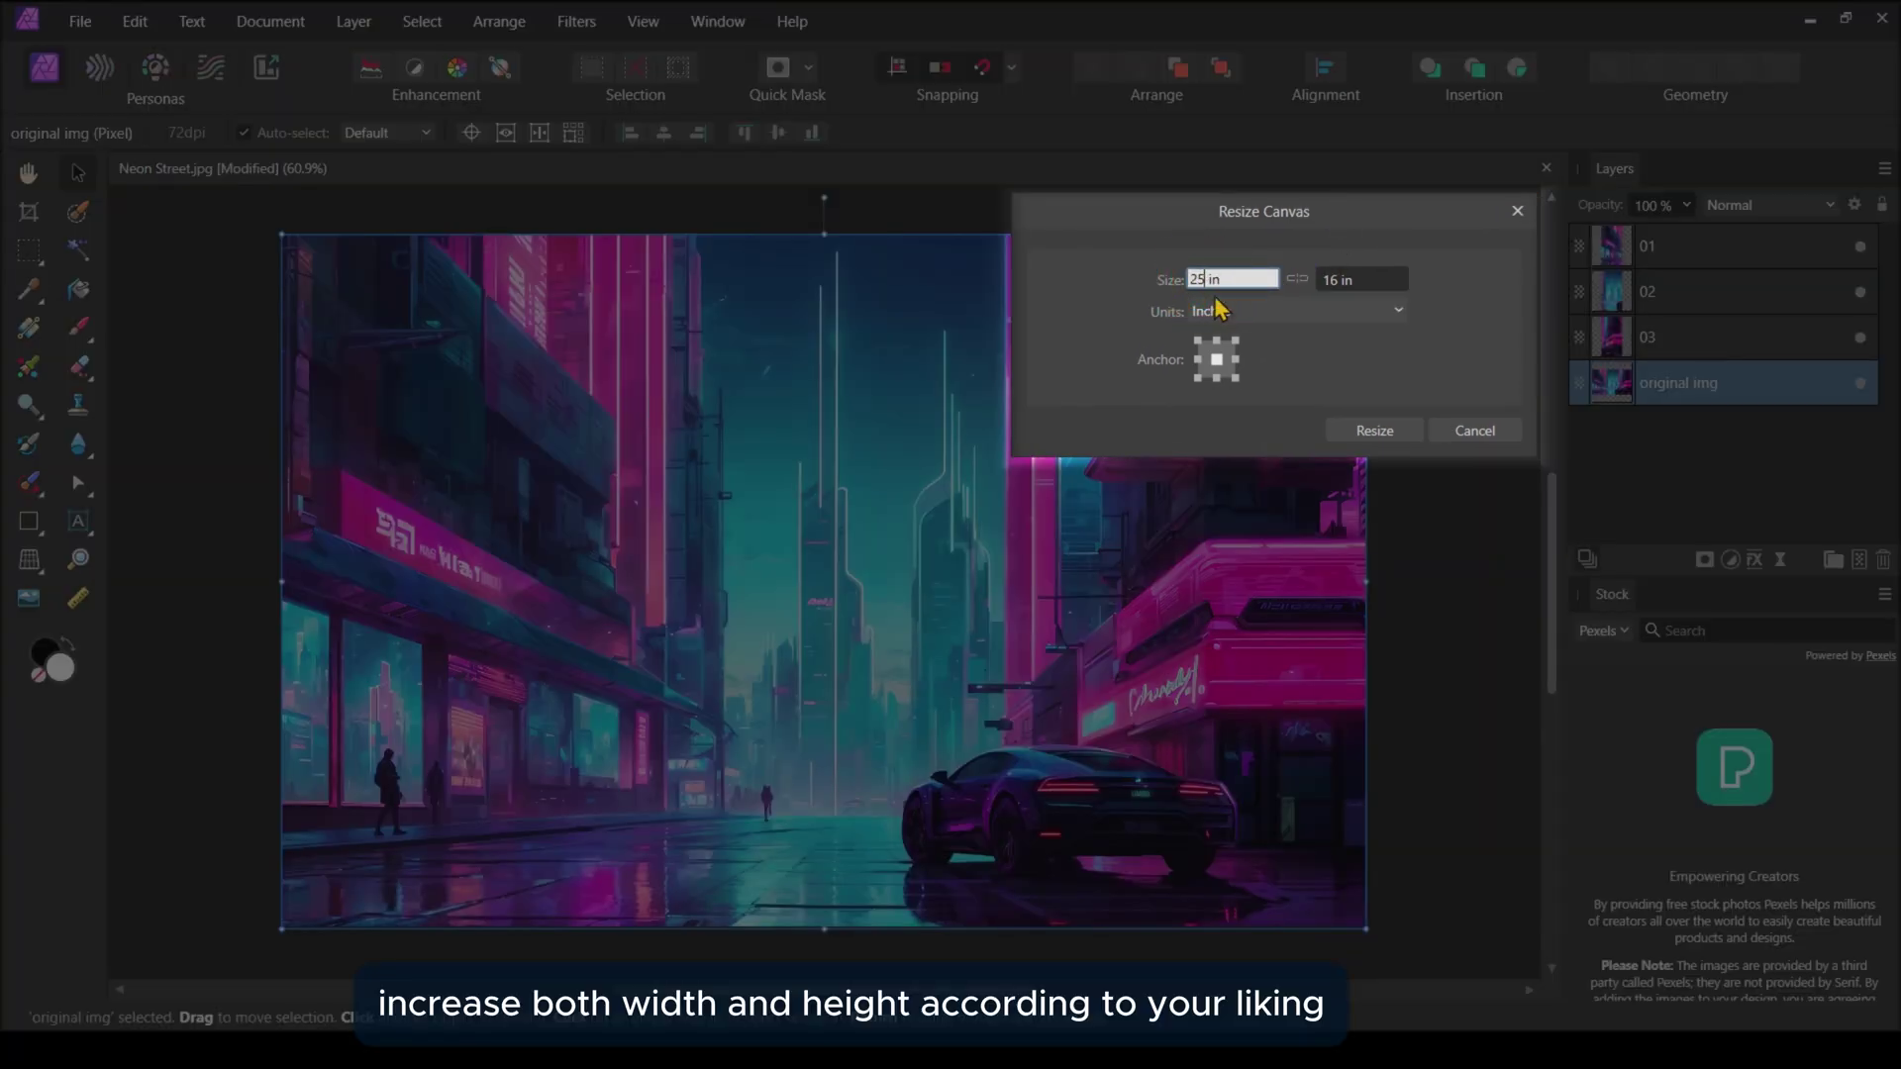
type("28")
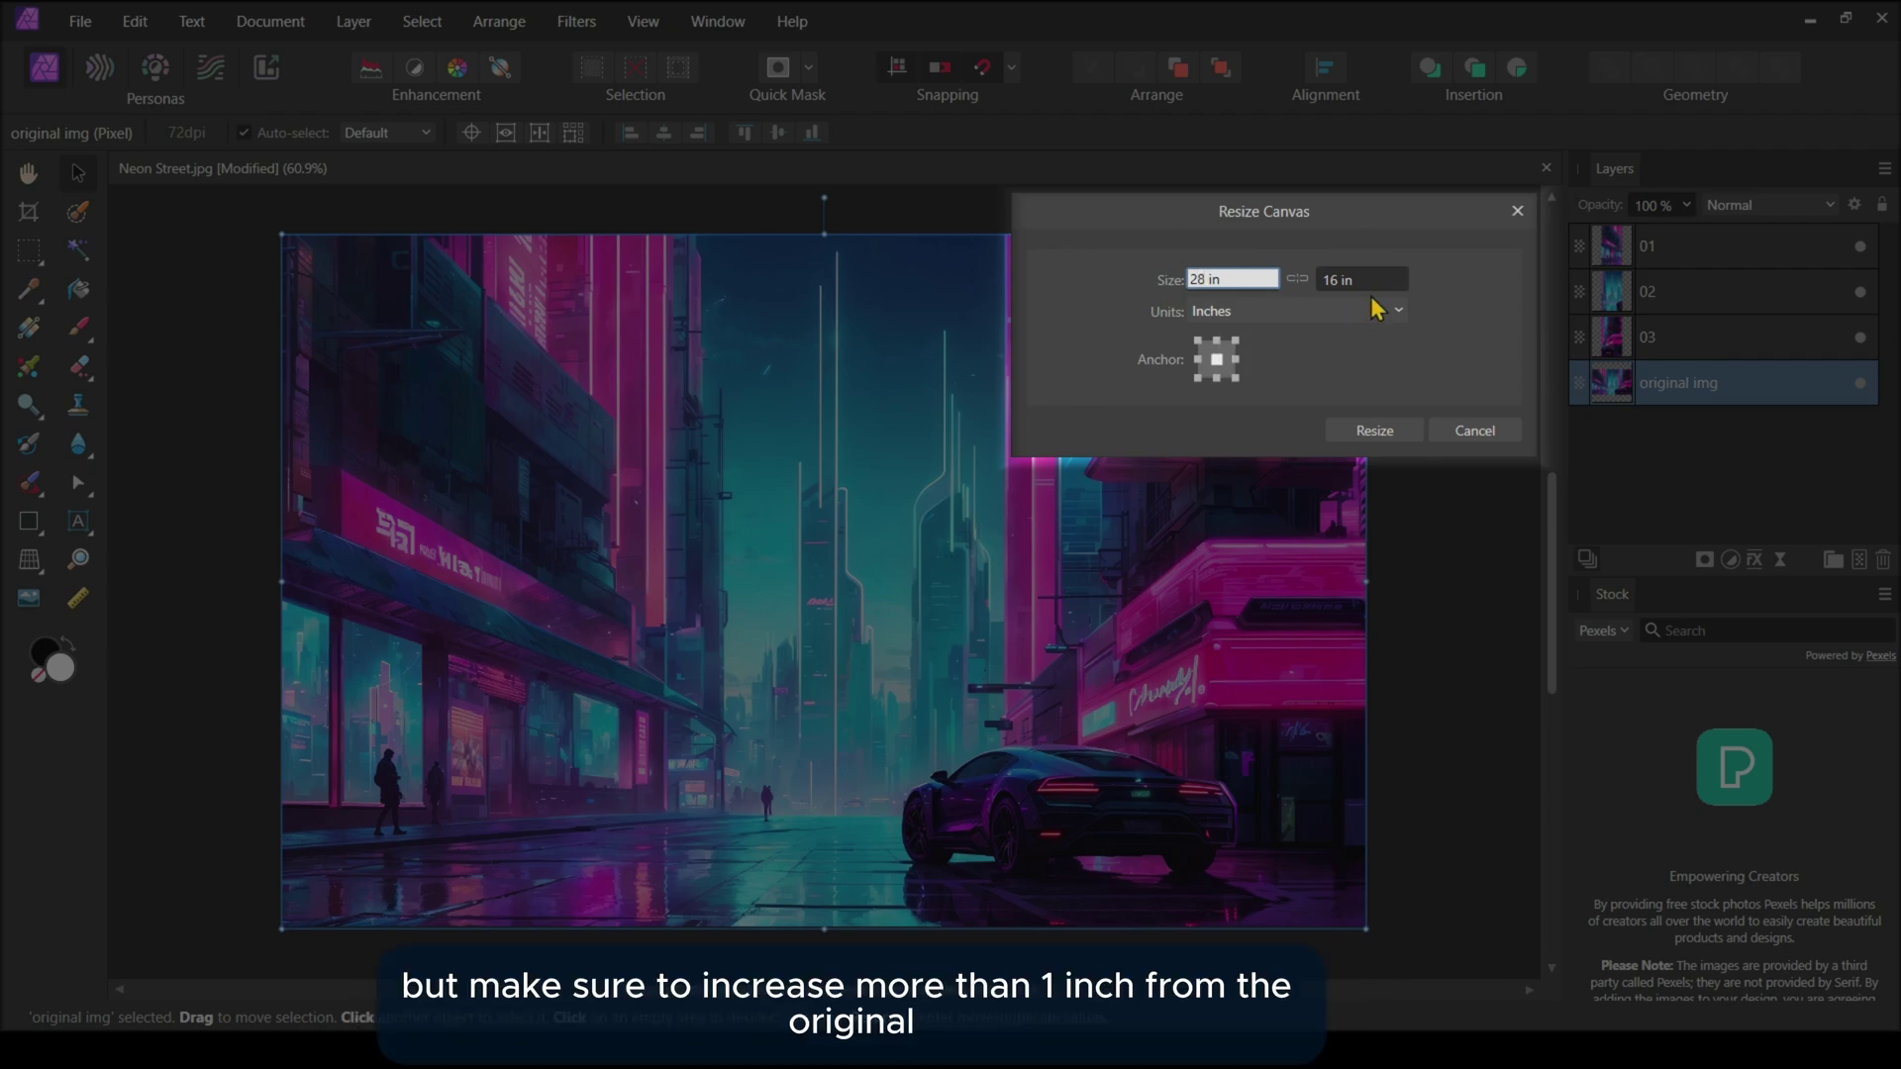
left_click(1333, 280)
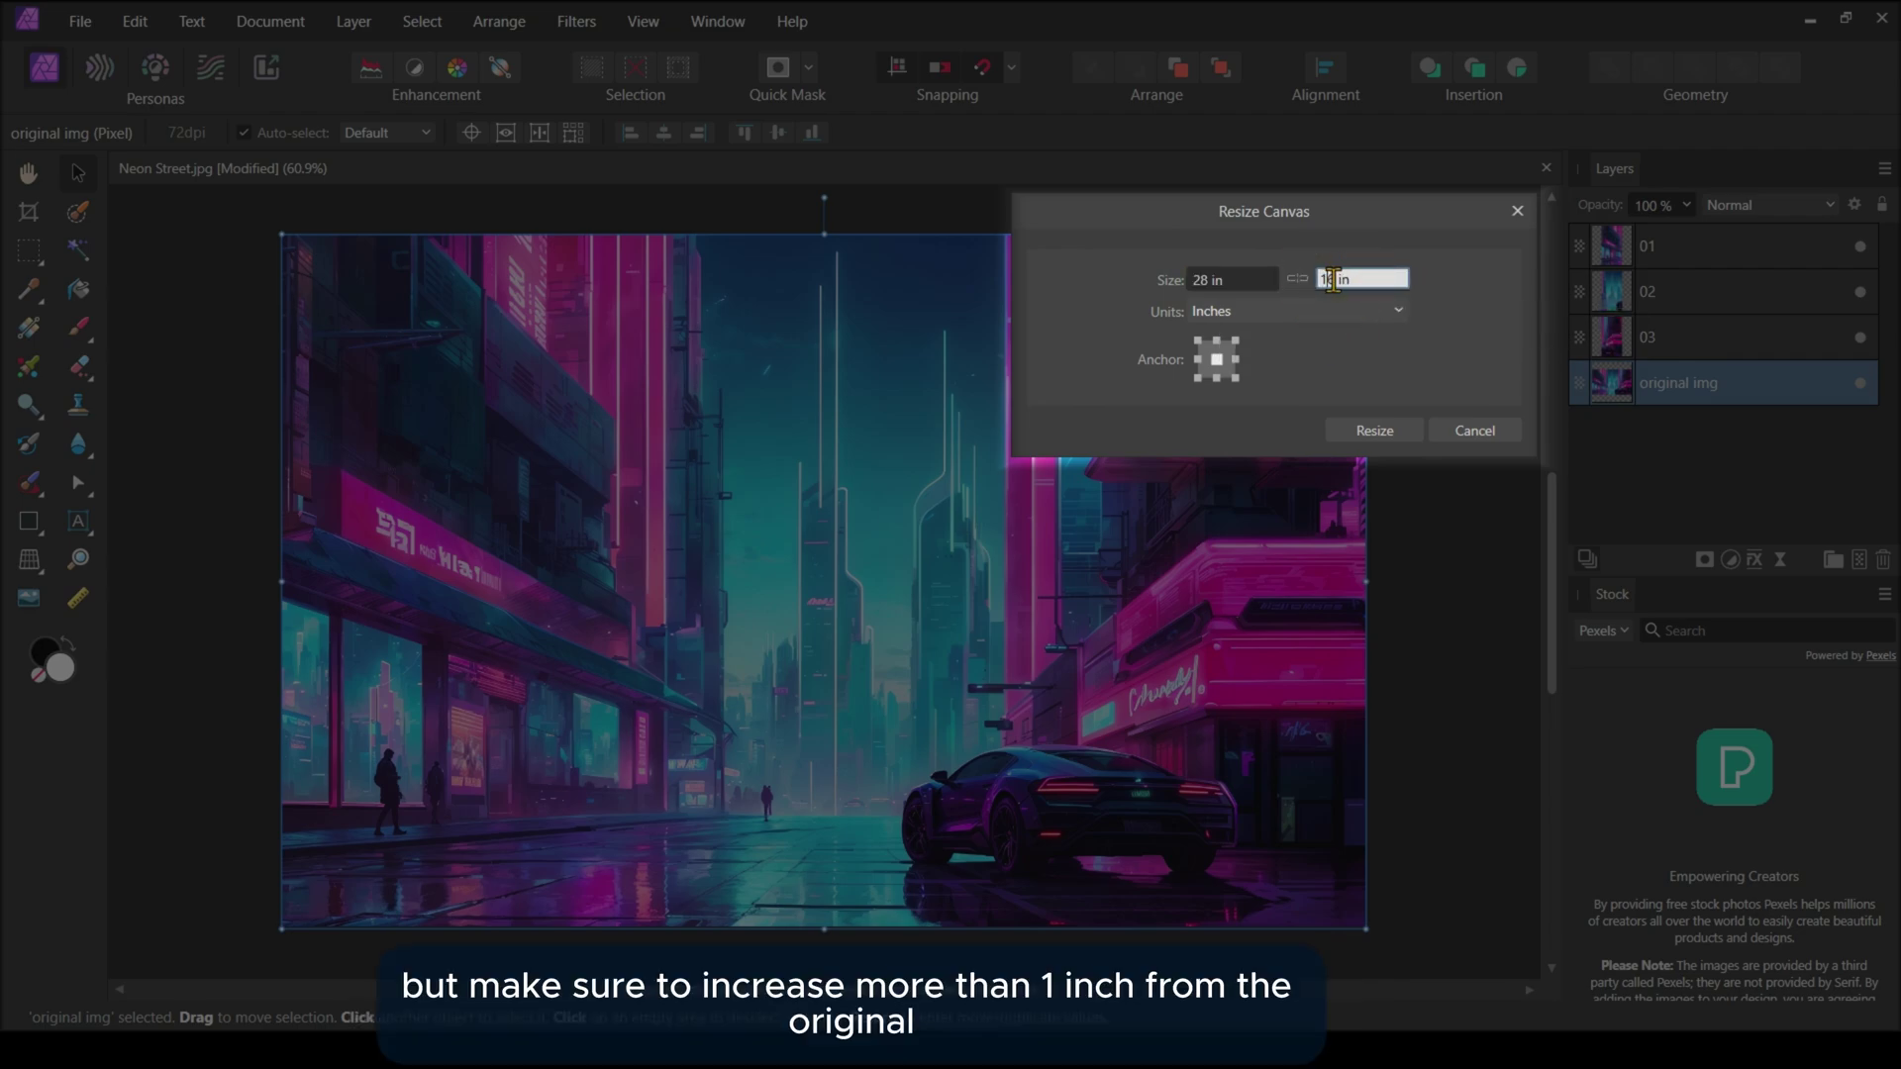
type("1")
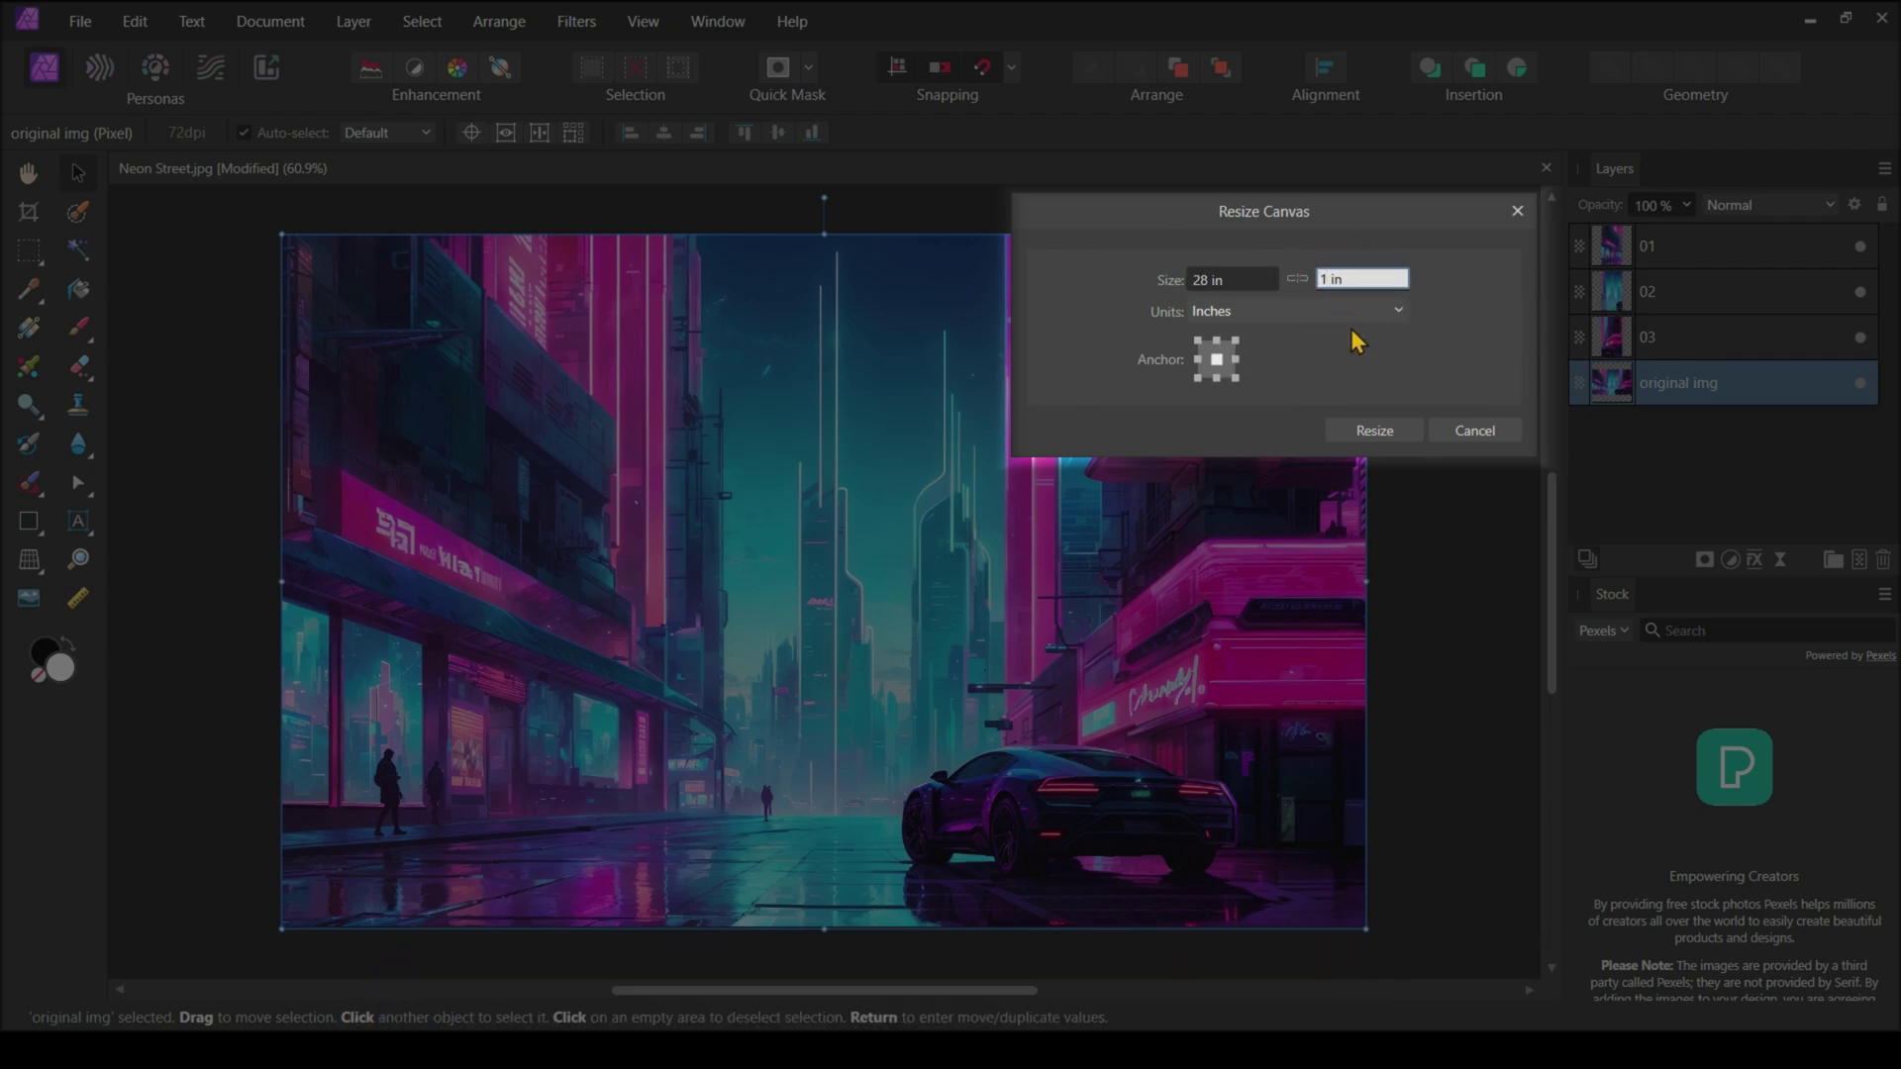
type("9")
left_click(1381, 432)
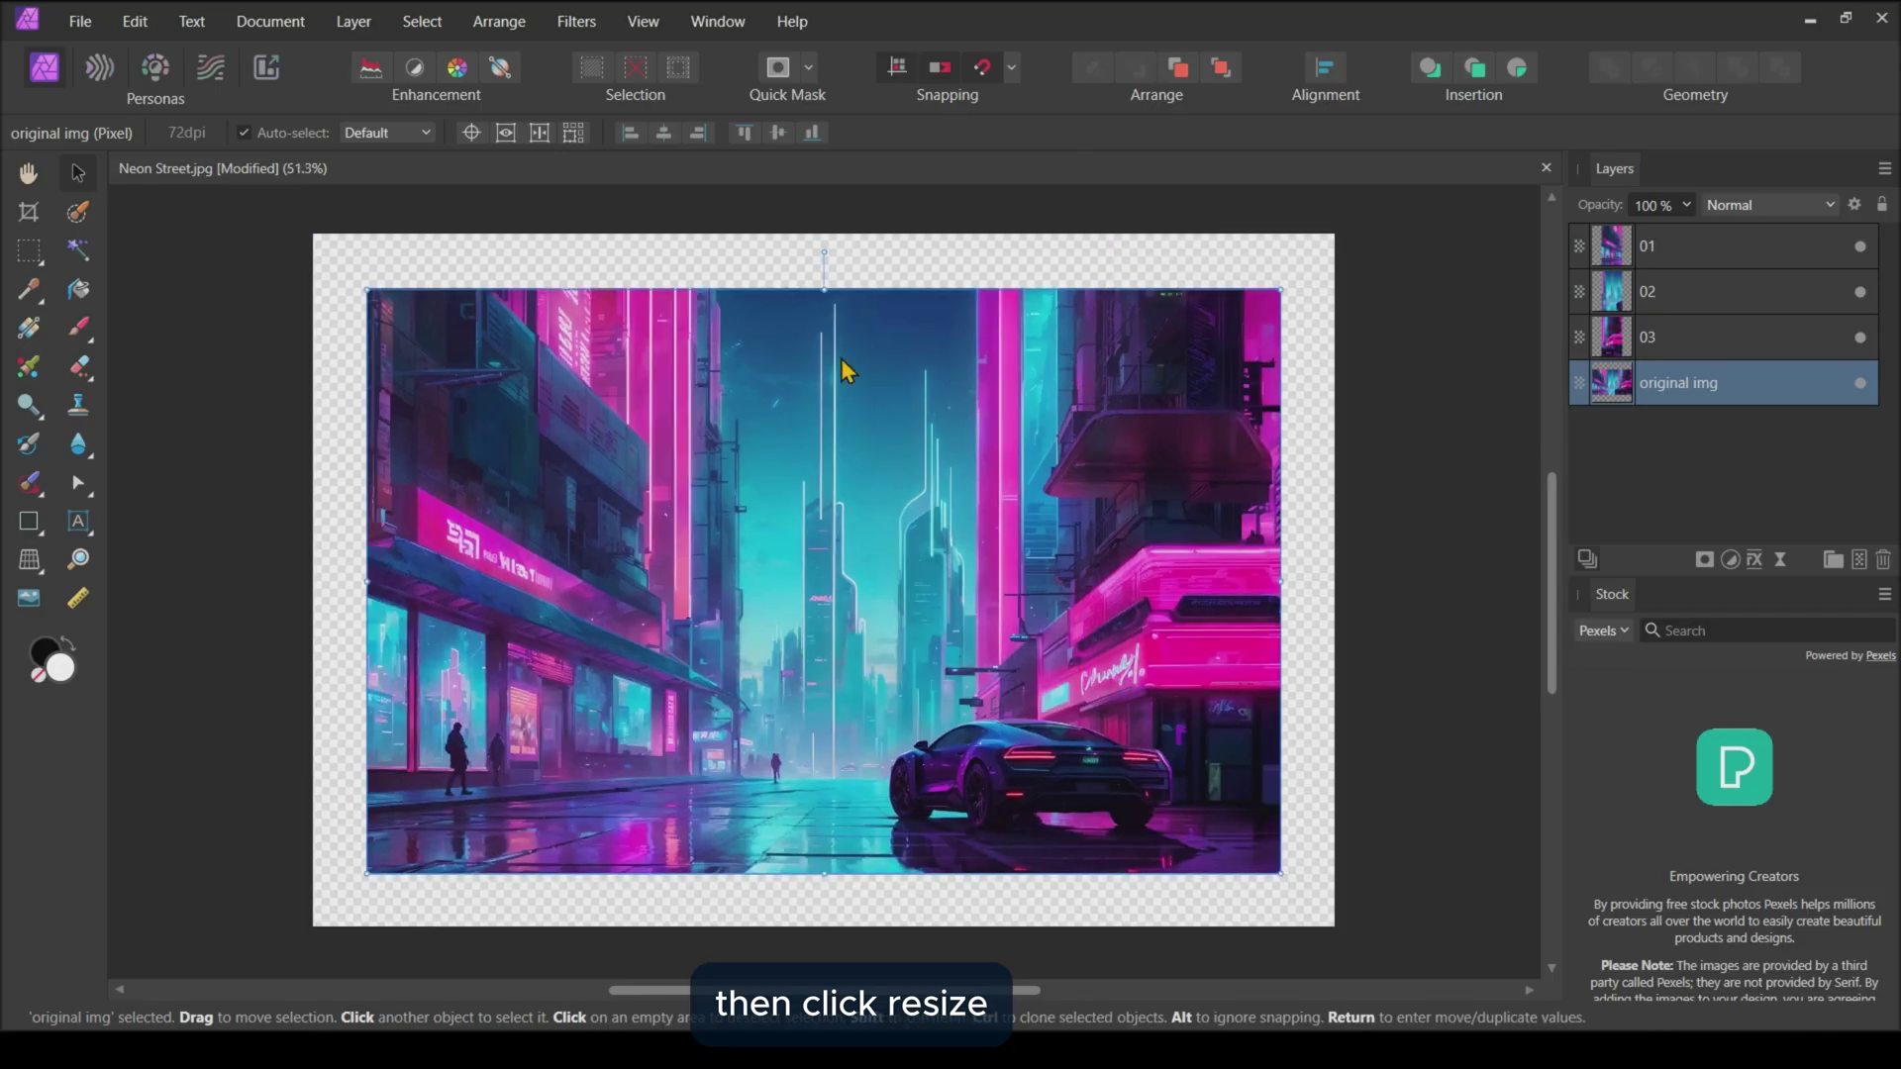
- Fill the original img layer with the white primary colour and resize the filled layer to roughly fit the canvas
left_click(139, 22)
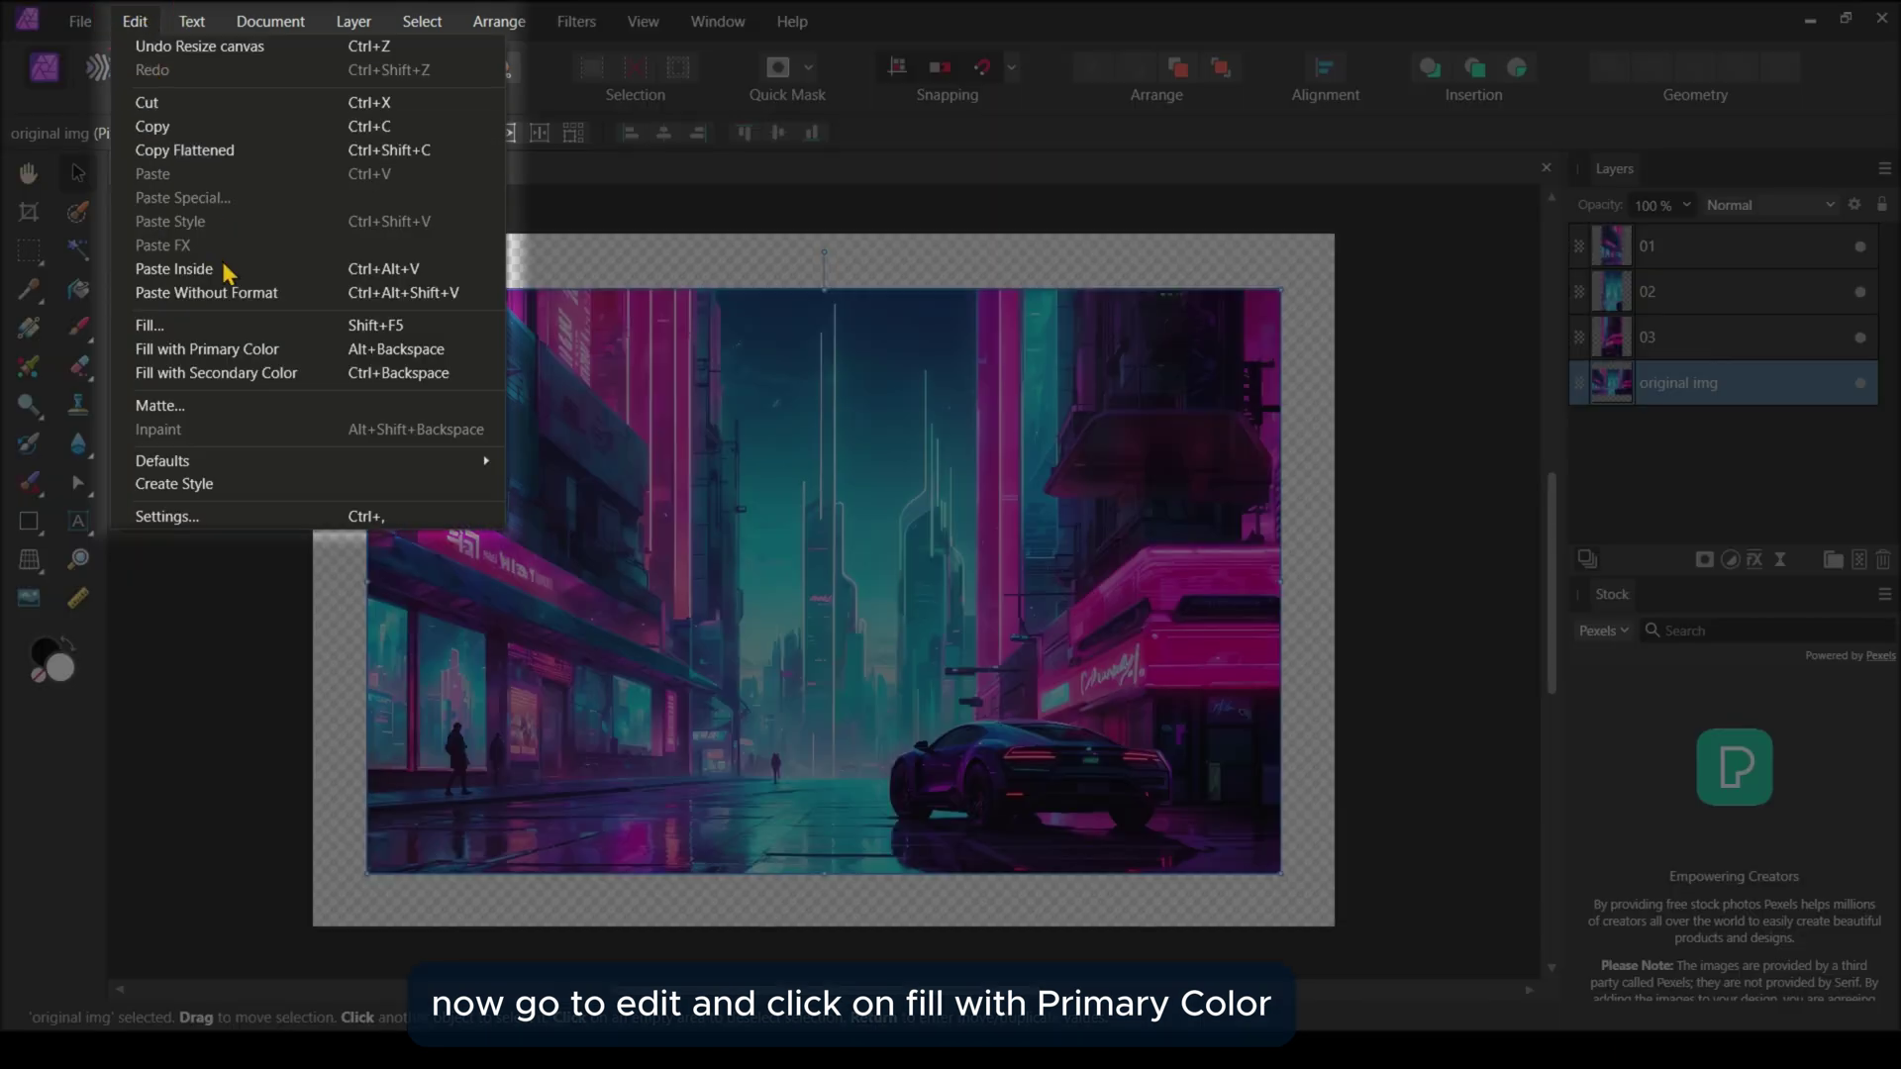
left_click(233, 357)
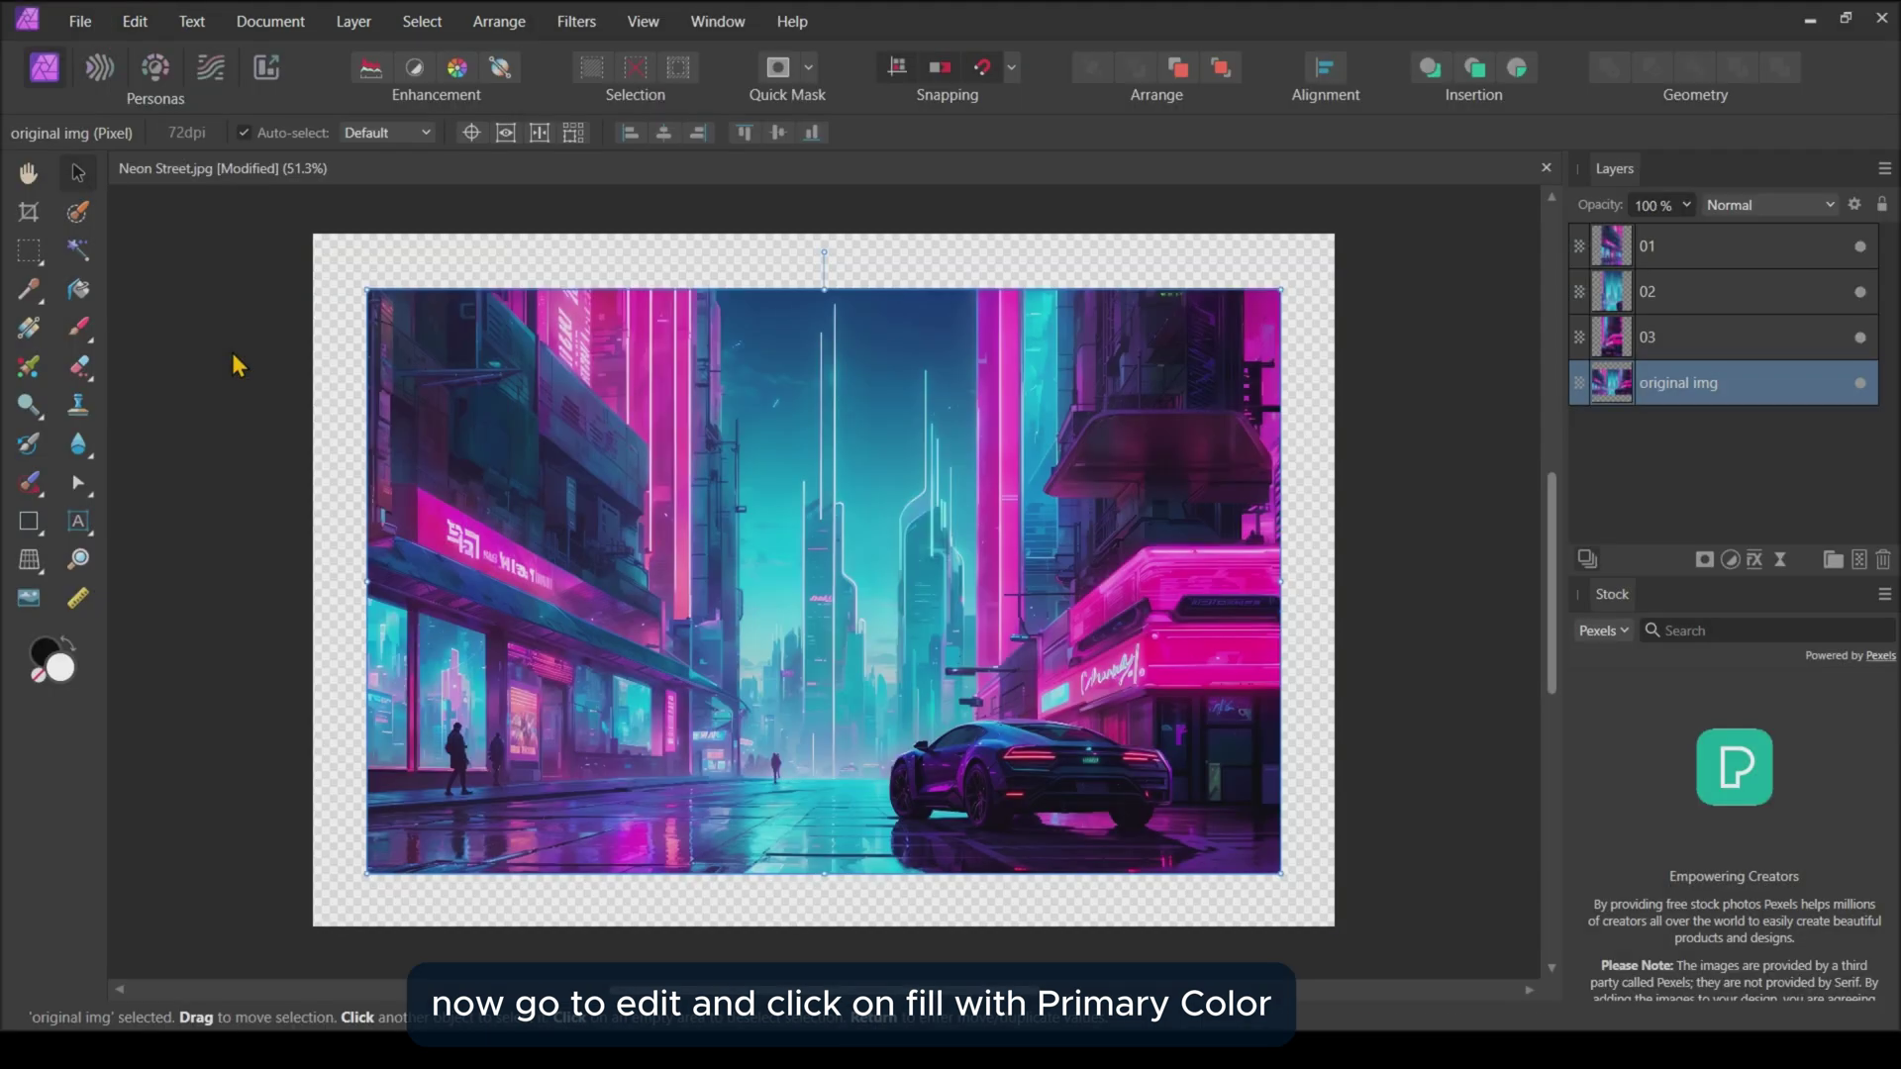
key("ctrl+minus")
key("ctrl+minus")
key("ctrl+minus")
left_click_drag(240, 214, 648, 415)
left_click_drag(824, 460, 824, 448)
left_click(502, 431)
key("ctrl+0")
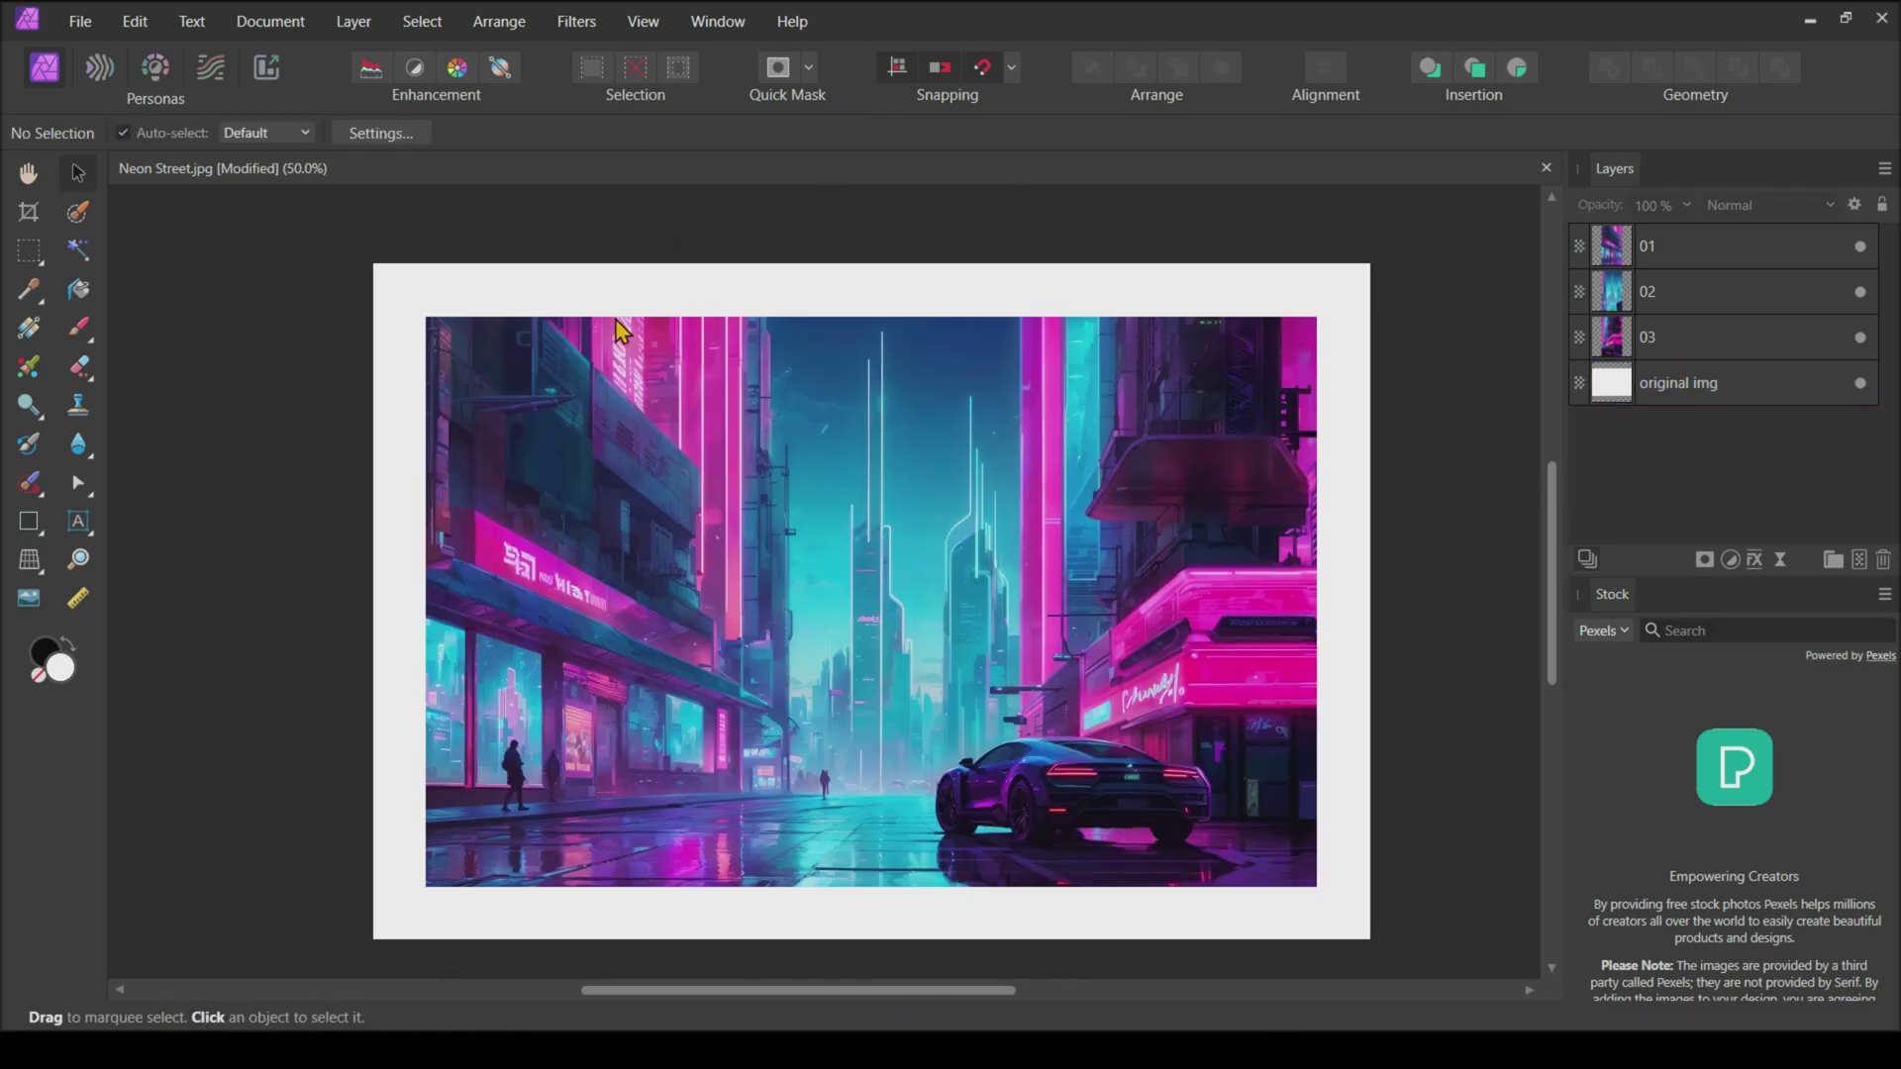
- Move the left slice on layer 01 20 px to the left, leaving a gap beside the middle slice
left_click(546, 528)
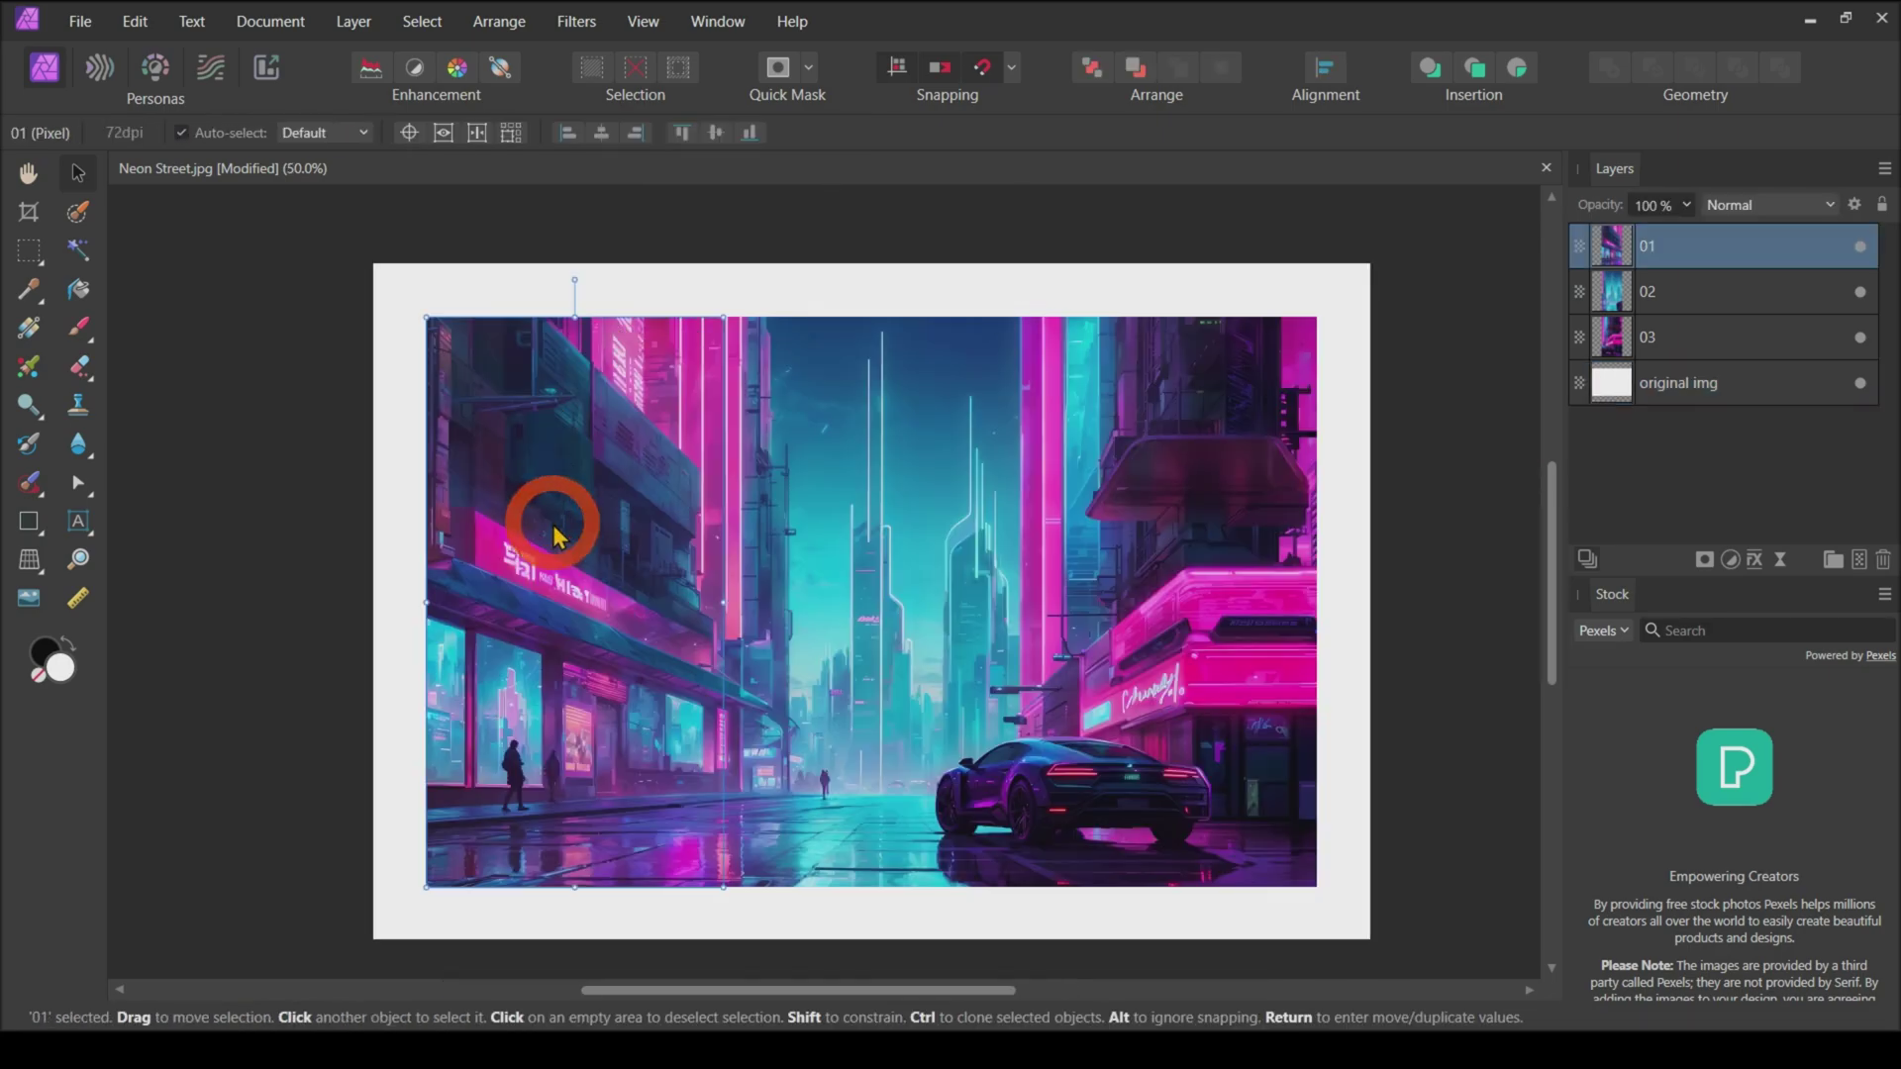
left_click(863, 419)
left_click(1198, 411)
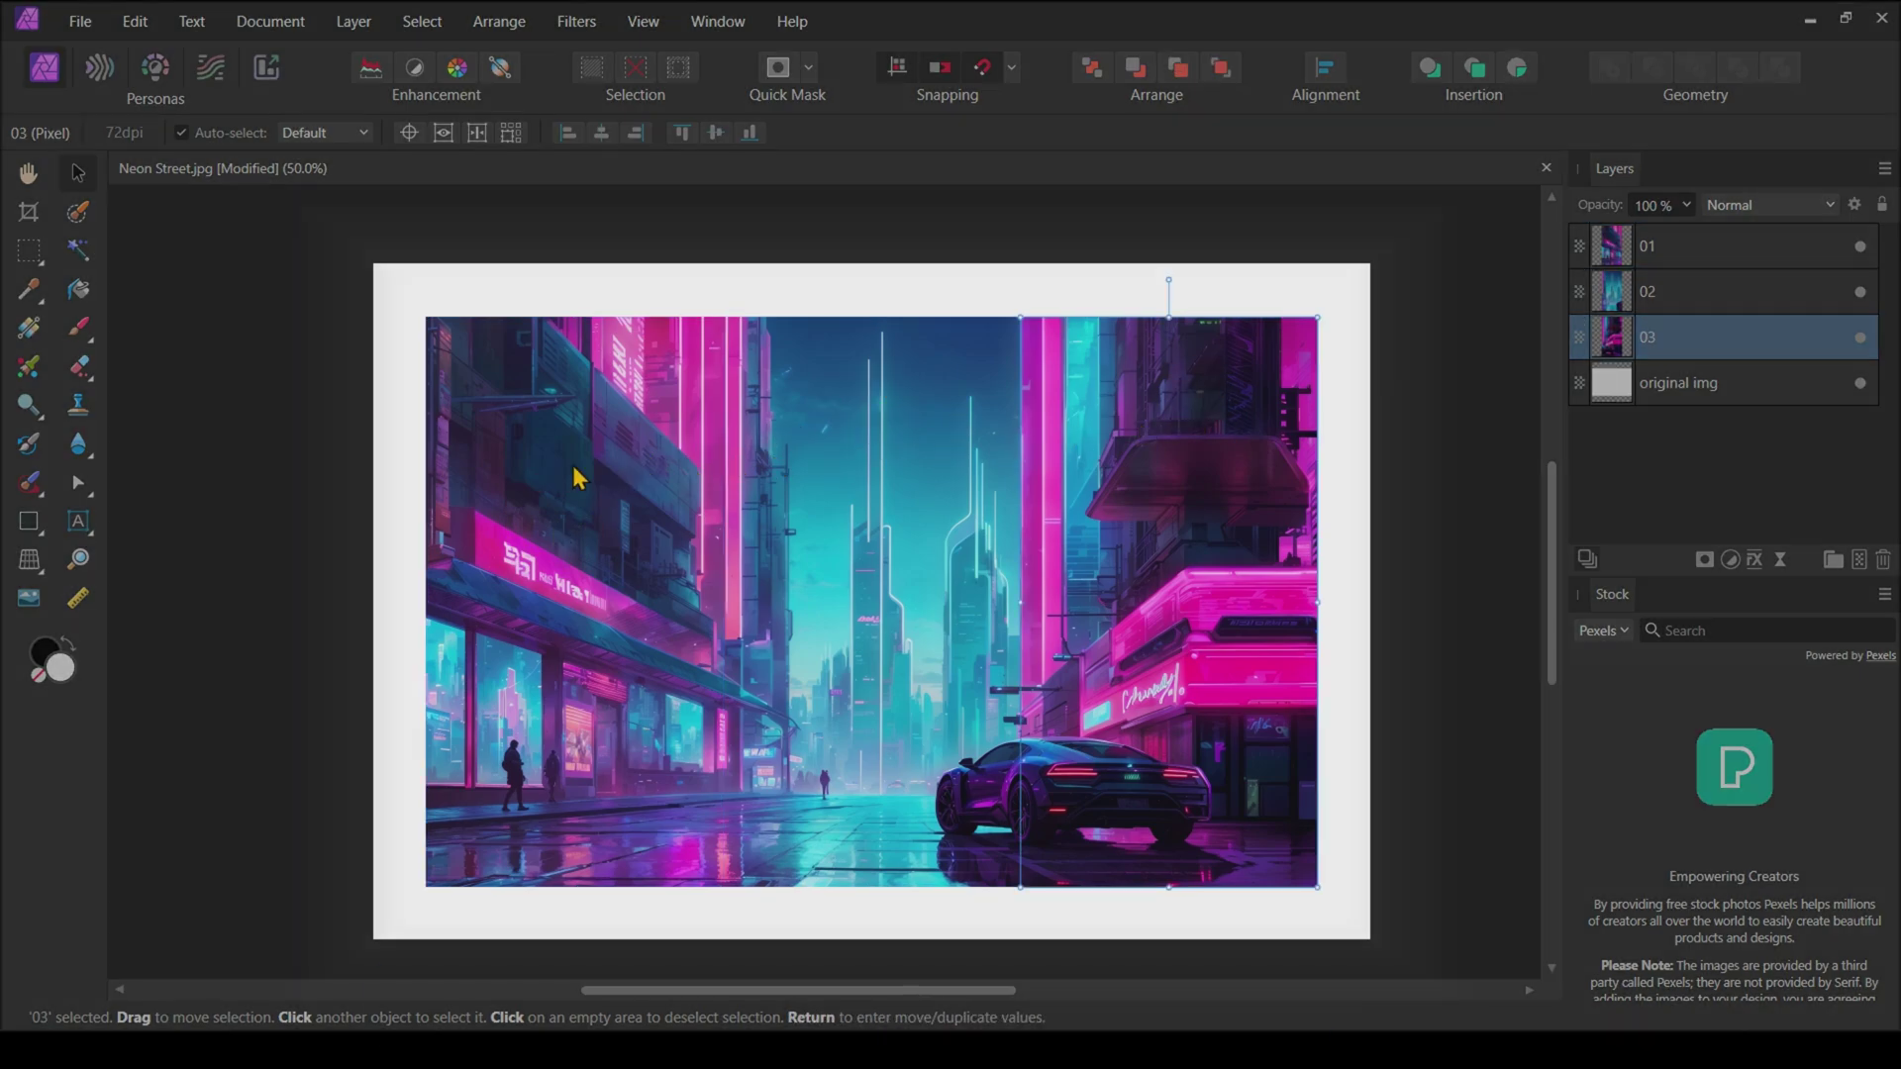
left_click(576, 475)
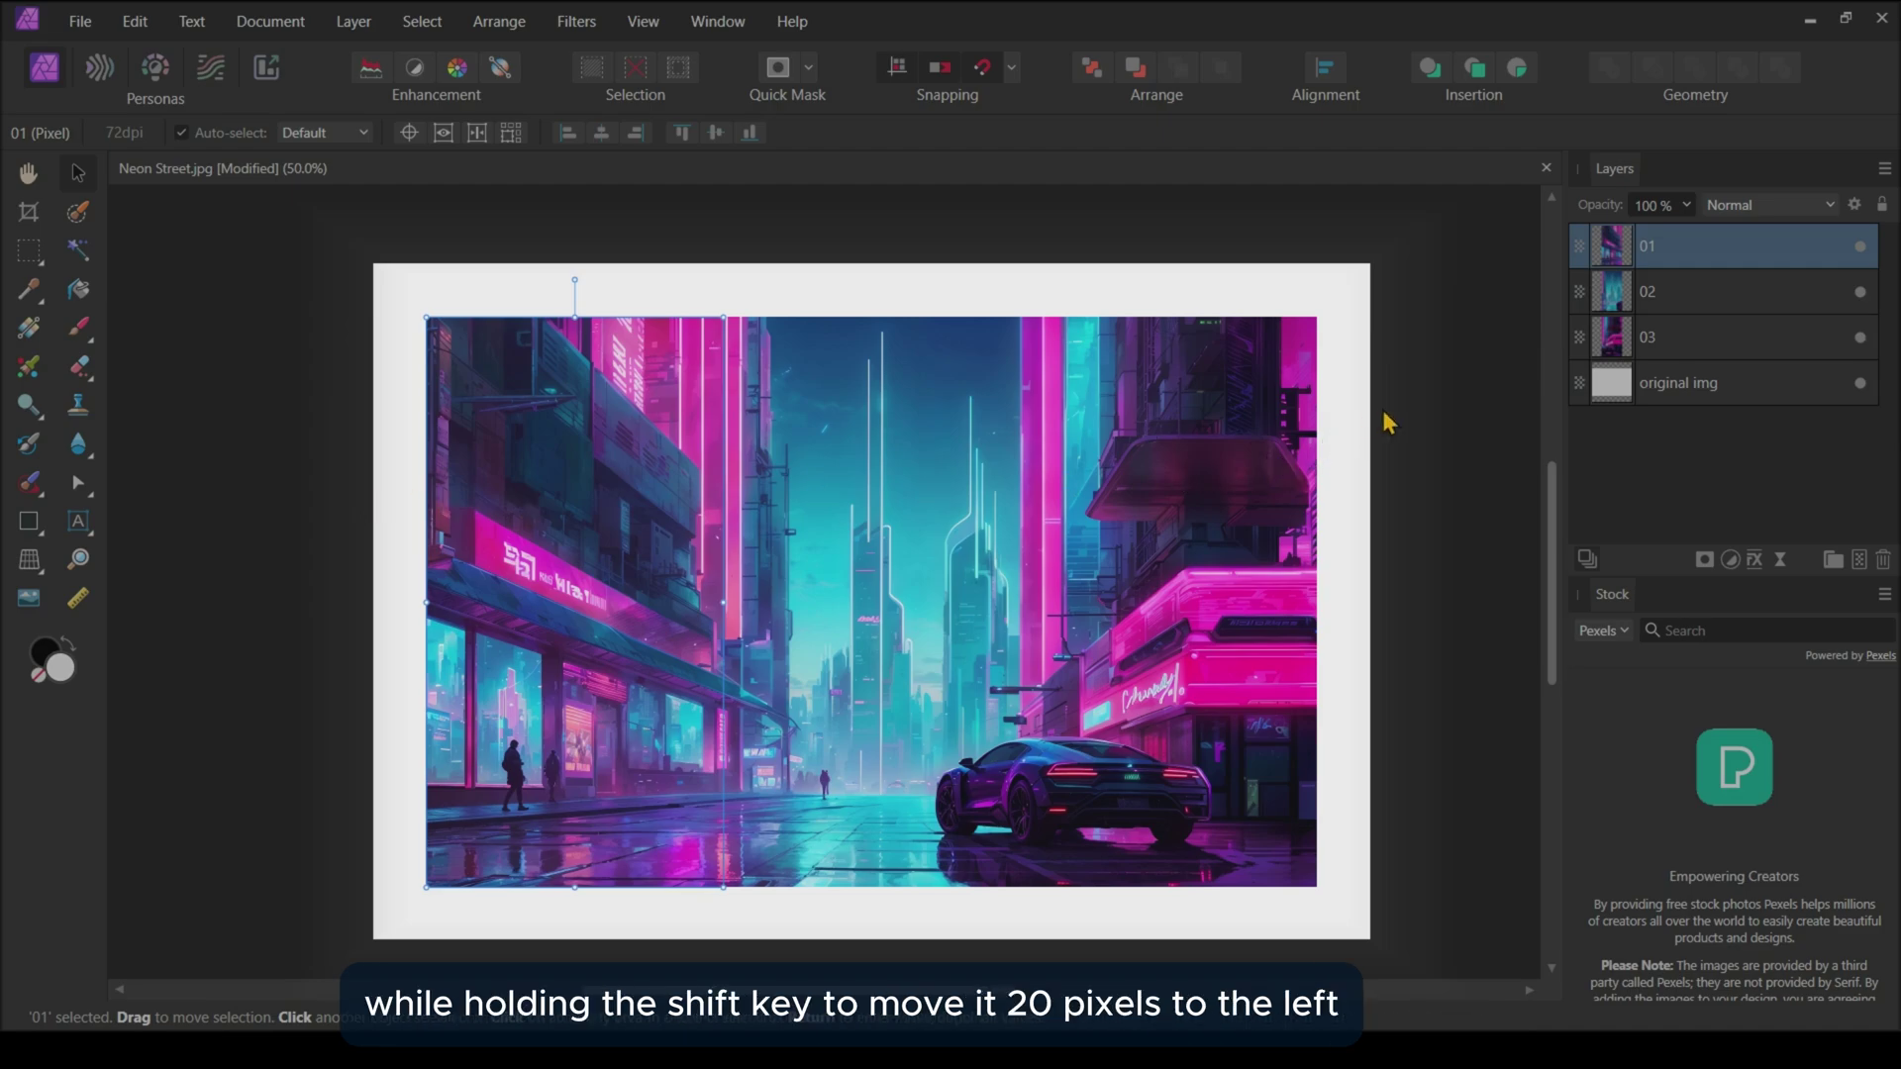
key("shift+Left")
key("shift+Left")
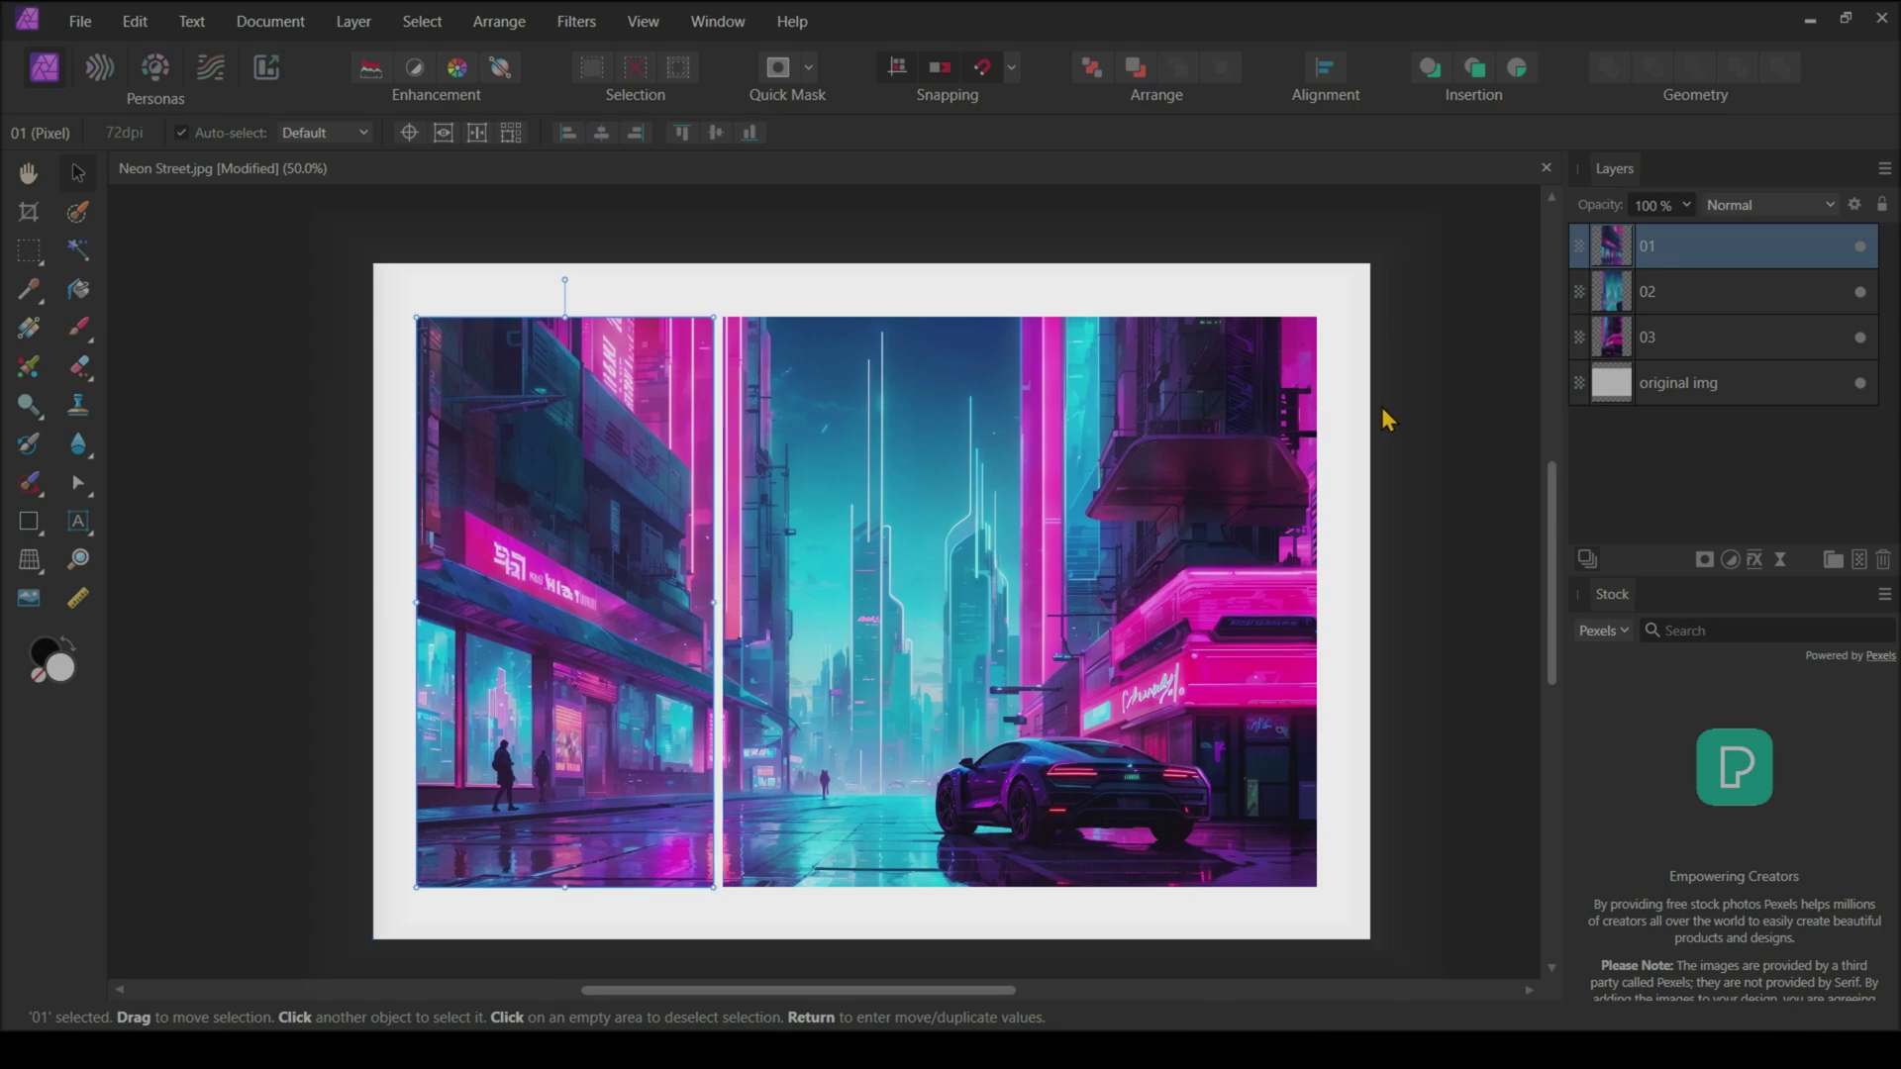
- Move the right slice on layer 03 20 px to the right and deselect it
left_click(1270, 418)
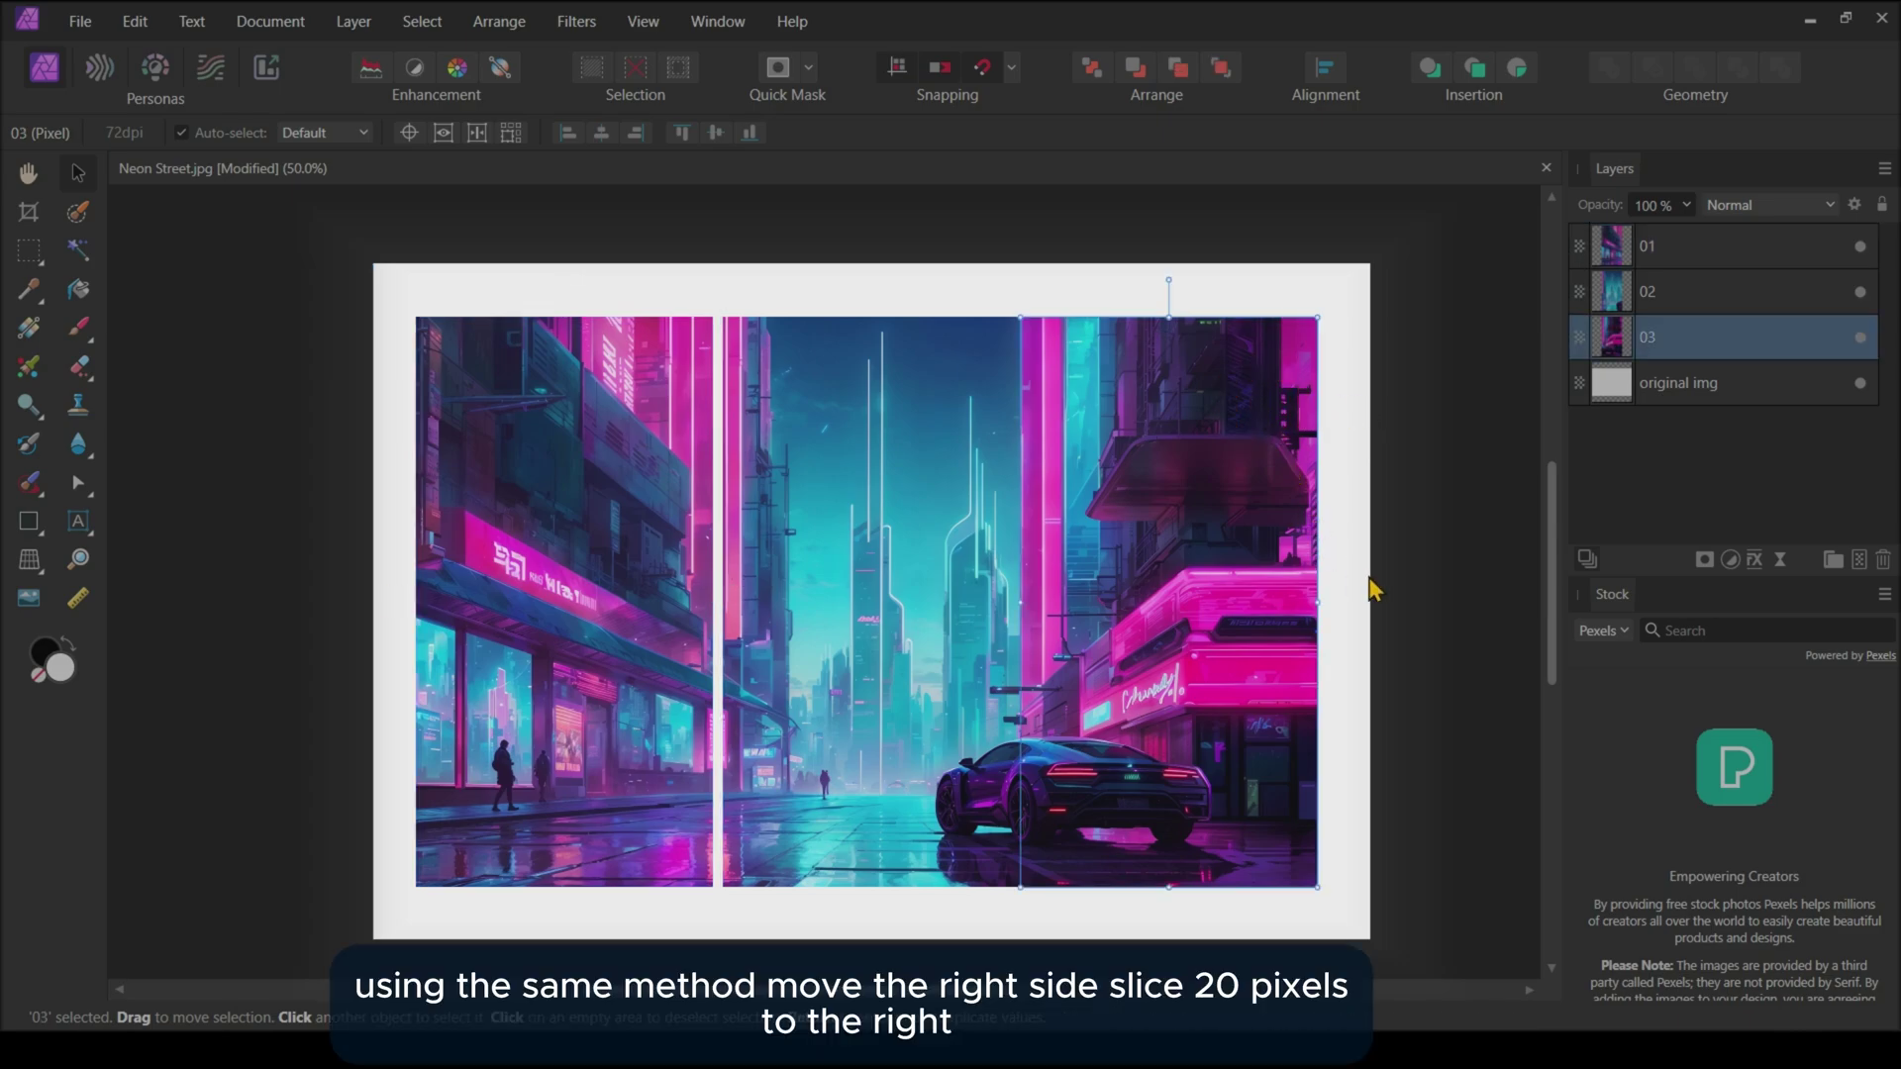
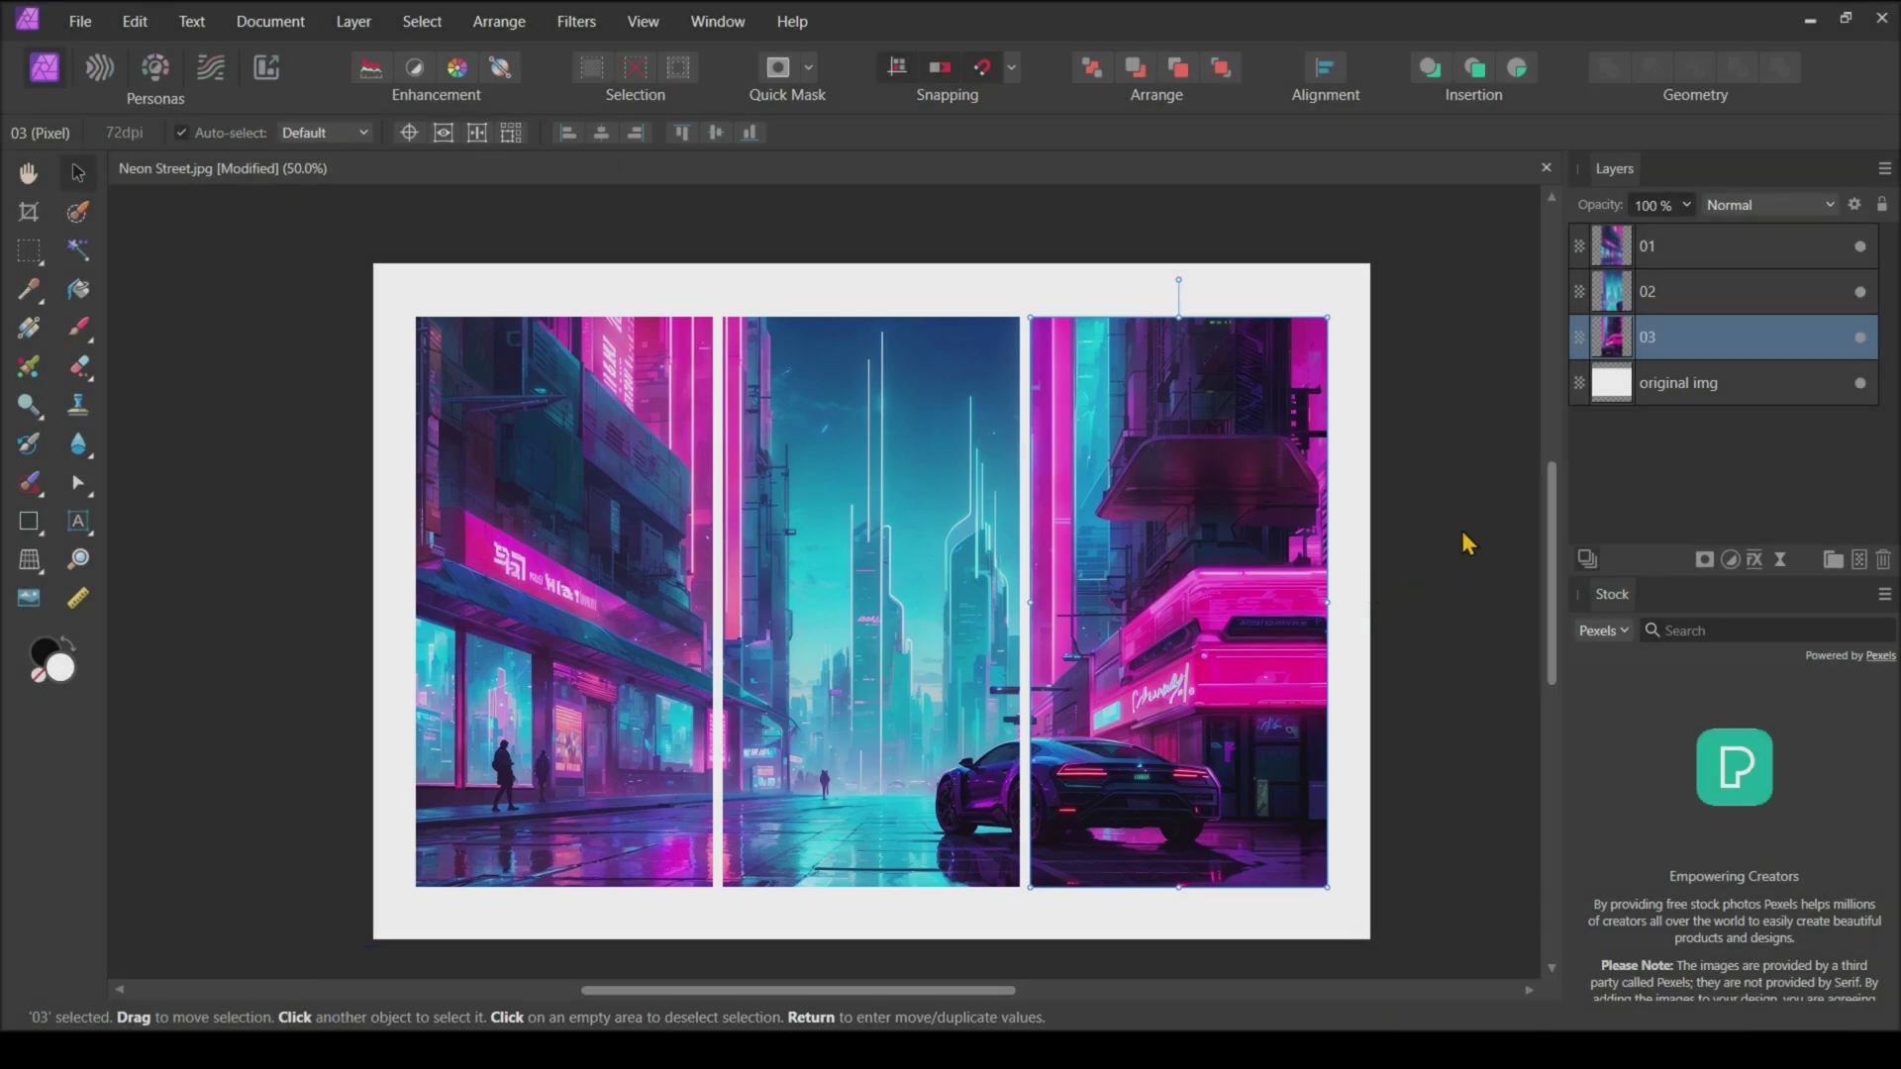
left_click(1468, 541)
scroll(382, 830, "right", 5)
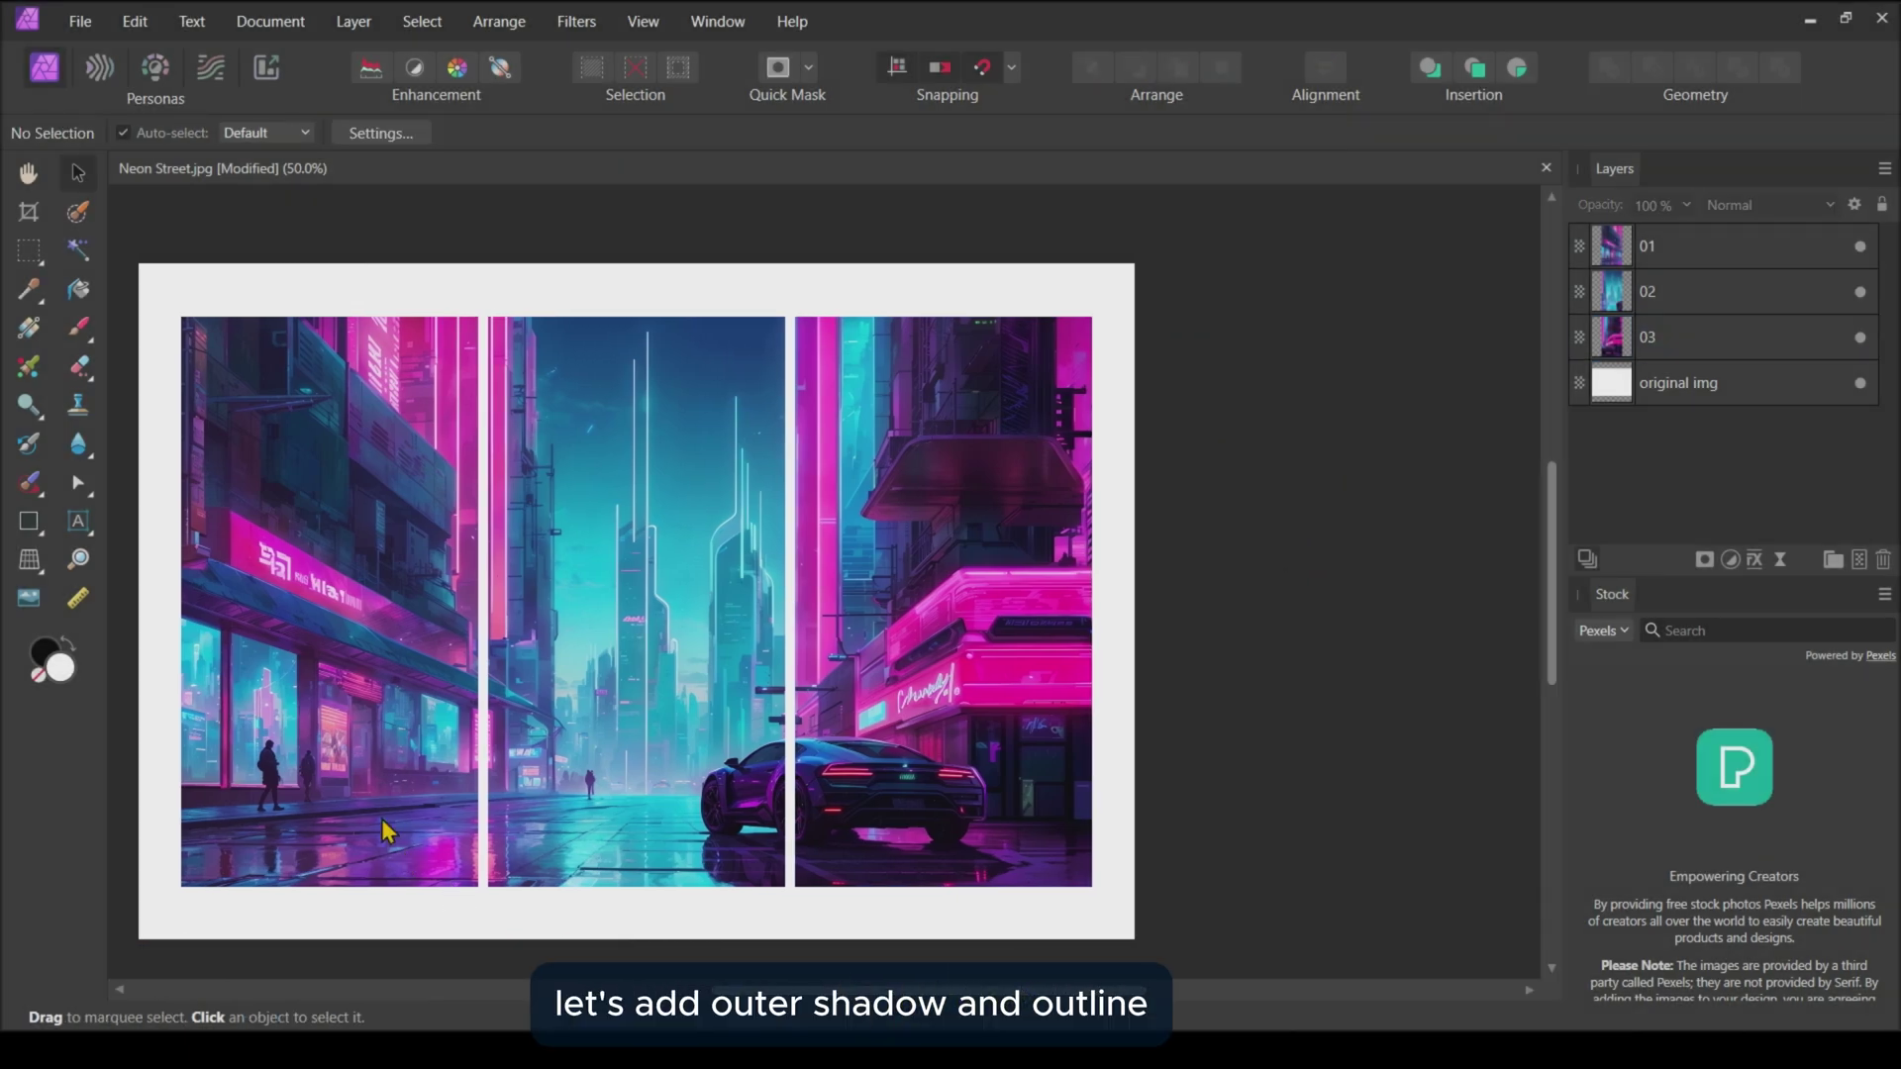
- Add an outer shadow layer effect with a 75 px radius to the left slice on layer 01
left_click(411, 577)
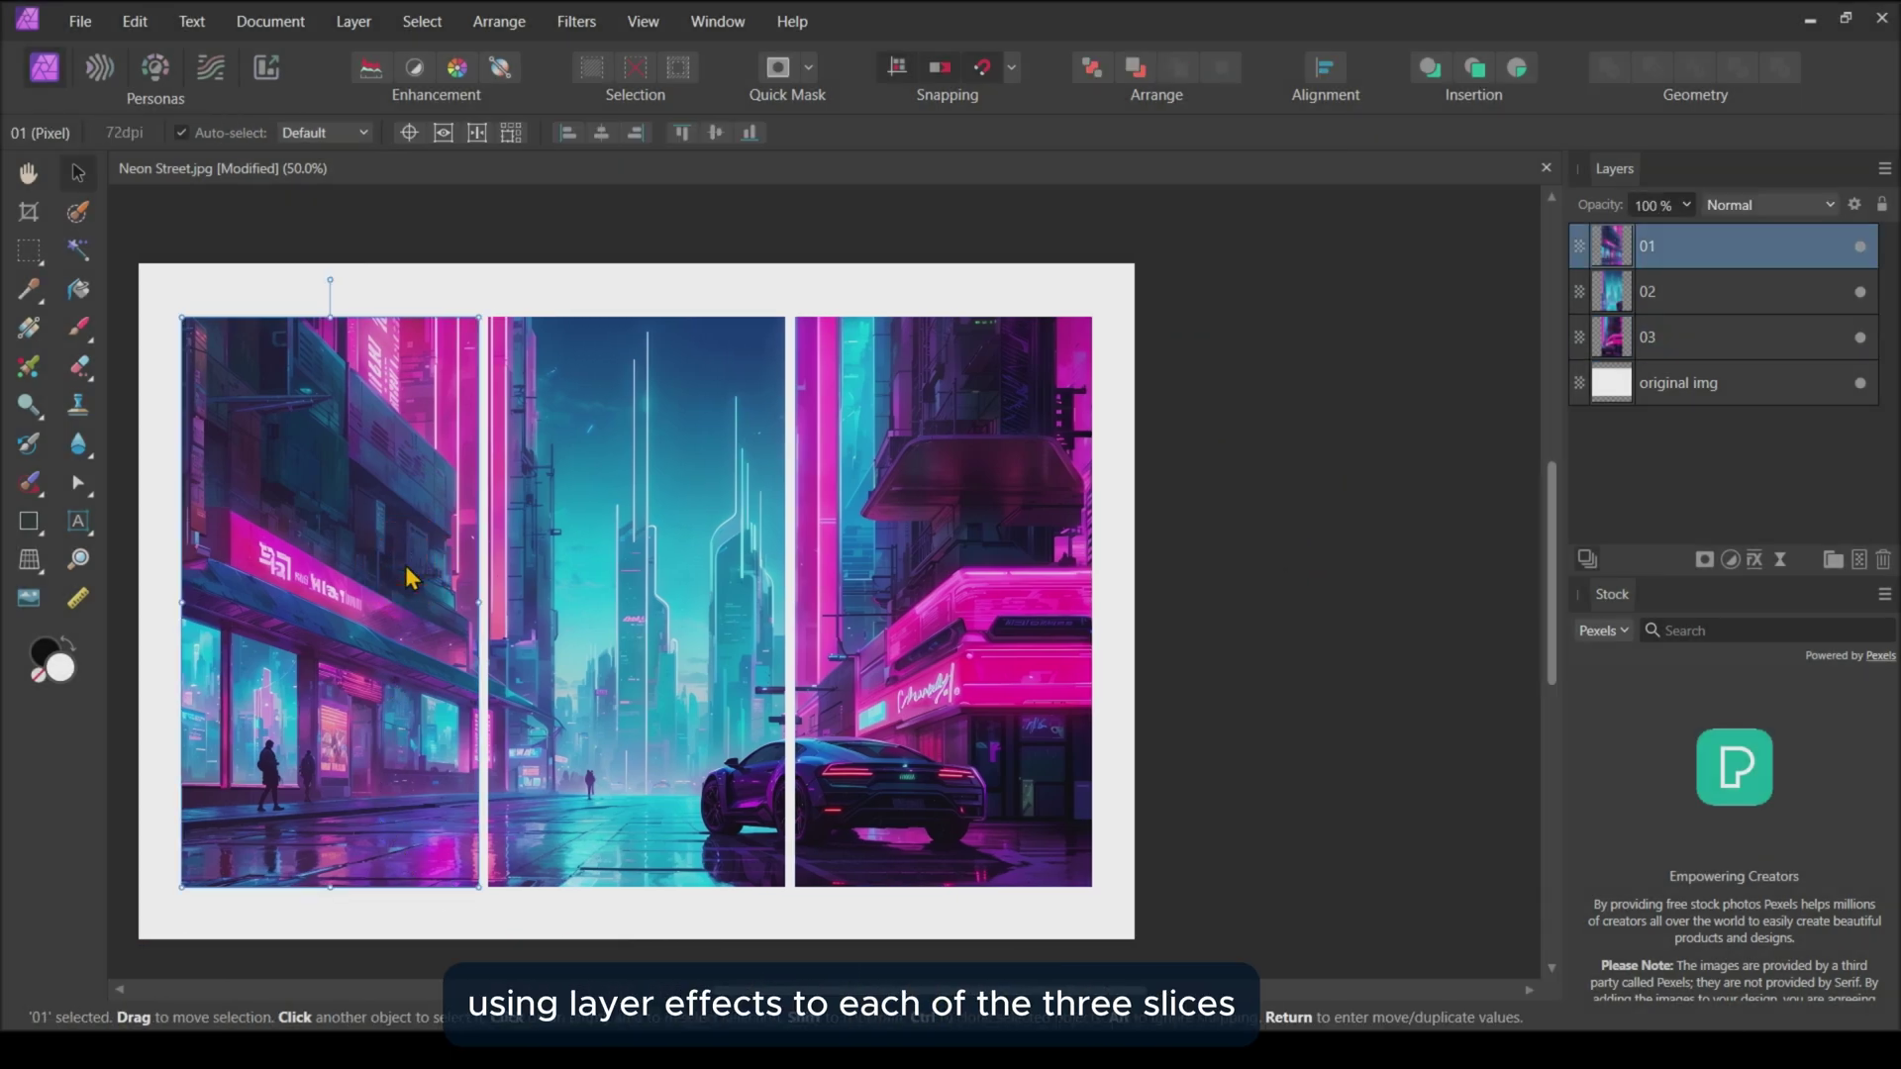
left_click(1752, 559)
left_click_drag(566, 487, 1108, 565)
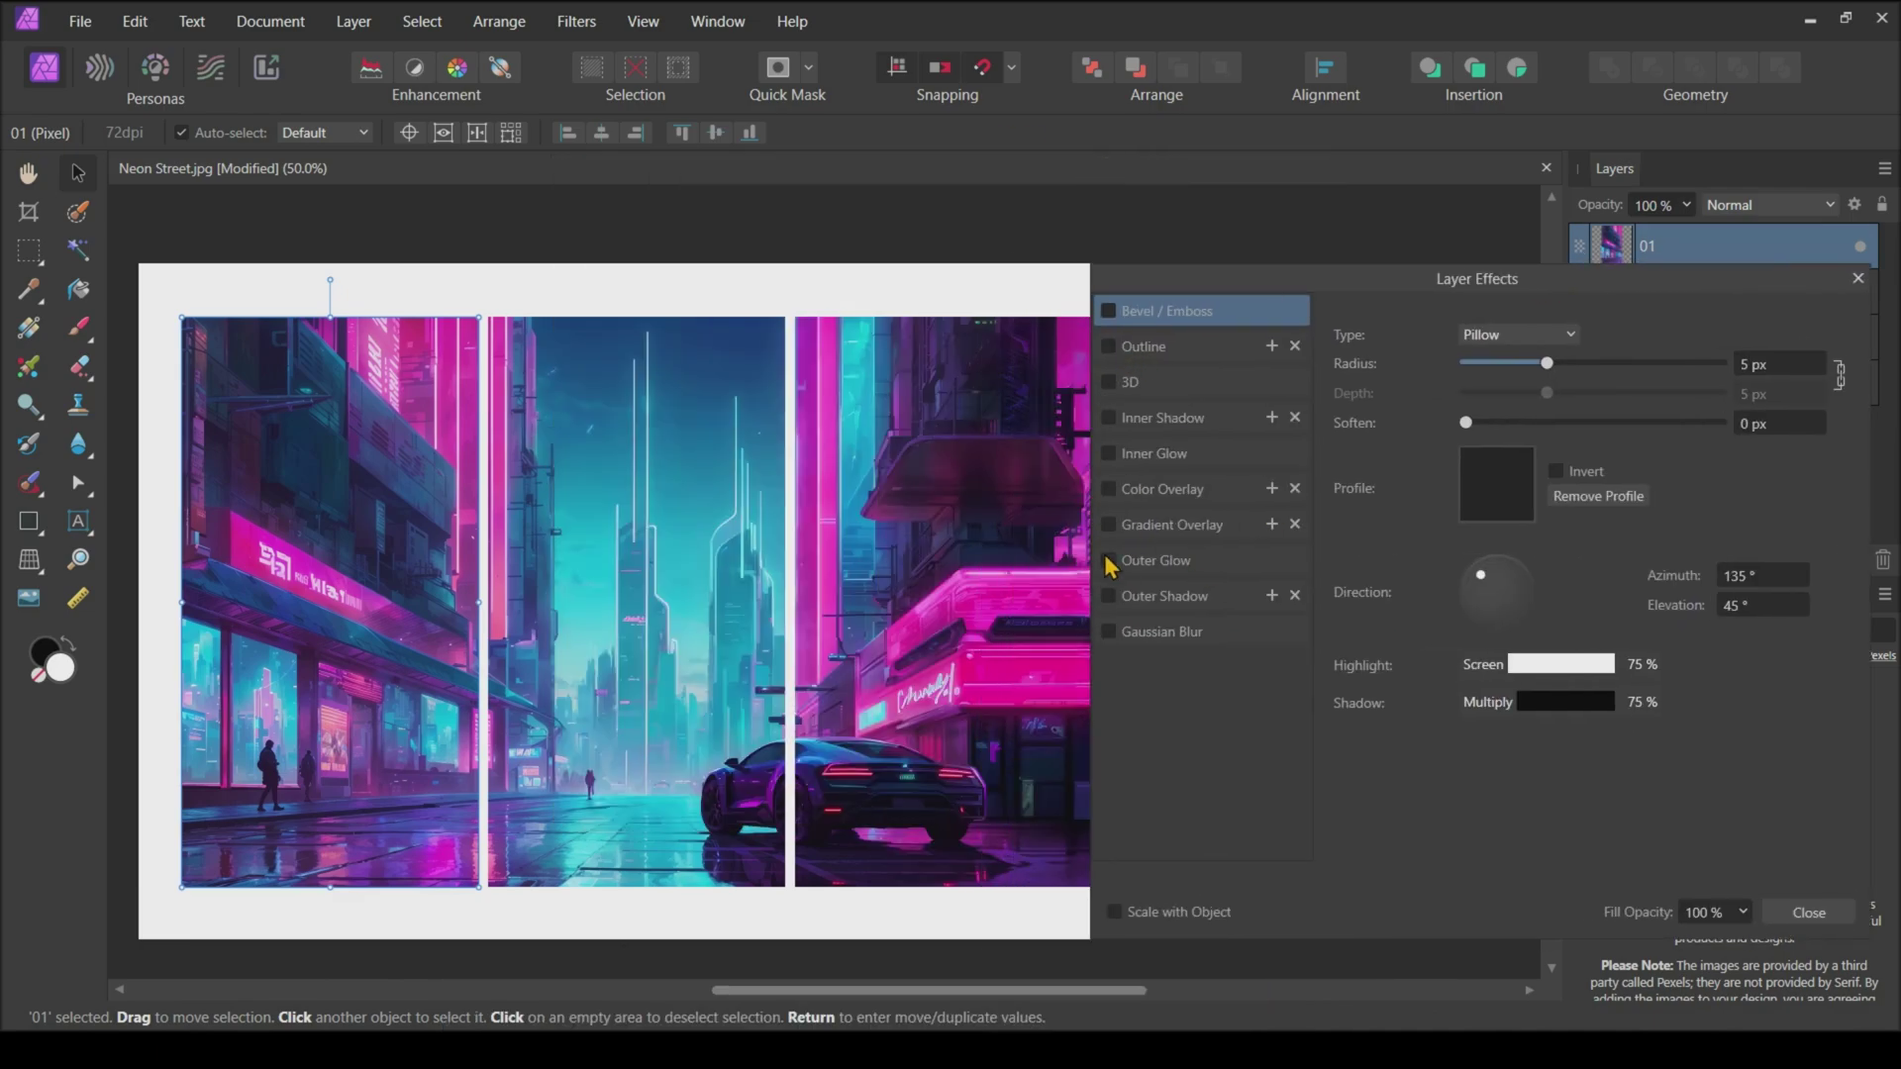
left_click(1154, 598)
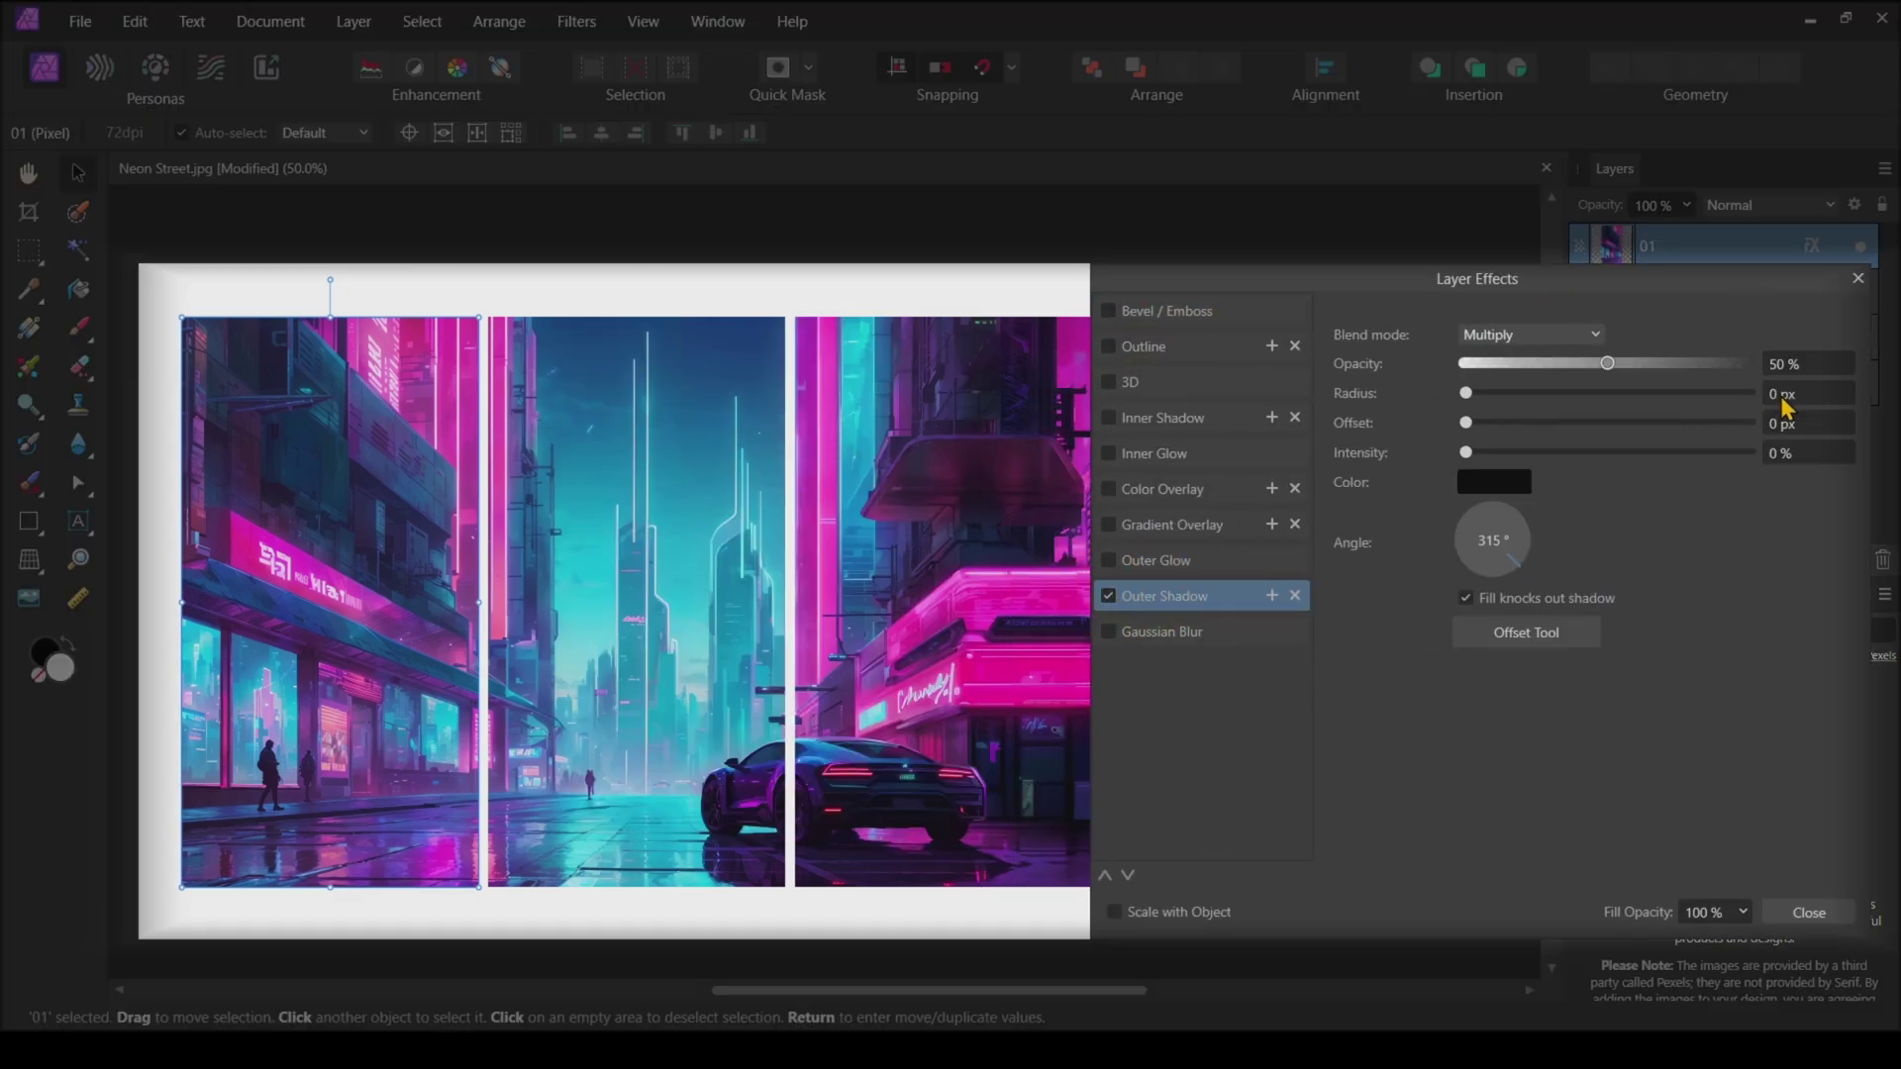
left_click(1775, 393)
type("75")
key("Return")
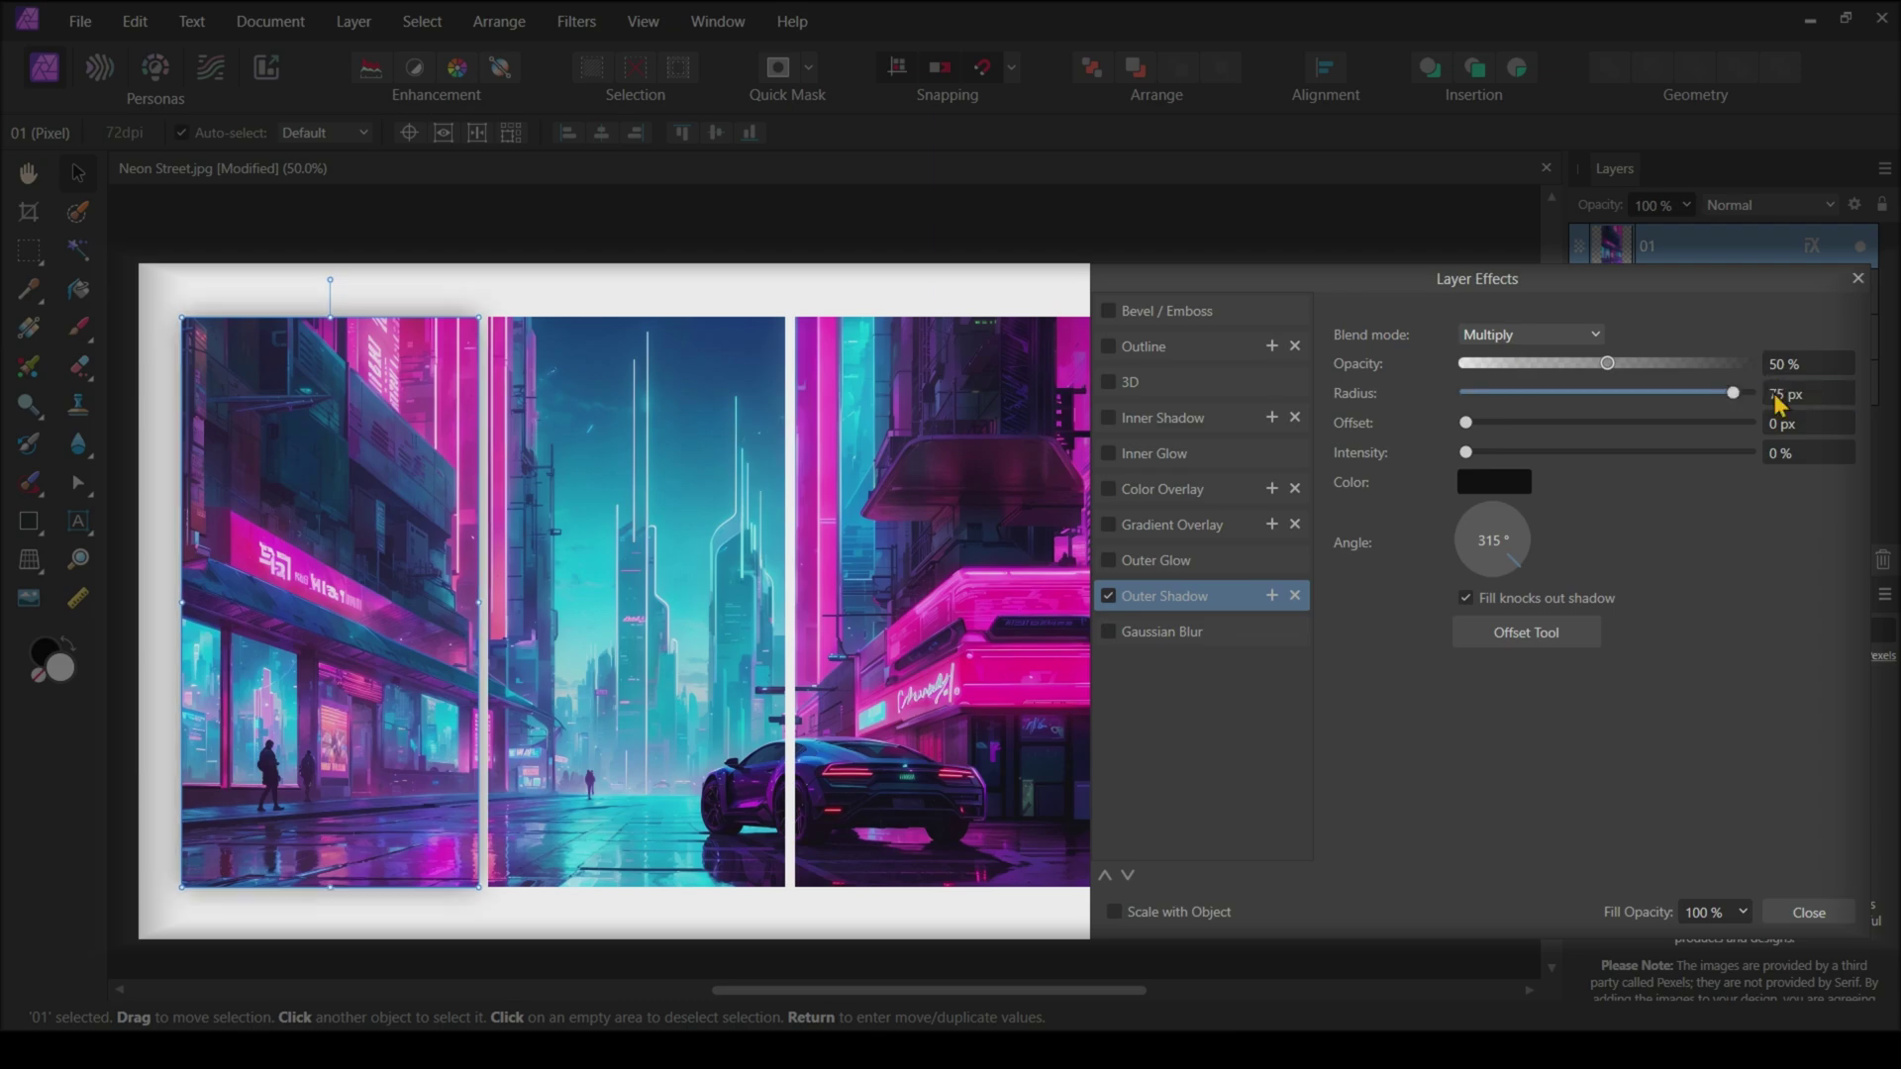
- Set the left slice's outer shadow to 25 px offset, 5 % intensity and a 225° angle
left_click(1777, 423)
type("25")
key("Return")
left_click(1782, 453)
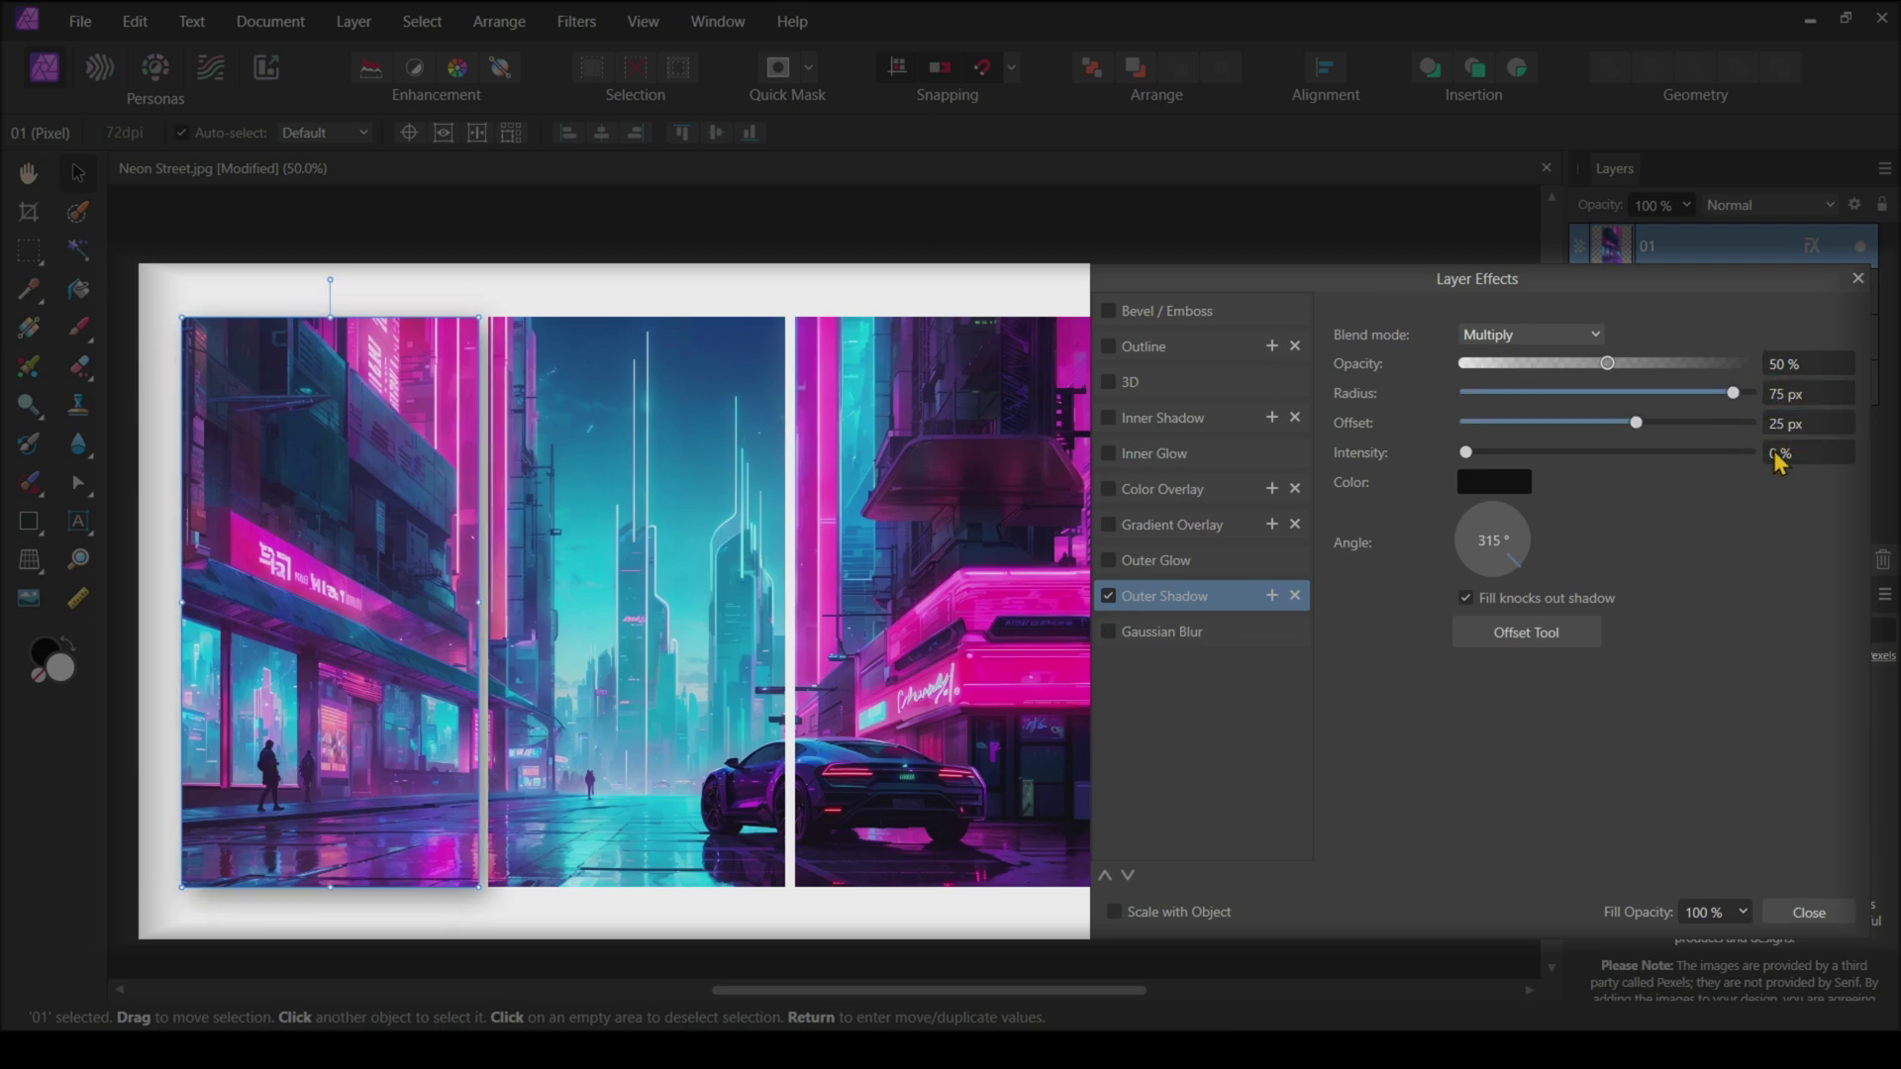
type("5")
key("Return")
left_click(1470, 574)
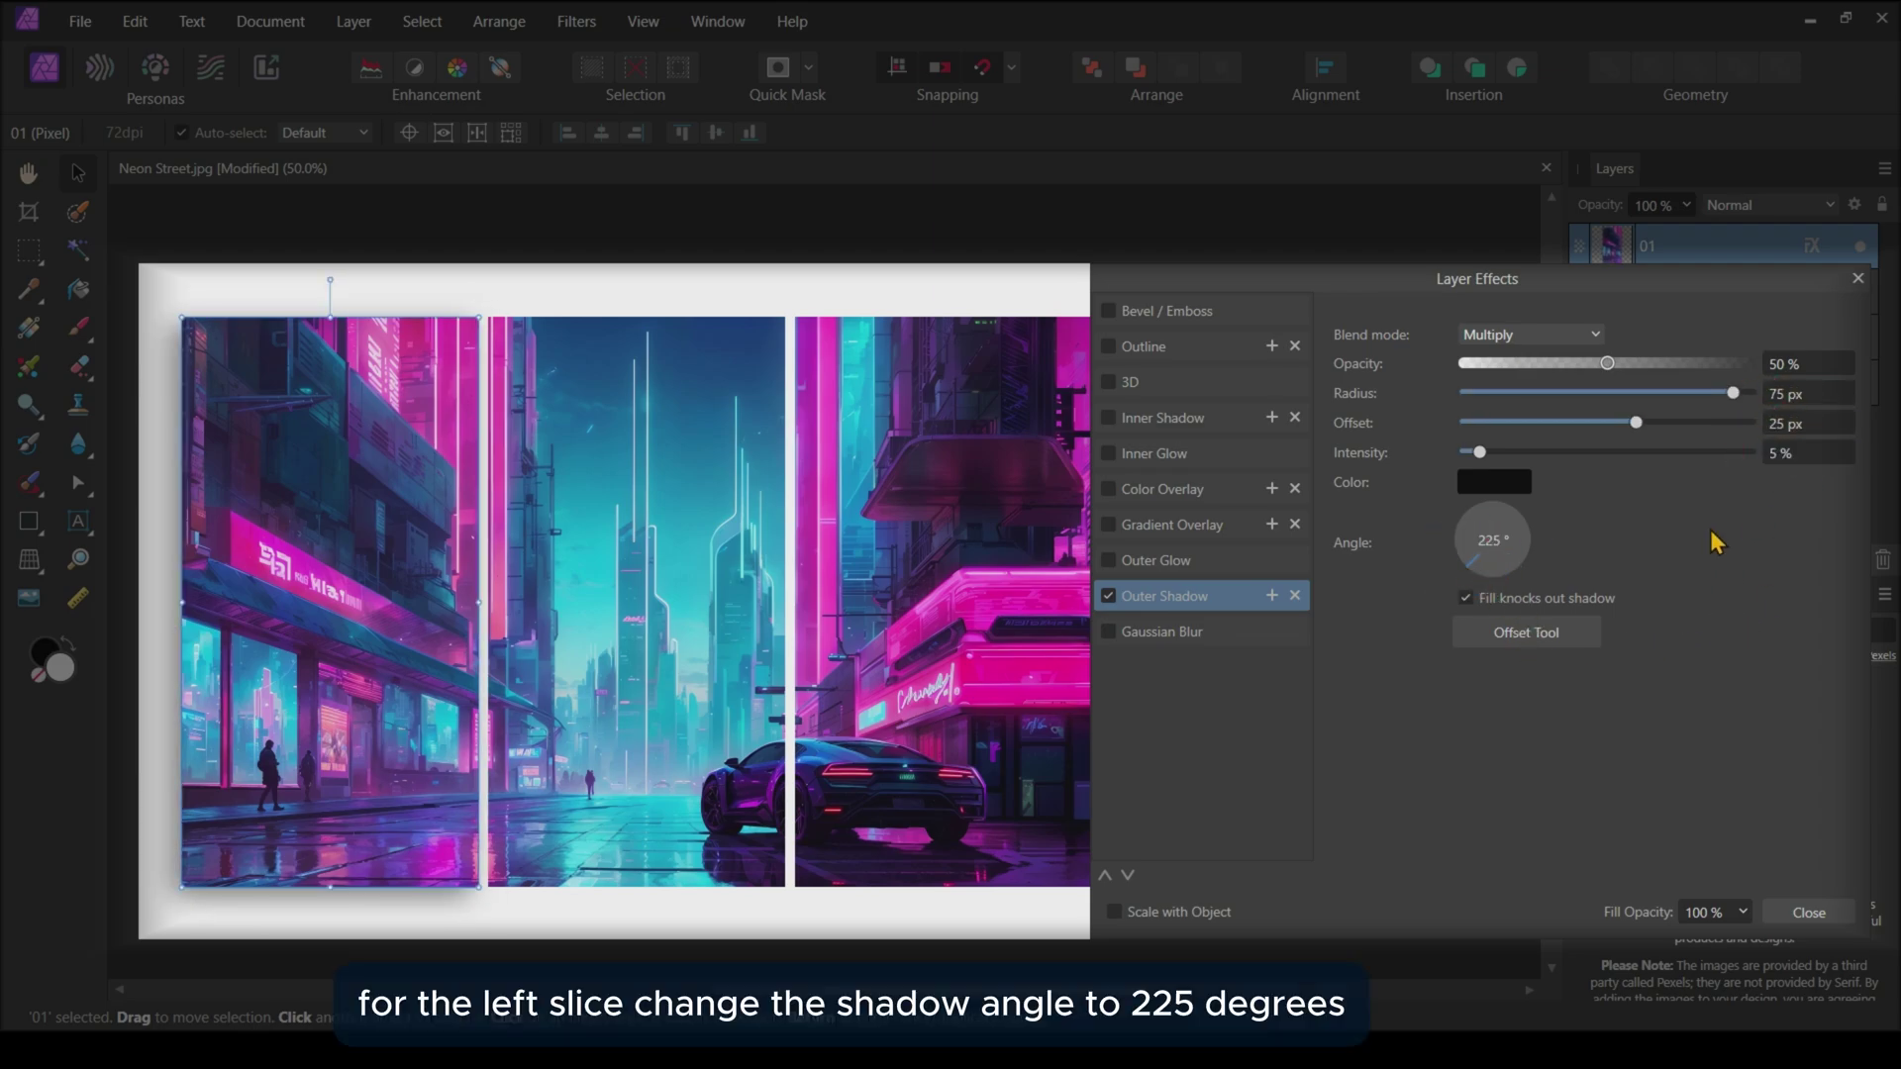
- Change the left slice's outer shadow offset to 15 px and its opacity to 60 %
left_click_drag(1635, 422, 1557, 429)
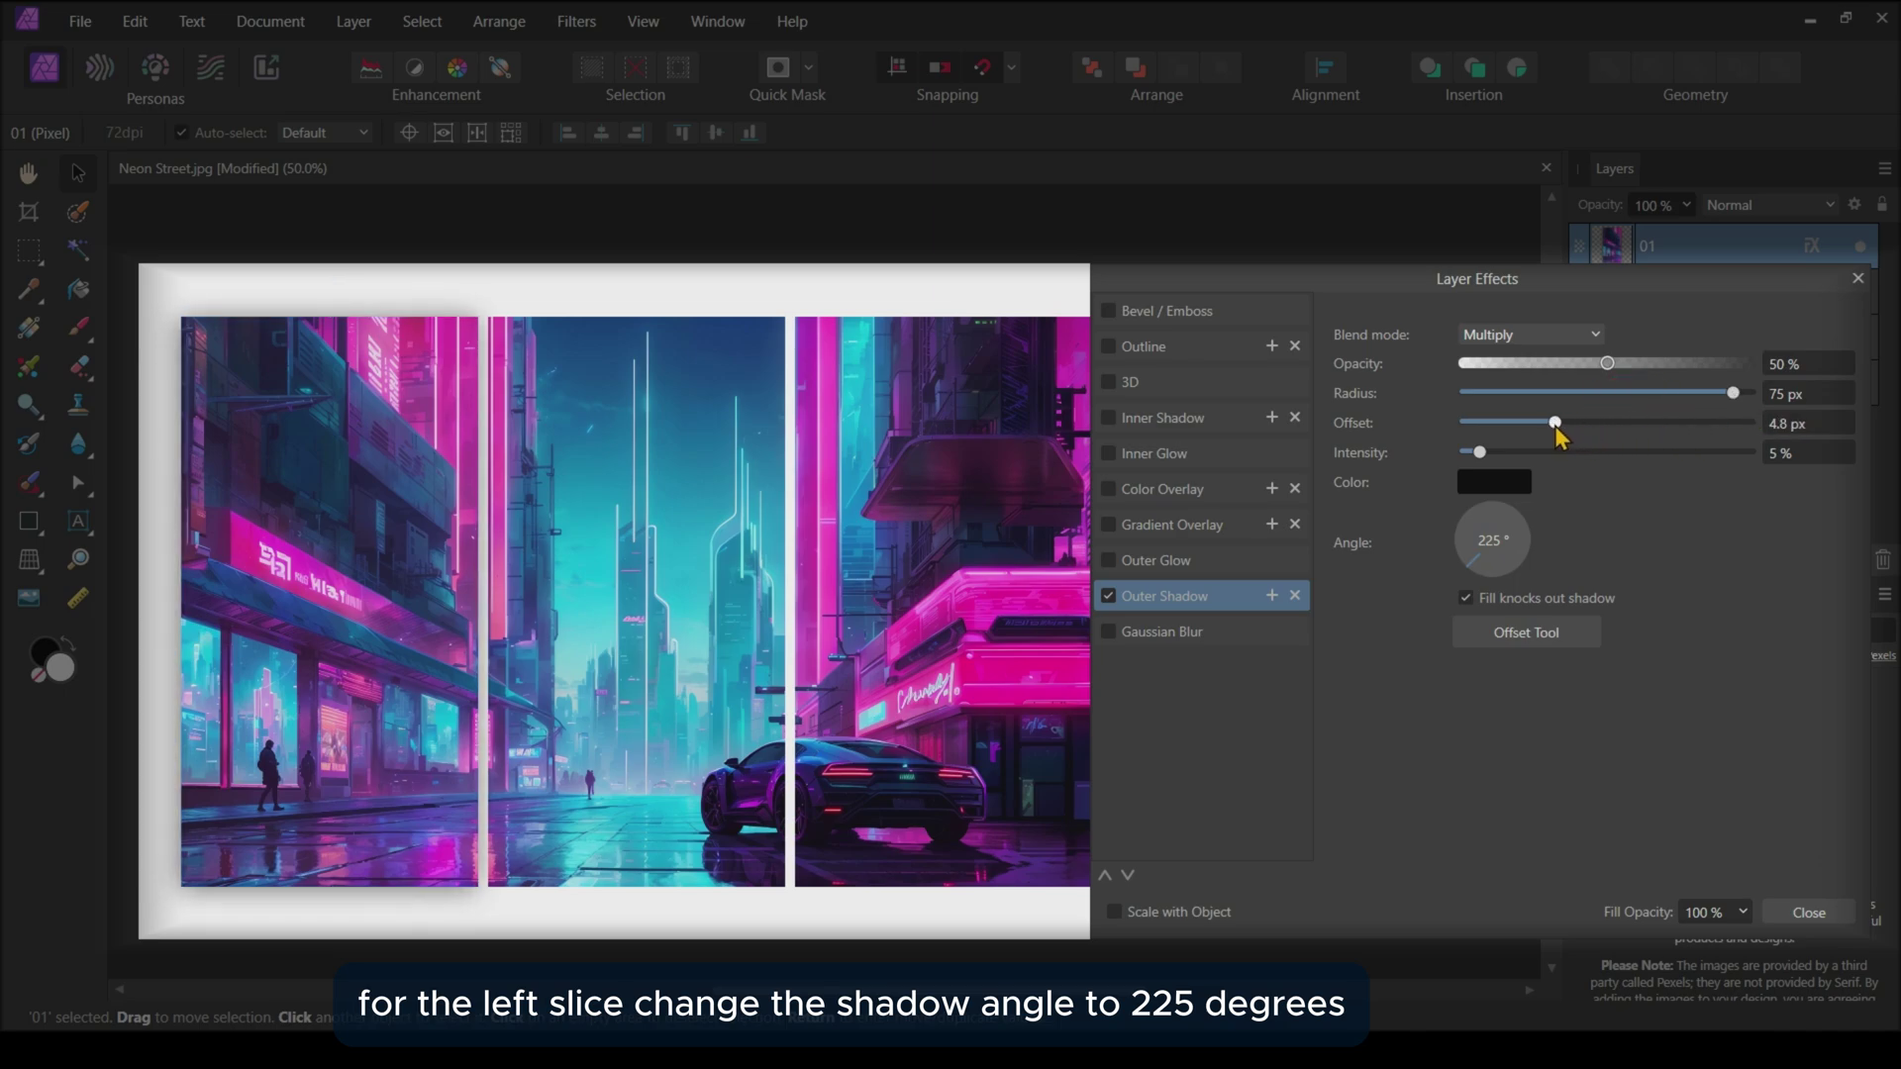
key("Tab")
type("15")
key("Return")
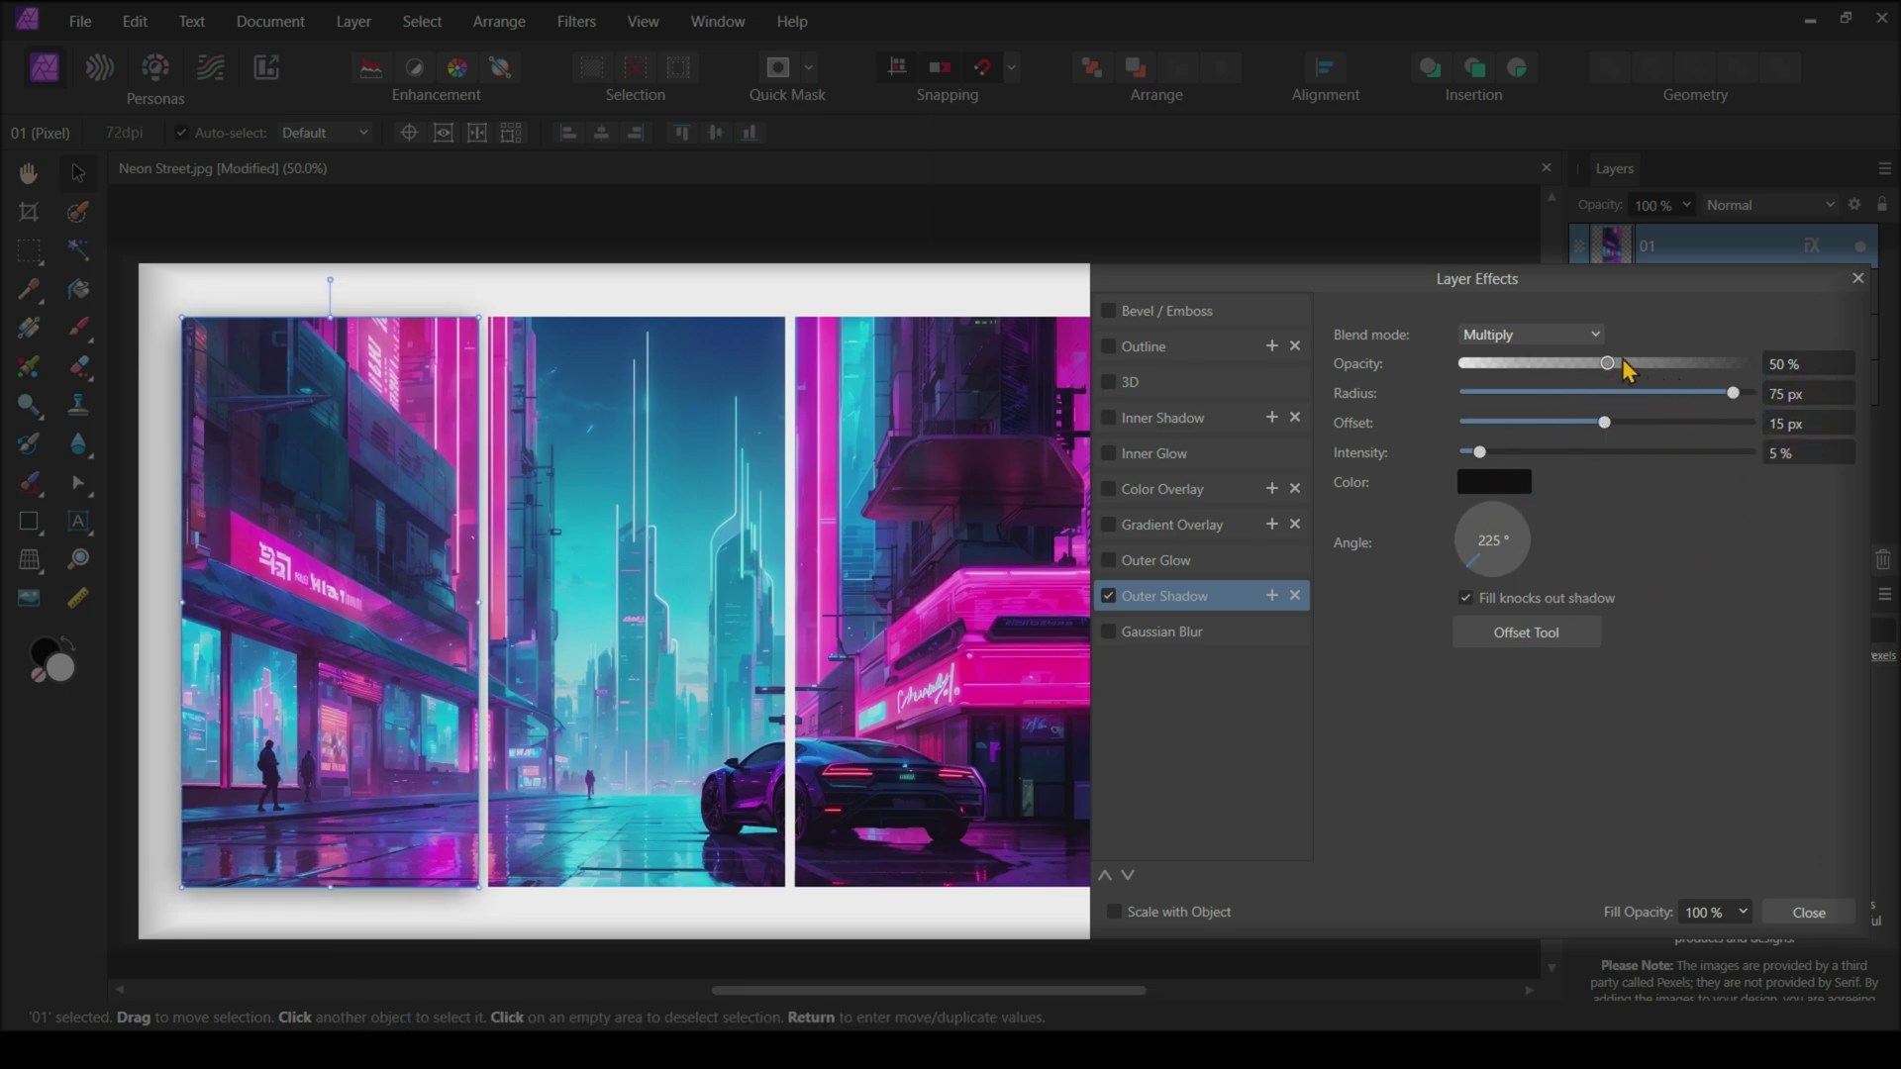
key("shift+Tab")
key("shift+Tab")
type("60")
key("Return")
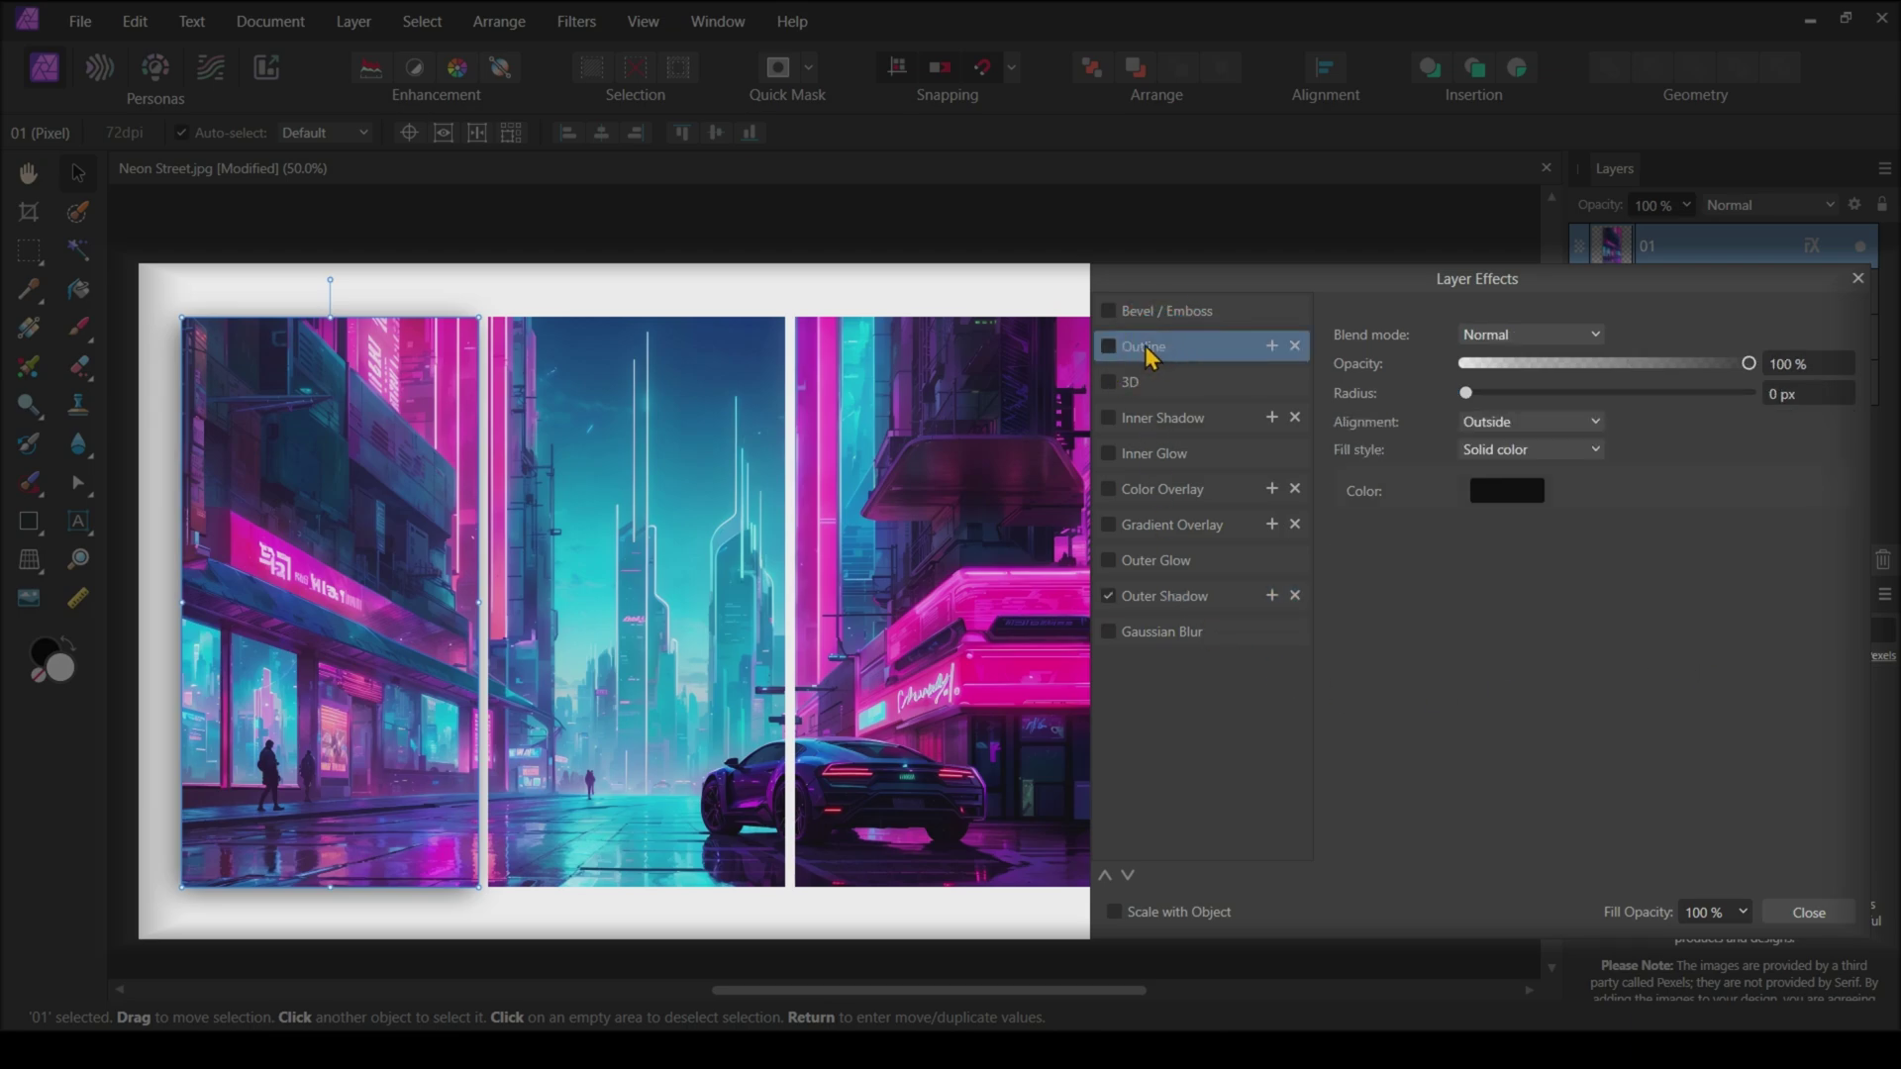
- Add an outline effect to the left slice with a 15 px radius and Inside alignment
left_click(1110, 346)
left_click(1789, 394)
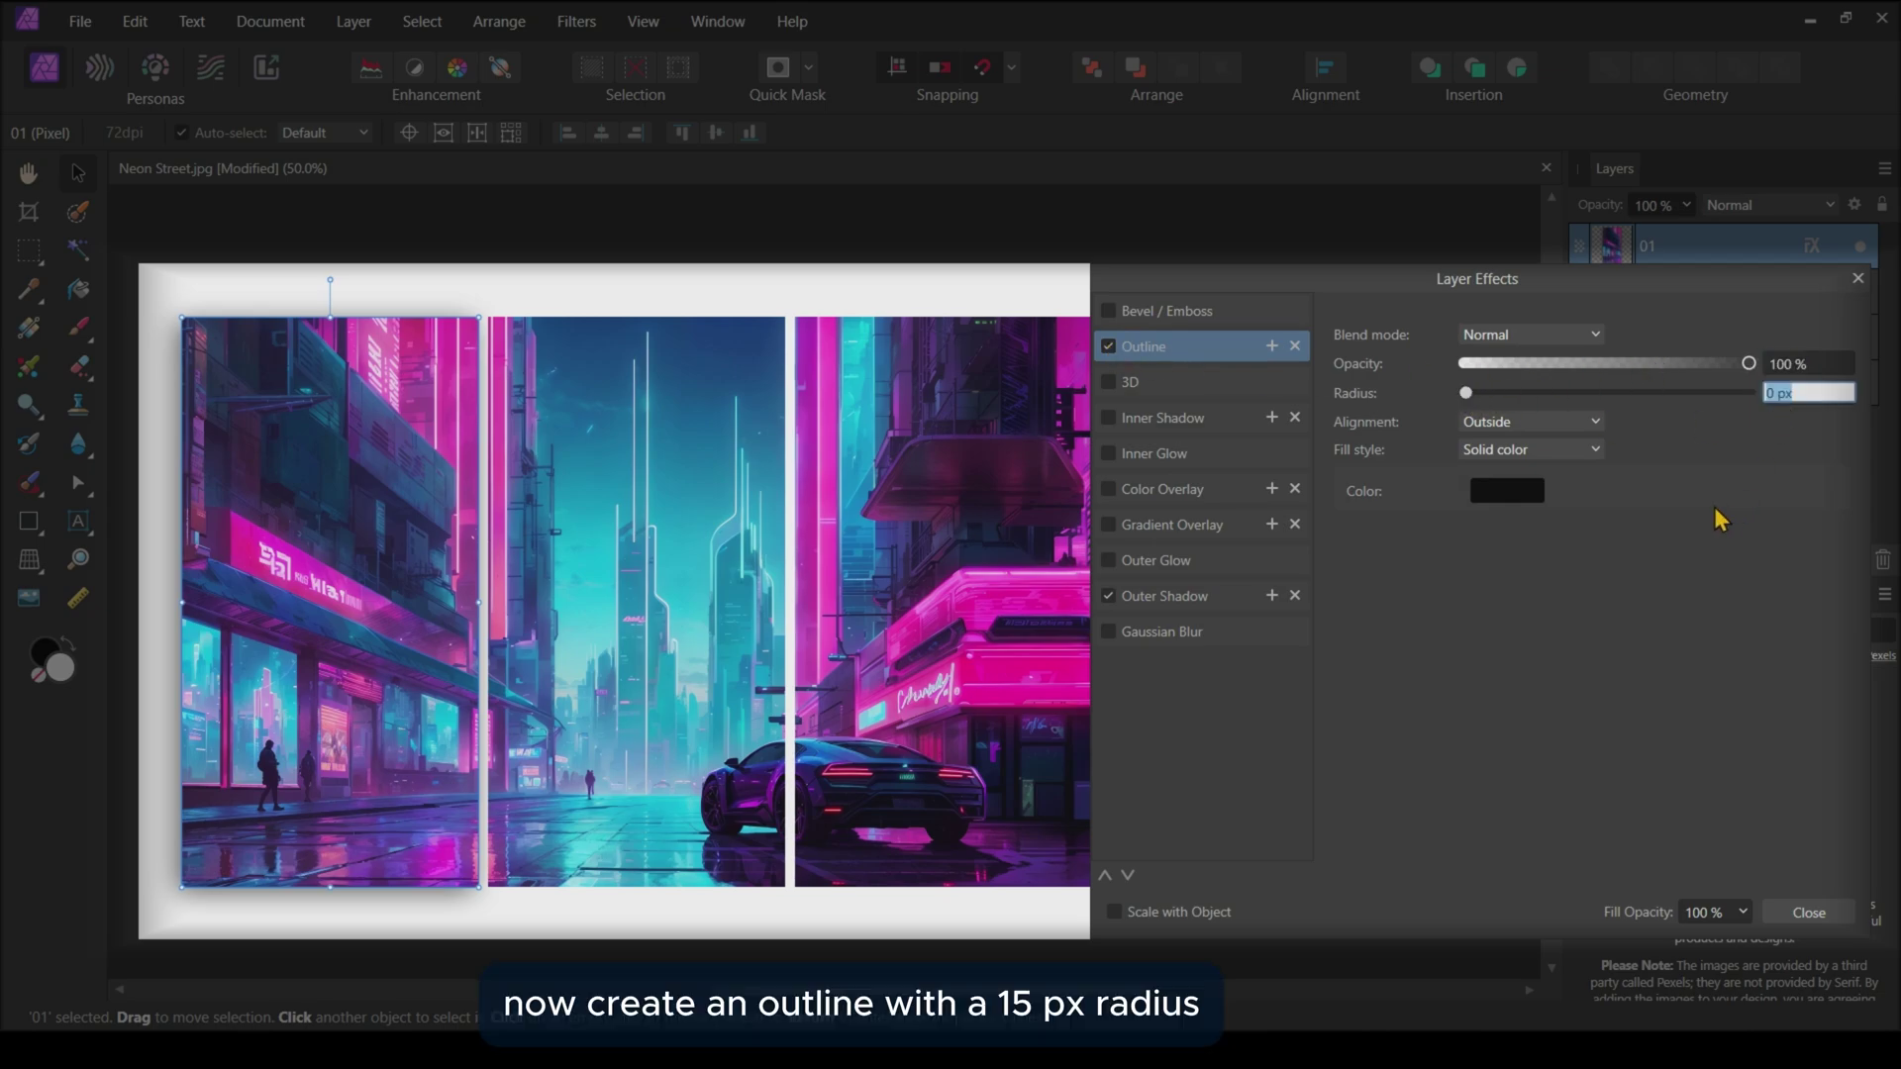
type("15")
key("Return")
left_click(1544, 422)
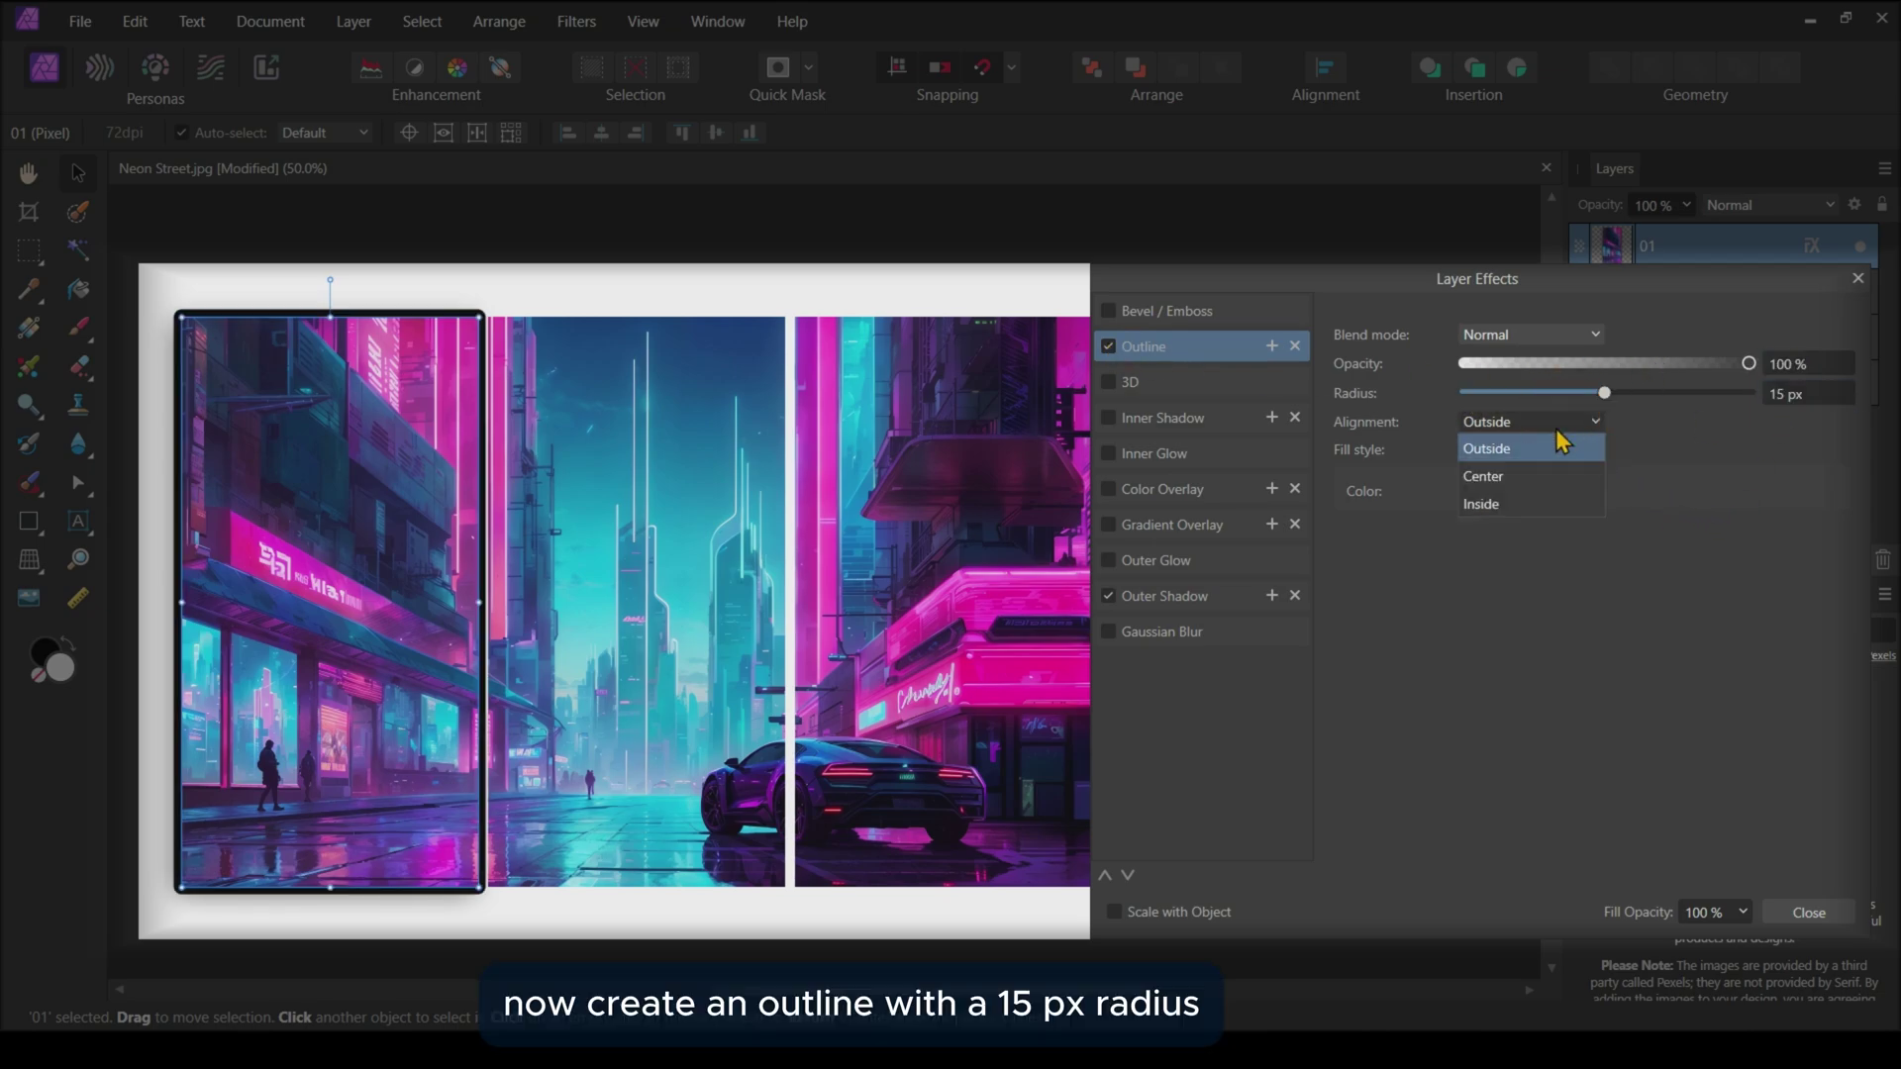
left_click(1554, 438)
- Set the left slice's outline to pale mint (RGB 217, 255, 243) and finish editing its layer effects
left_click(1506, 491)
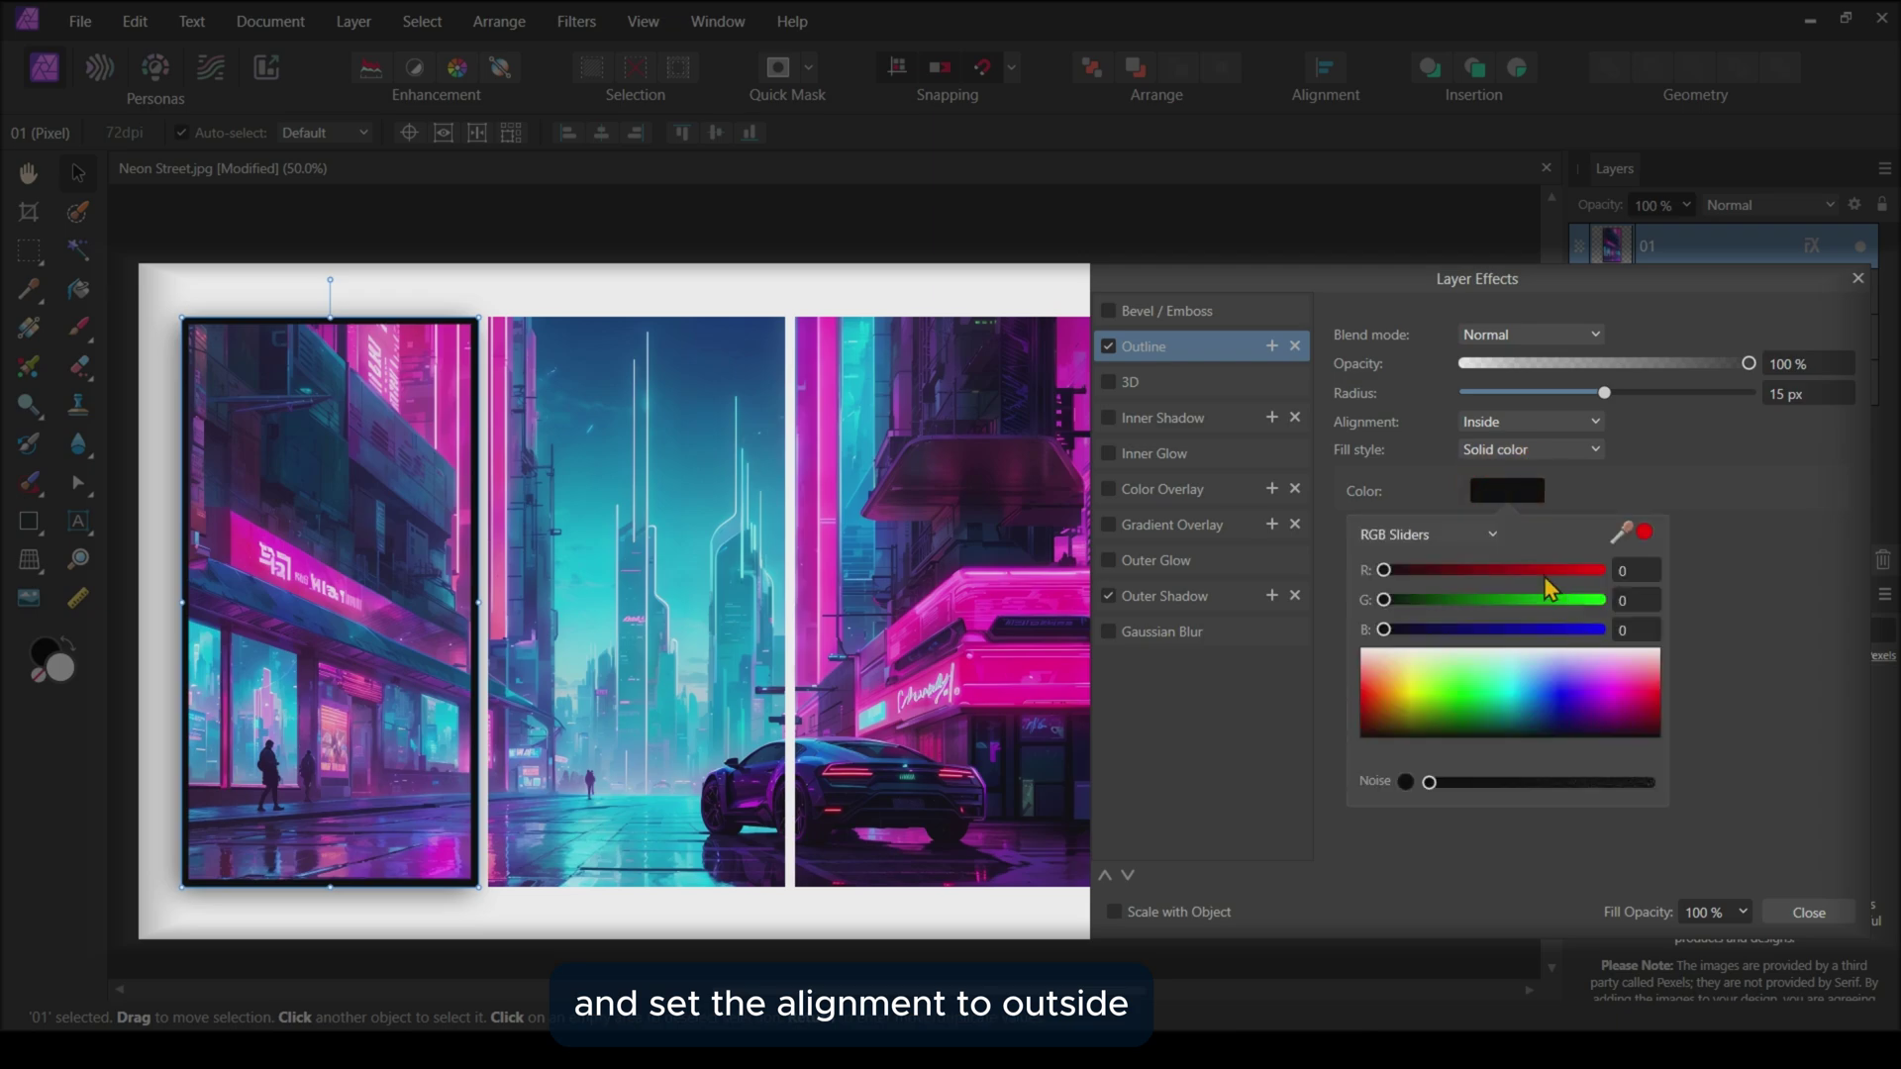
left_click(1640, 705)
left_click(1451, 709)
left_click_drag(1453, 703, 1503, 668)
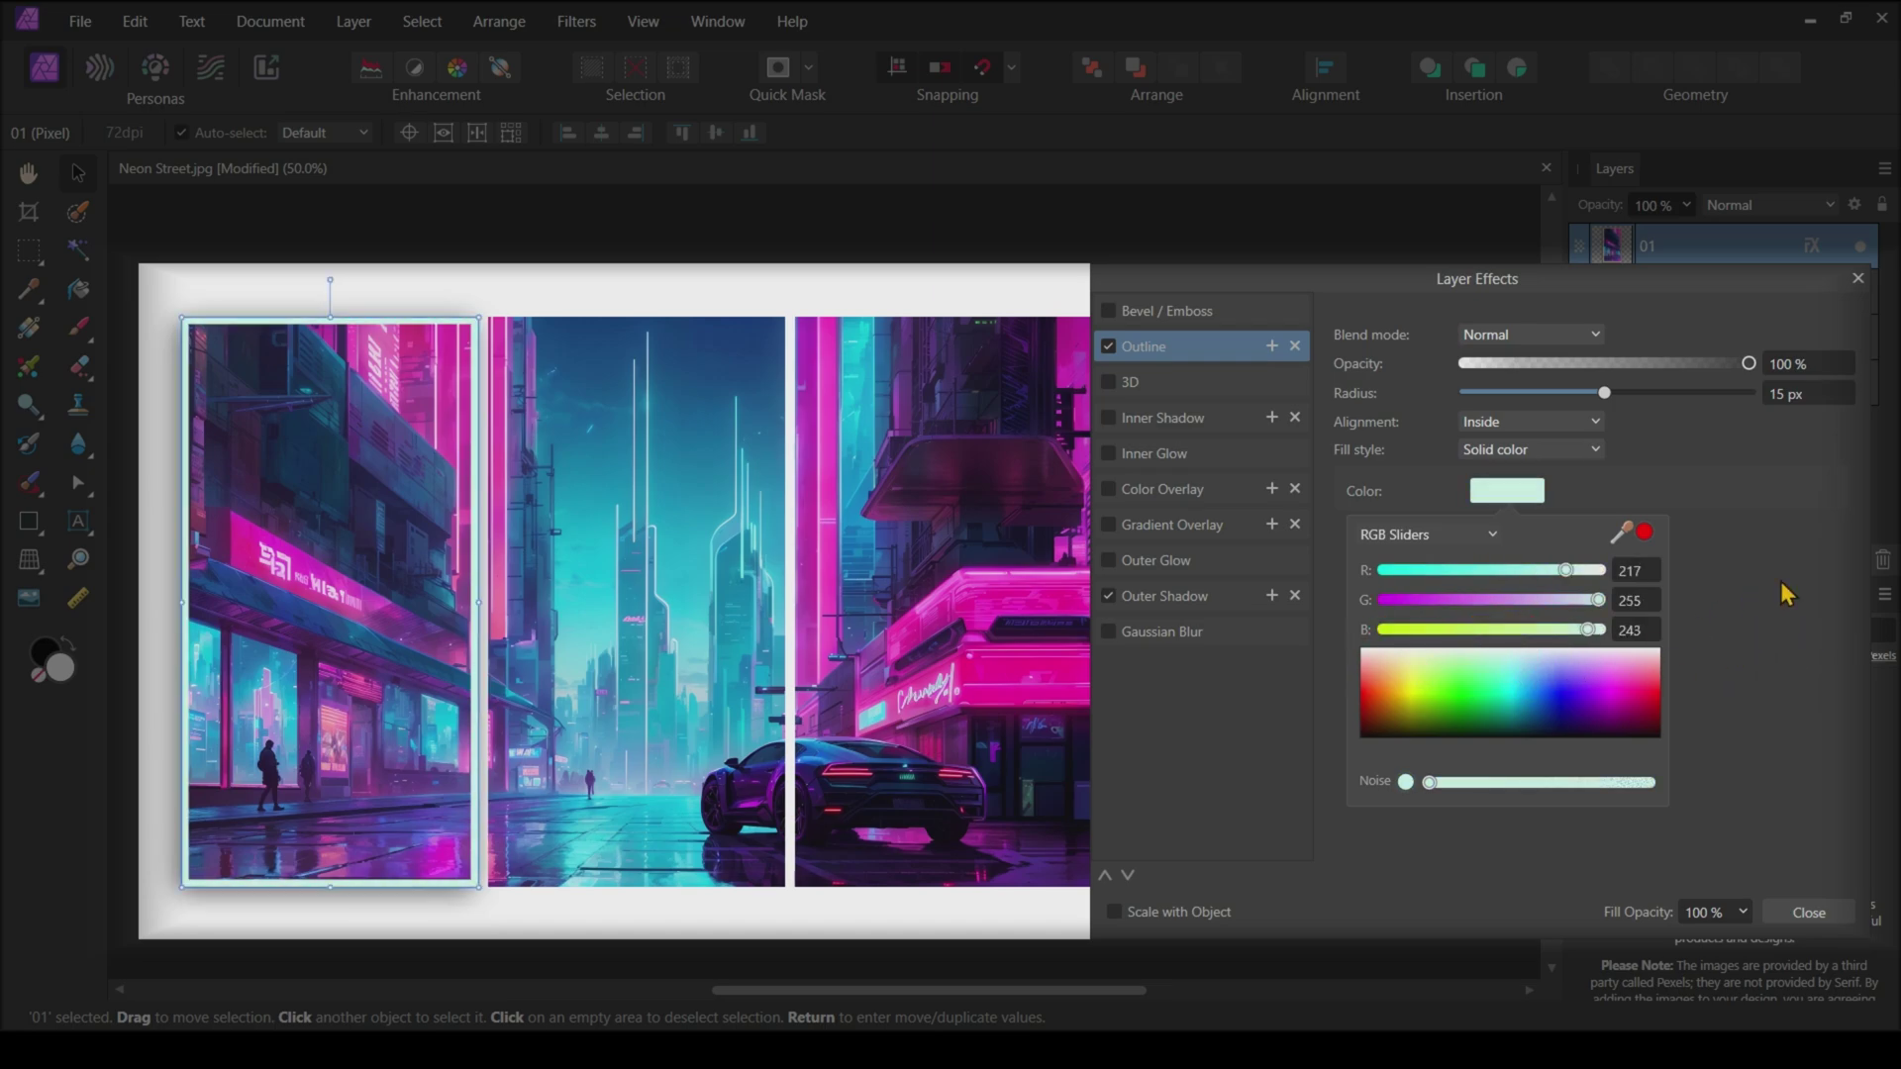
left_click(1781, 584)
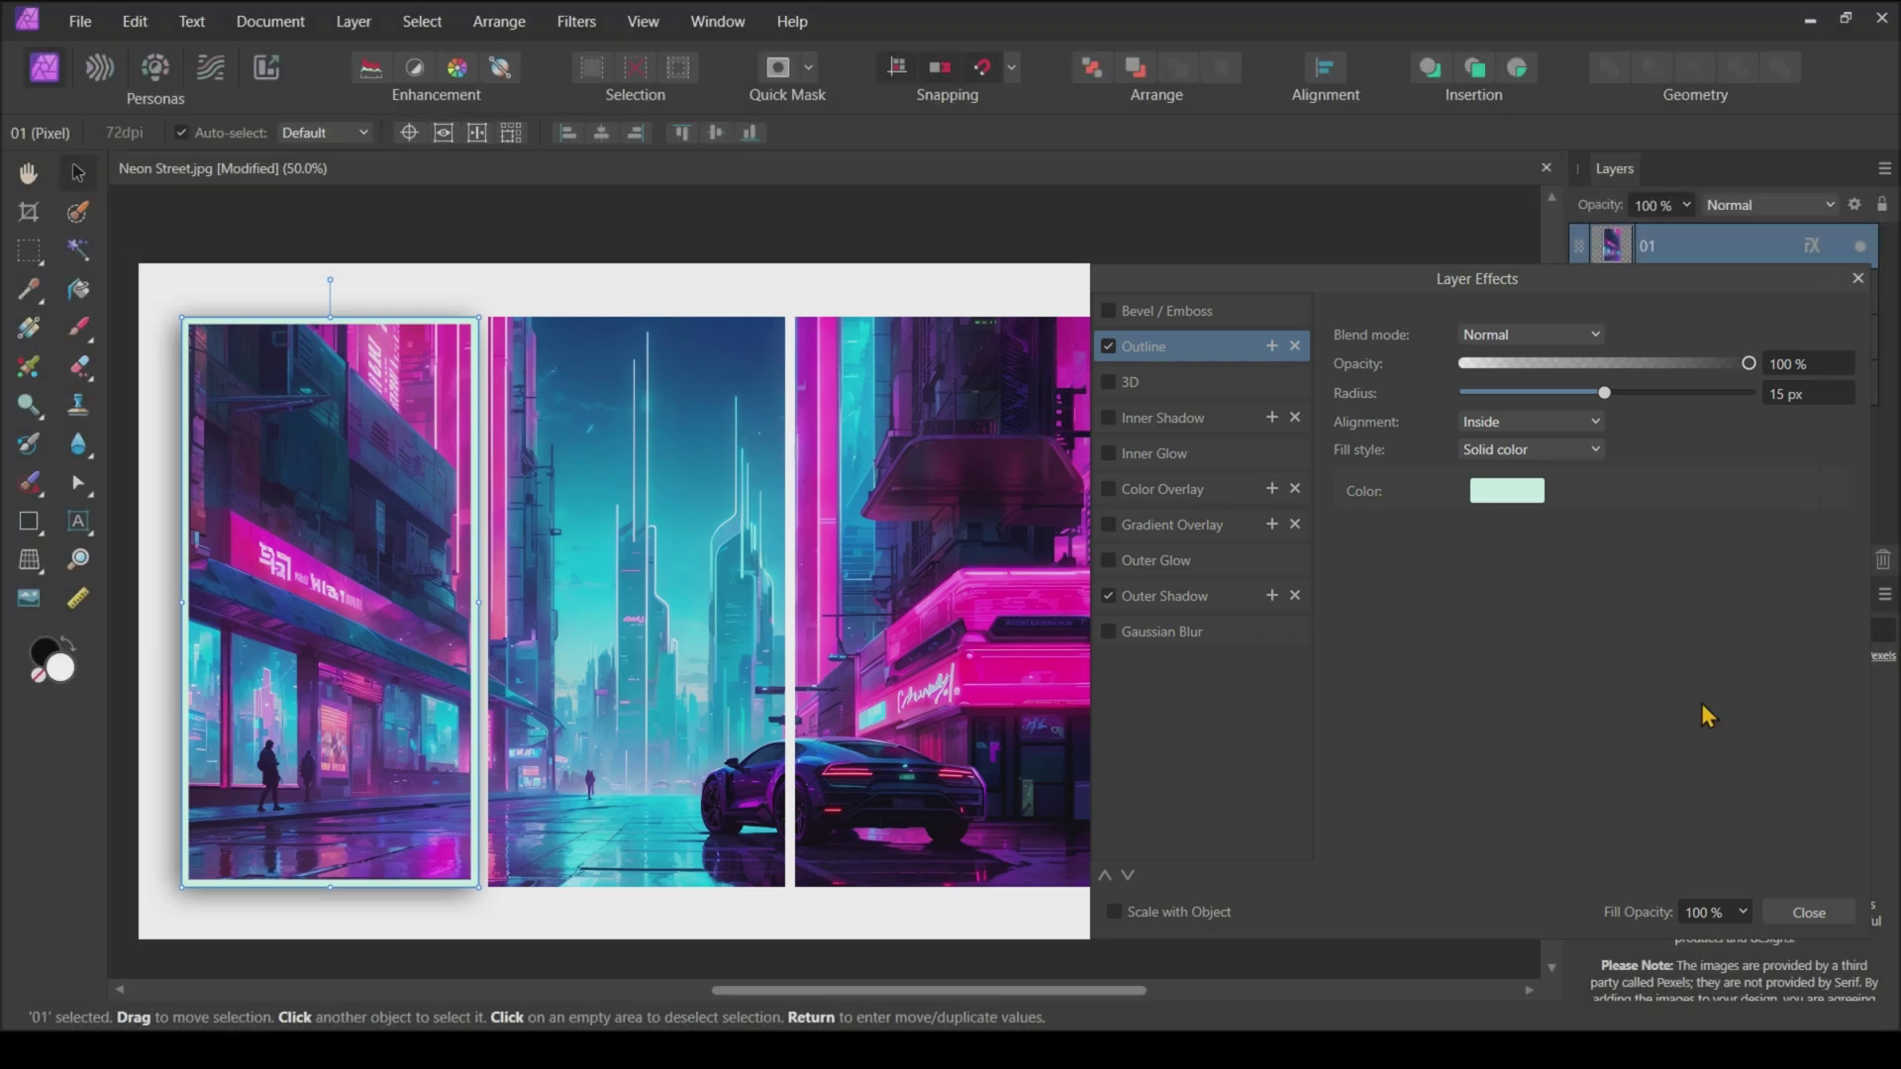
left_click(1819, 911)
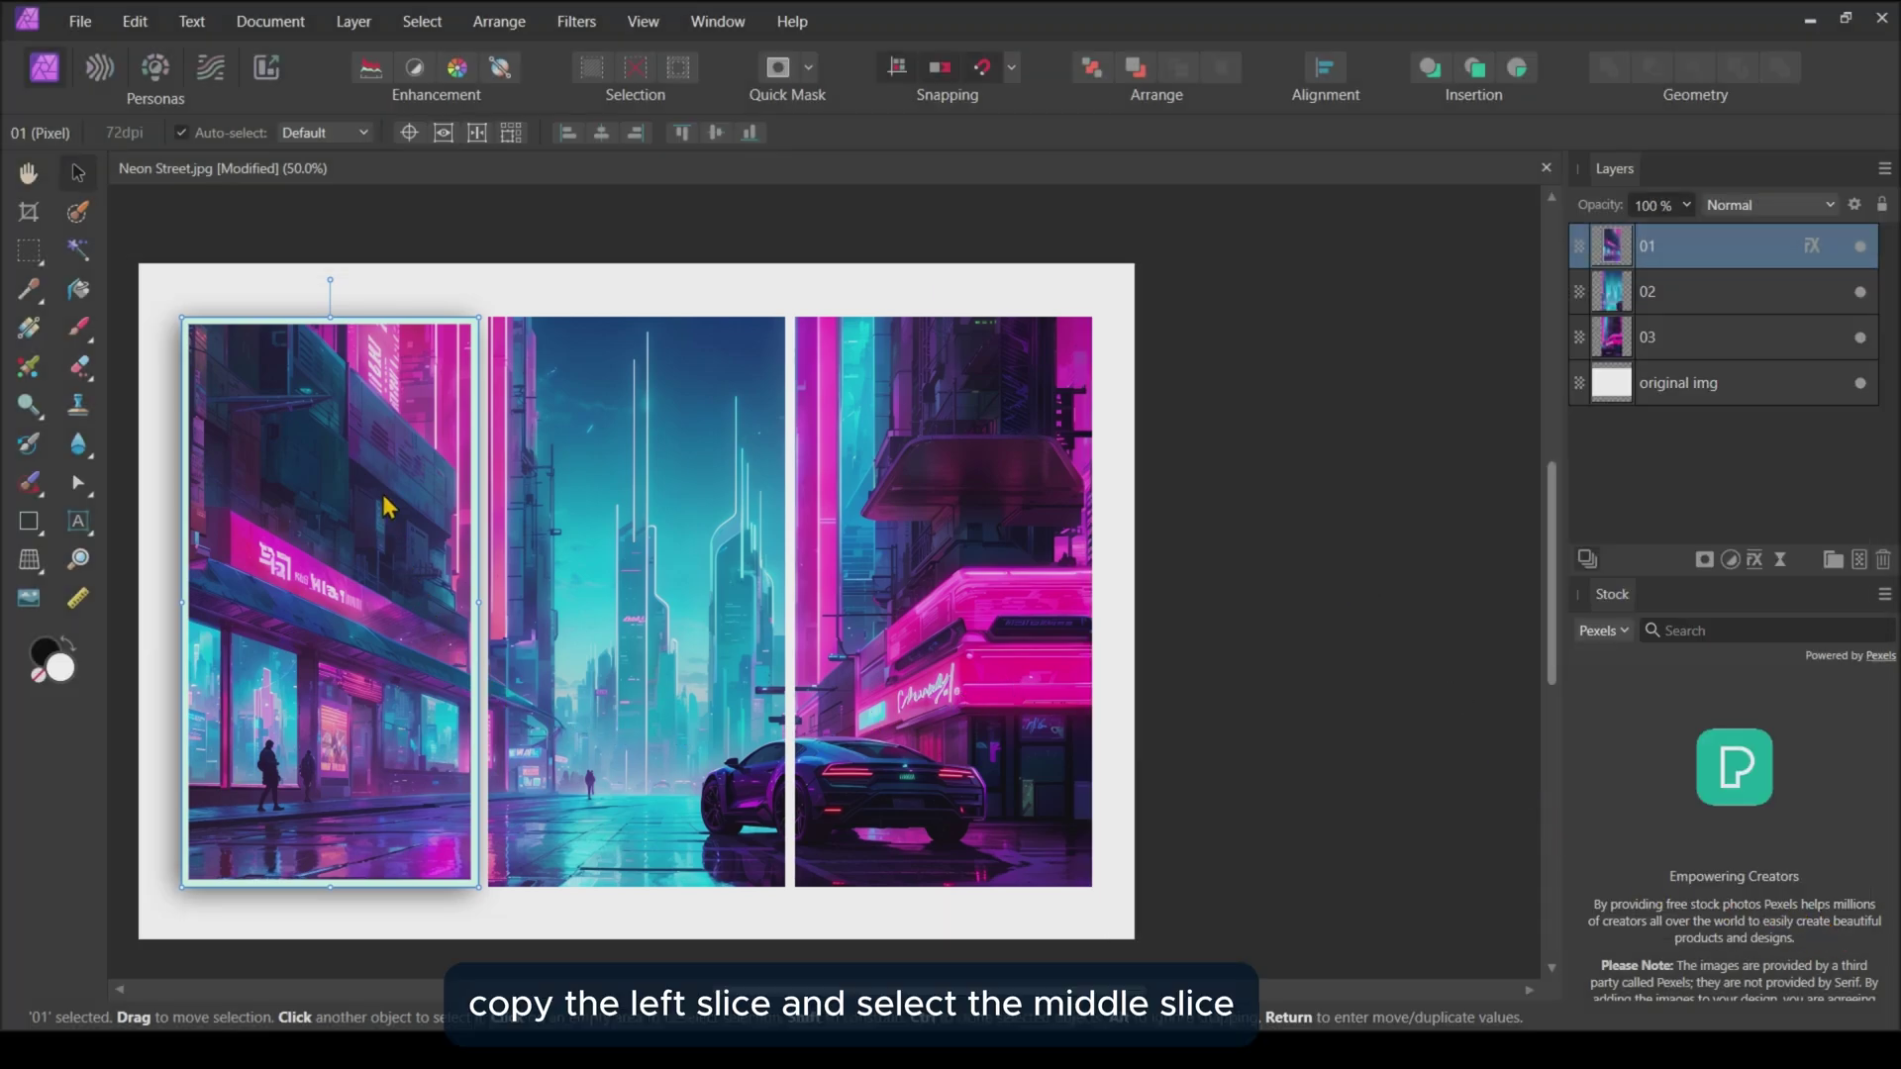
- Copy the left slice and paste only its layer effects onto the middle slice on layer 02
right_click(381, 351)
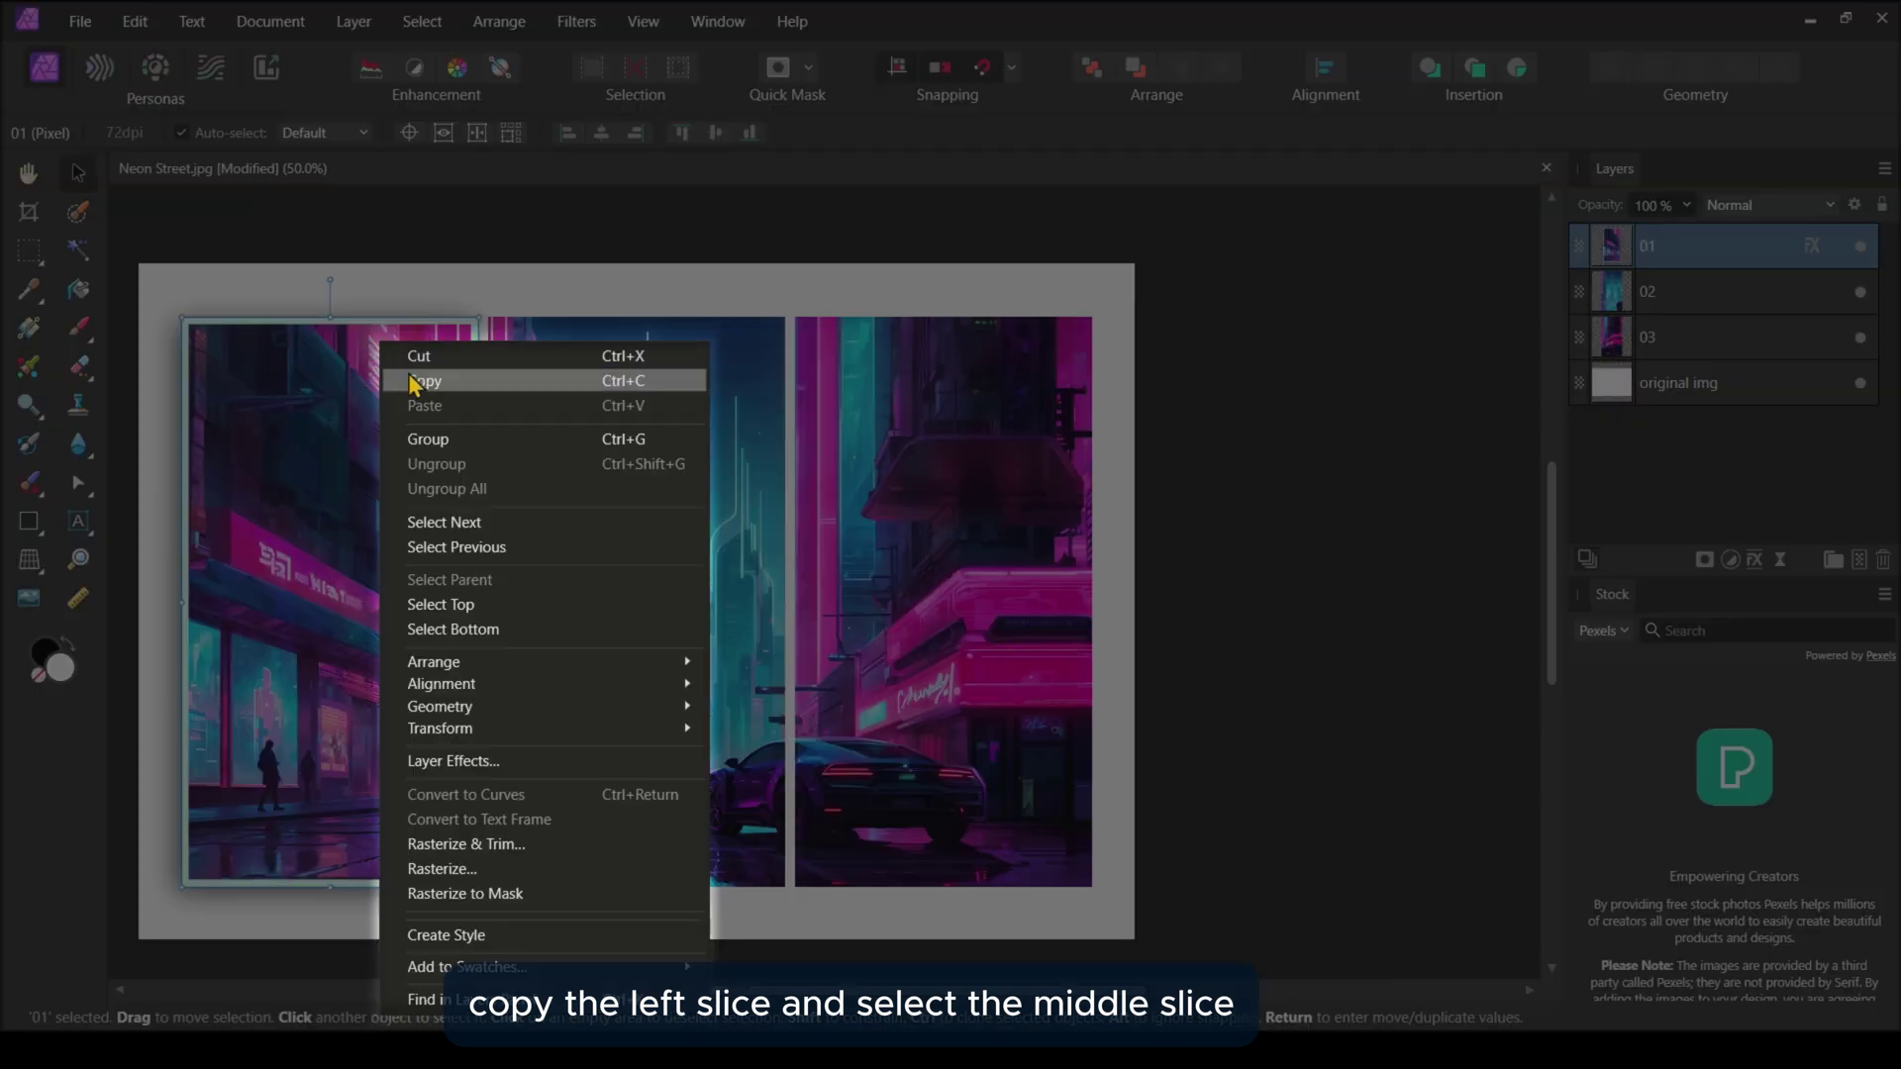
left_click(415, 383)
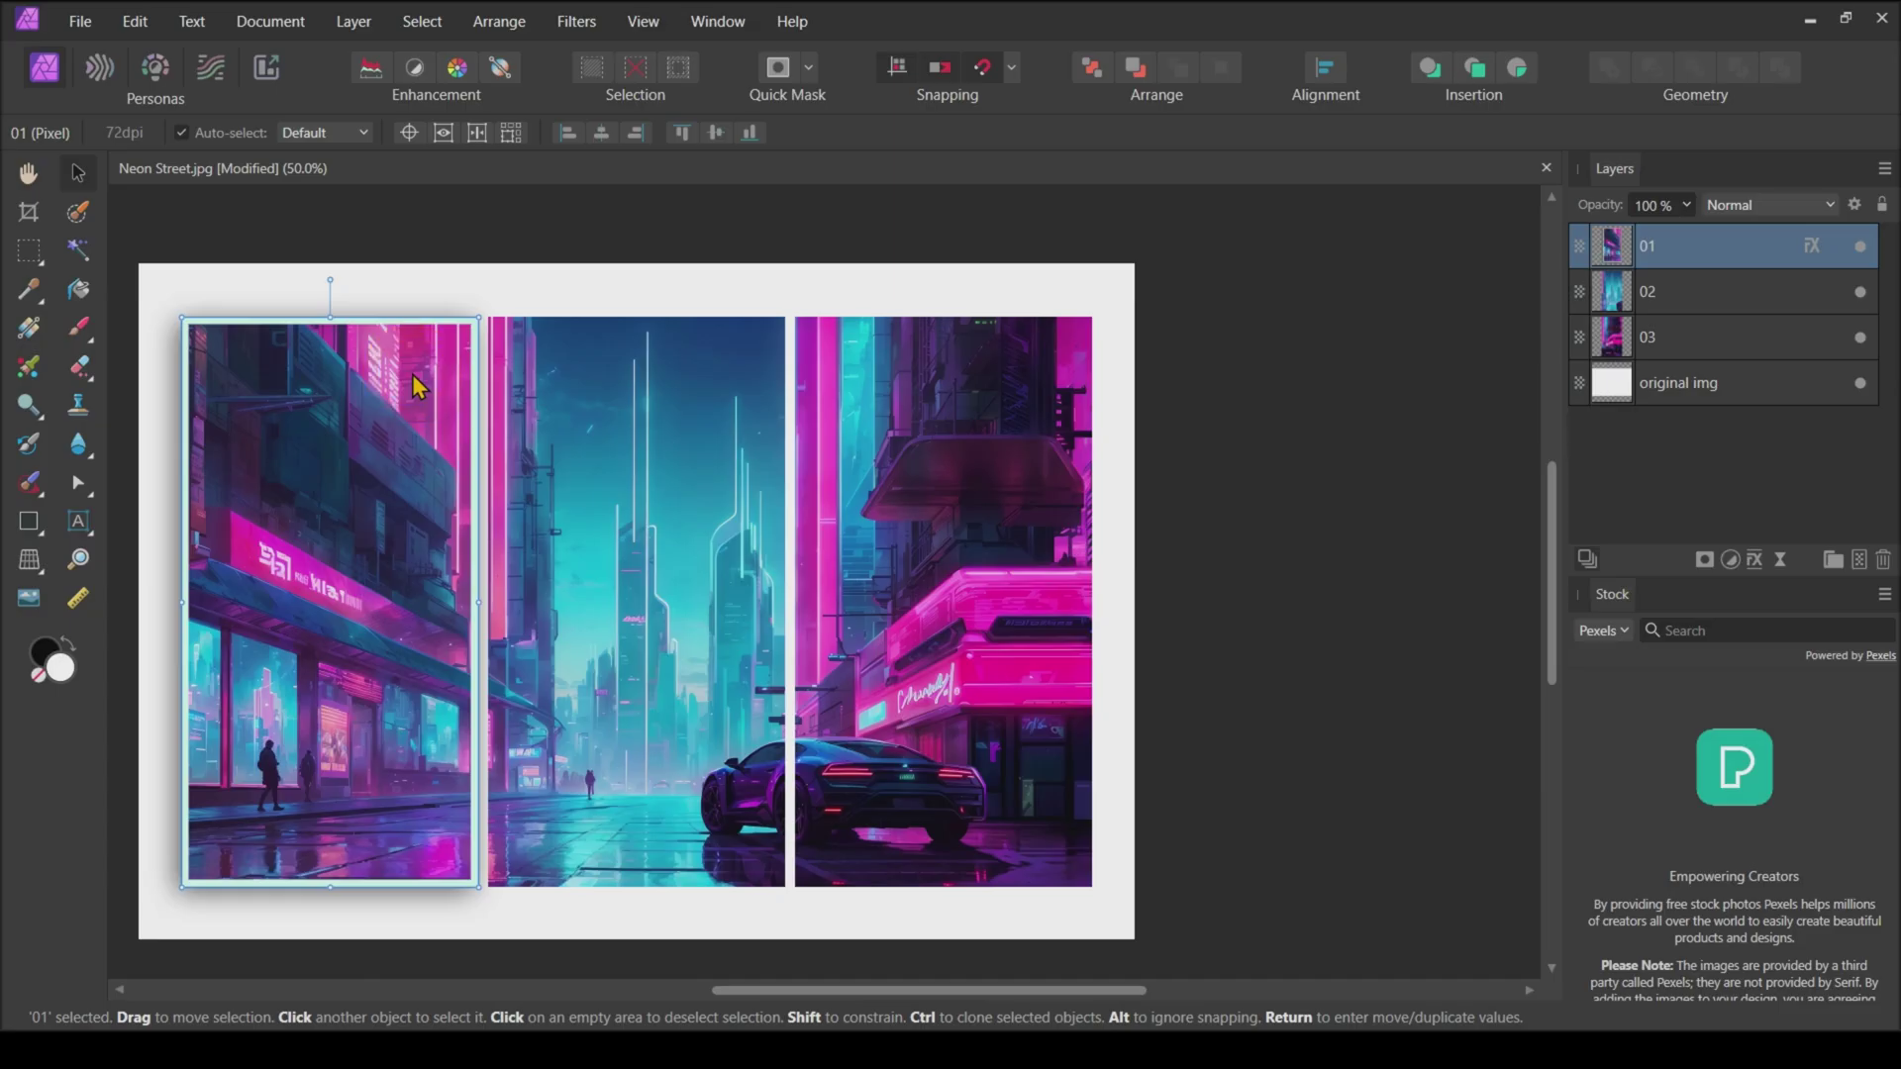
left_click(703, 370)
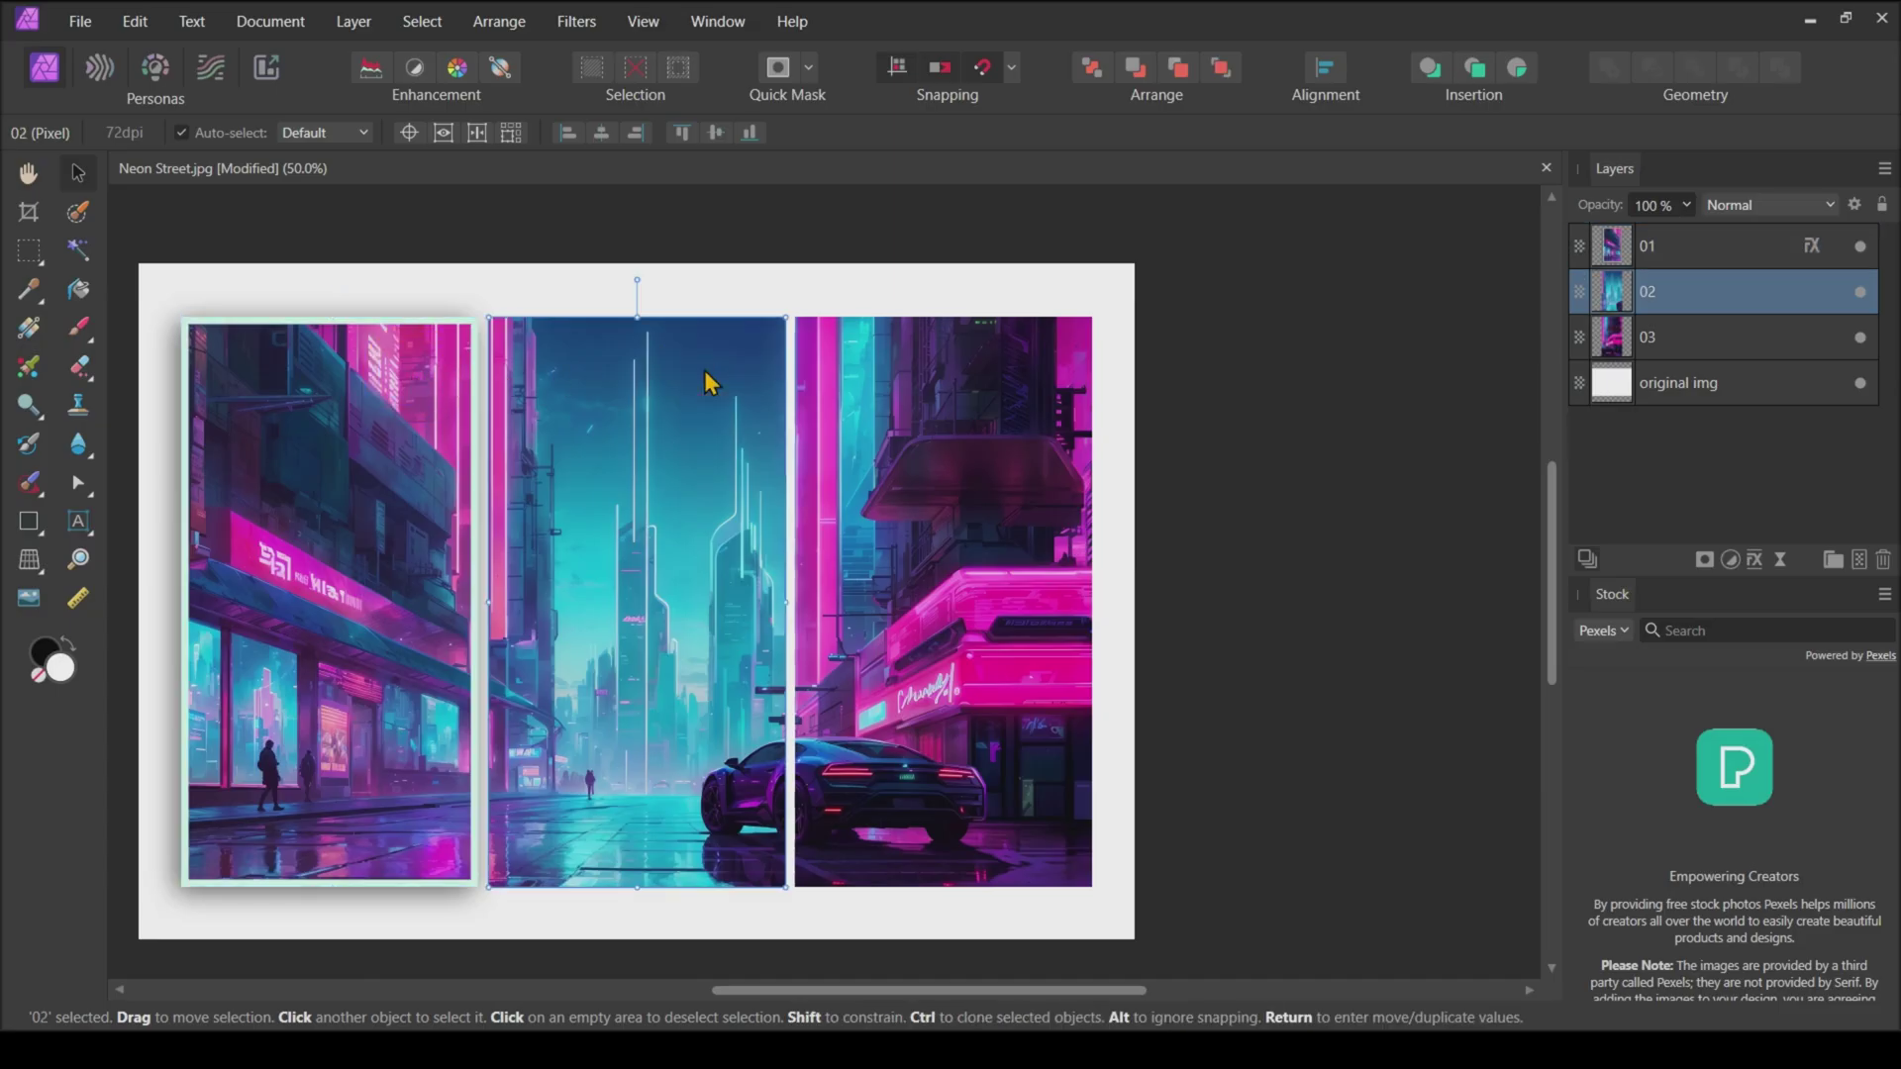
left_click(135, 21)
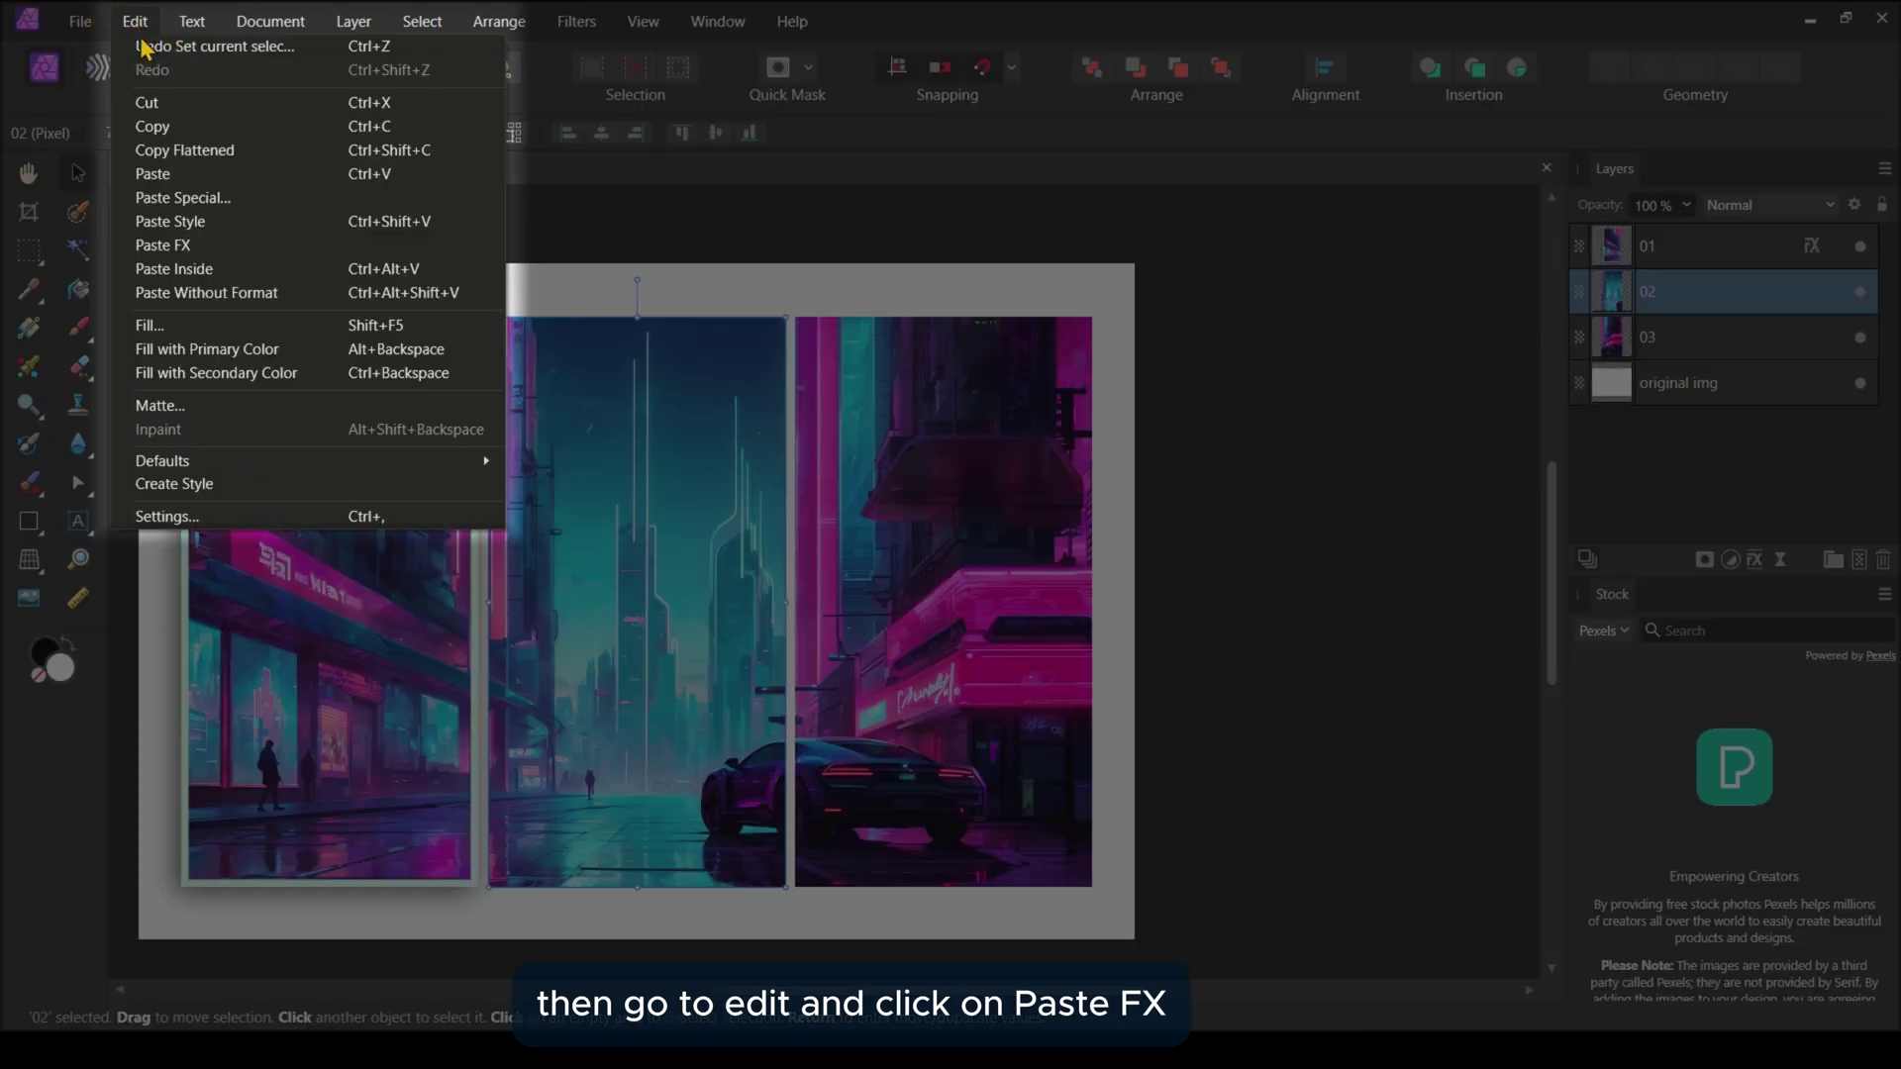
left_click(182, 246)
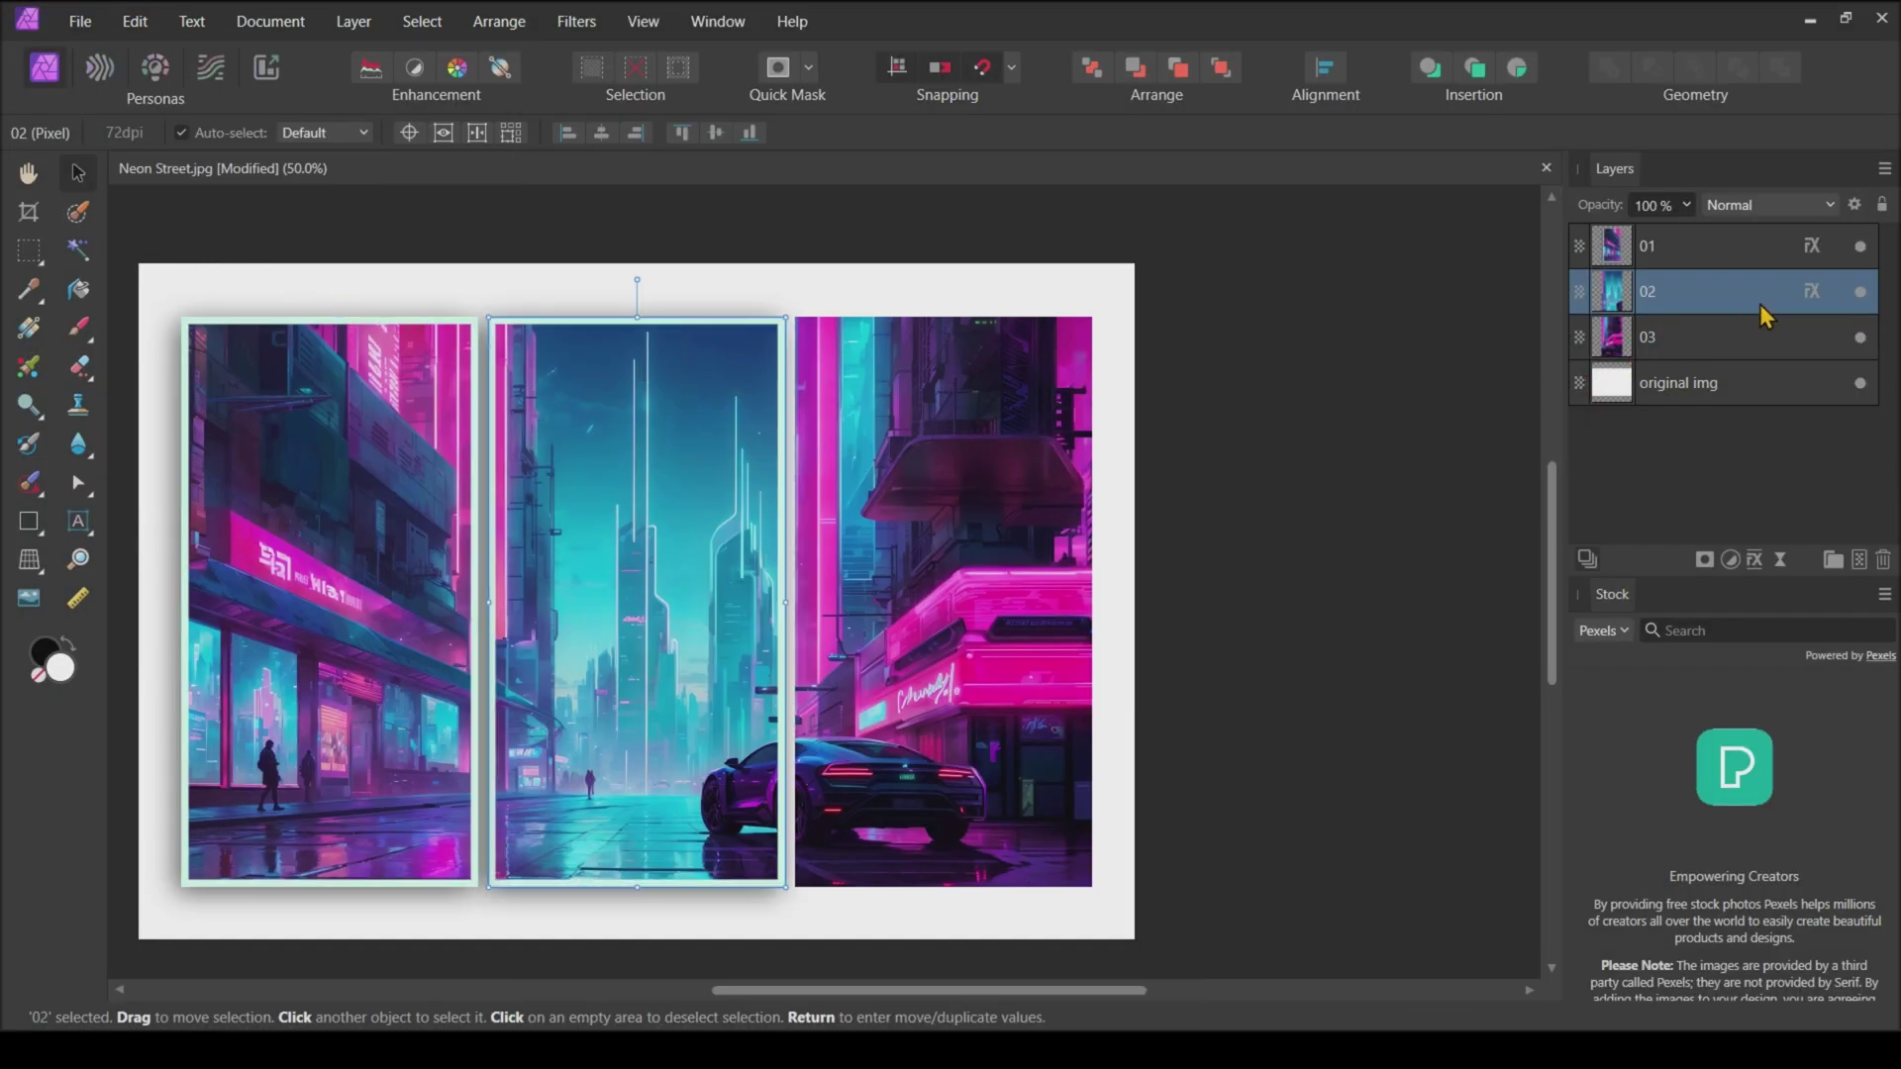
- Set the middle slice's outer shadow angle to 270° and close its layer effects
left_click(1813, 295)
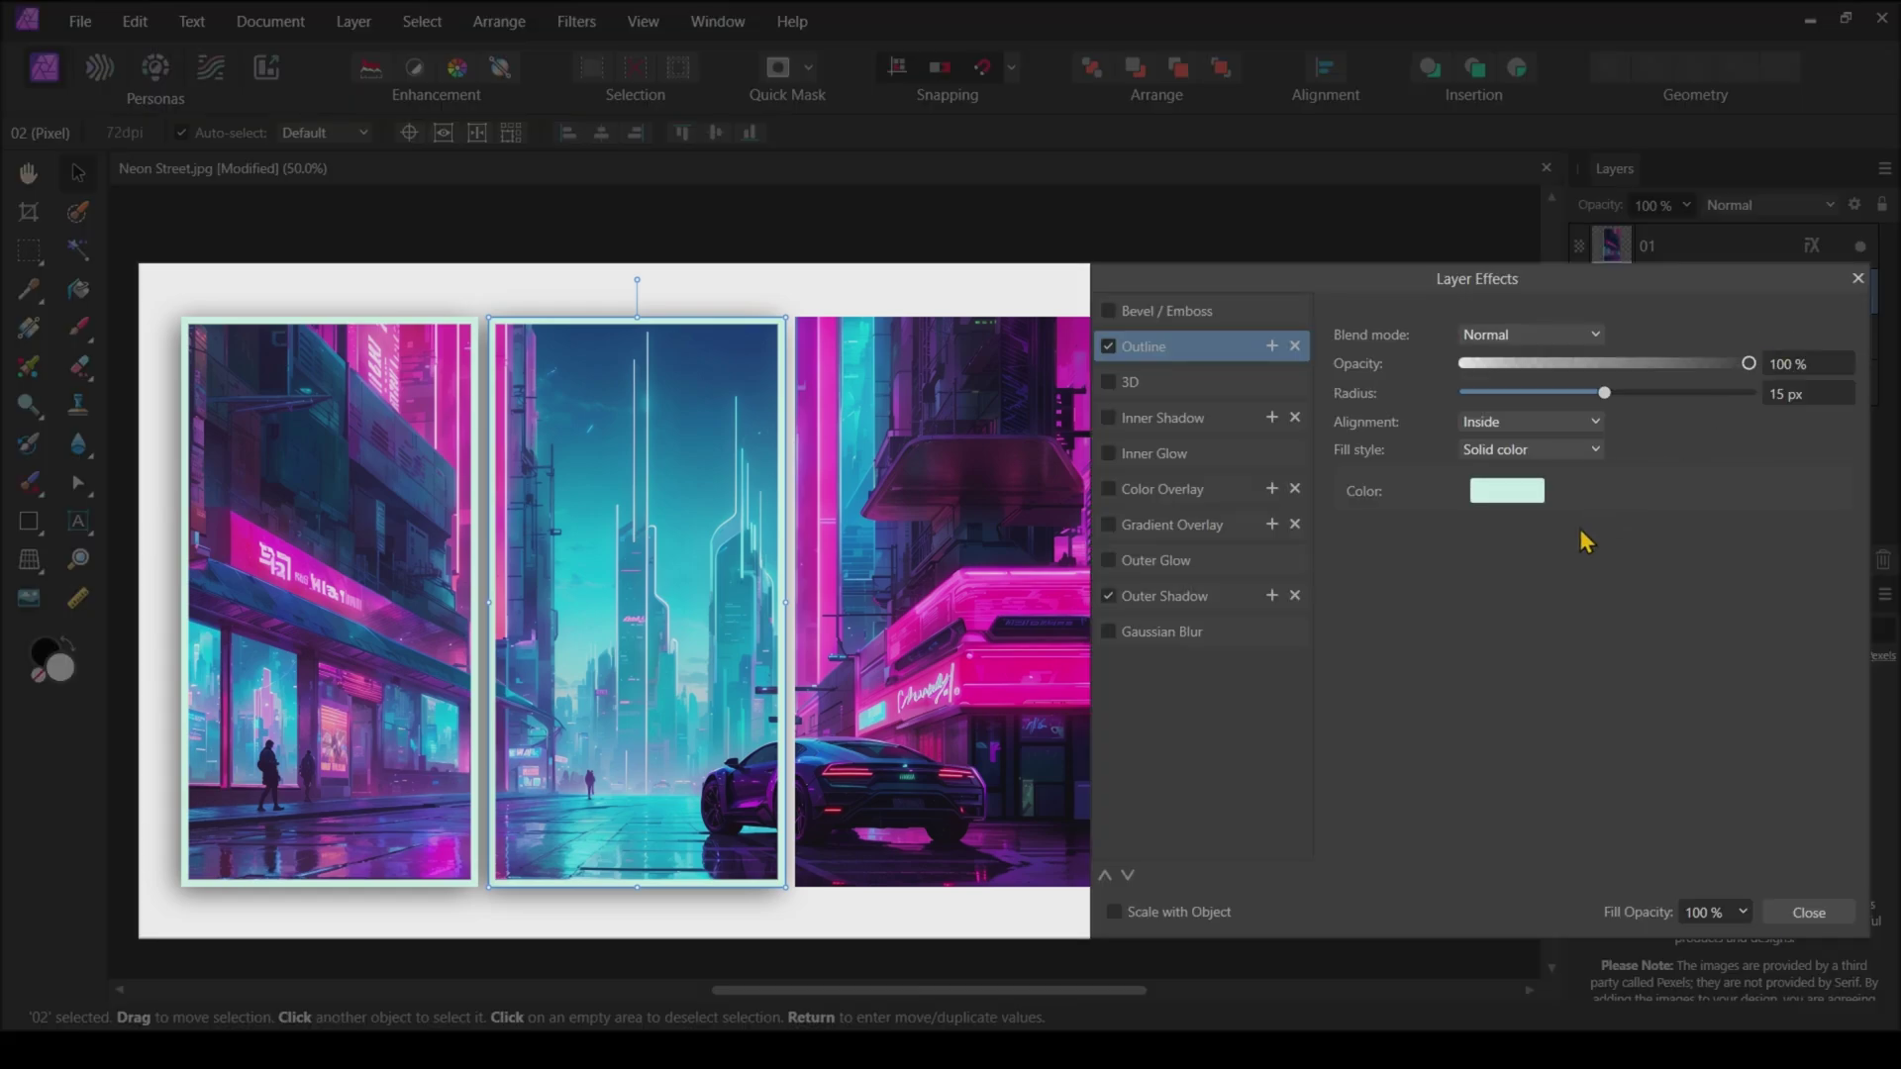
left_click(1141, 598)
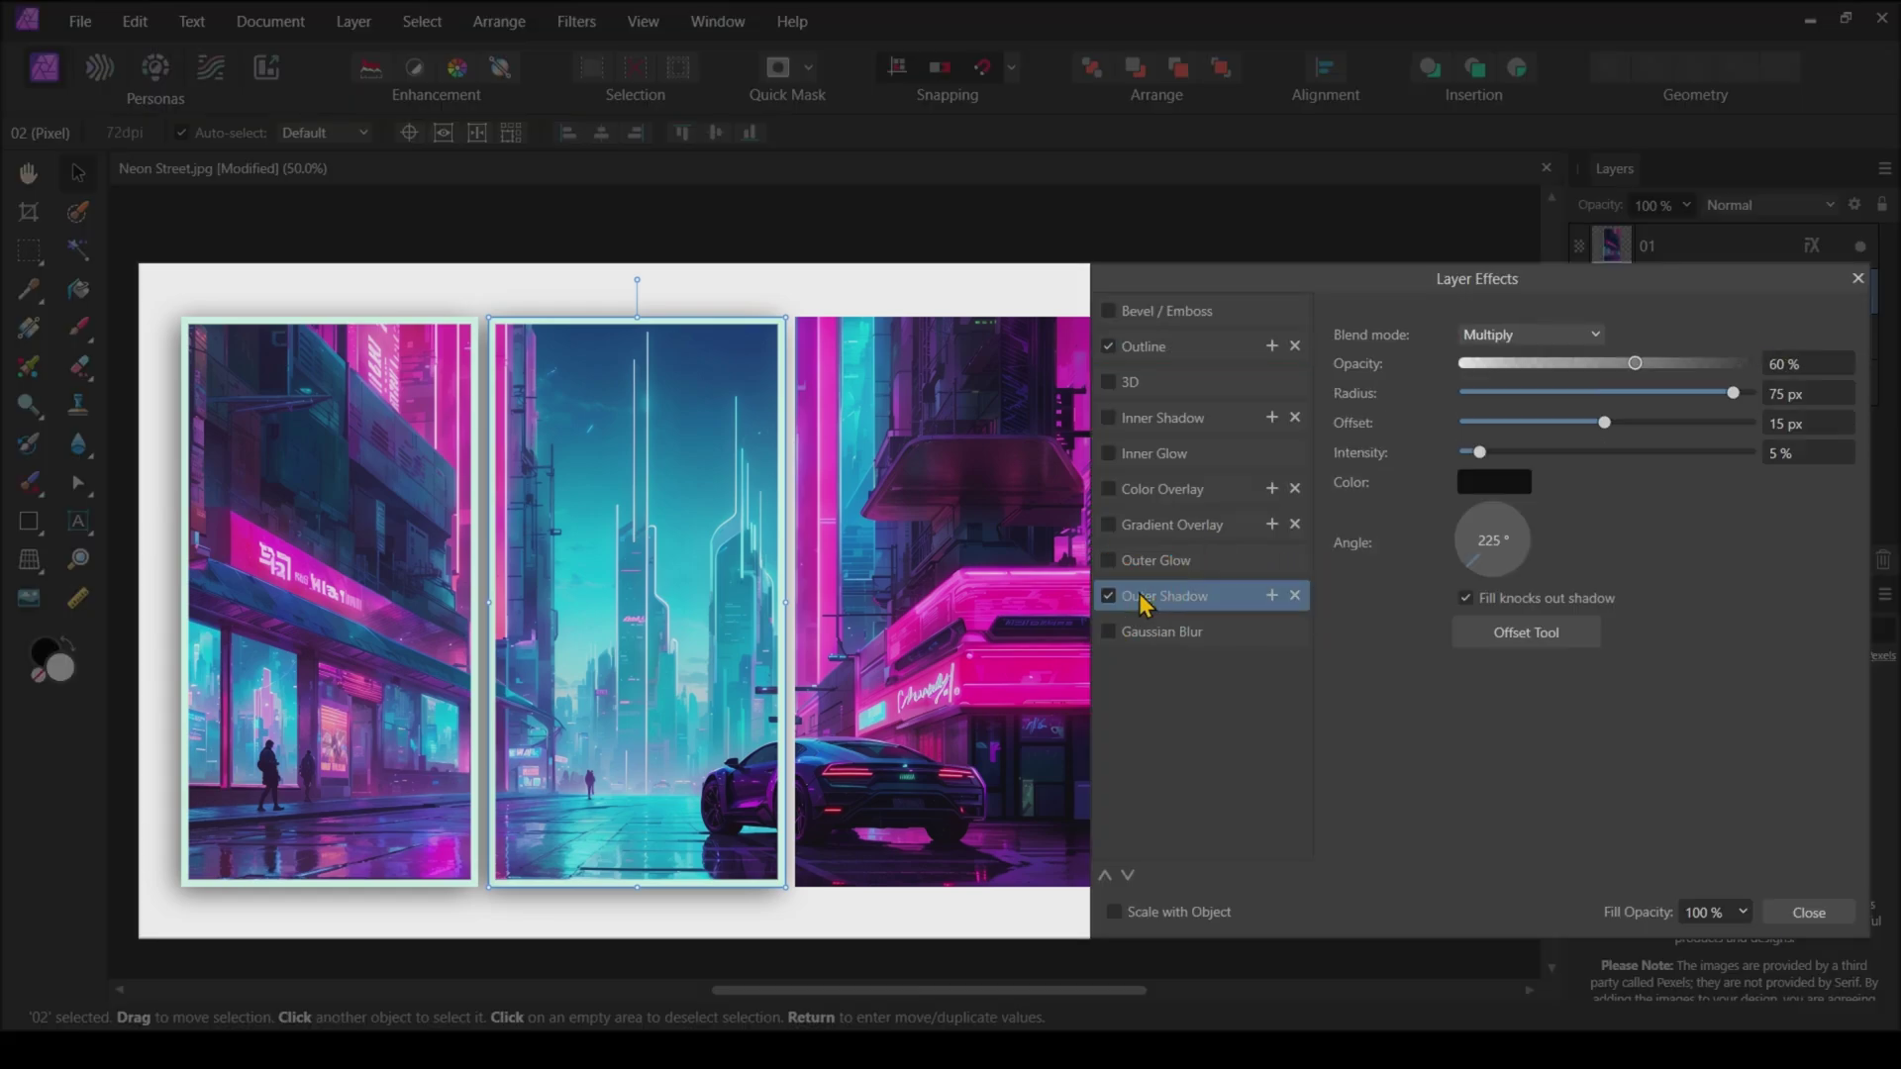
left_click_drag(1490, 578, 1492, 586)
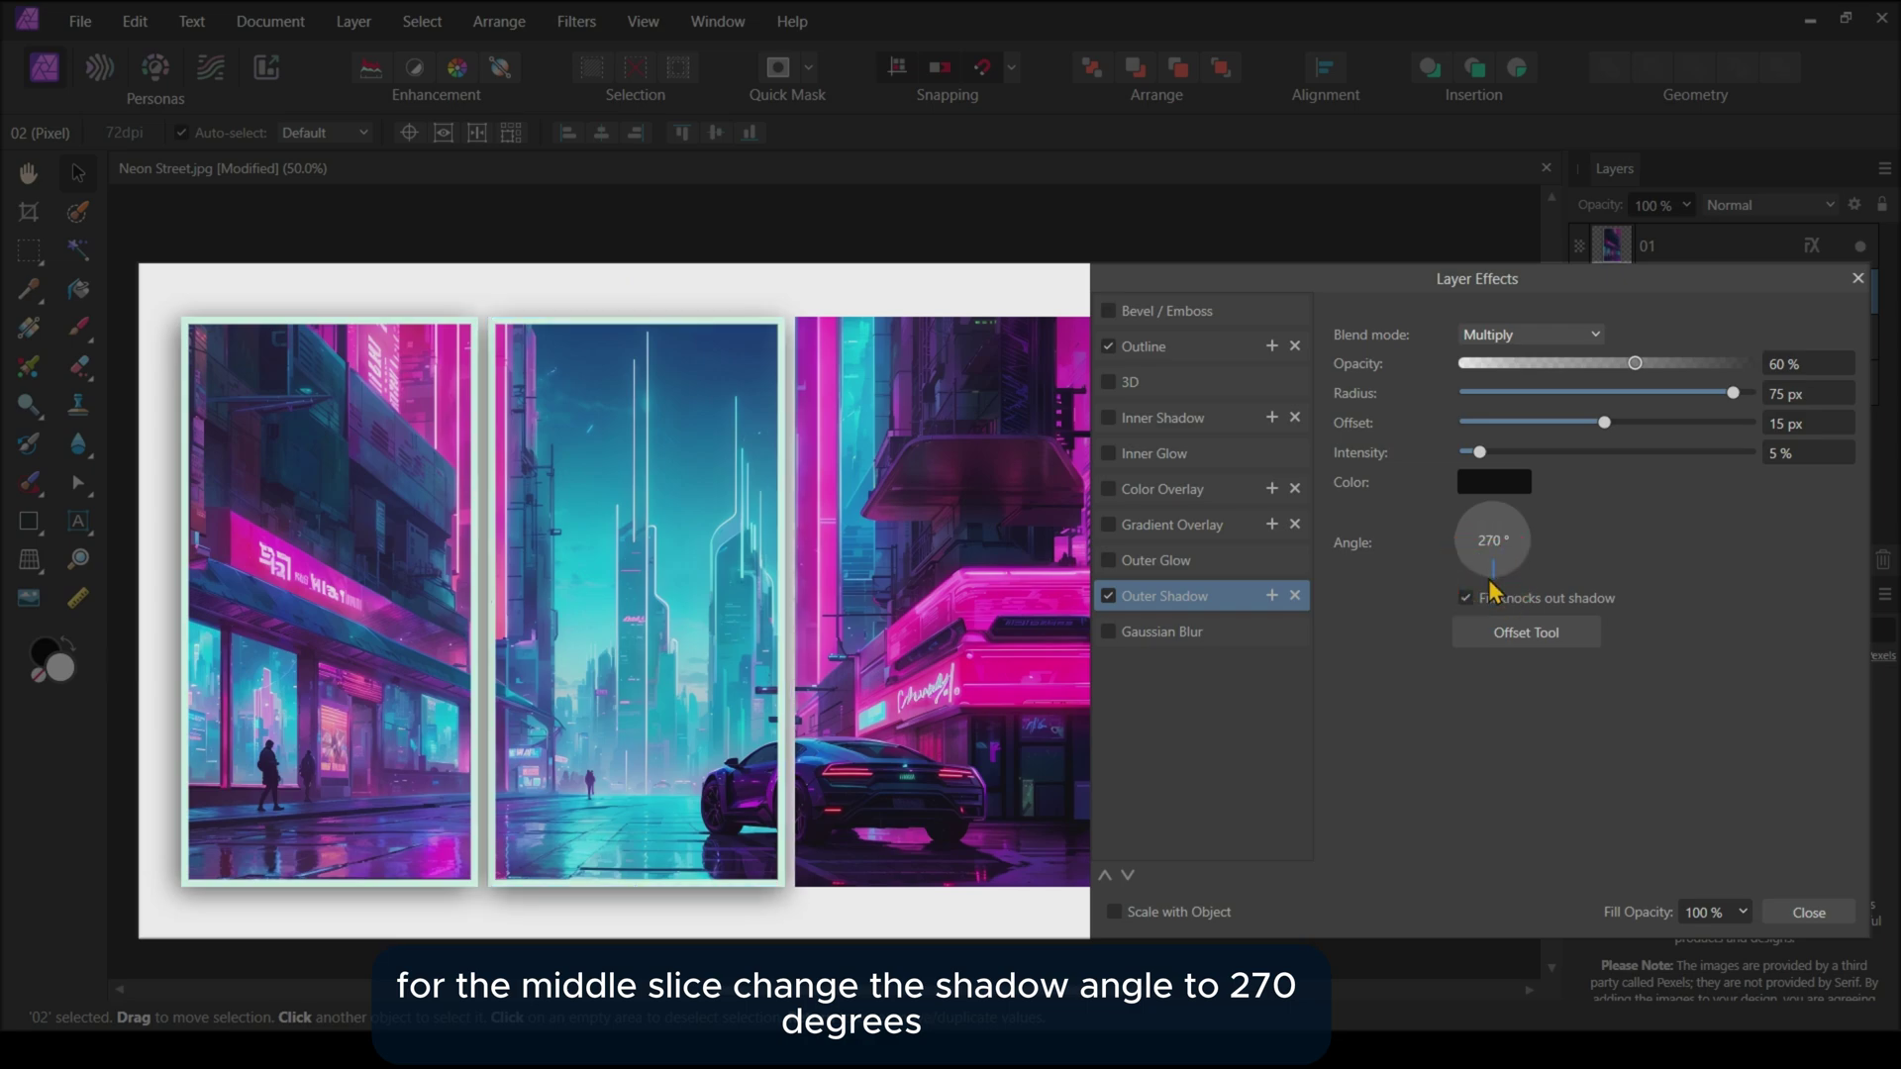
left_click(1809, 912)
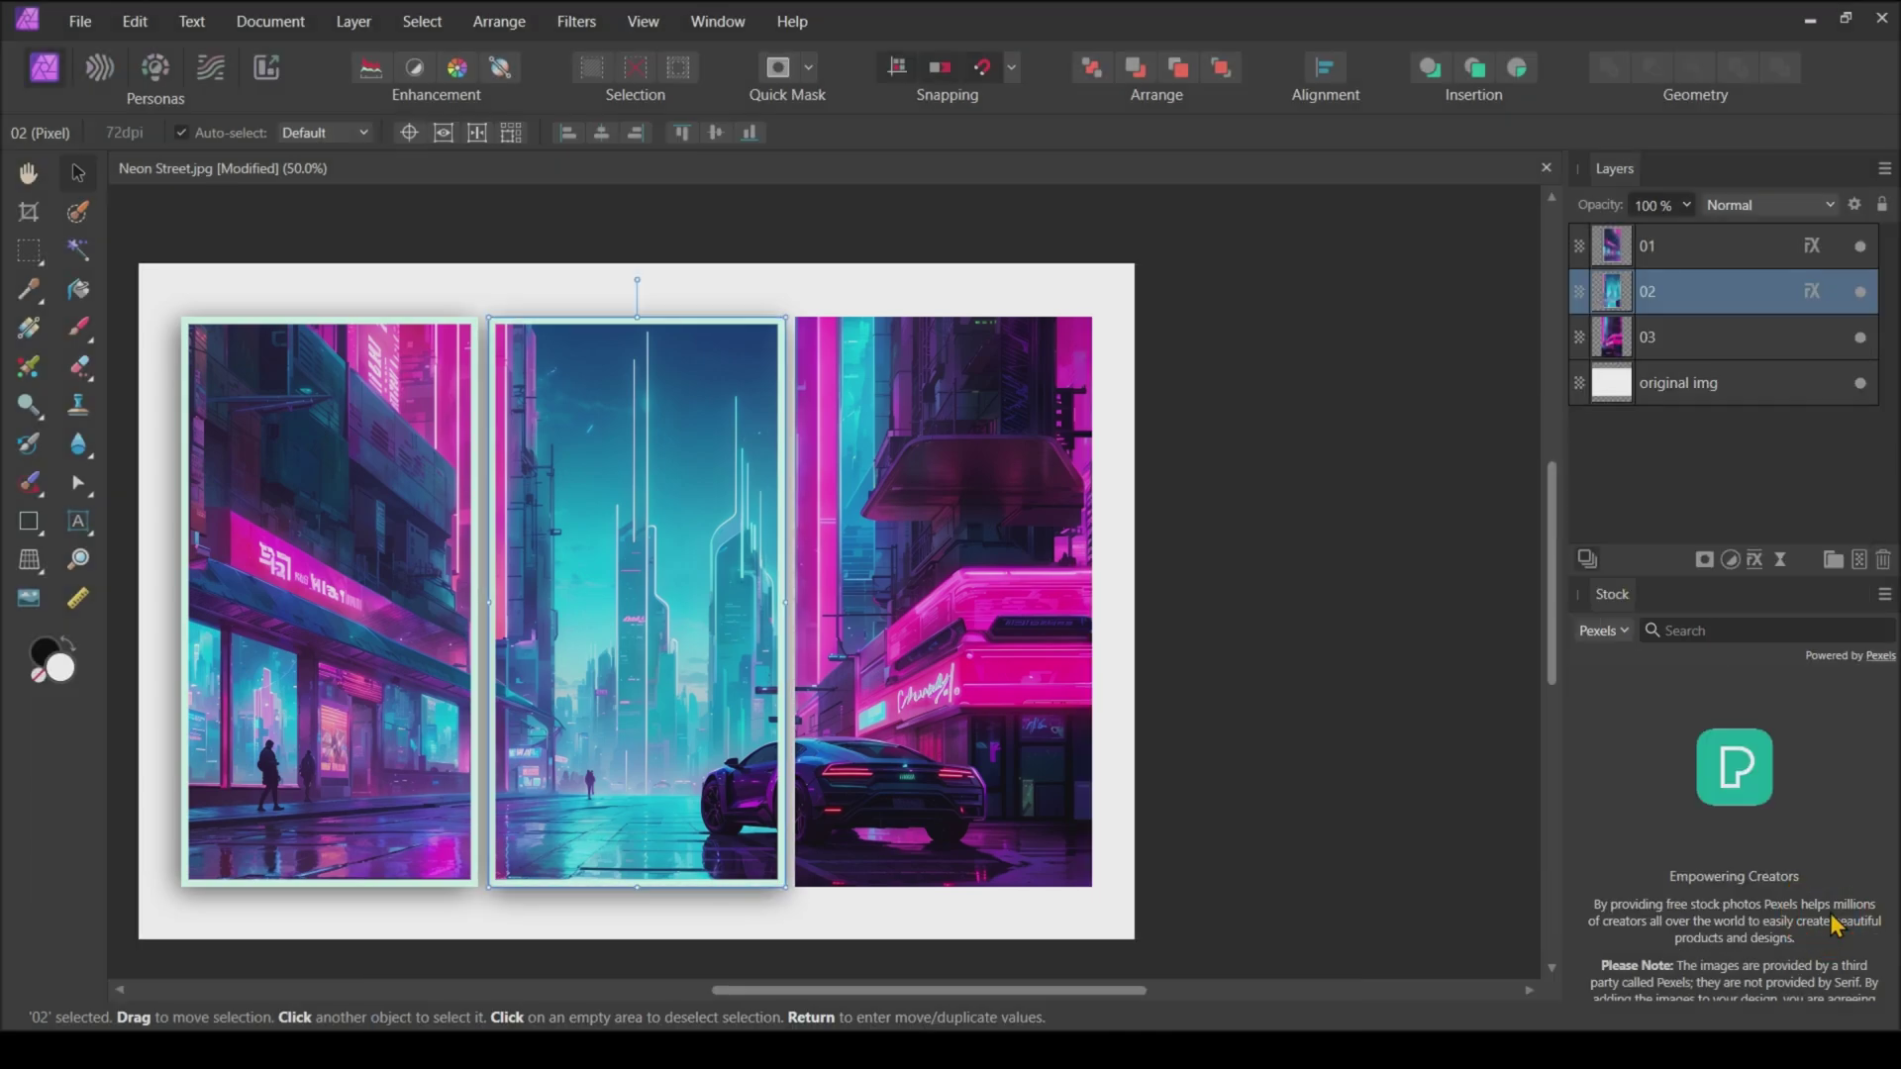
- Paste only the copied layer effects onto the right slice on layer 03
left_click(1047, 431)
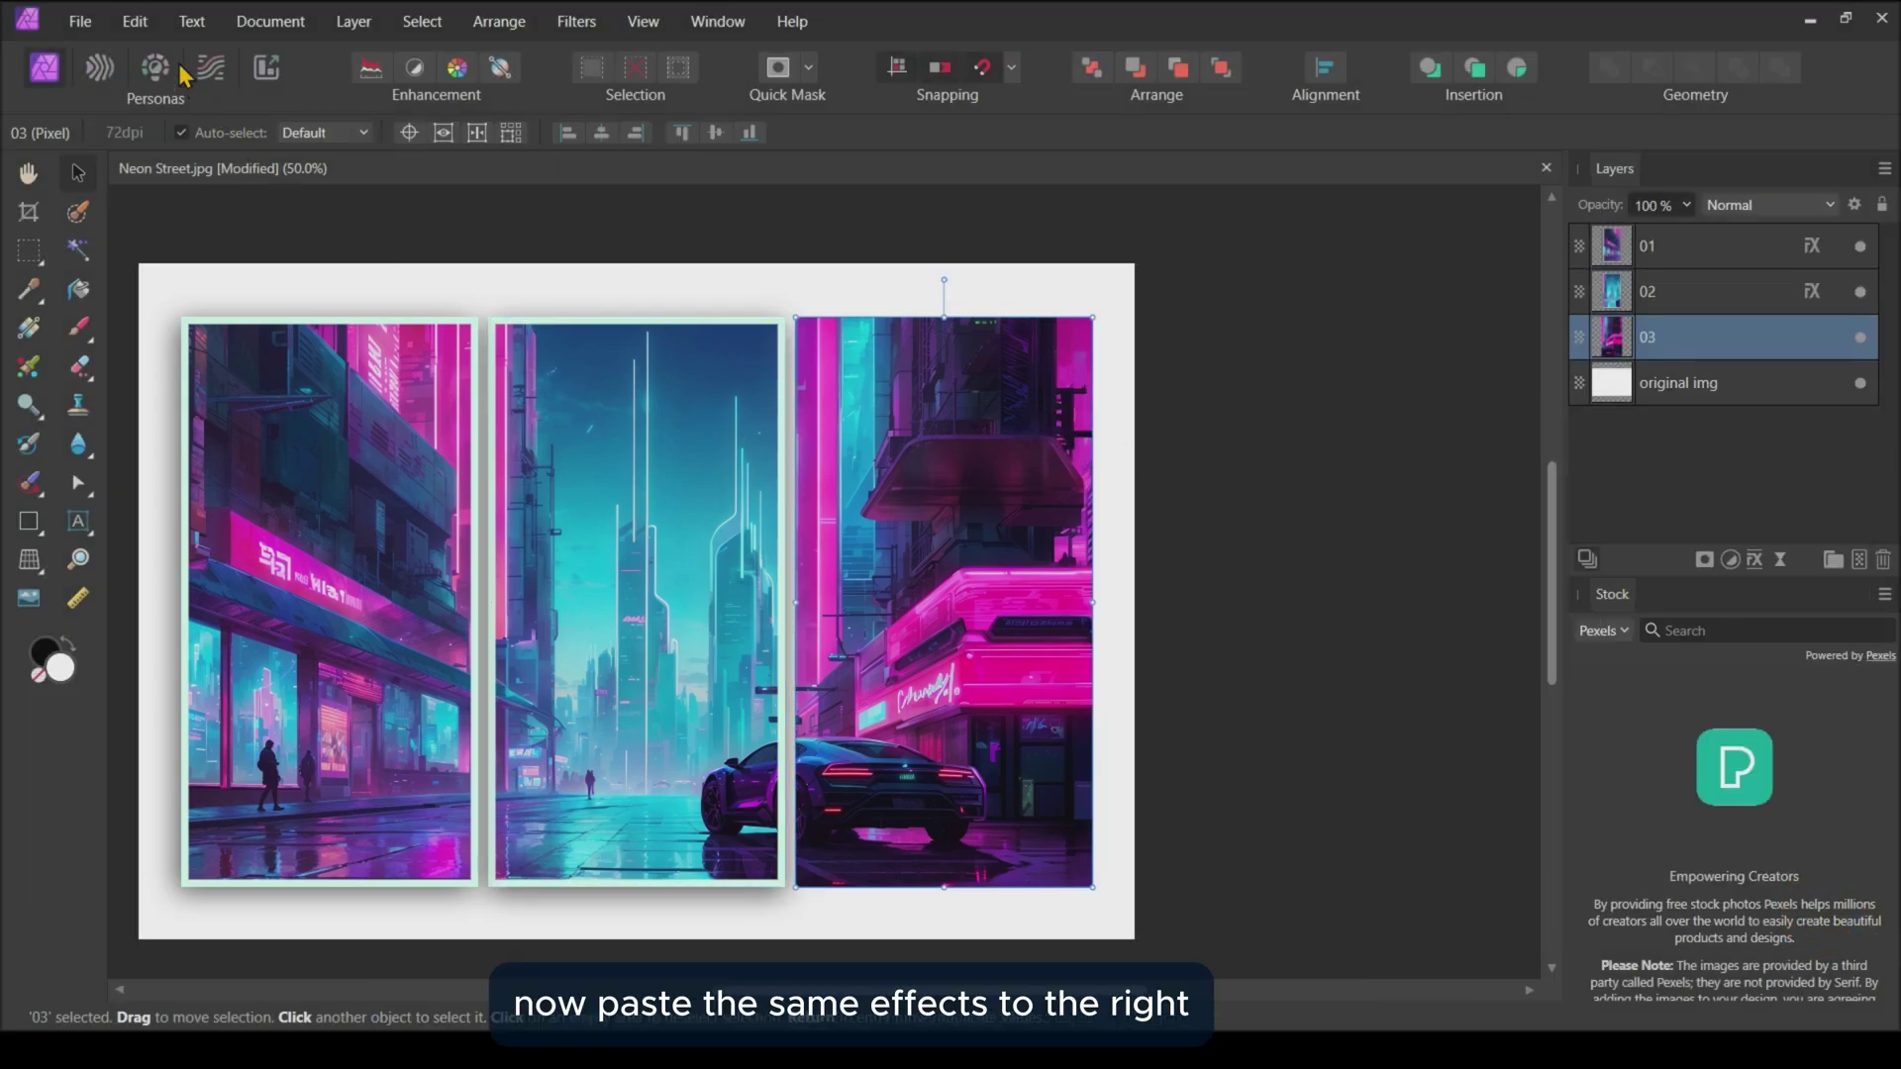
left_click(135, 21)
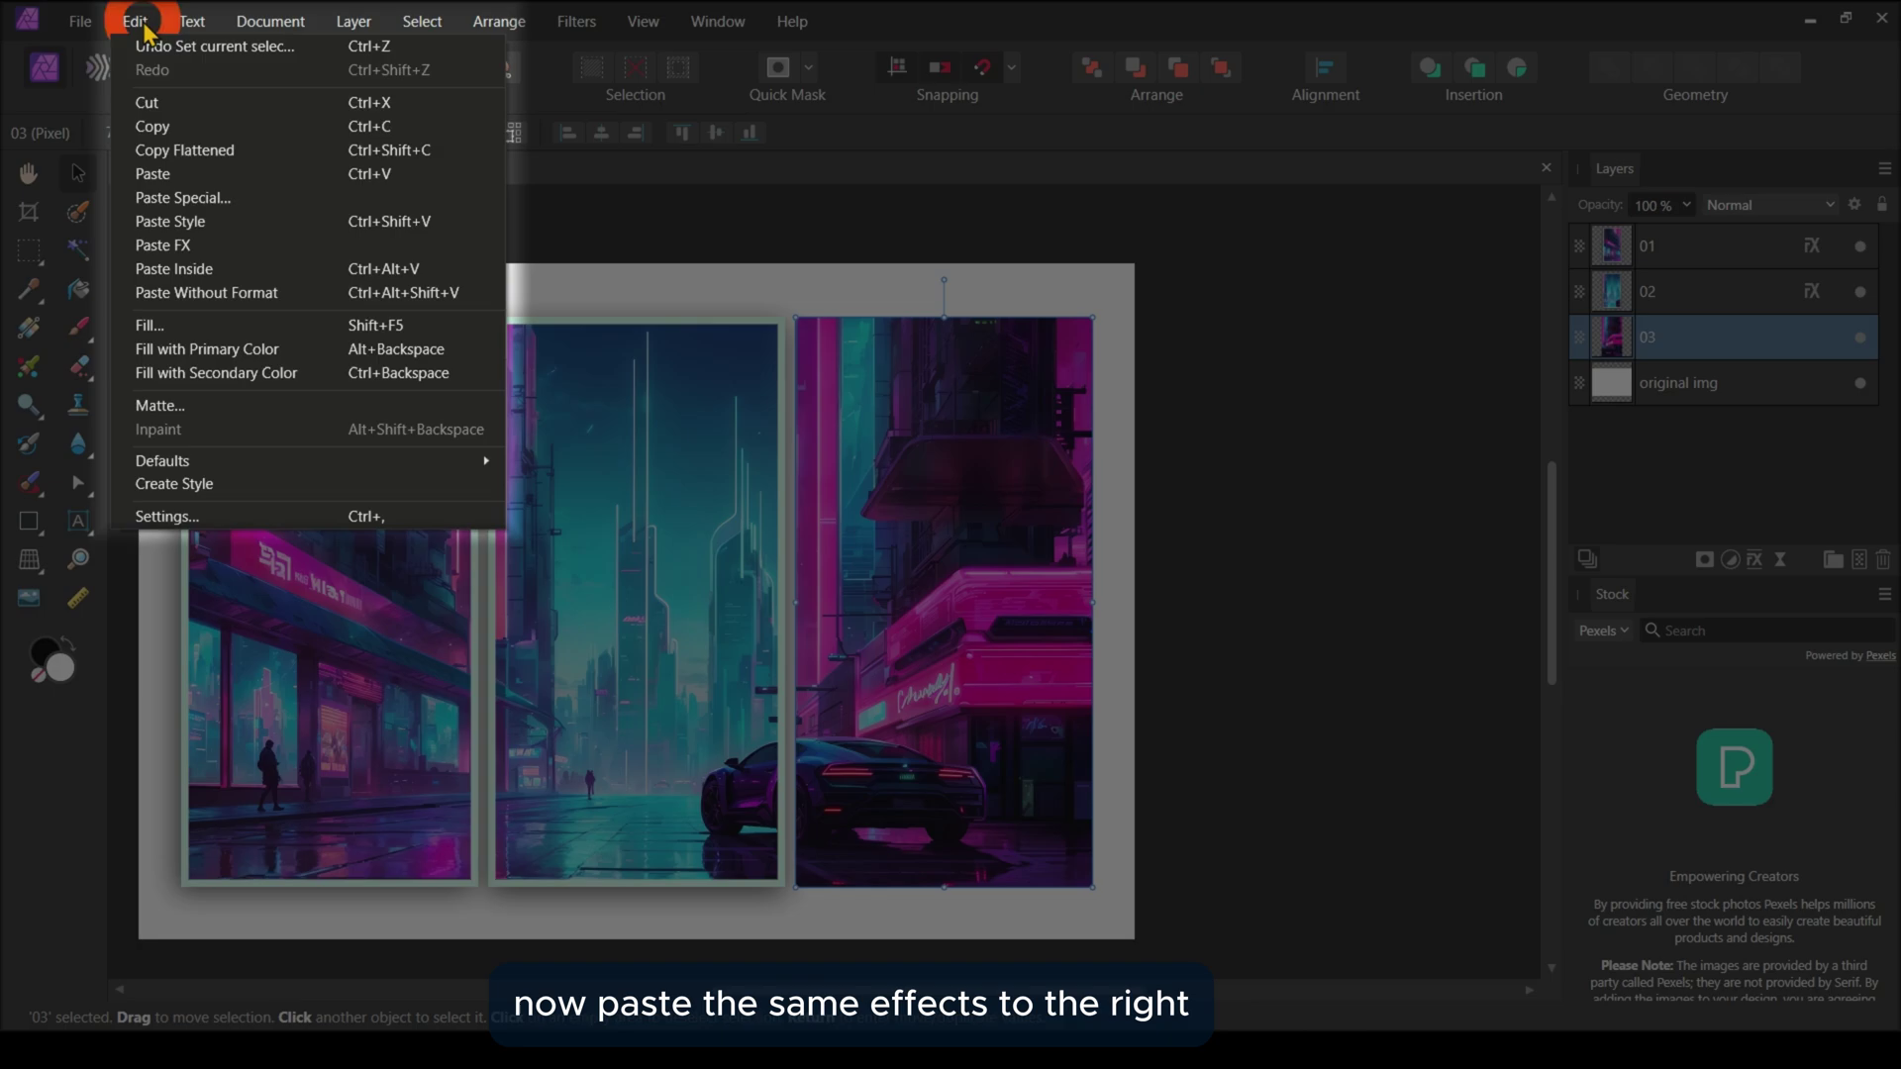
left_click(193, 254)
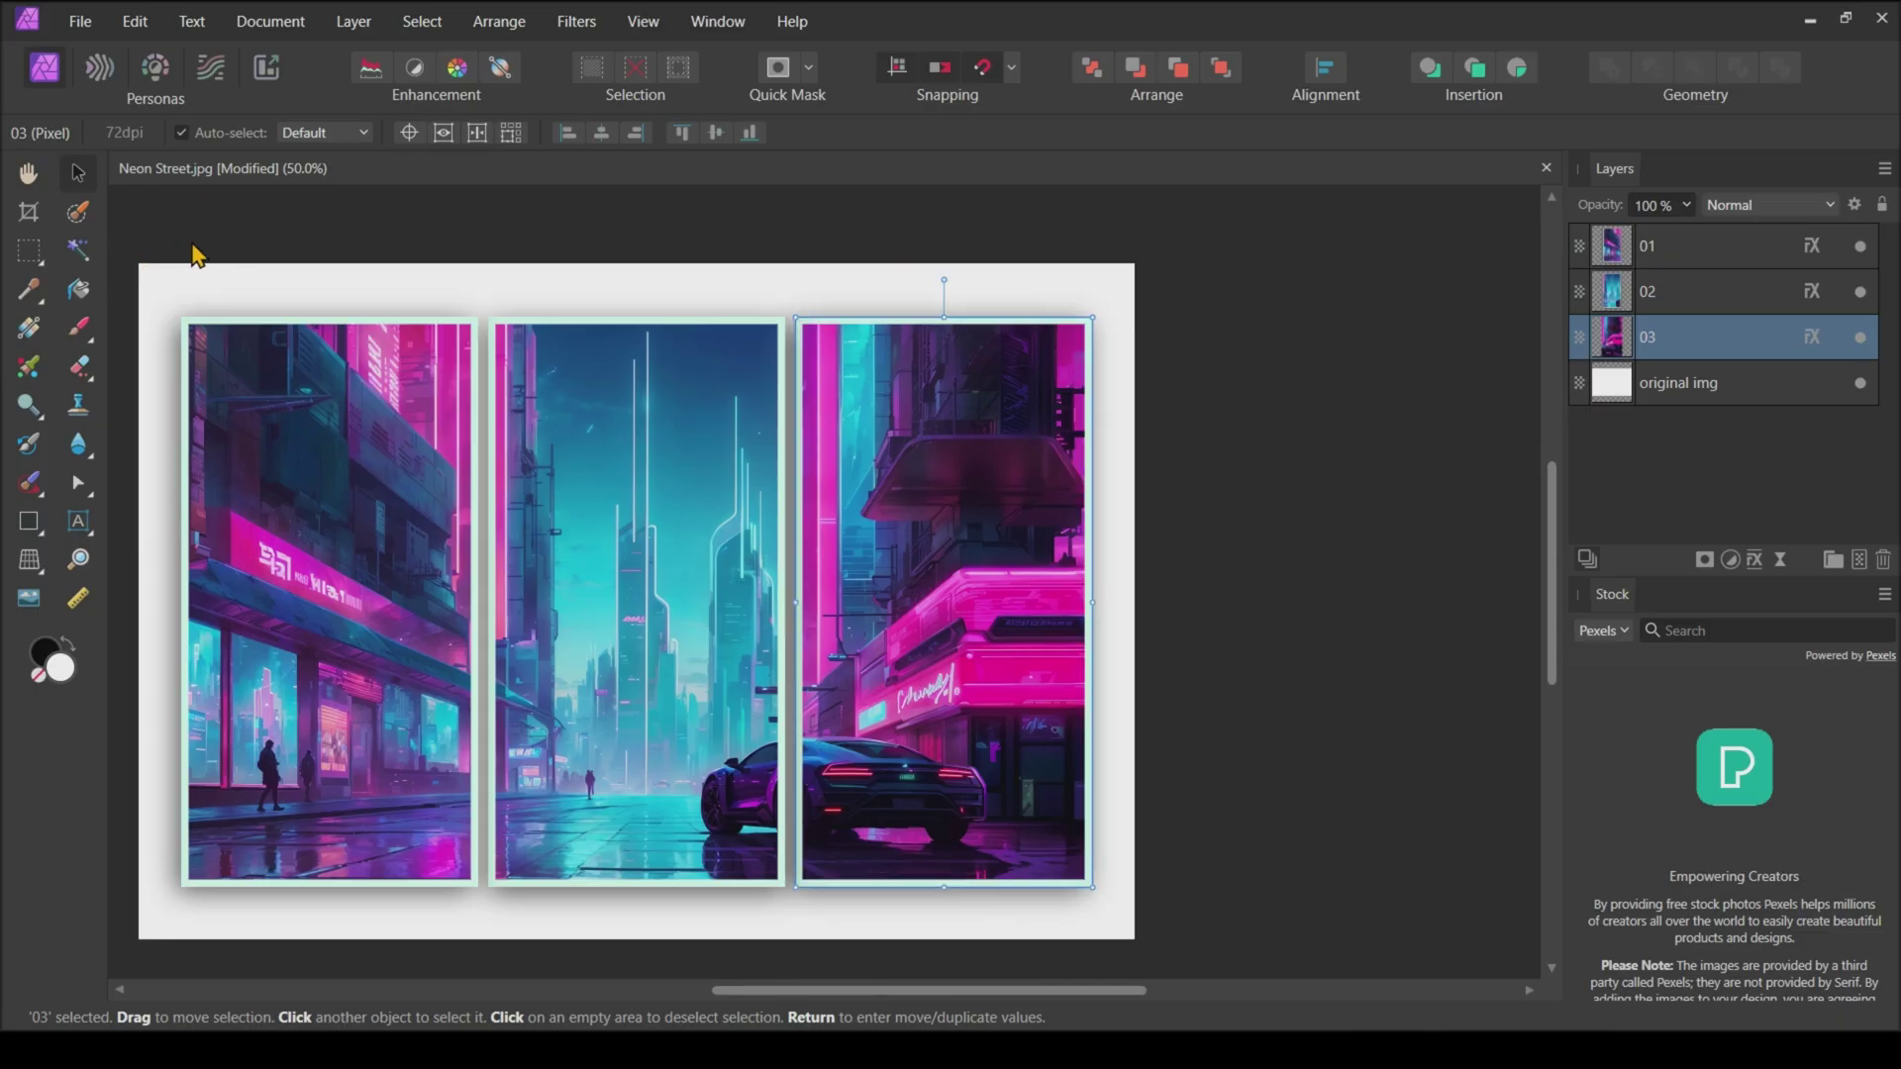
- Adjust the outer shadow angle of the right slice on layer 03, close its layer effects and deselect it
left_click(1812, 337)
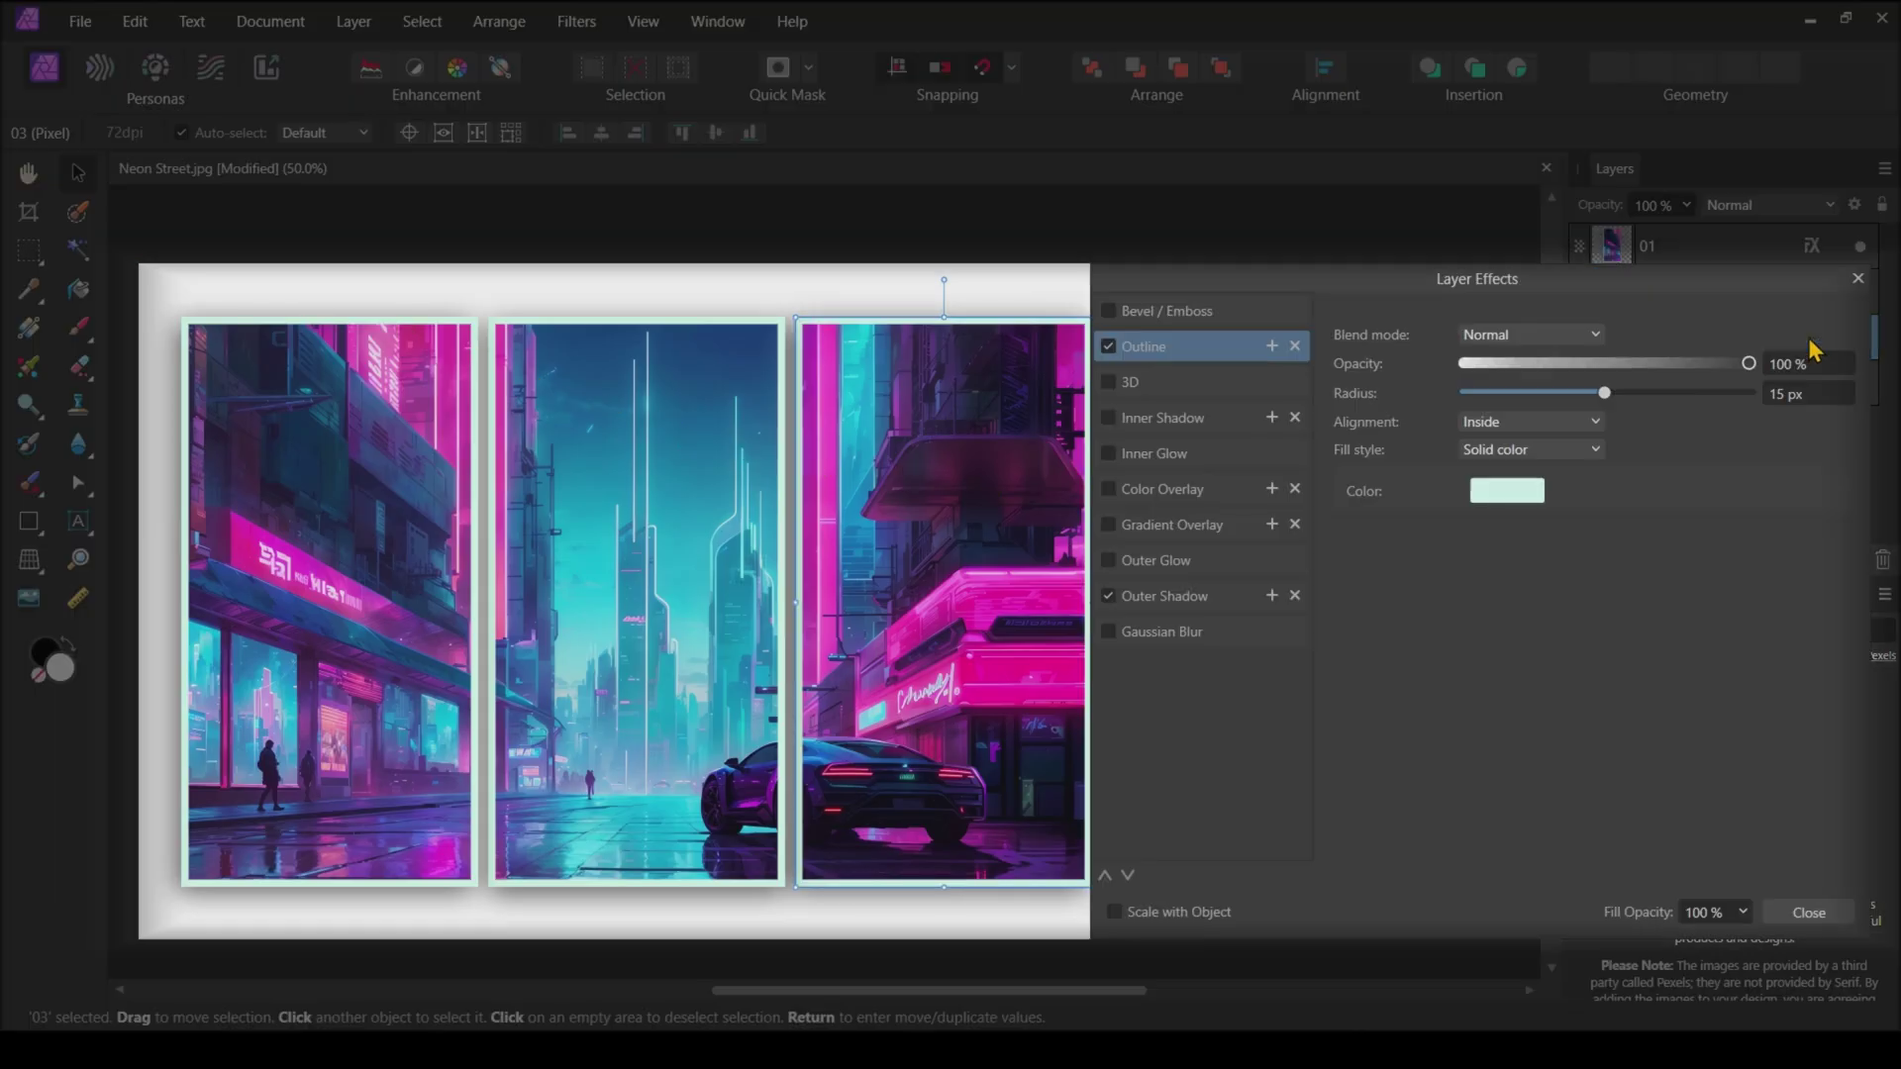
left_click(1213, 597)
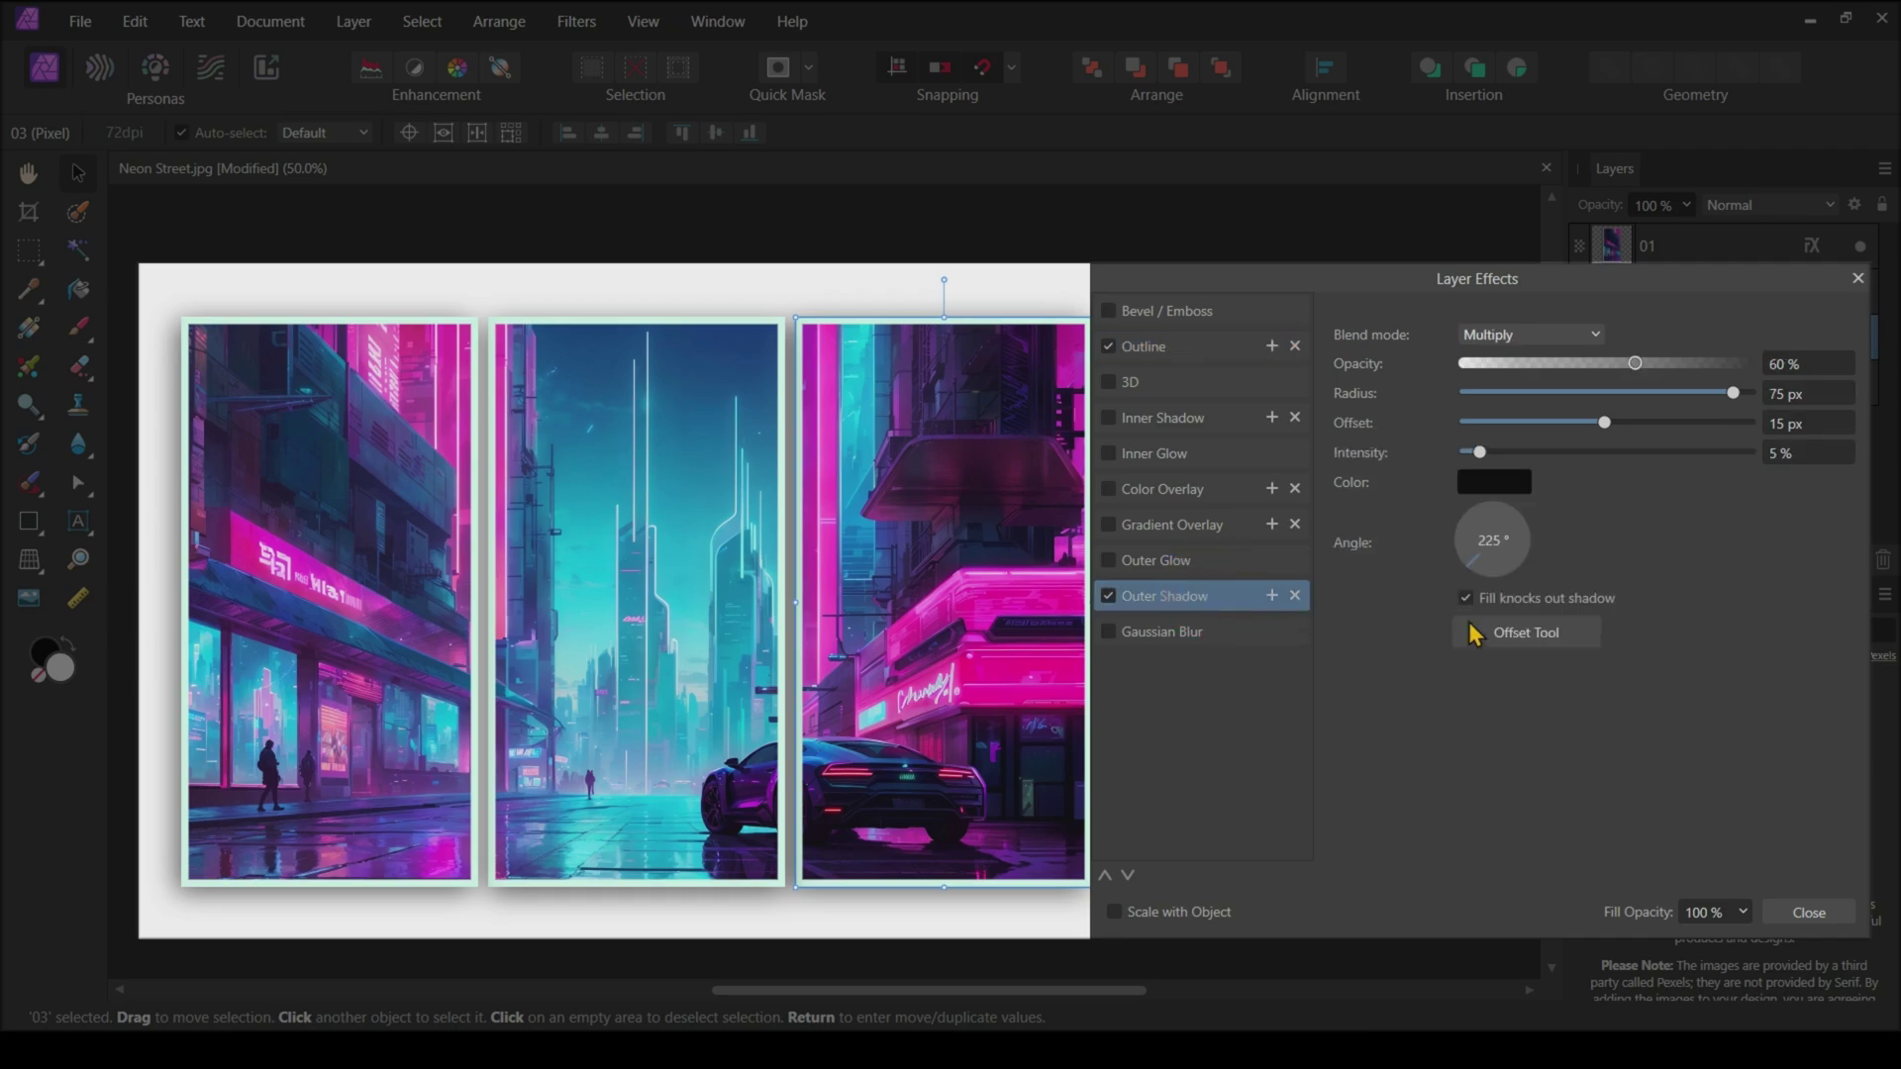
left_click(1824, 913)
left_click(1502, 567)
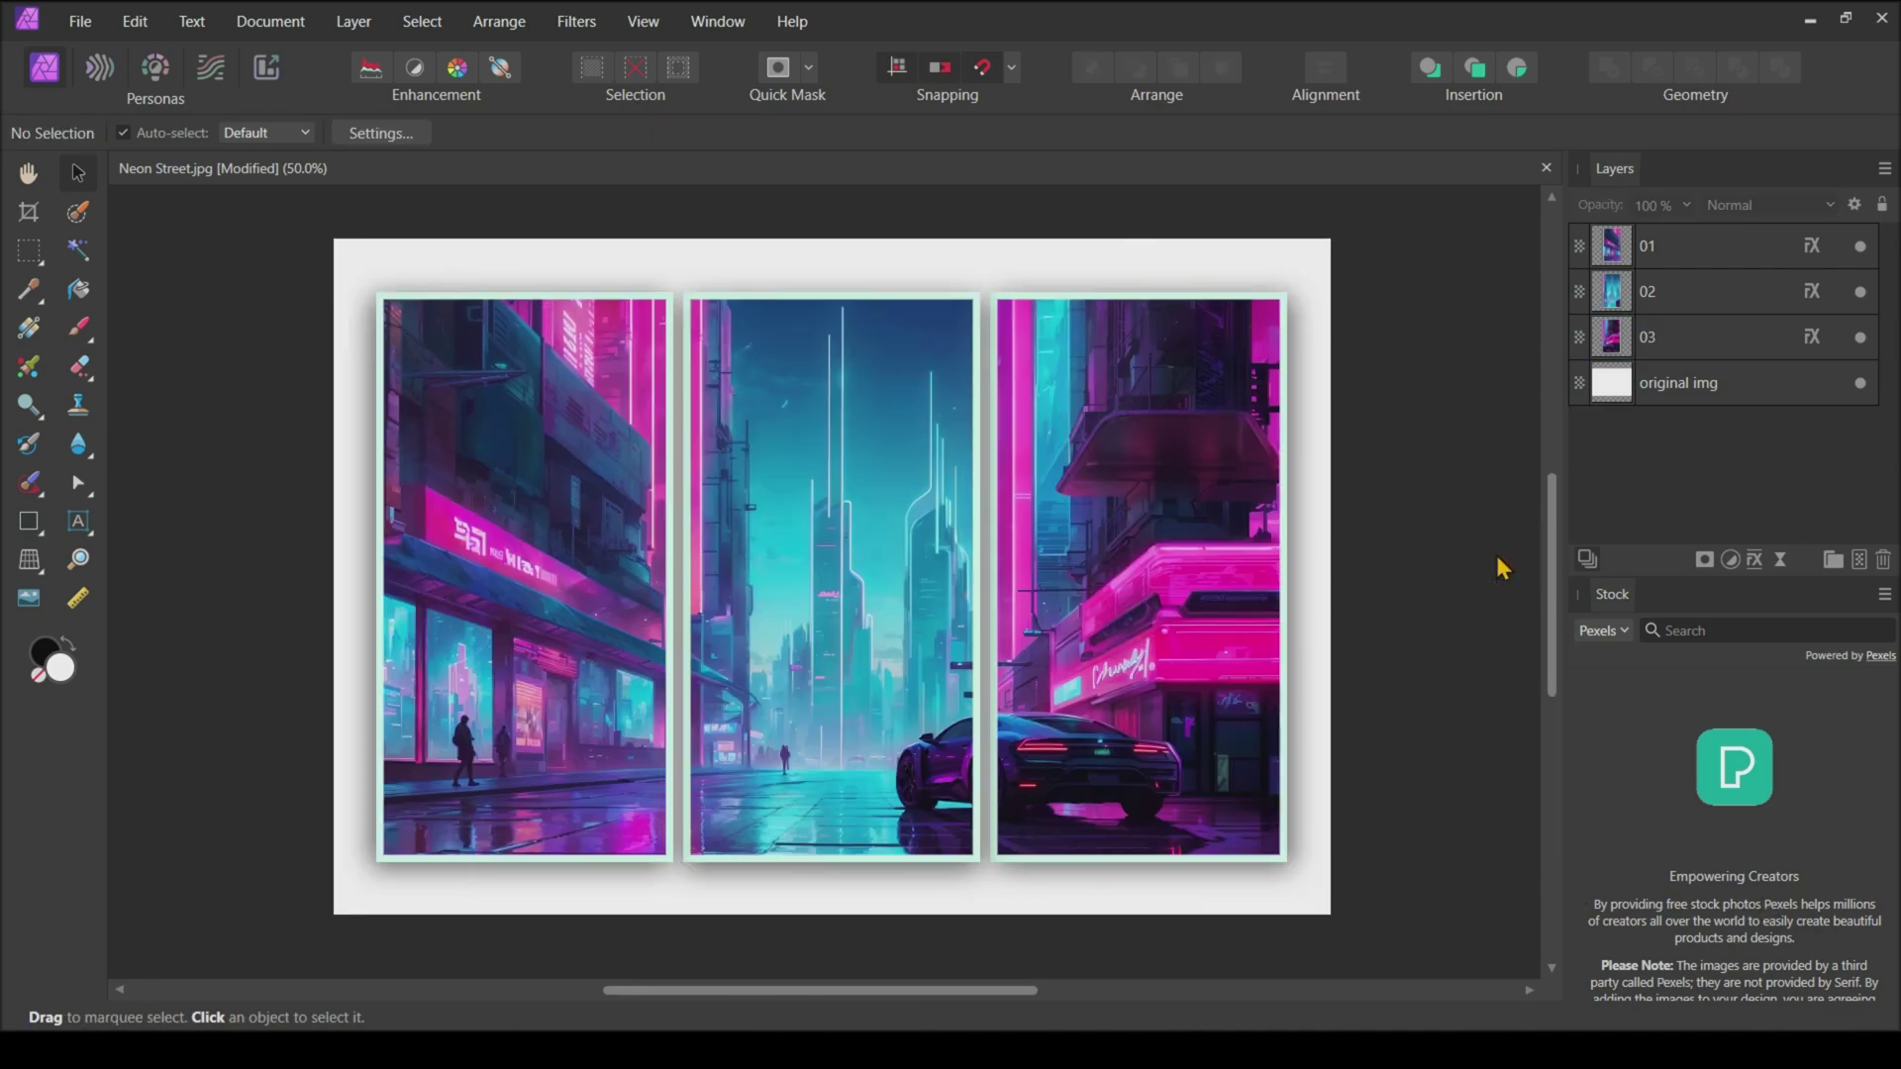
- Search the Pexels stock photos for "textured background"
left_click(1718, 633)
type("textured")
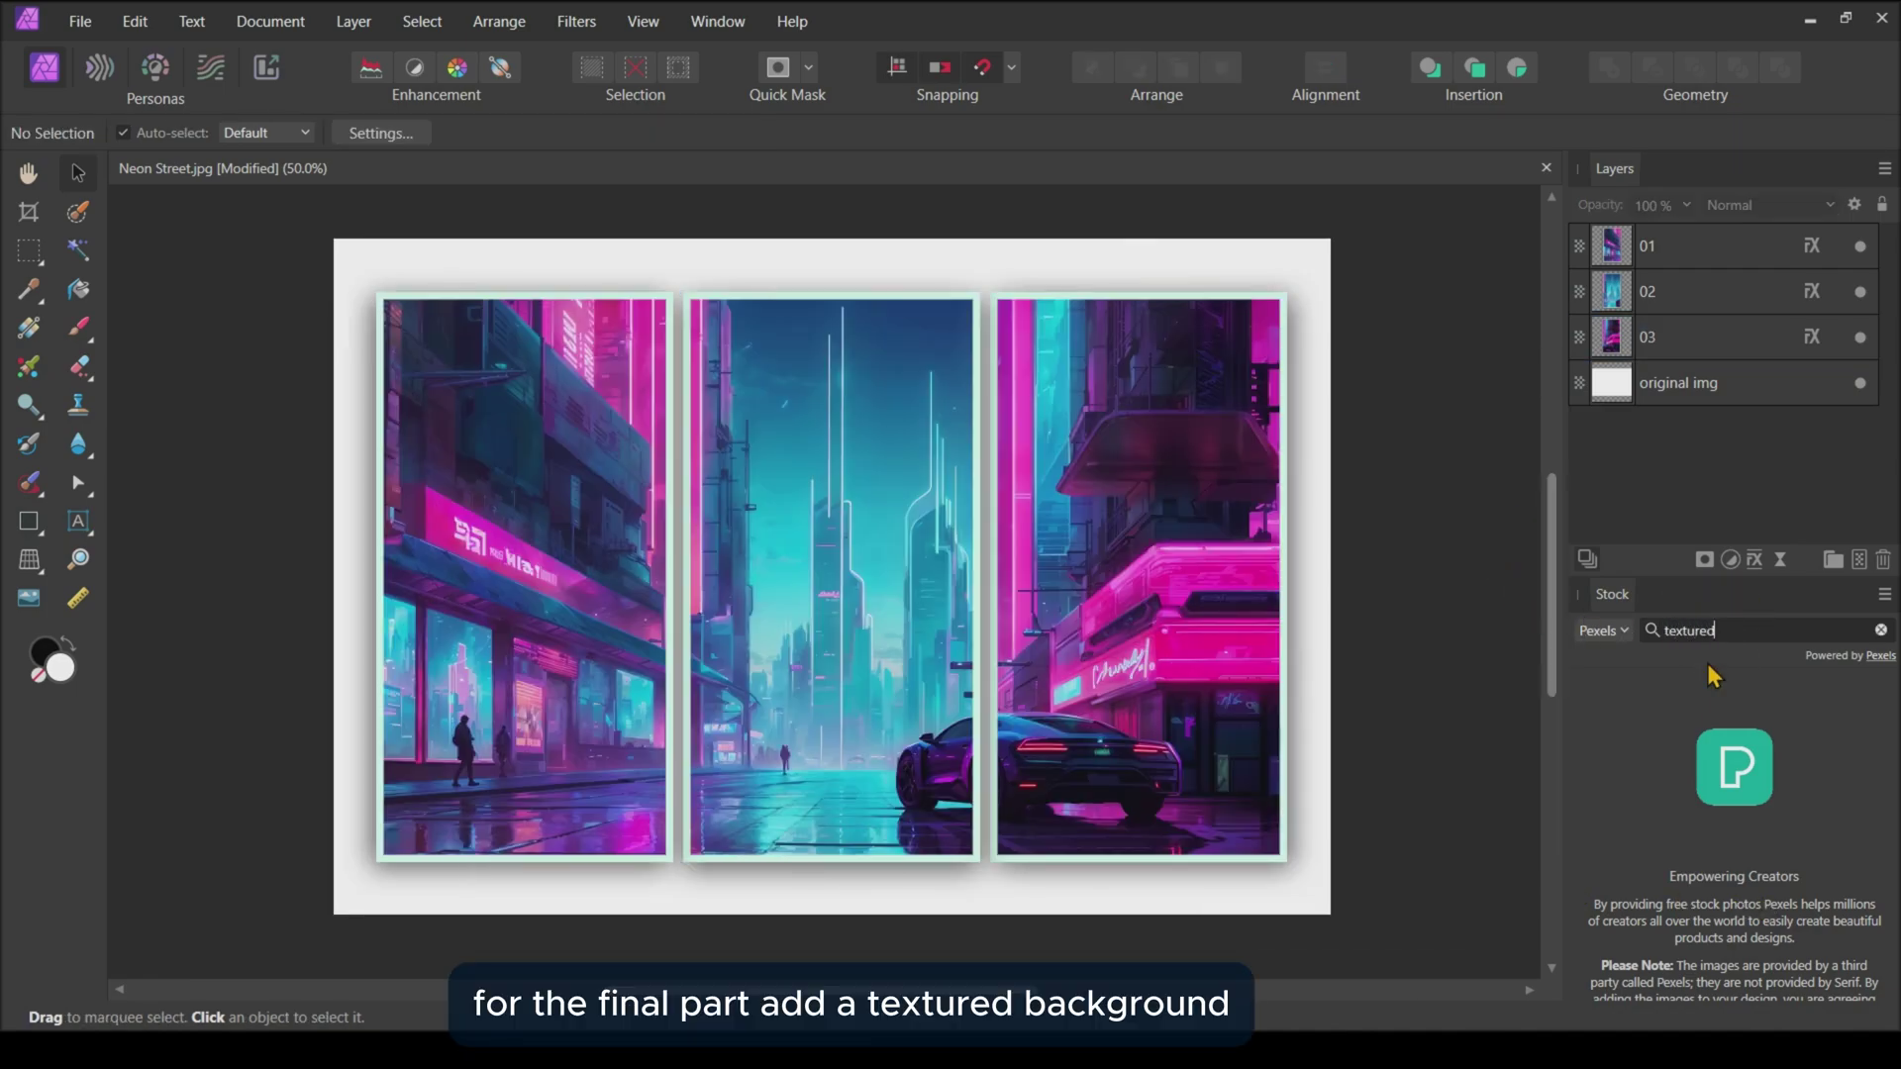
type(" background")
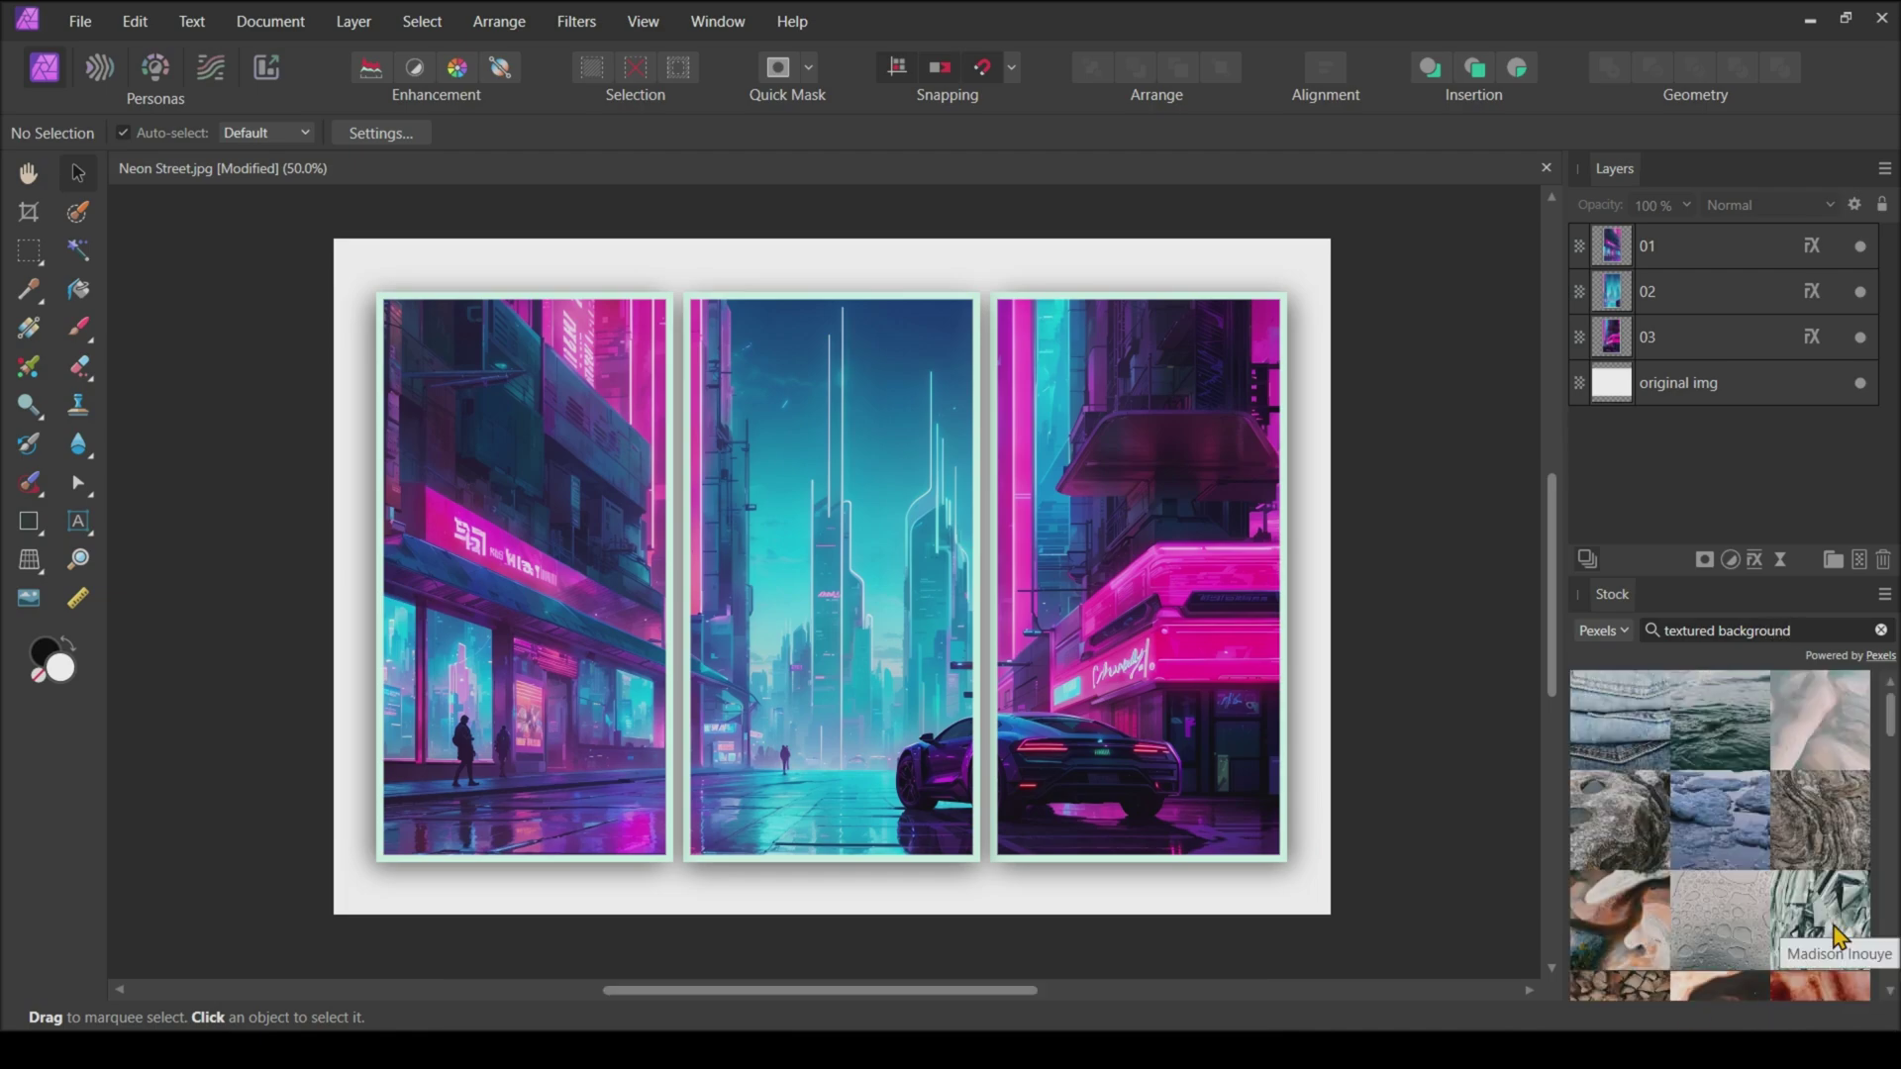
- Place the stock photo of water droplets on glass on the canvas and move its layer between 03 and original img
scroll(1772, 909, "down", 3)
scroll(1771, 908, "down", 5)
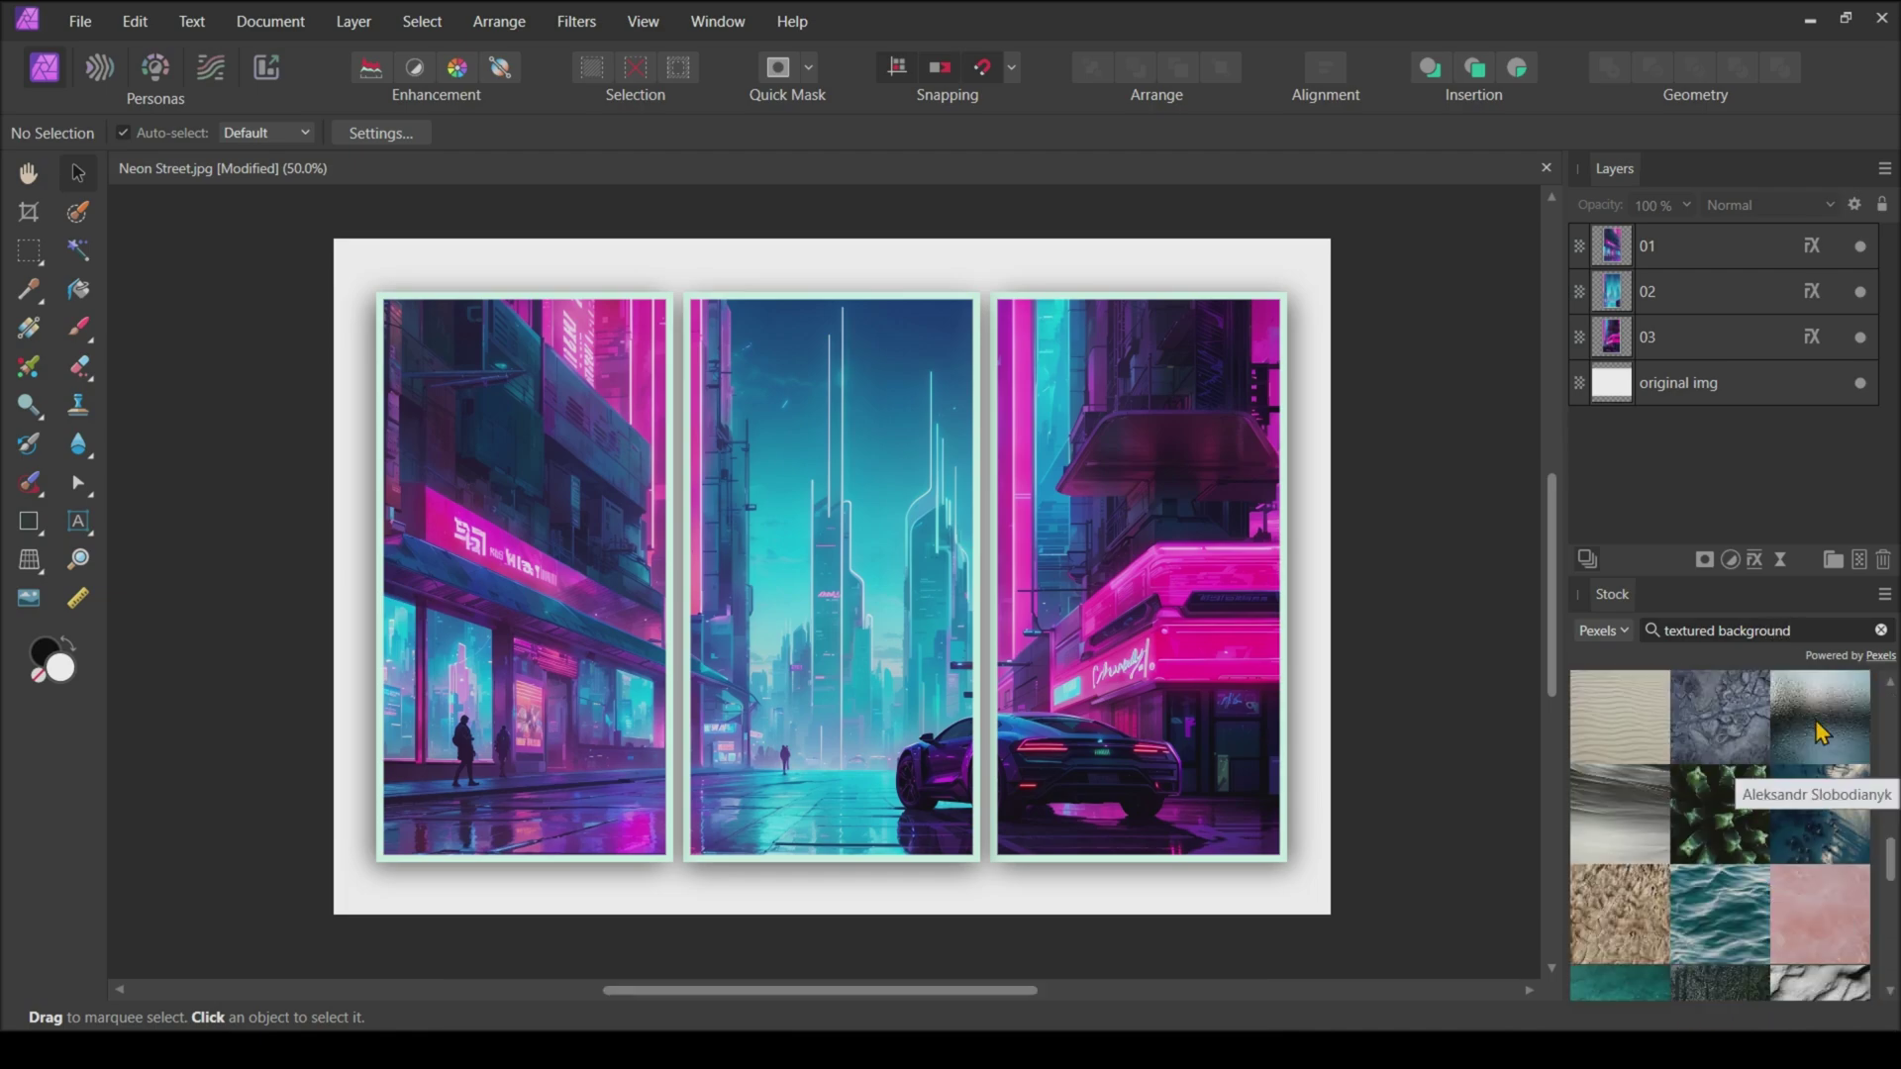
left_click(1820, 713)
left_click_drag(1821, 714, 1007, 689)
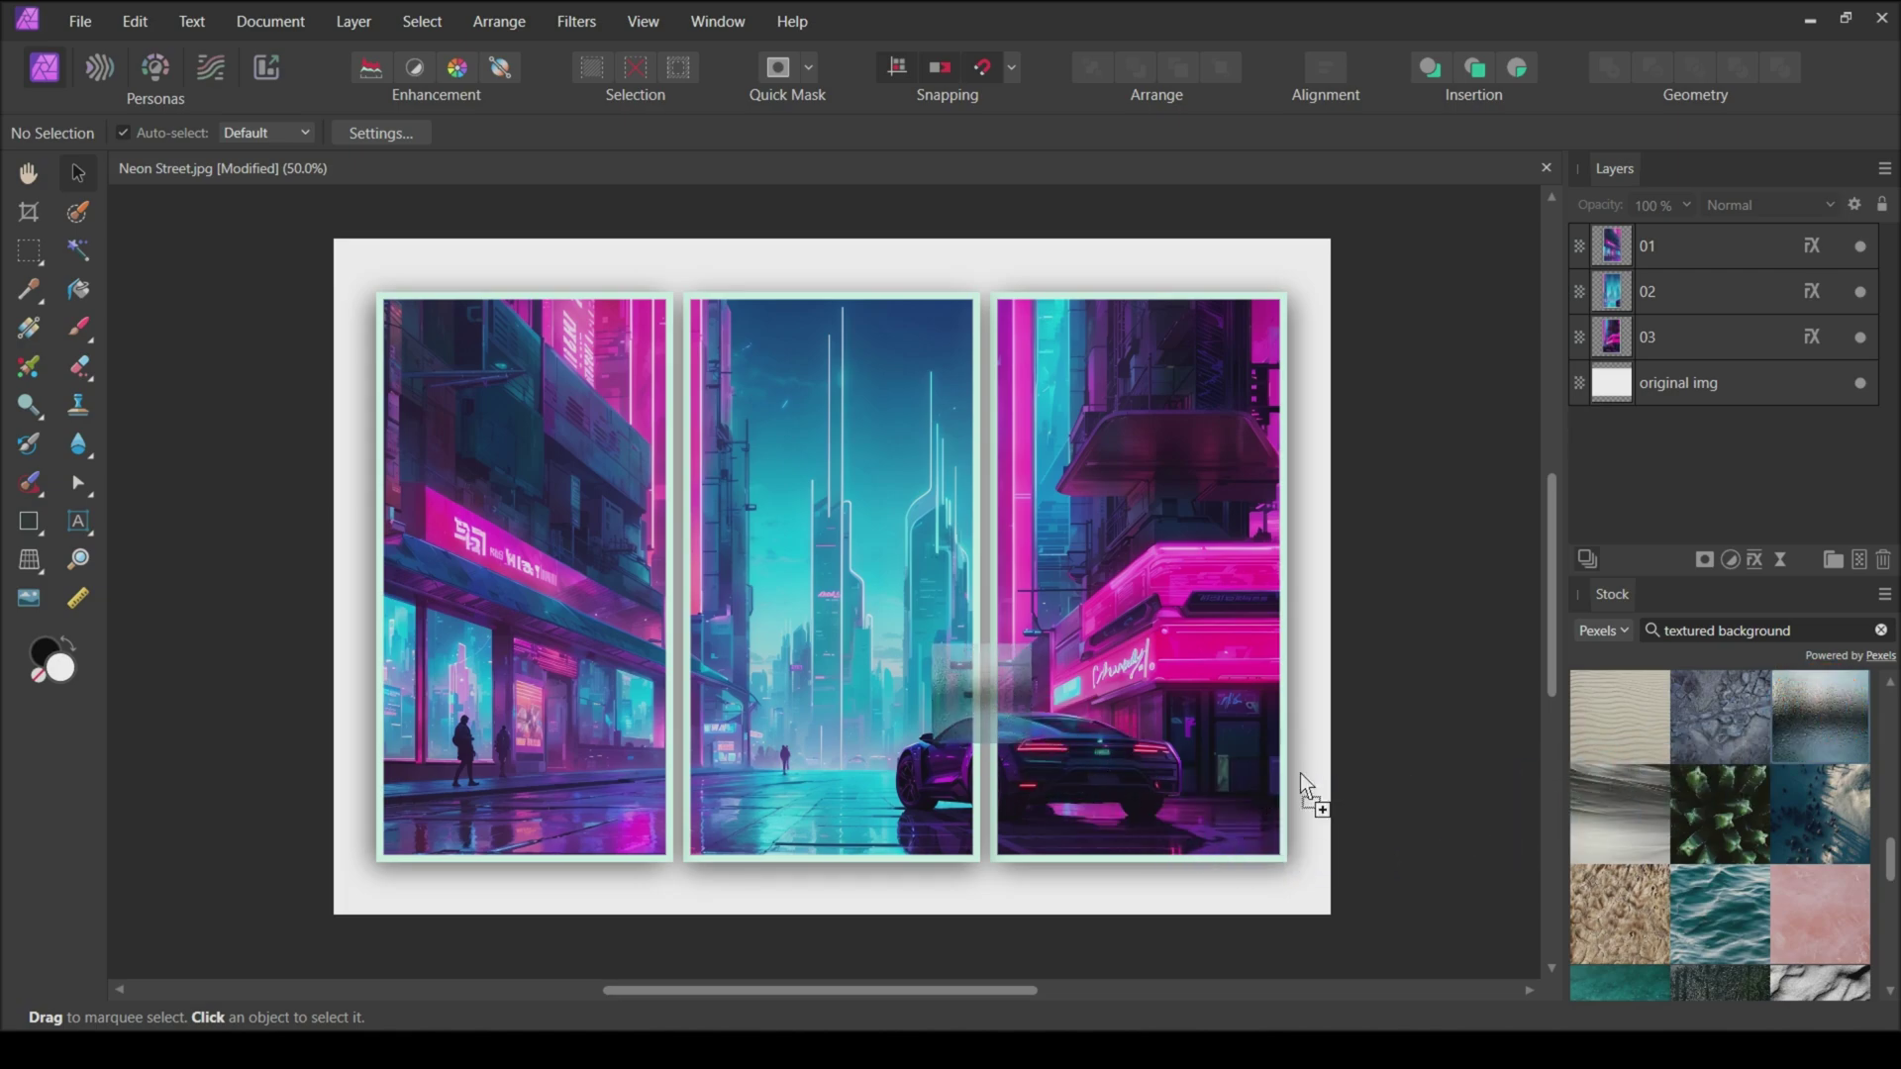
left_click_drag(1446, 763, 1446, 764)
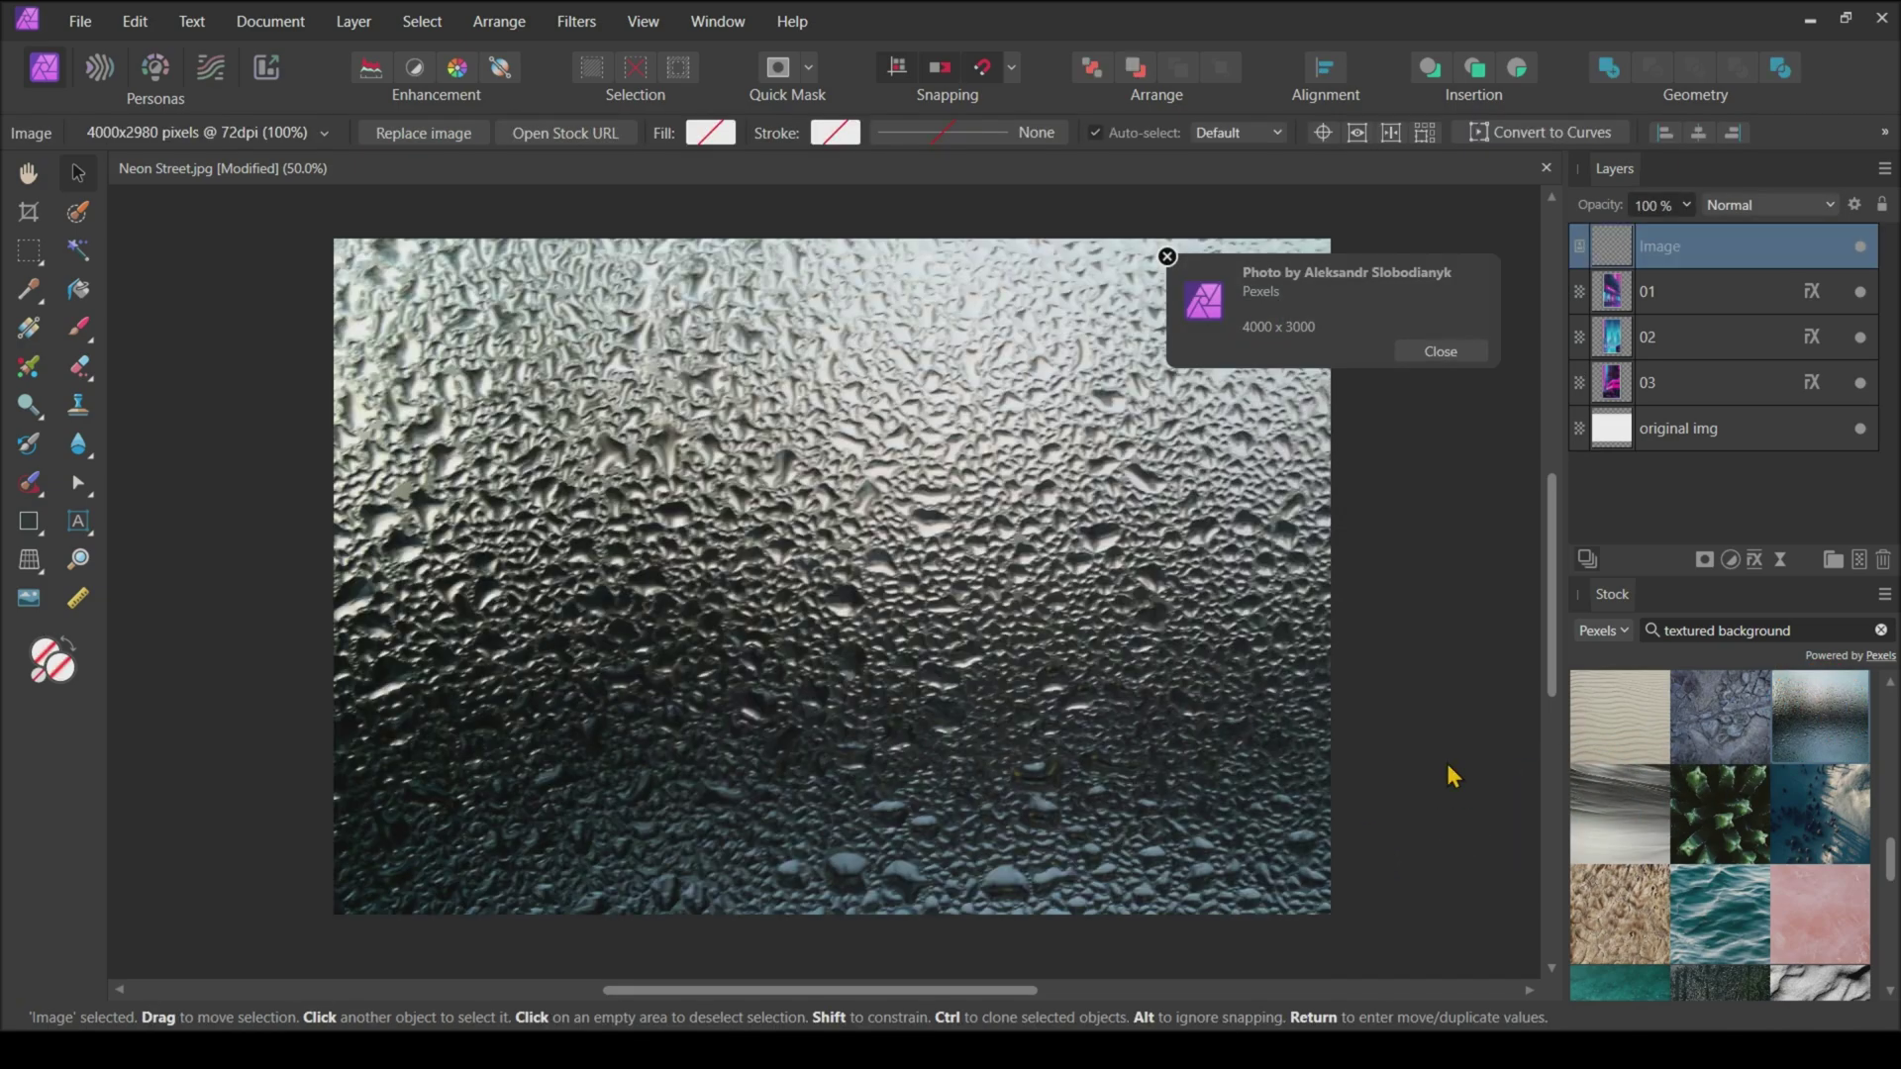
left_click(1429, 356)
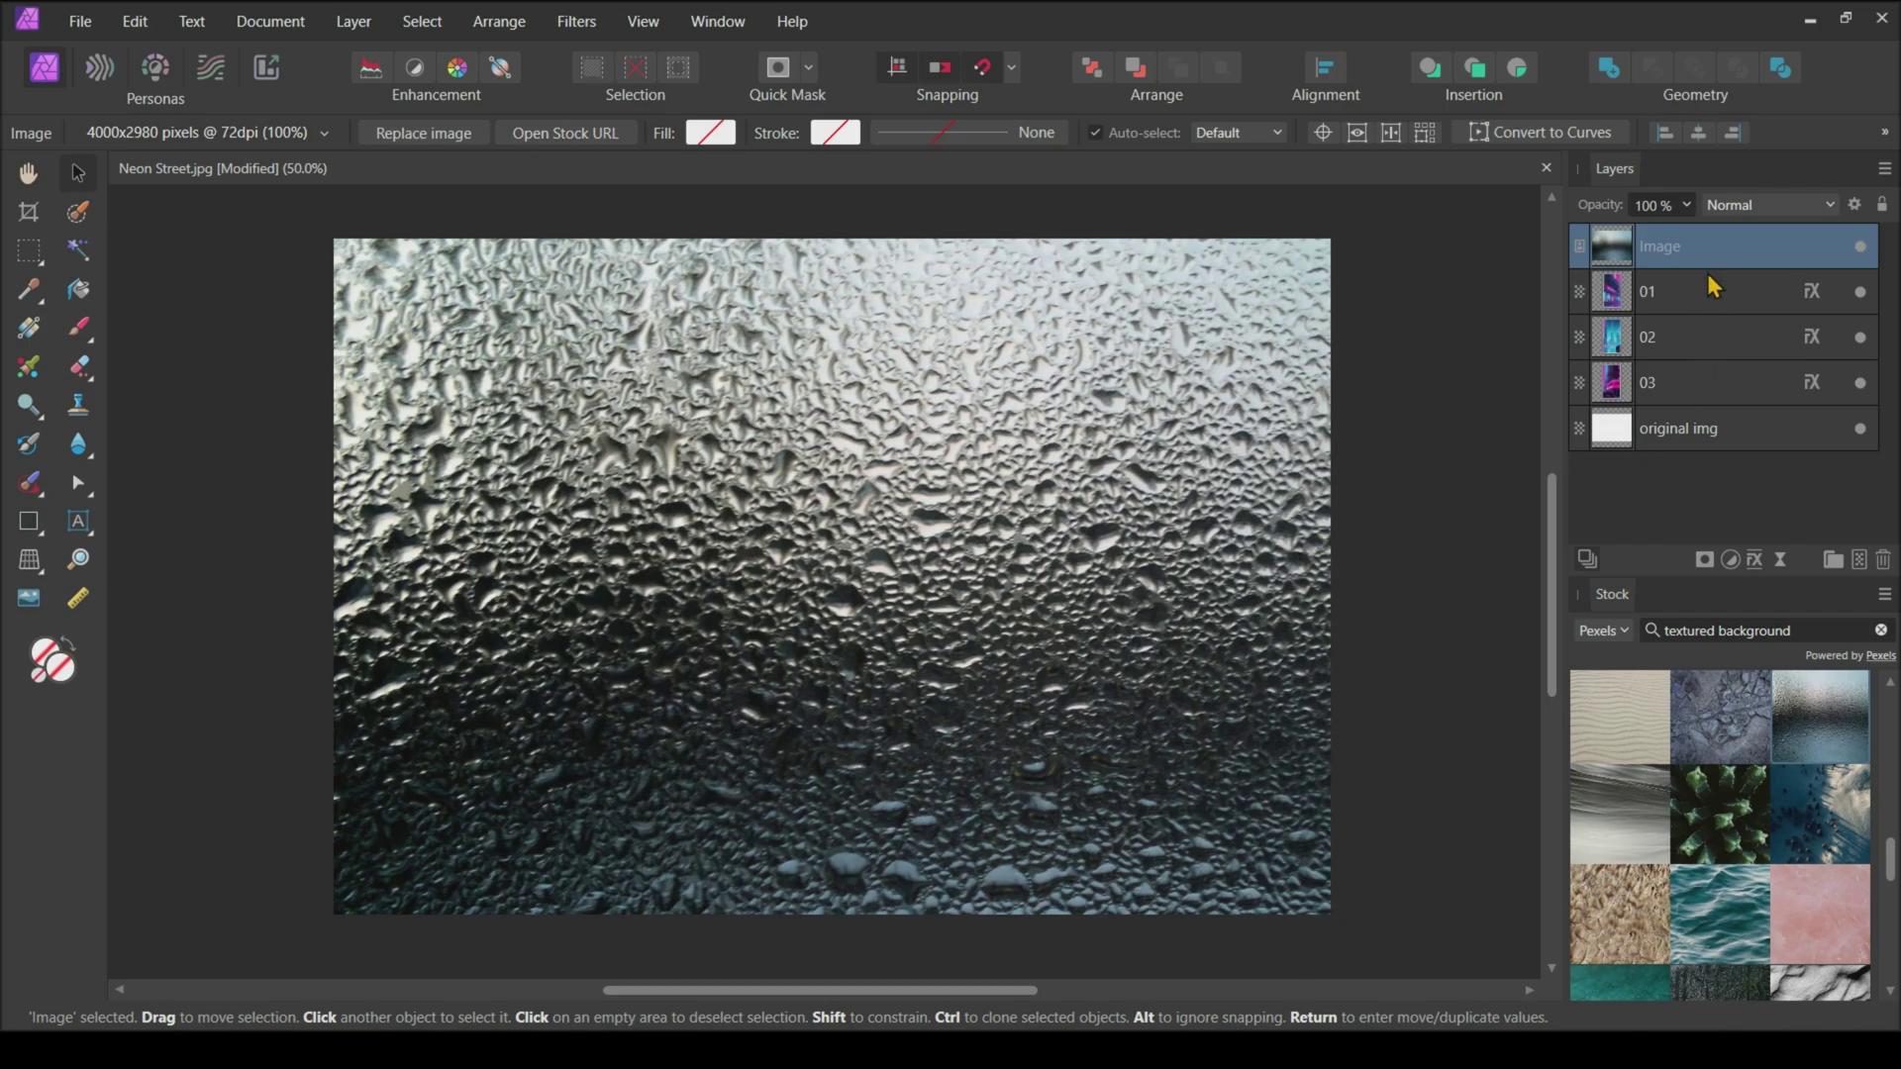
left_click_drag(1688, 246, 1643, 404)
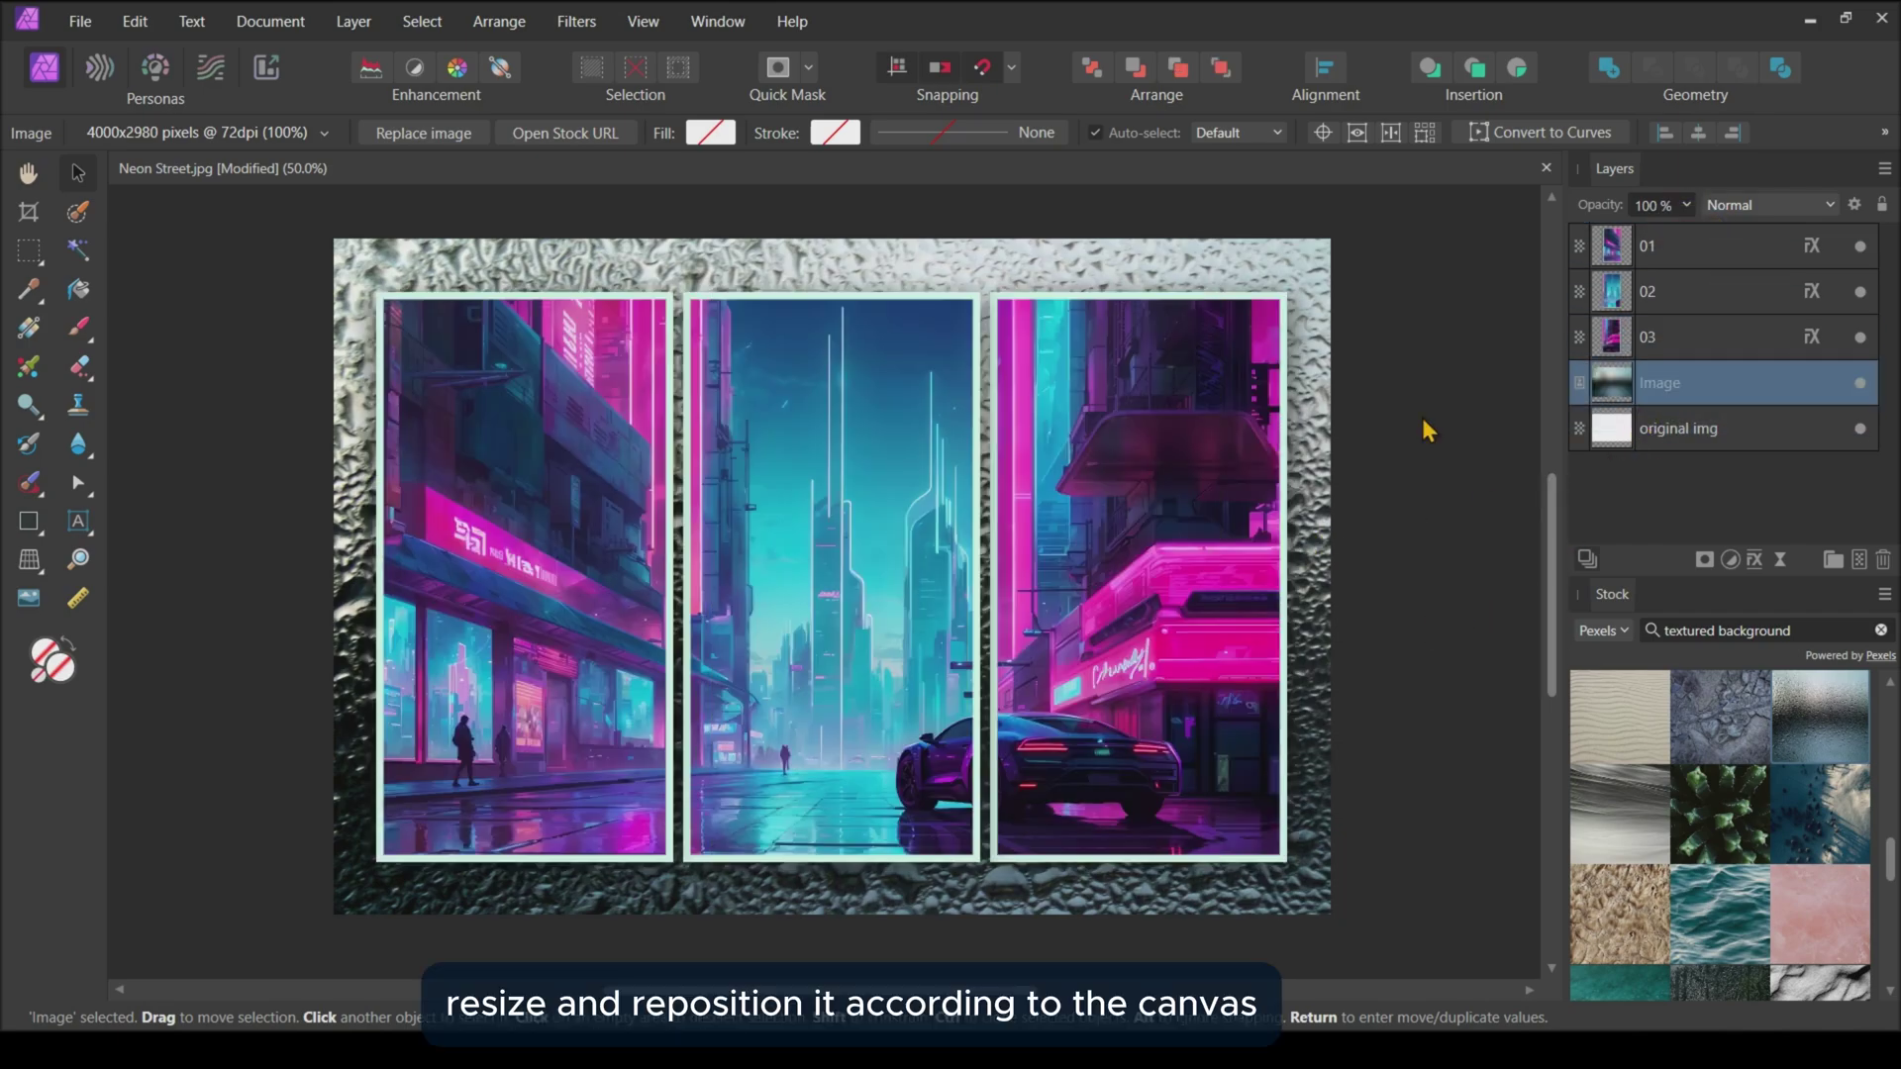
- Scale the water-droplet image down to the canvas width and centre it vertically on the canvas
key("ctrl+minus")
key("ctrl+minus")
key("ctrl+minus")
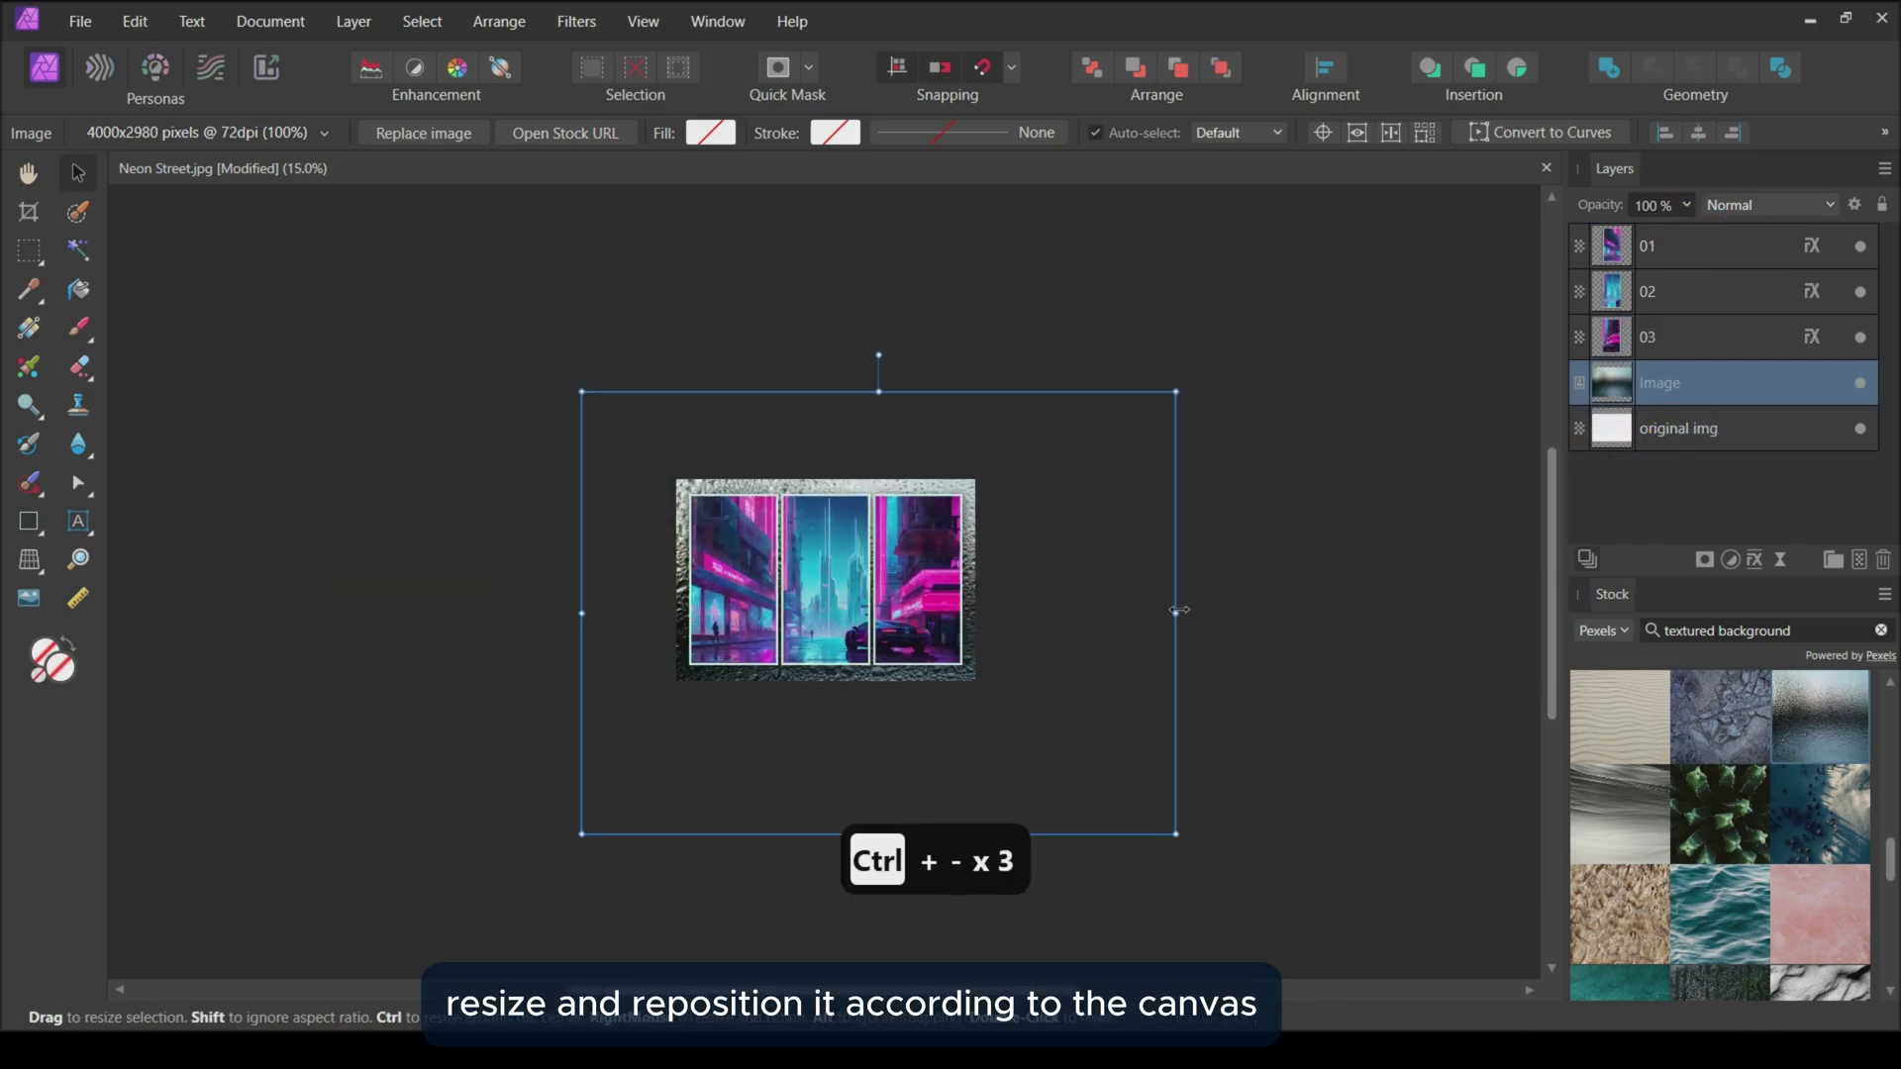
left_click_drag(1175, 614, 977, 599)
left_click_drag(581, 614, 670, 592)
left_click(1325, 67)
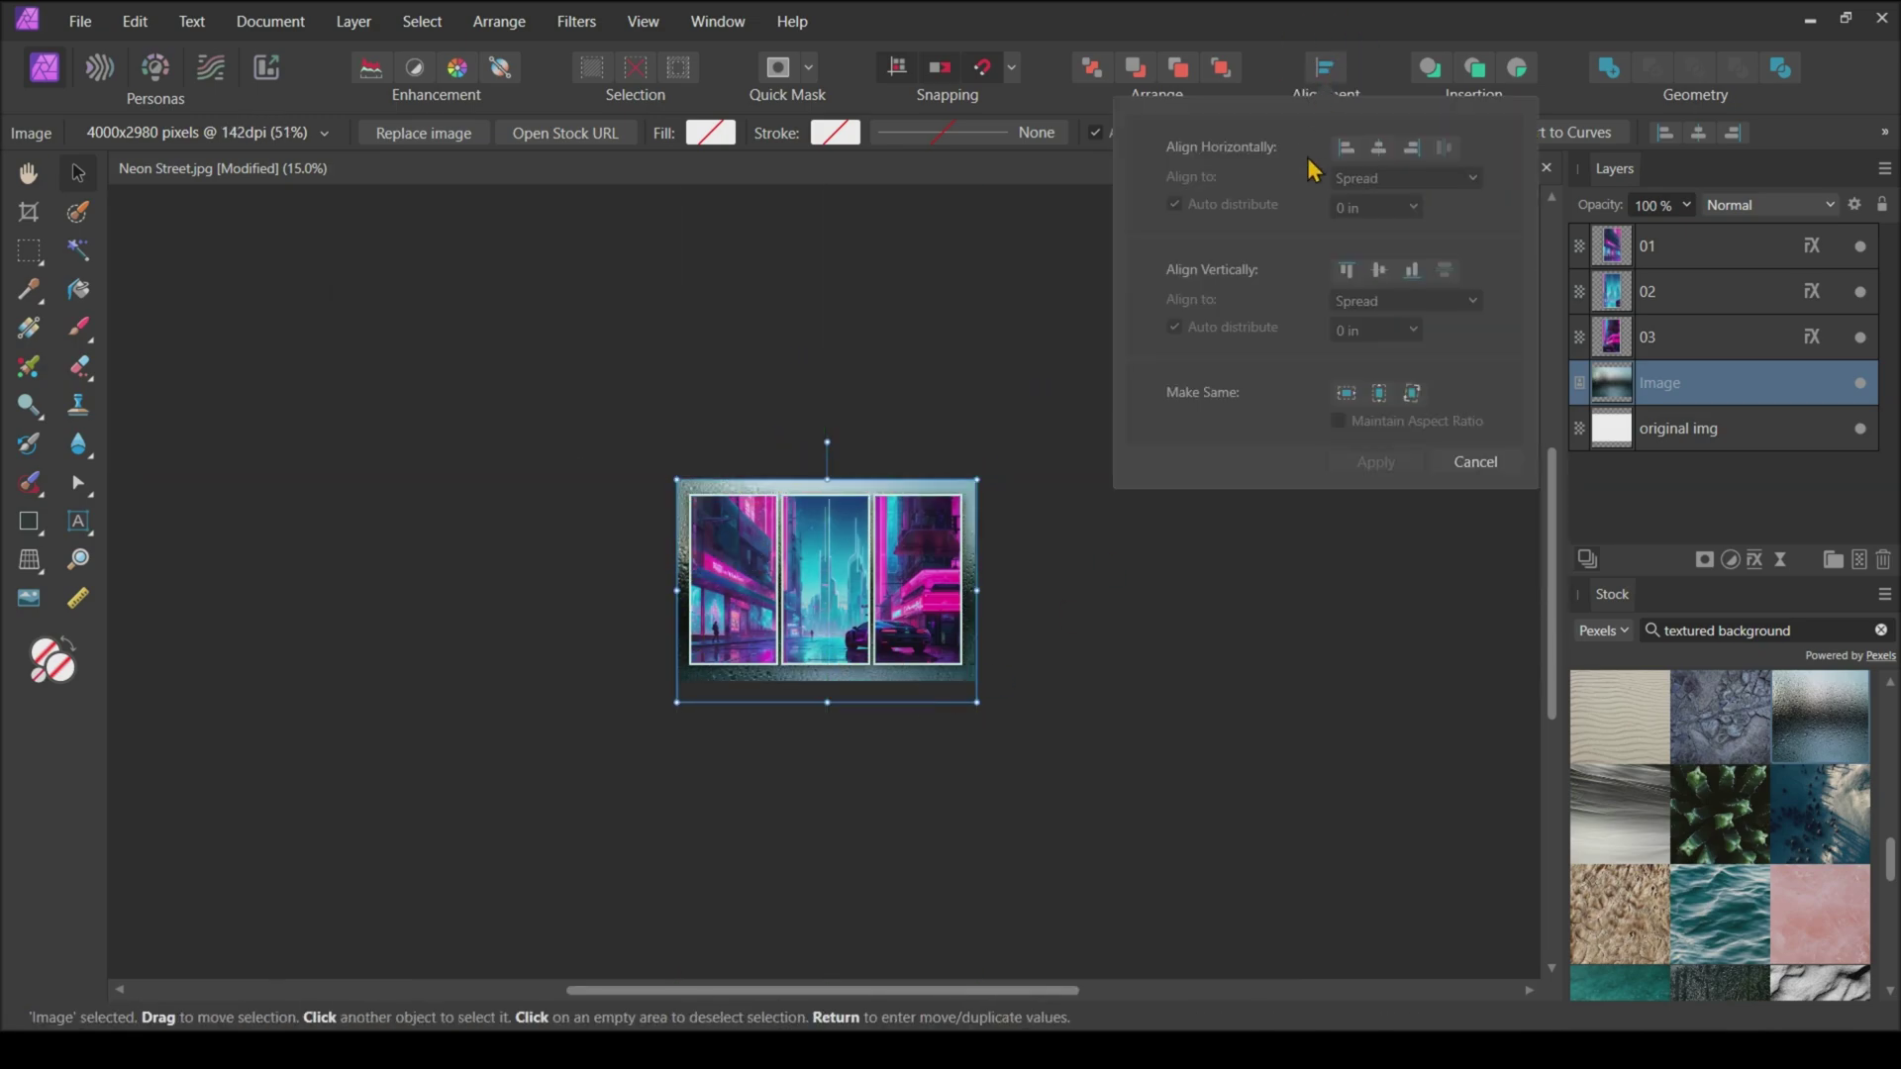
left_click(1005, 347)
key("ctrl+0")
- Set the water-droplet image layer's opacity to 75% and deselect it
left_click(1702, 386)
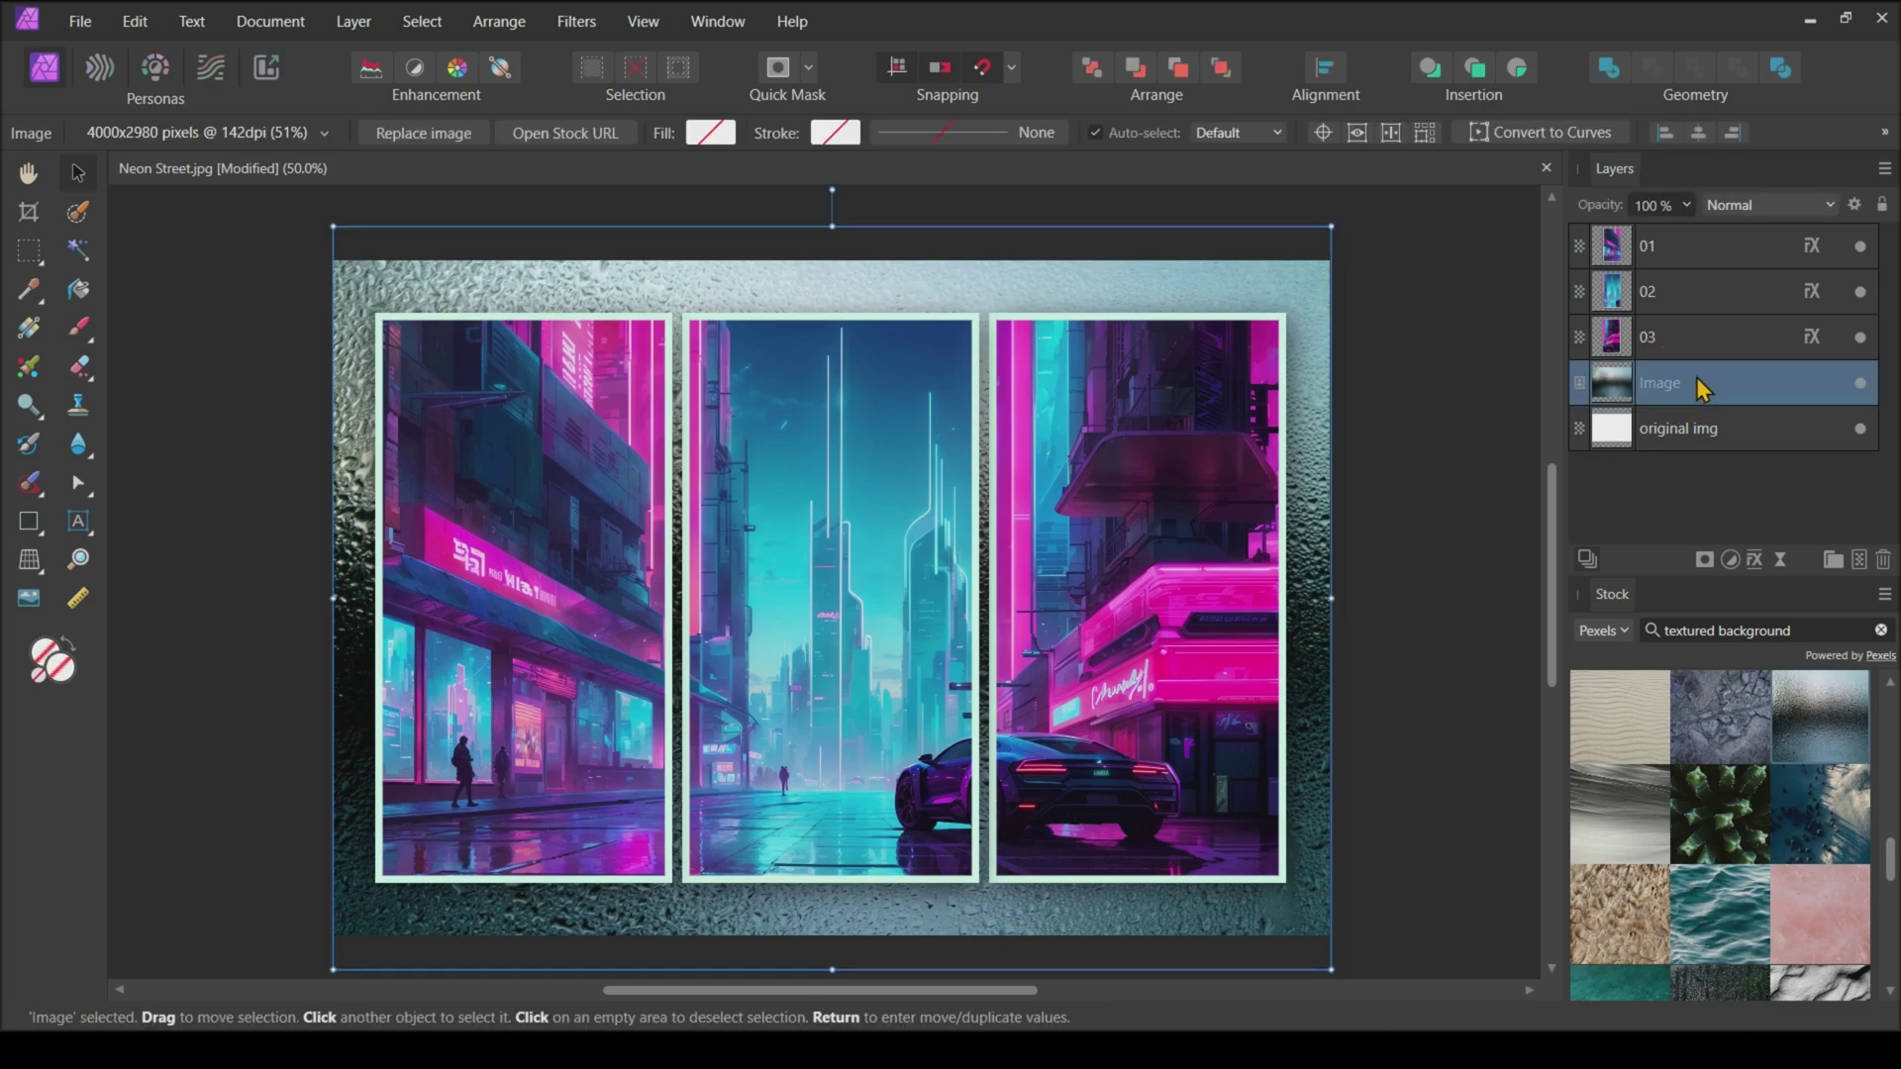
left_click(1686, 205)
left_click_drag(1689, 232, 1624, 242)
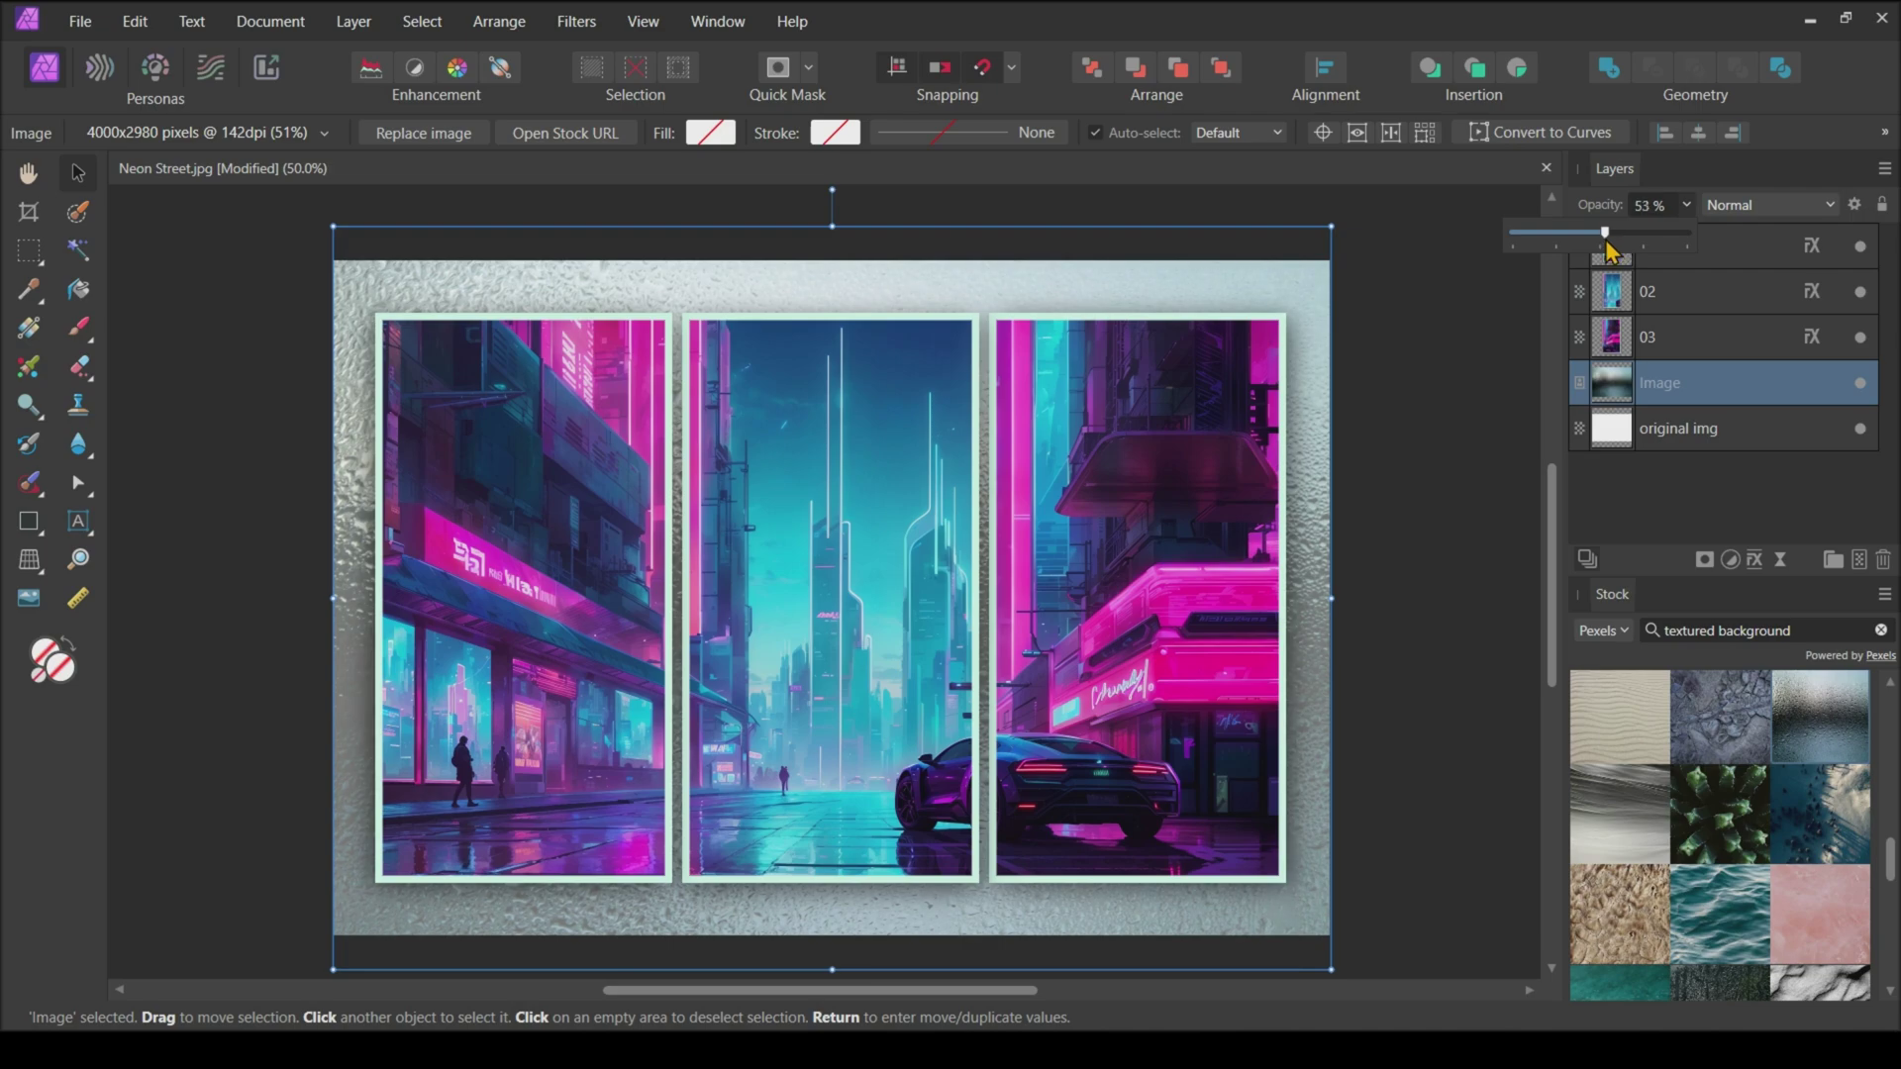
left_click_drag(1606, 244, 1639, 242)
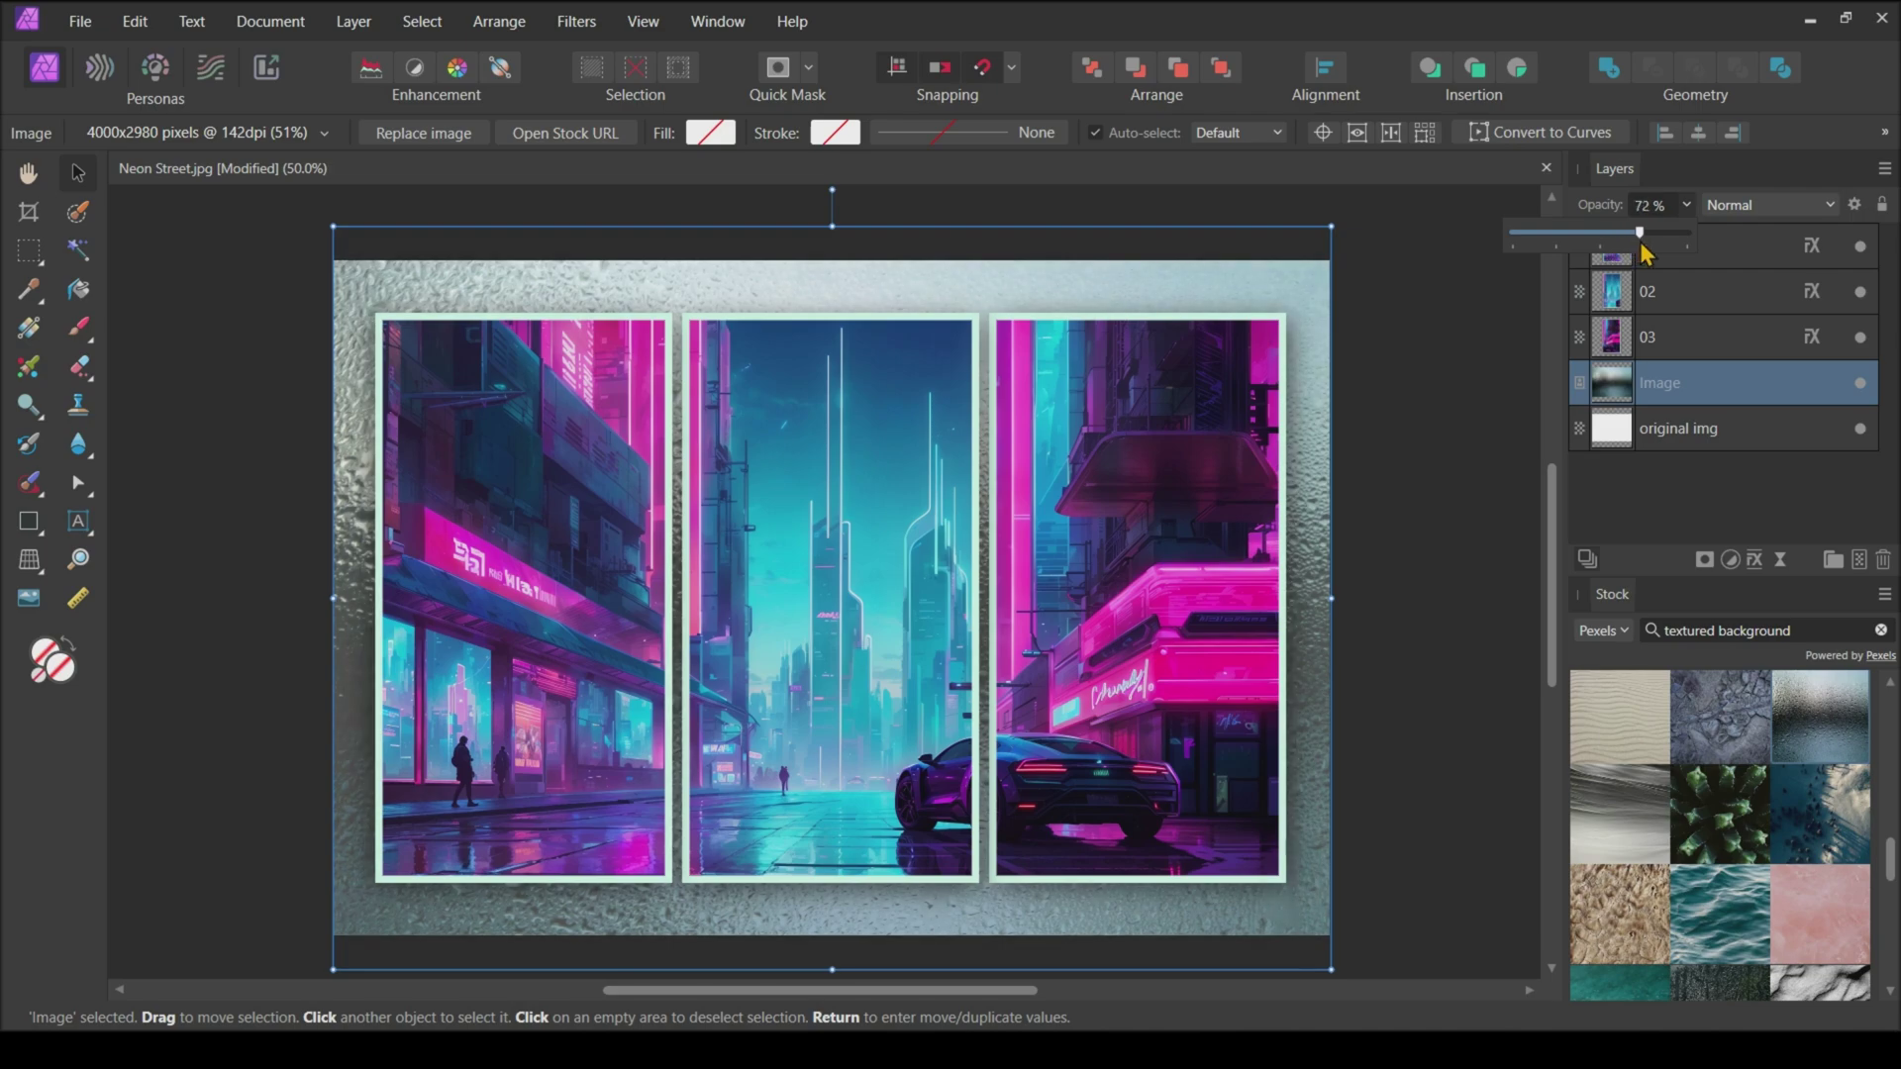
left_click(1434, 381)
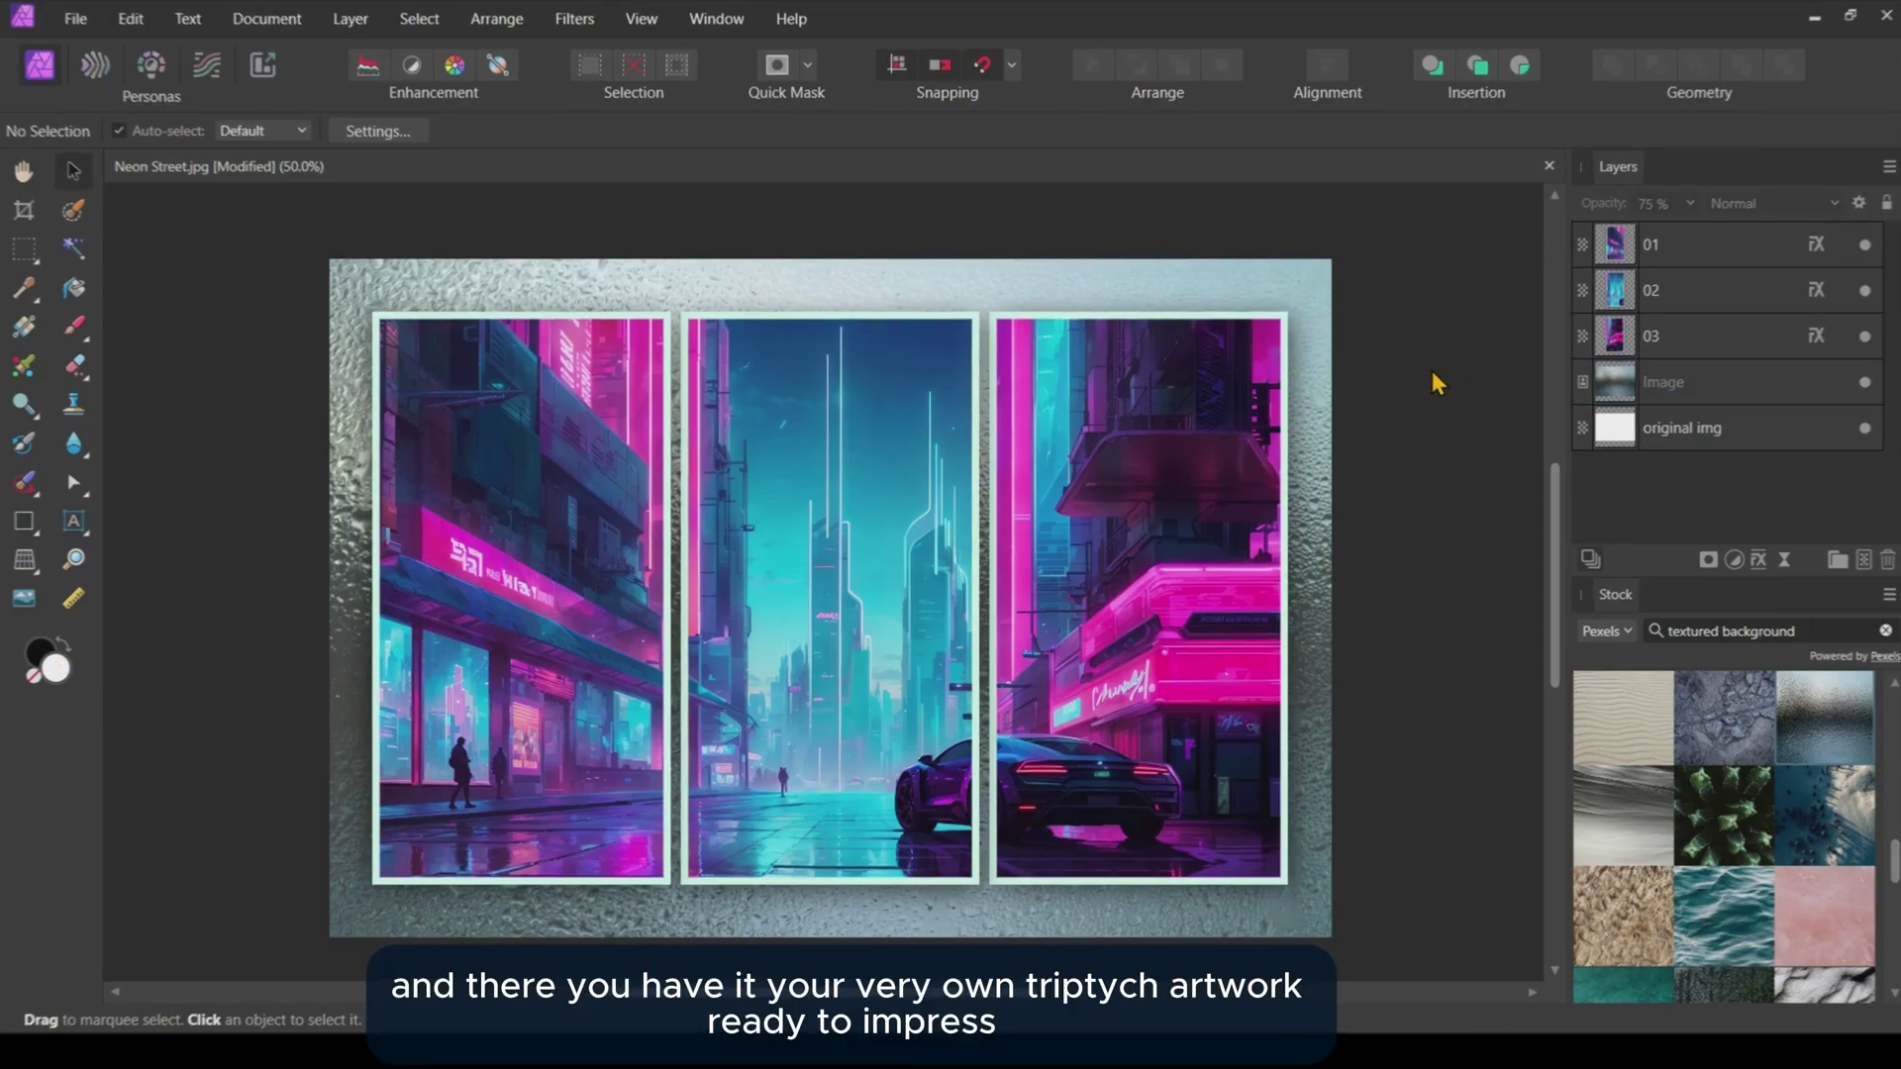